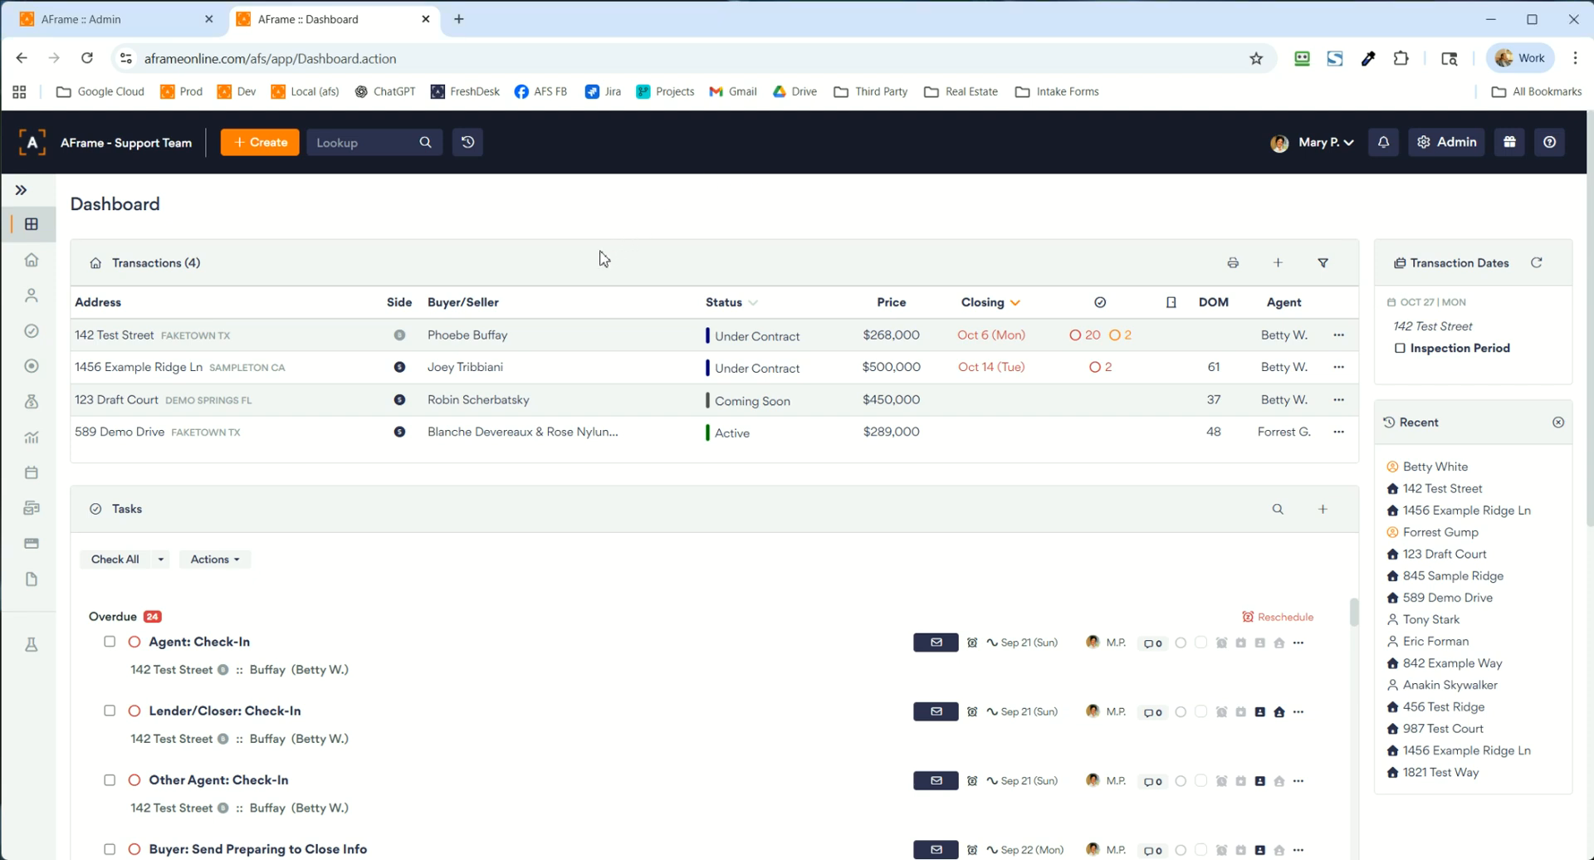
# - Visit the Daily Focus page and open the beta Tasks page with the navigation sidebar collapsed
pyautogui.tripleClick(575, 247)
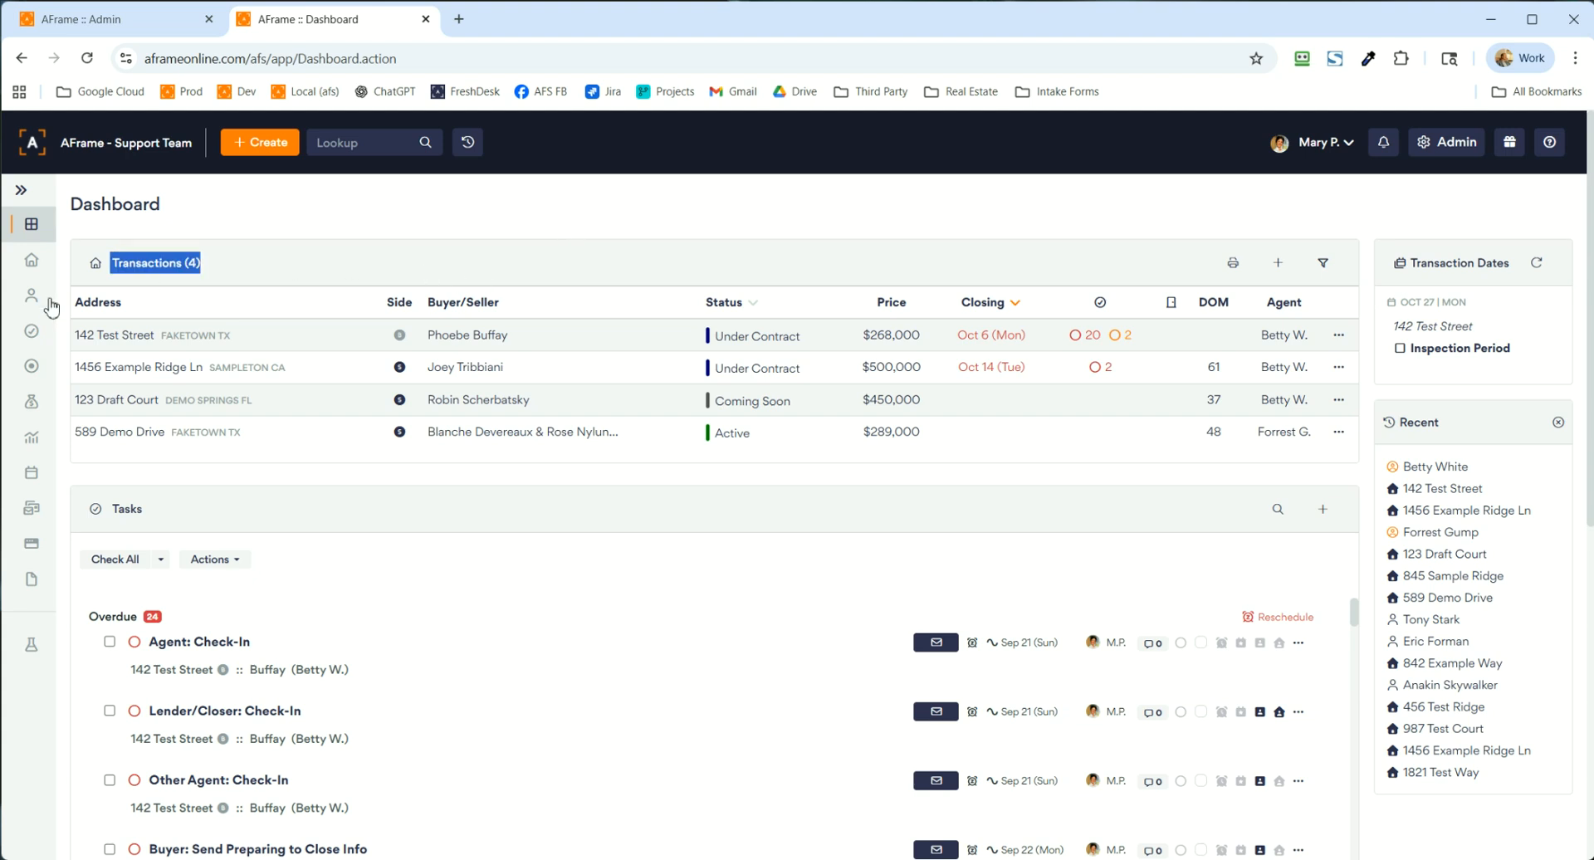
pyautogui.click(21, 194)
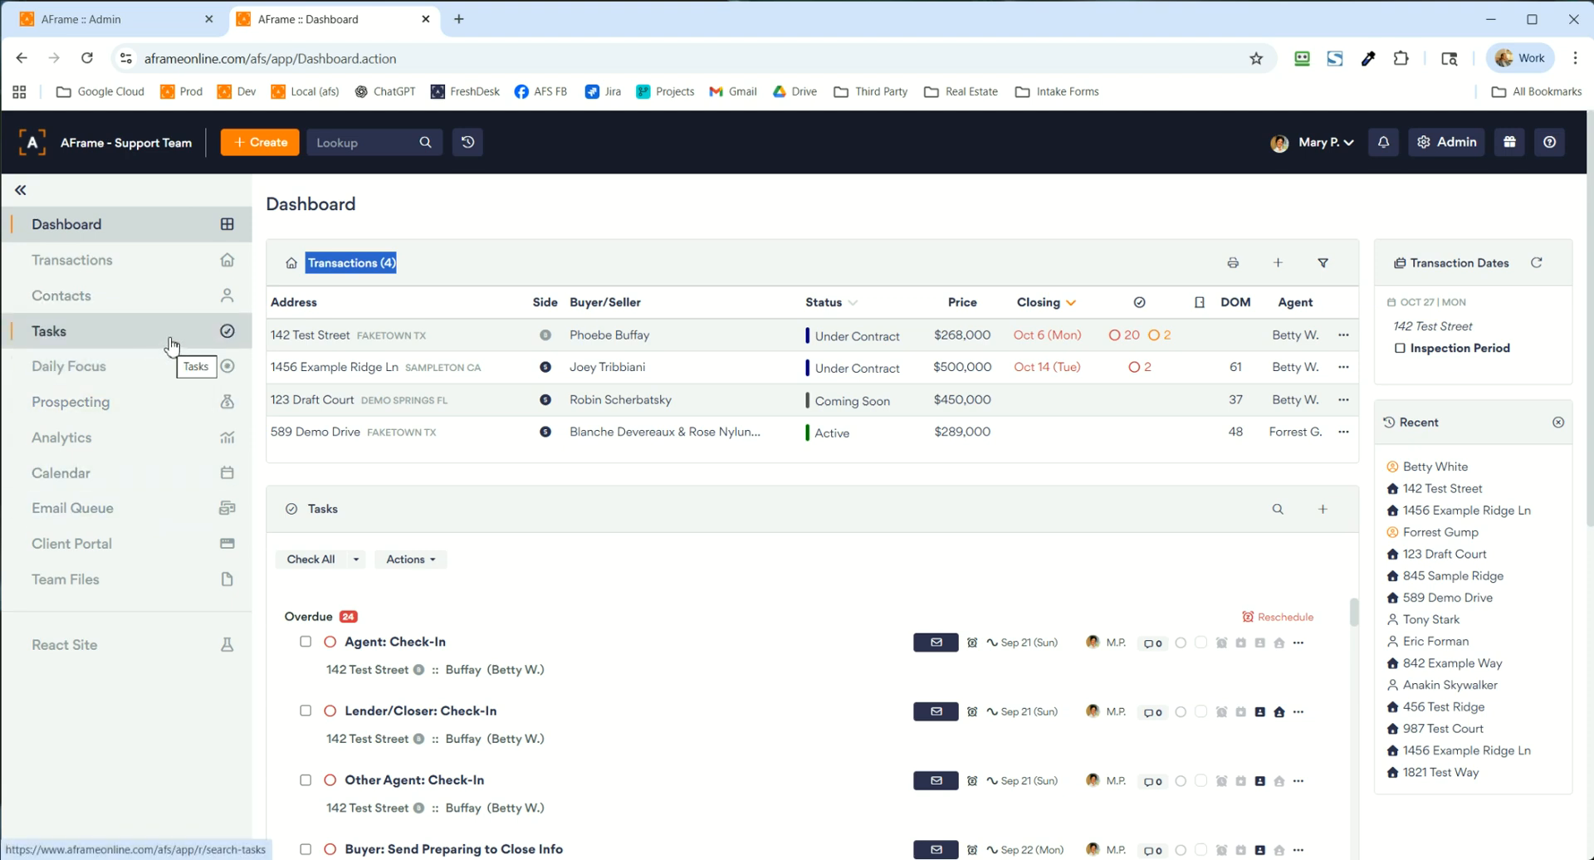
pyautogui.click(129, 368)
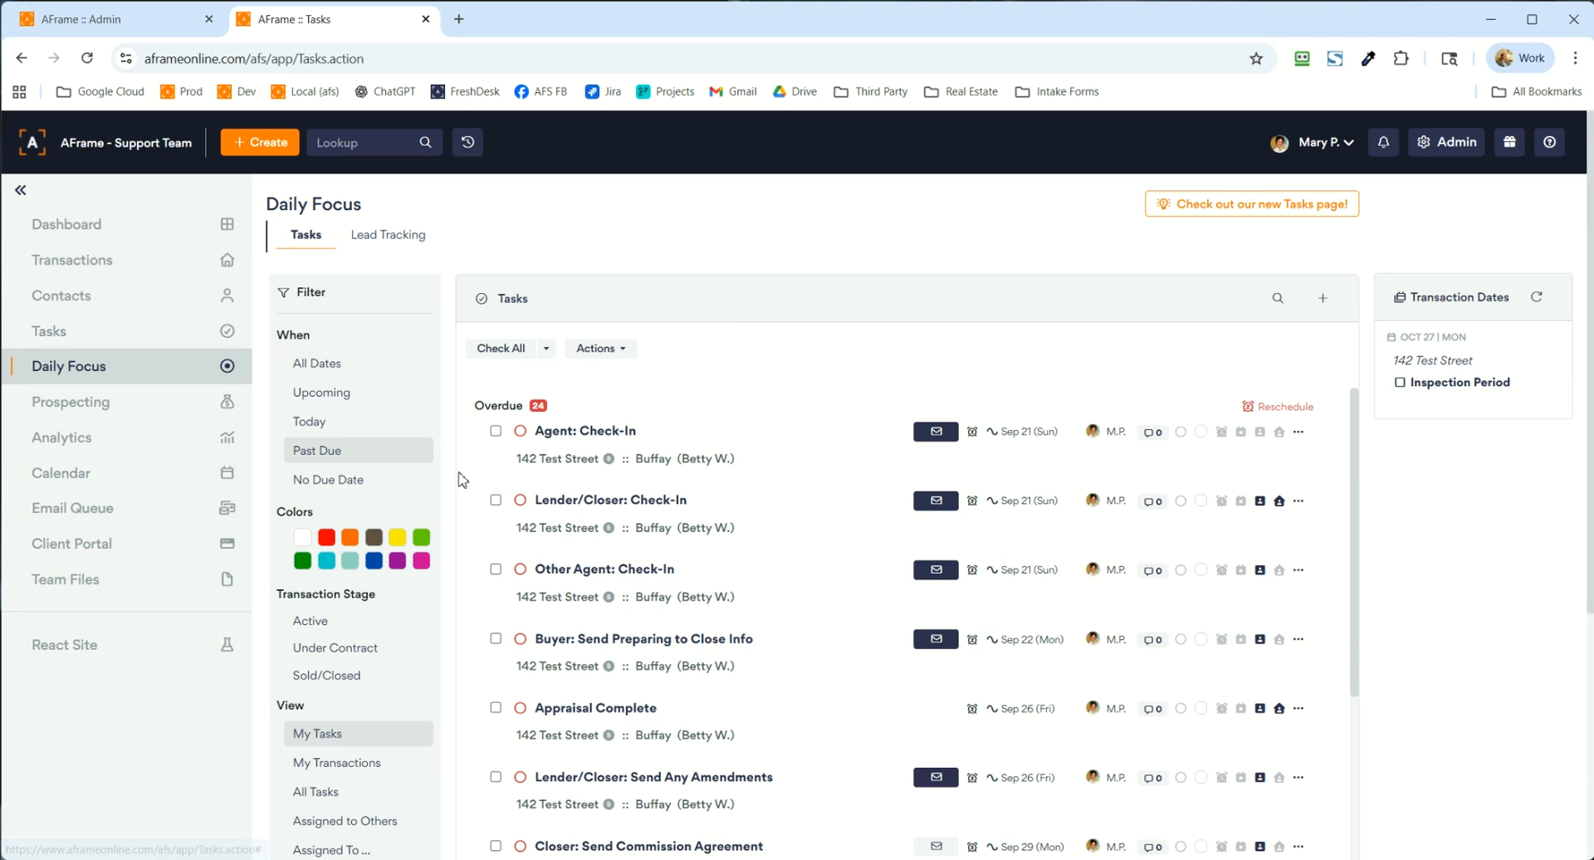
pyautogui.click(155, 332)
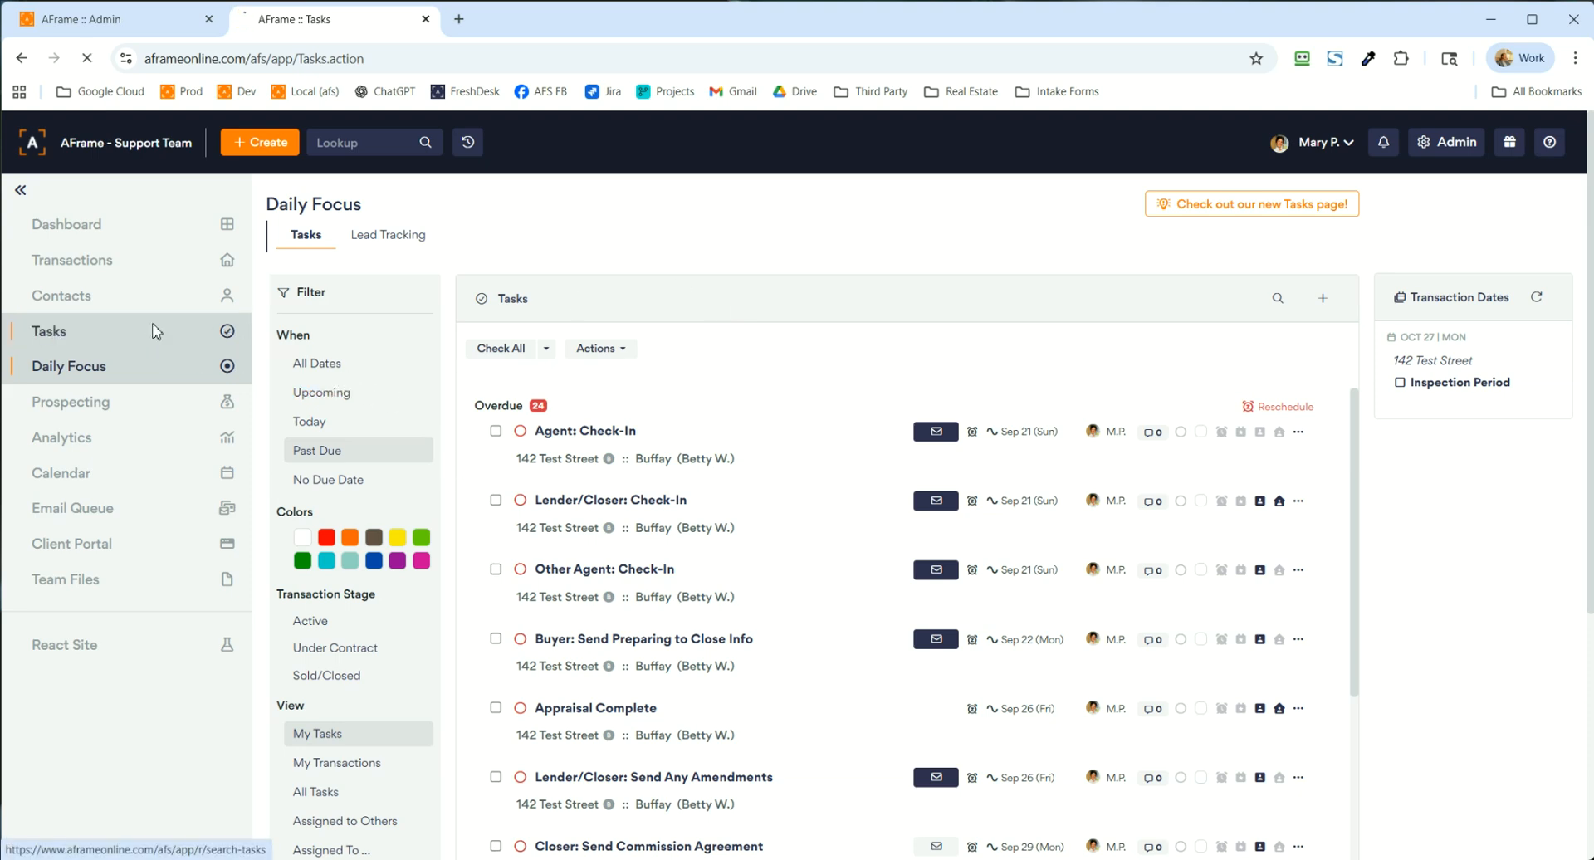
pyautogui.click(17, 190)
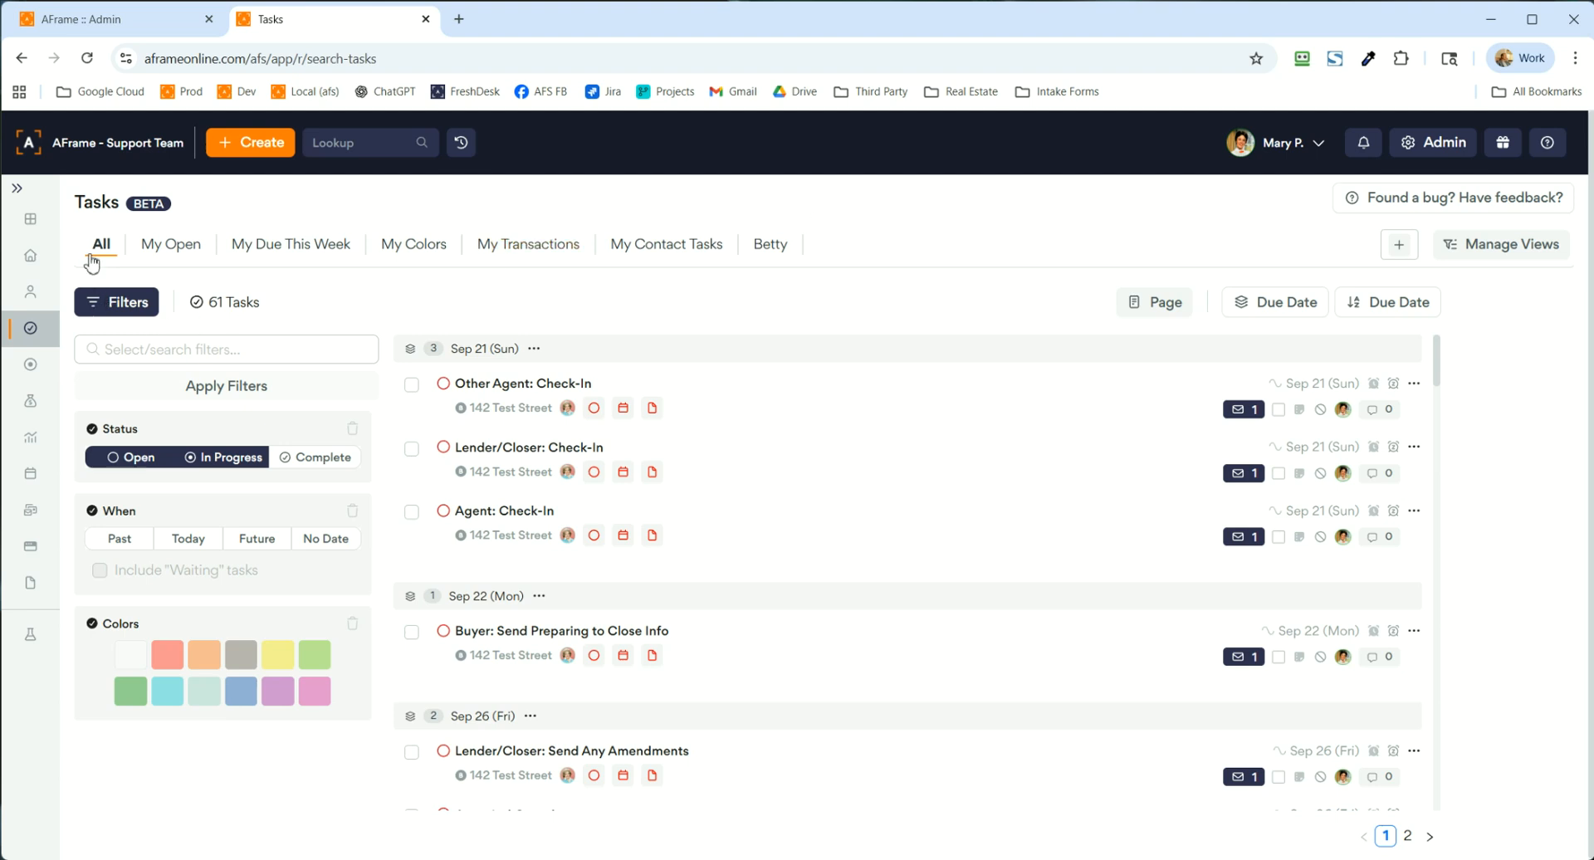
# - Display the My Transactions task view and open the management list of personal views to examine its entries
pyautogui.click(302, 258)
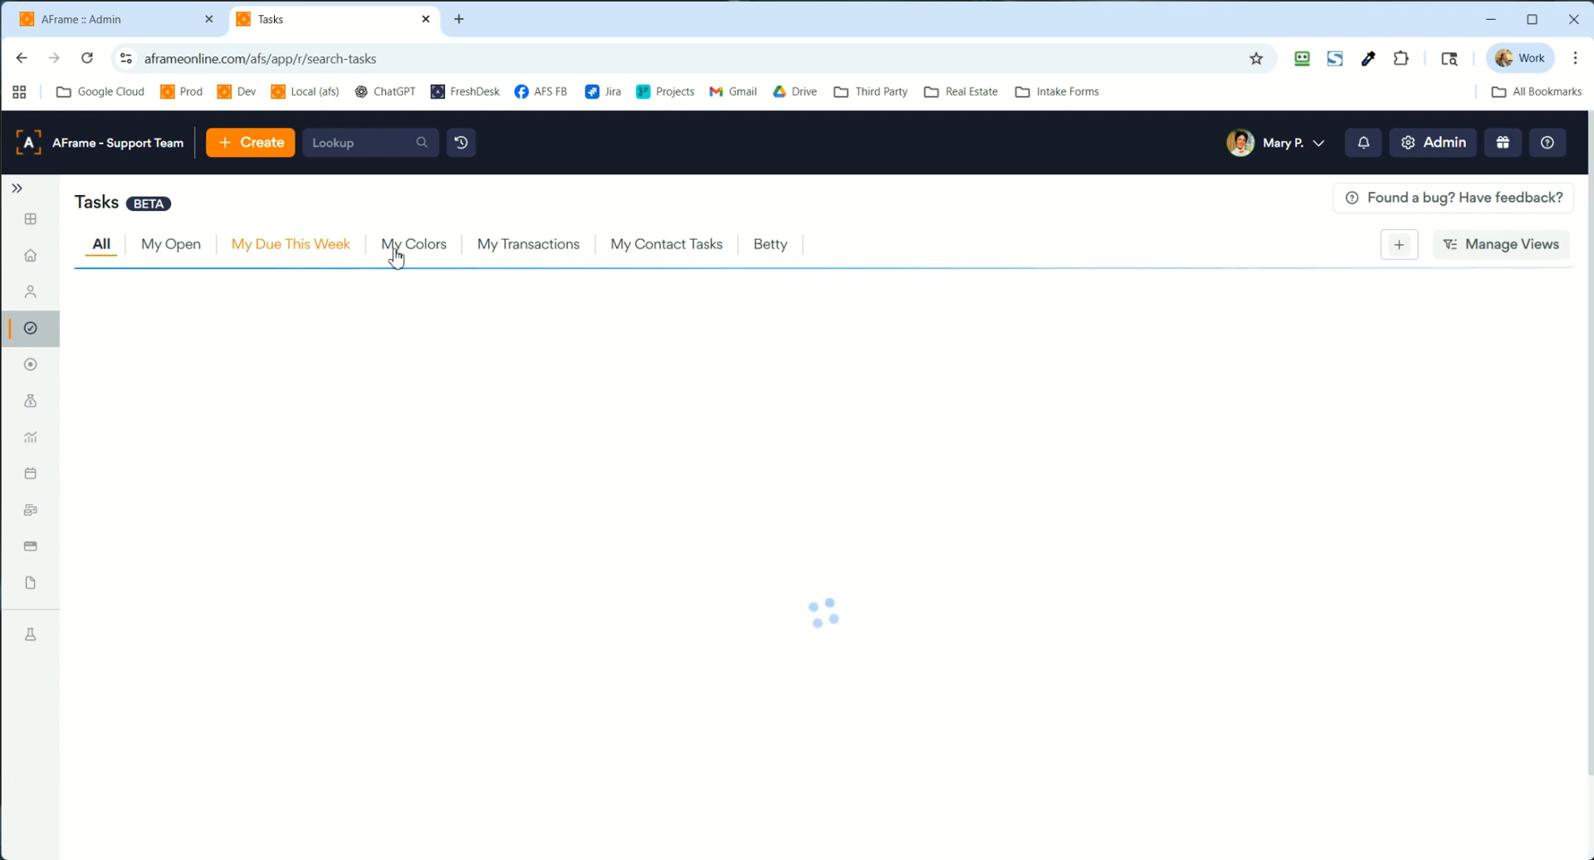
pyautogui.click(509, 254)
pyautogui.click(1460, 246)
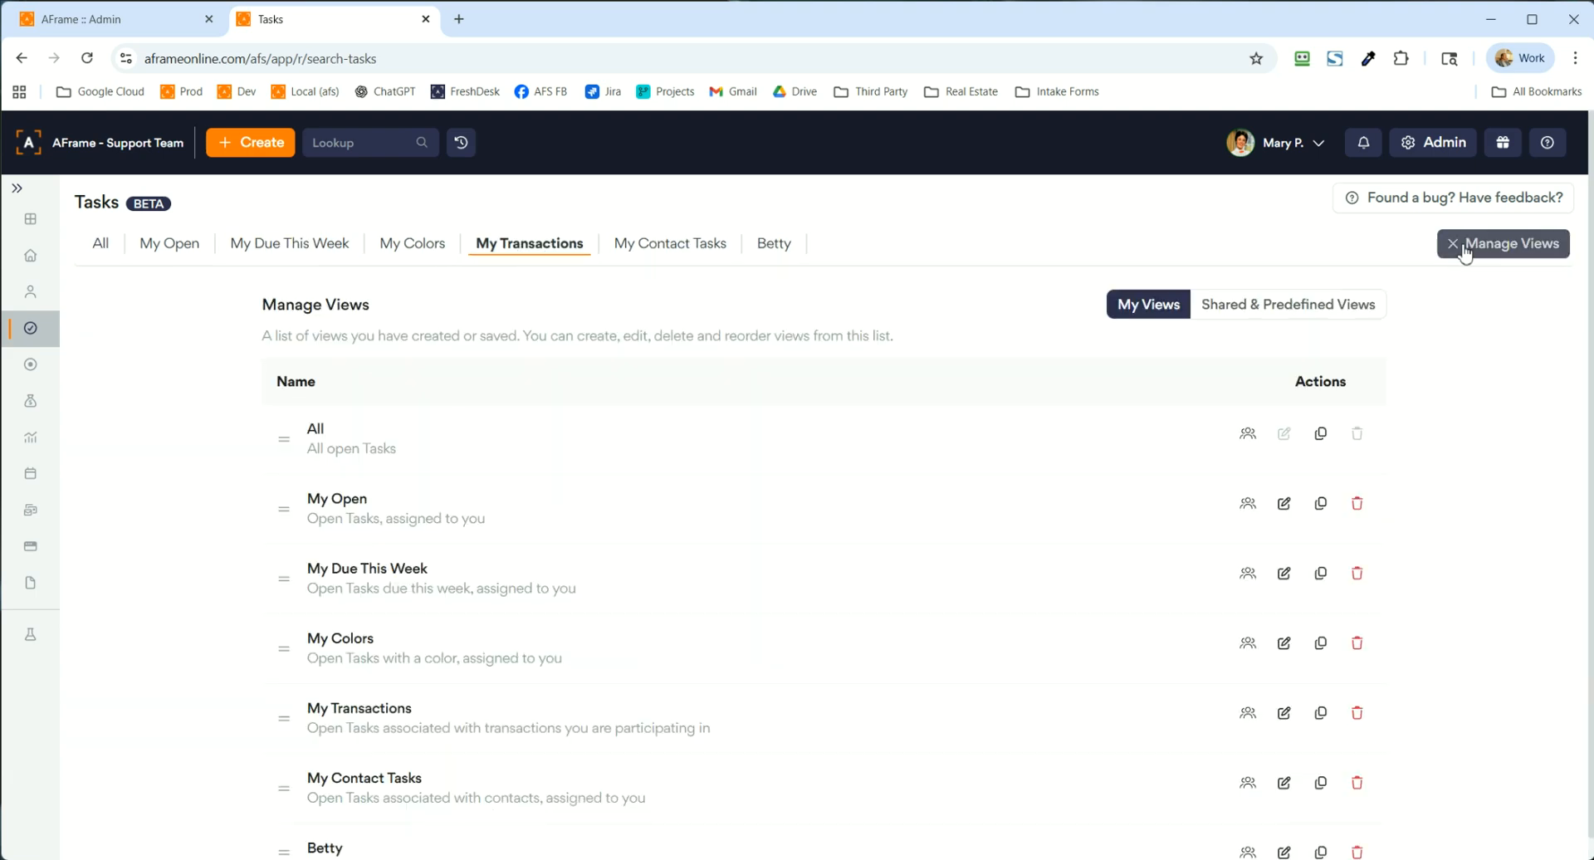
pyautogui.scroll(-1, 930, 532)
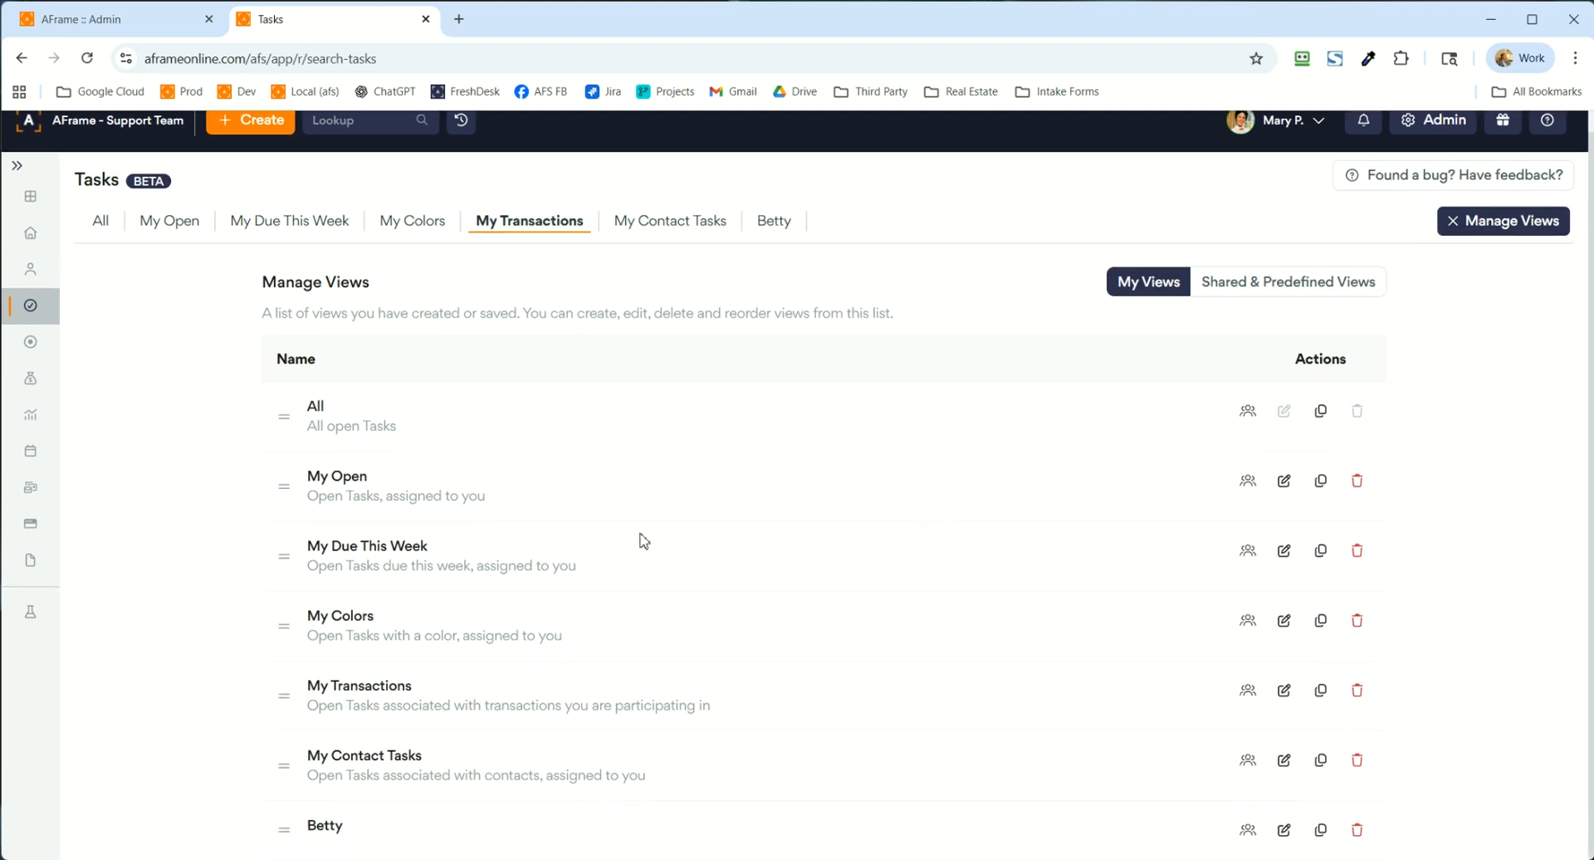
pyautogui.moveTo(284, 489)
pyautogui.mouseDown()
pyautogui.moveTo(276, 627)
pyautogui.moveTo(285, 483)
pyautogui.mouseUp()
pyautogui.scroll(1, 1256, 561)
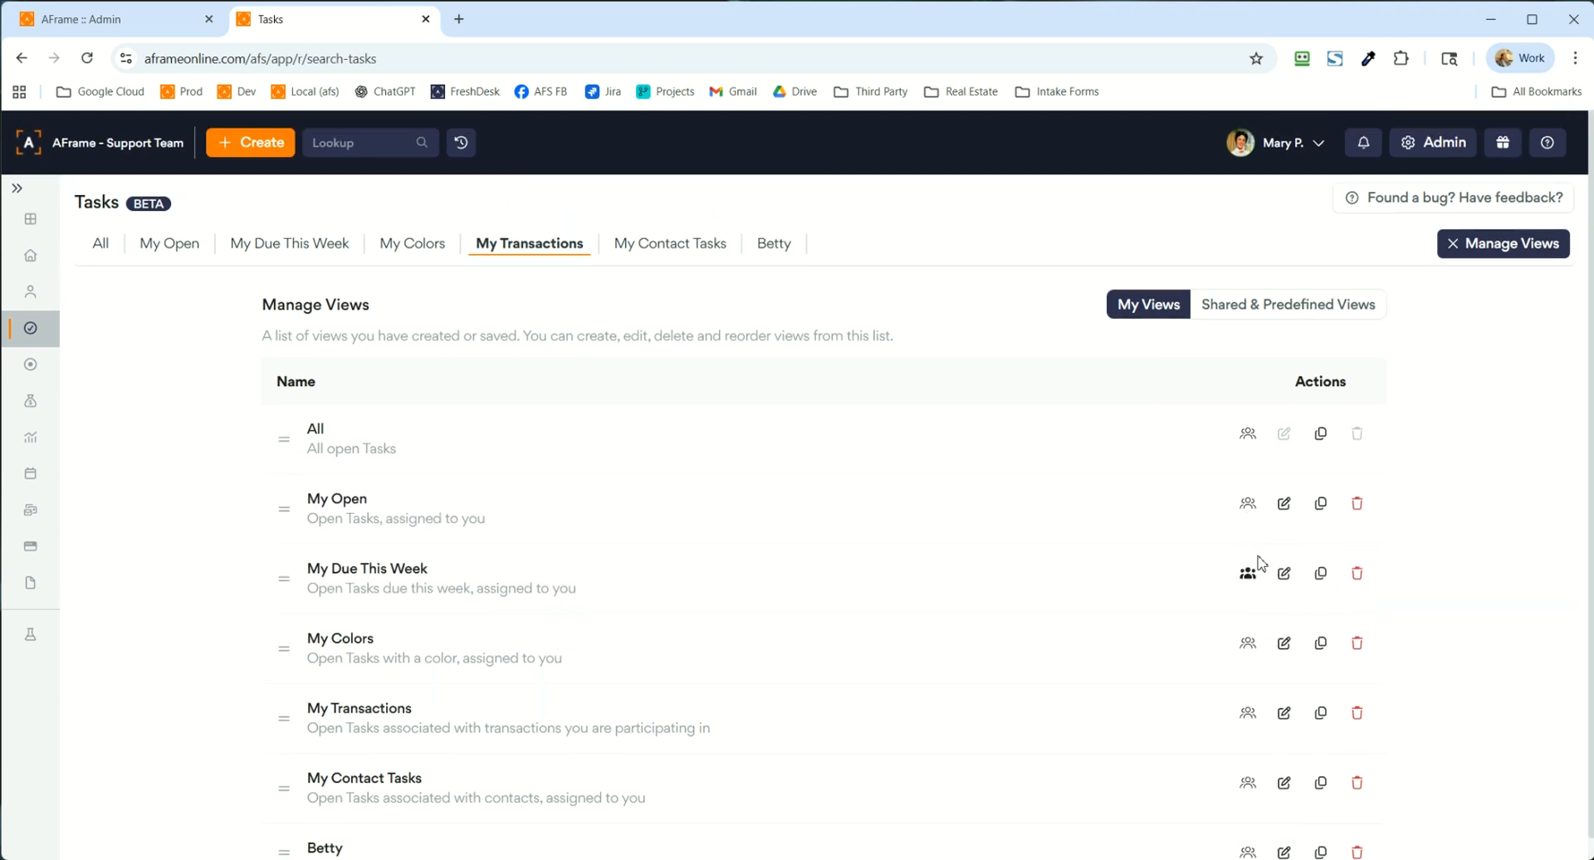
# - Review the shared and predefined task views, including the view-creation form for My Open, and return to the personal views list
pyautogui.click(1258, 307)
pyautogui.scroll(-2, 996, 407)
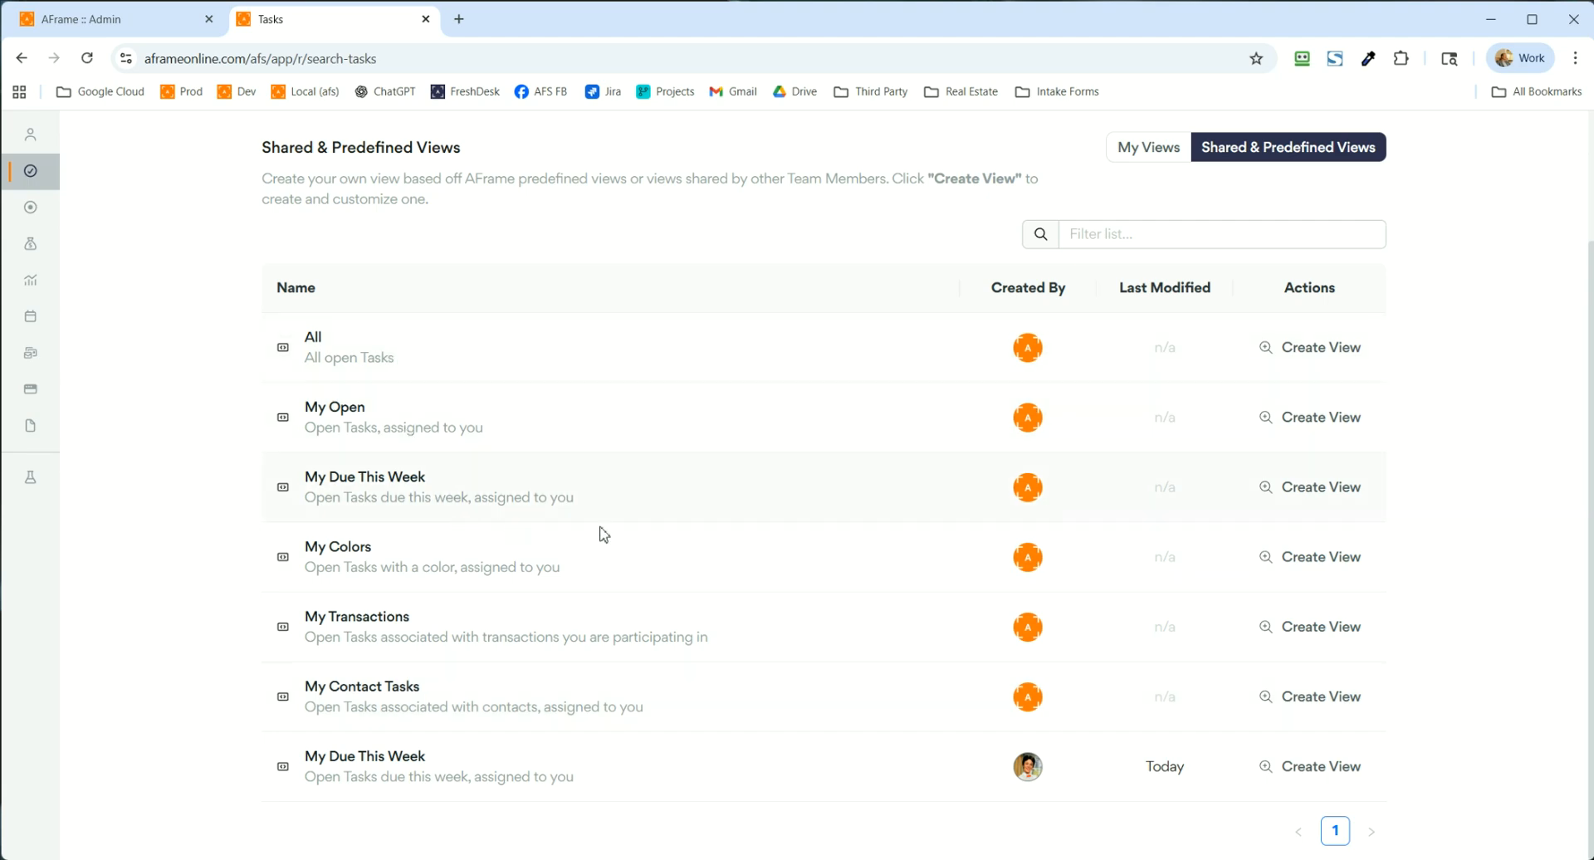
pyautogui.click(1310, 417)
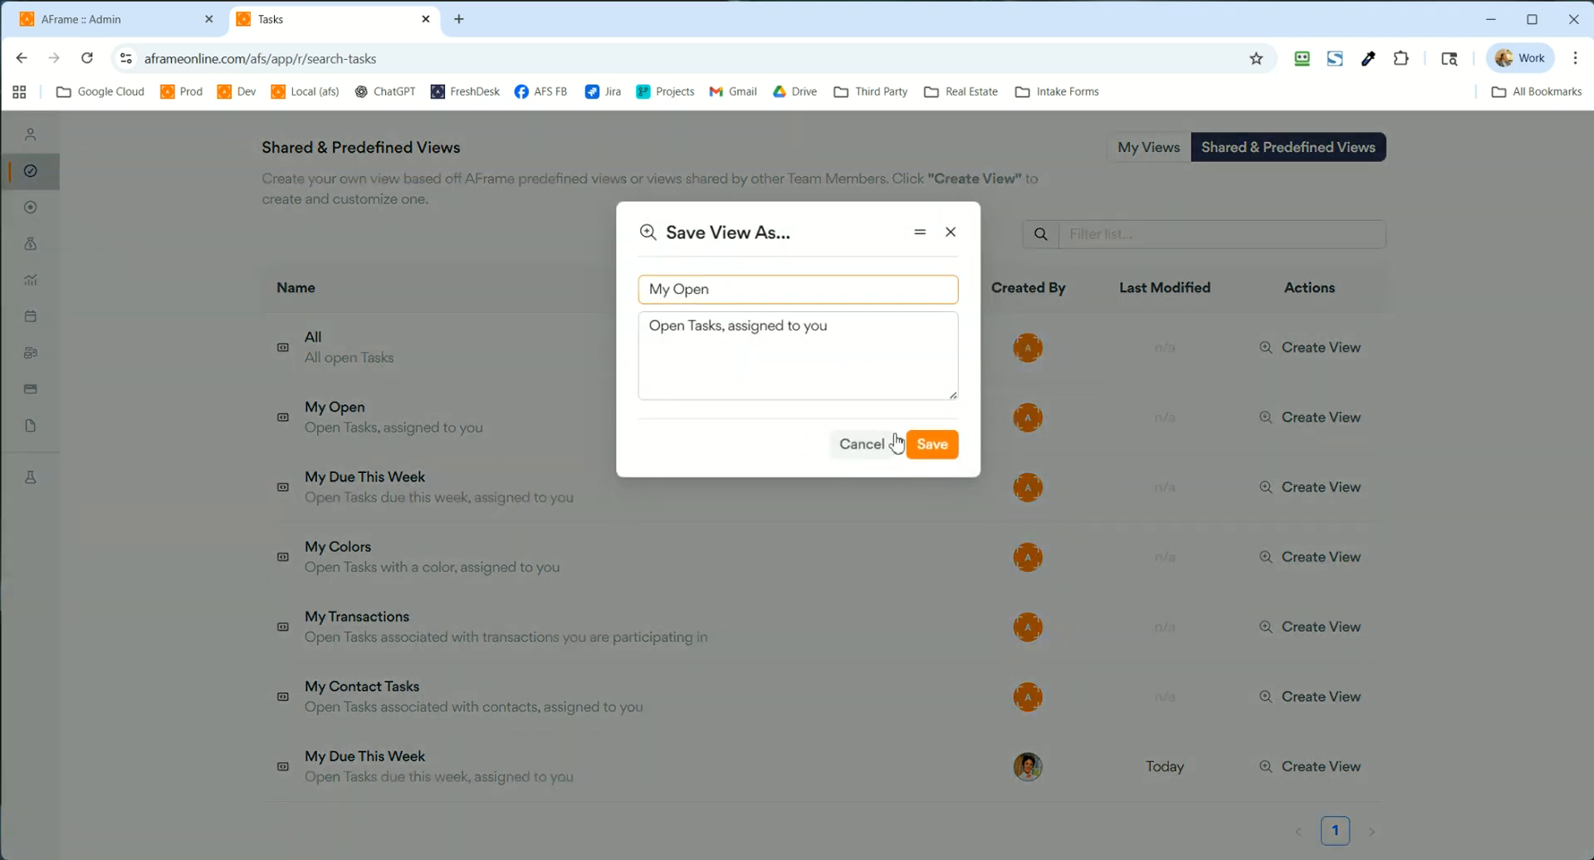
pyautogui.click(862, 445)
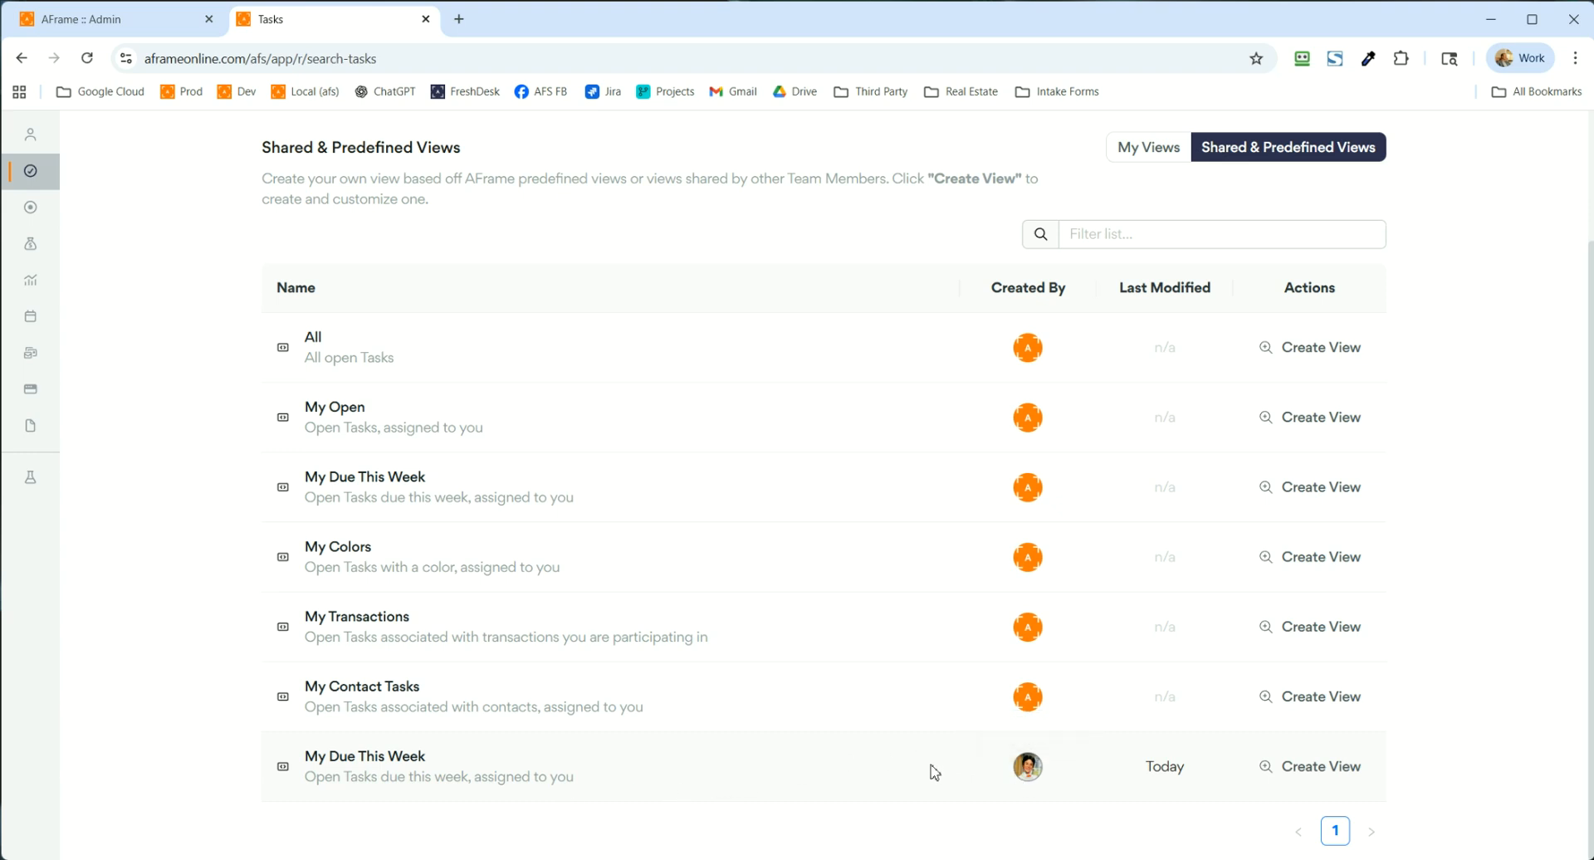
pyautogui.moveTo(428, 757); pyautogui.dragTo(321, 757)
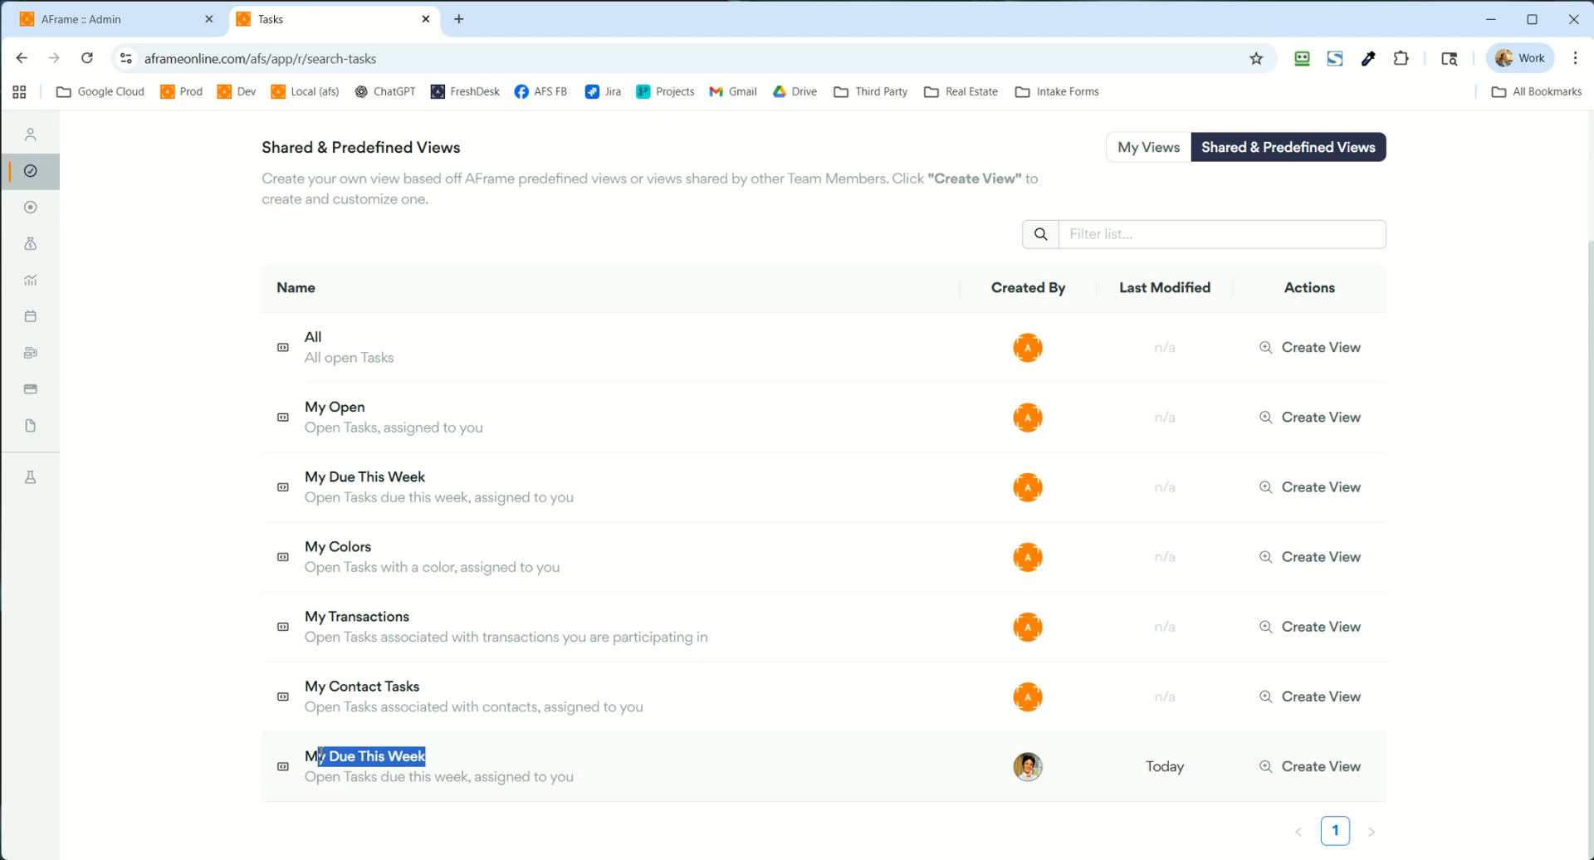
pyautogui.click(572, 775)
pyautogui.scroll(2, 961, 686)
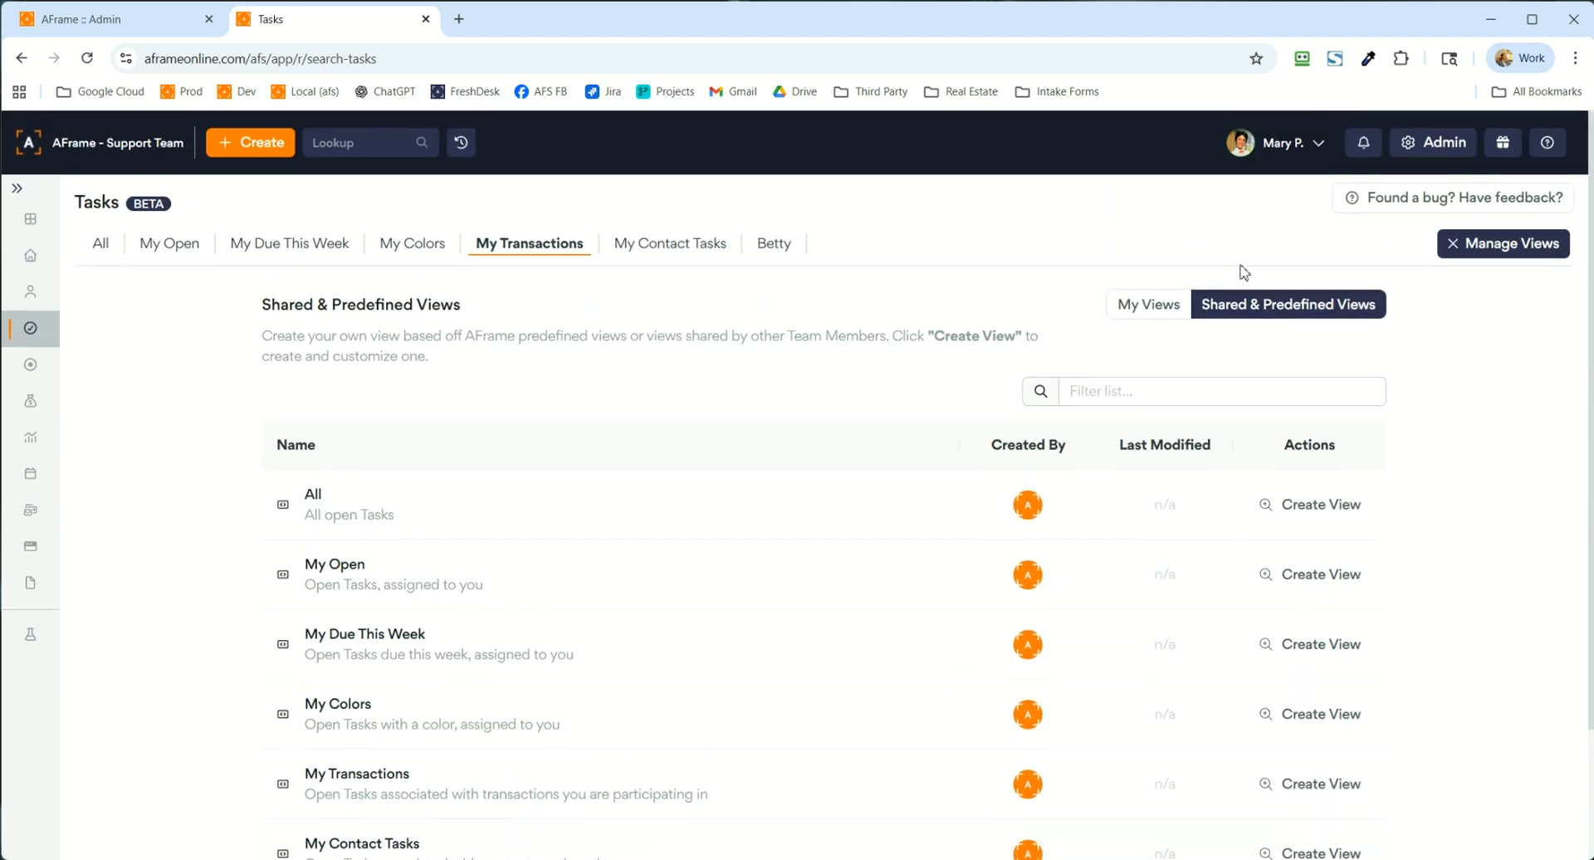
pyautogui.click(1155, 308)
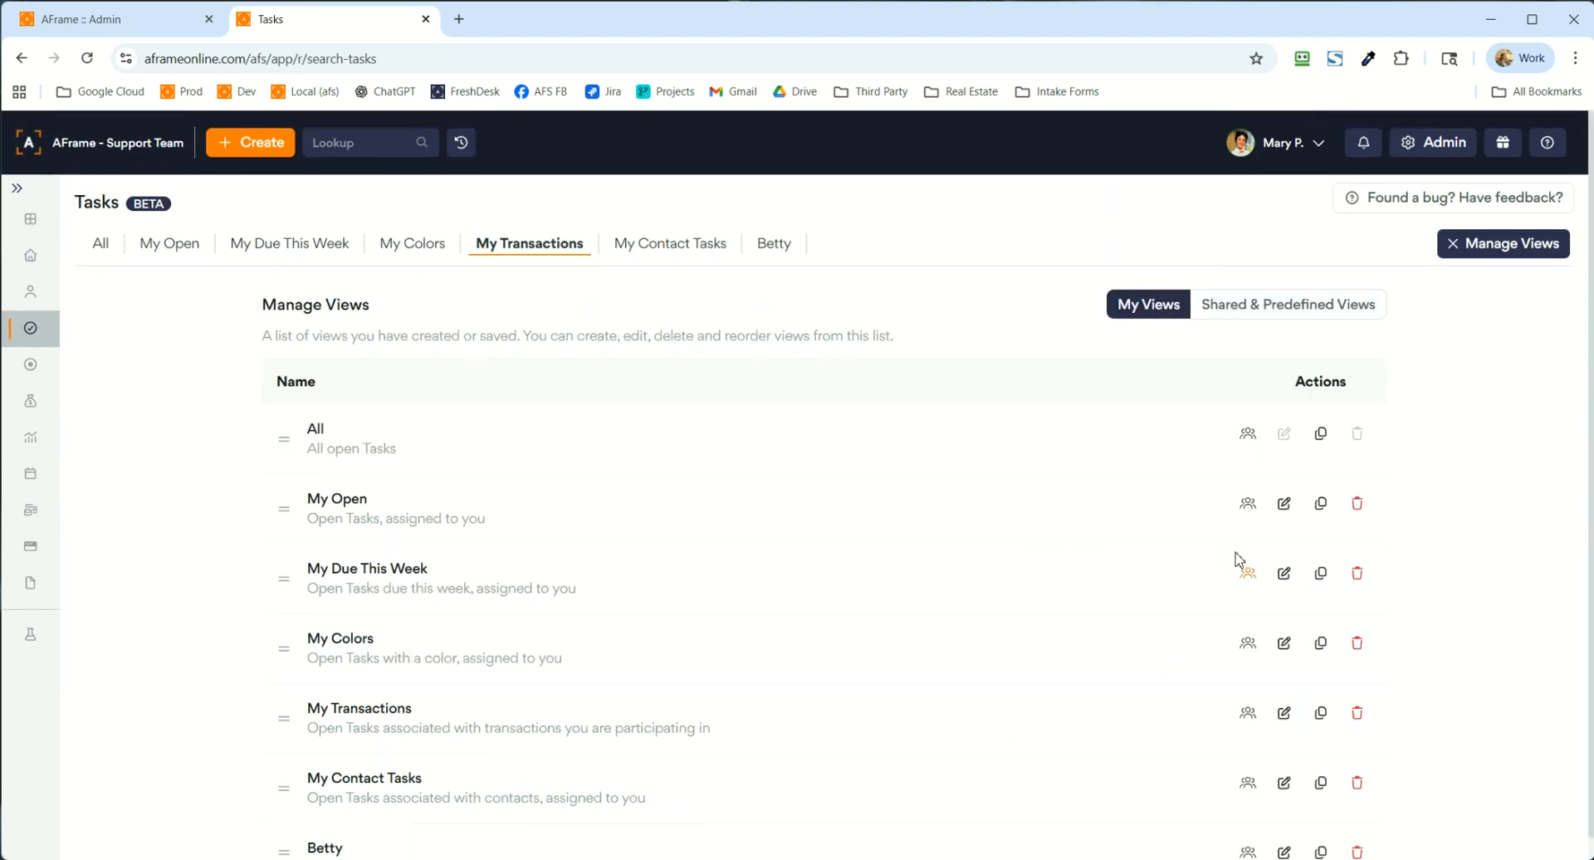
# - Compare the tasks and filters of the All and My Open views
pyautogui.click(107, 250)
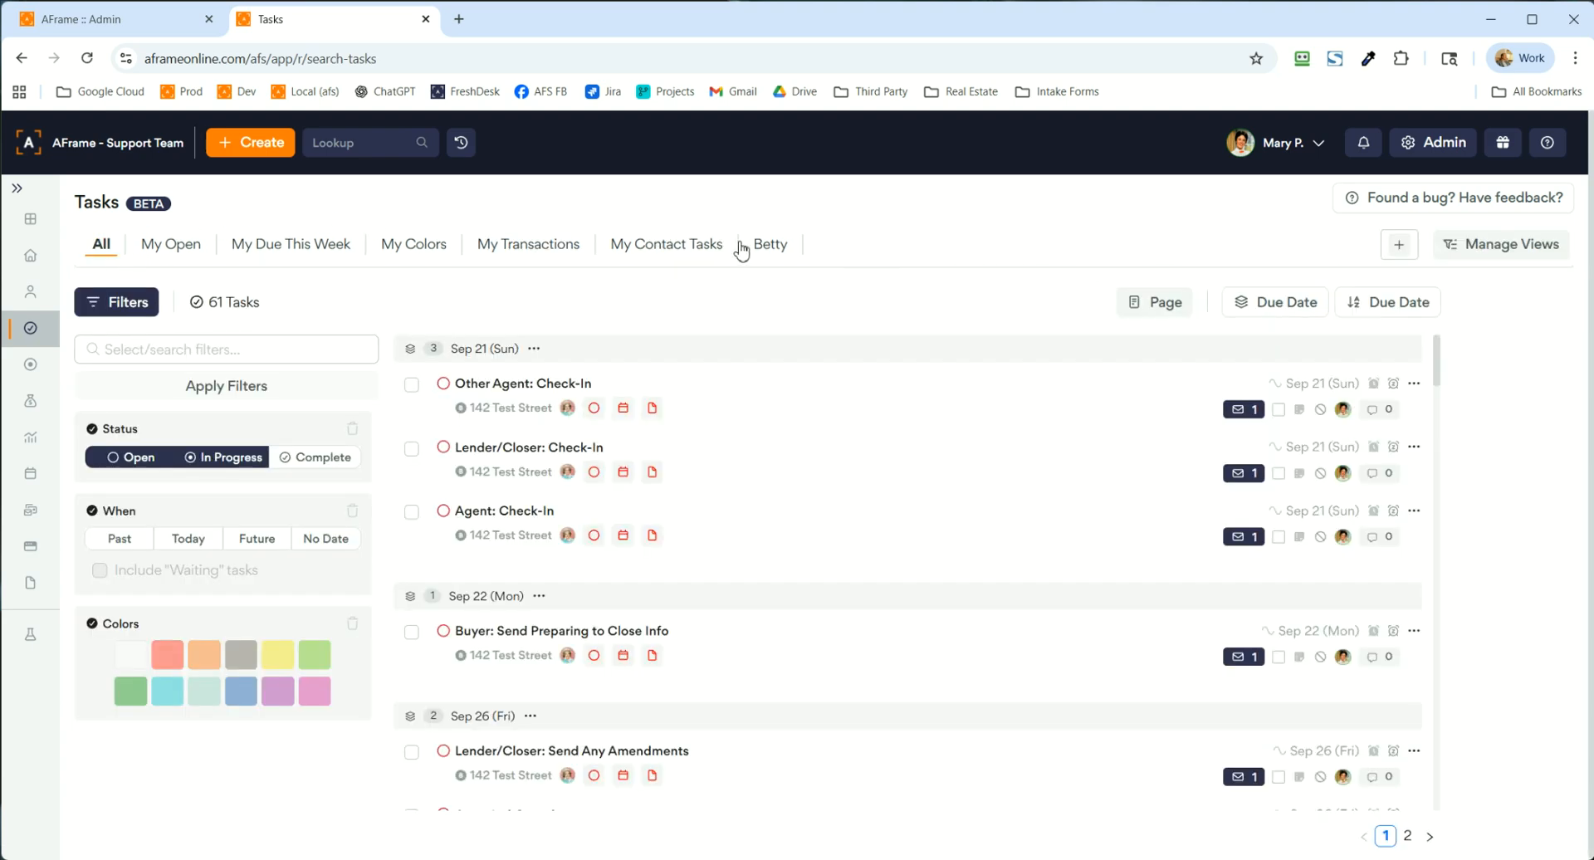
pyautogui.click(176, 252)
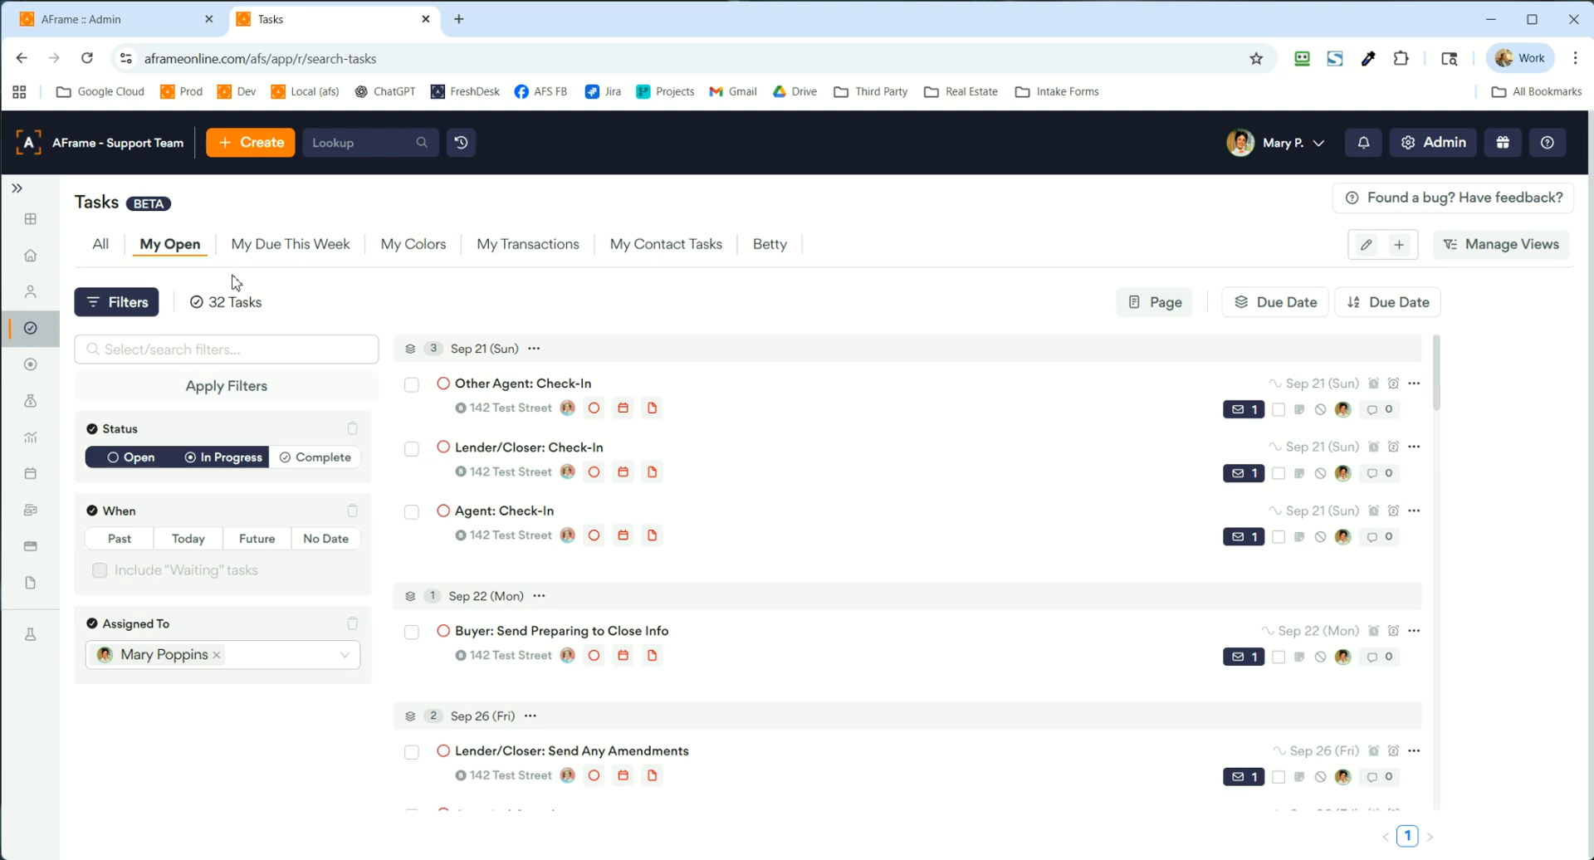
pyautogui.click(103, 246)
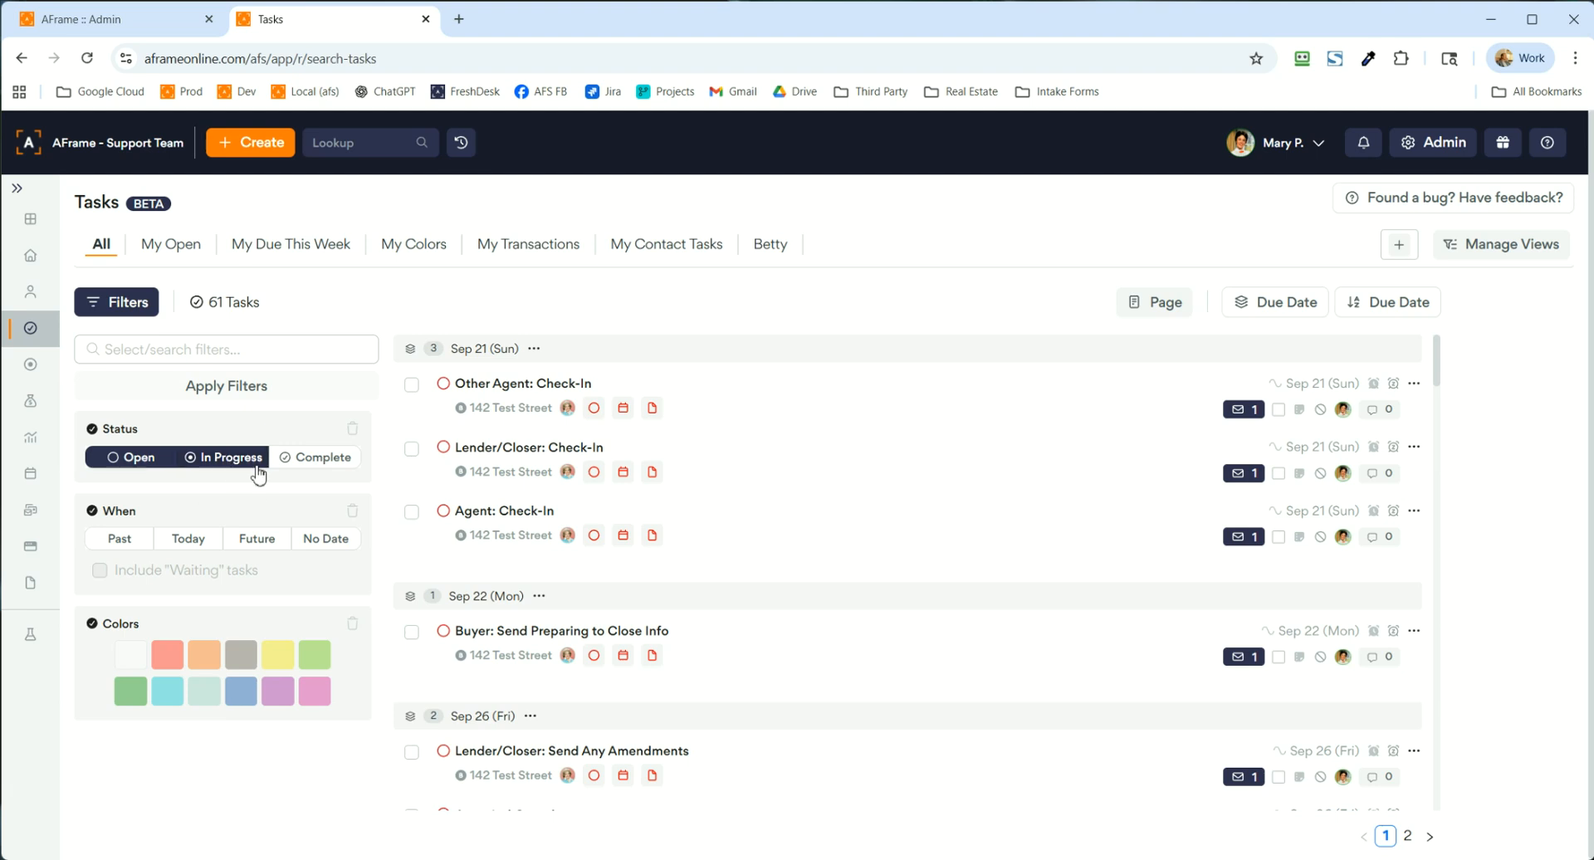
# - Select Past, Today and Future in the All view's When filter
pyautogui.click(256, 540)
pyautogui.click(174, 542)
pyautogui.click(121, 540)
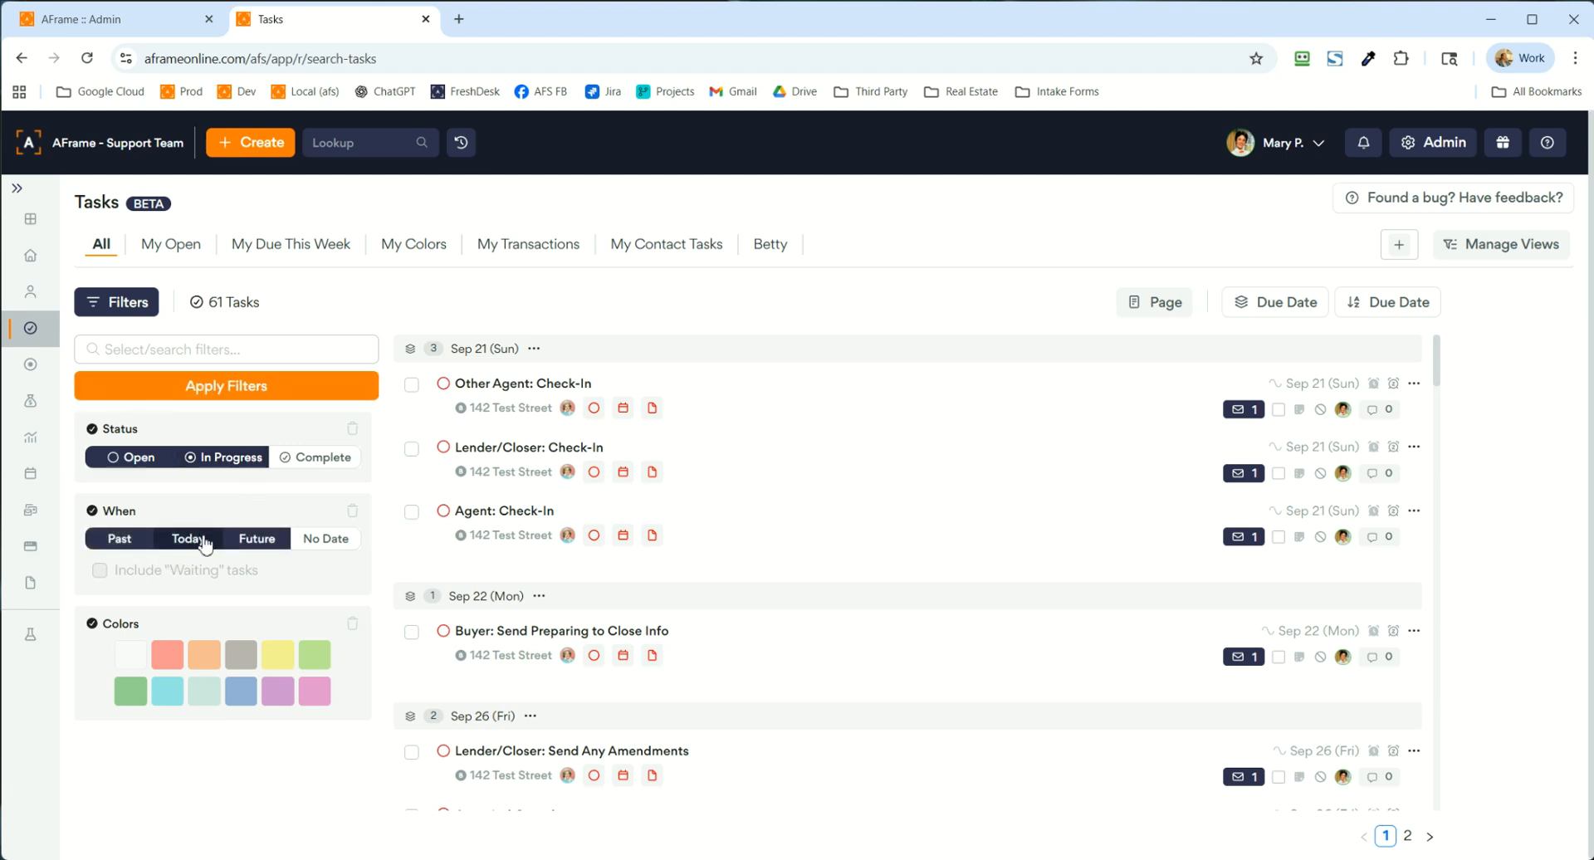
# - Examine the tasks and filters of the My Open, My Due This Week, My Colors, My Transactions and My Contact Tasks views
pyautogui.click(191, 251)
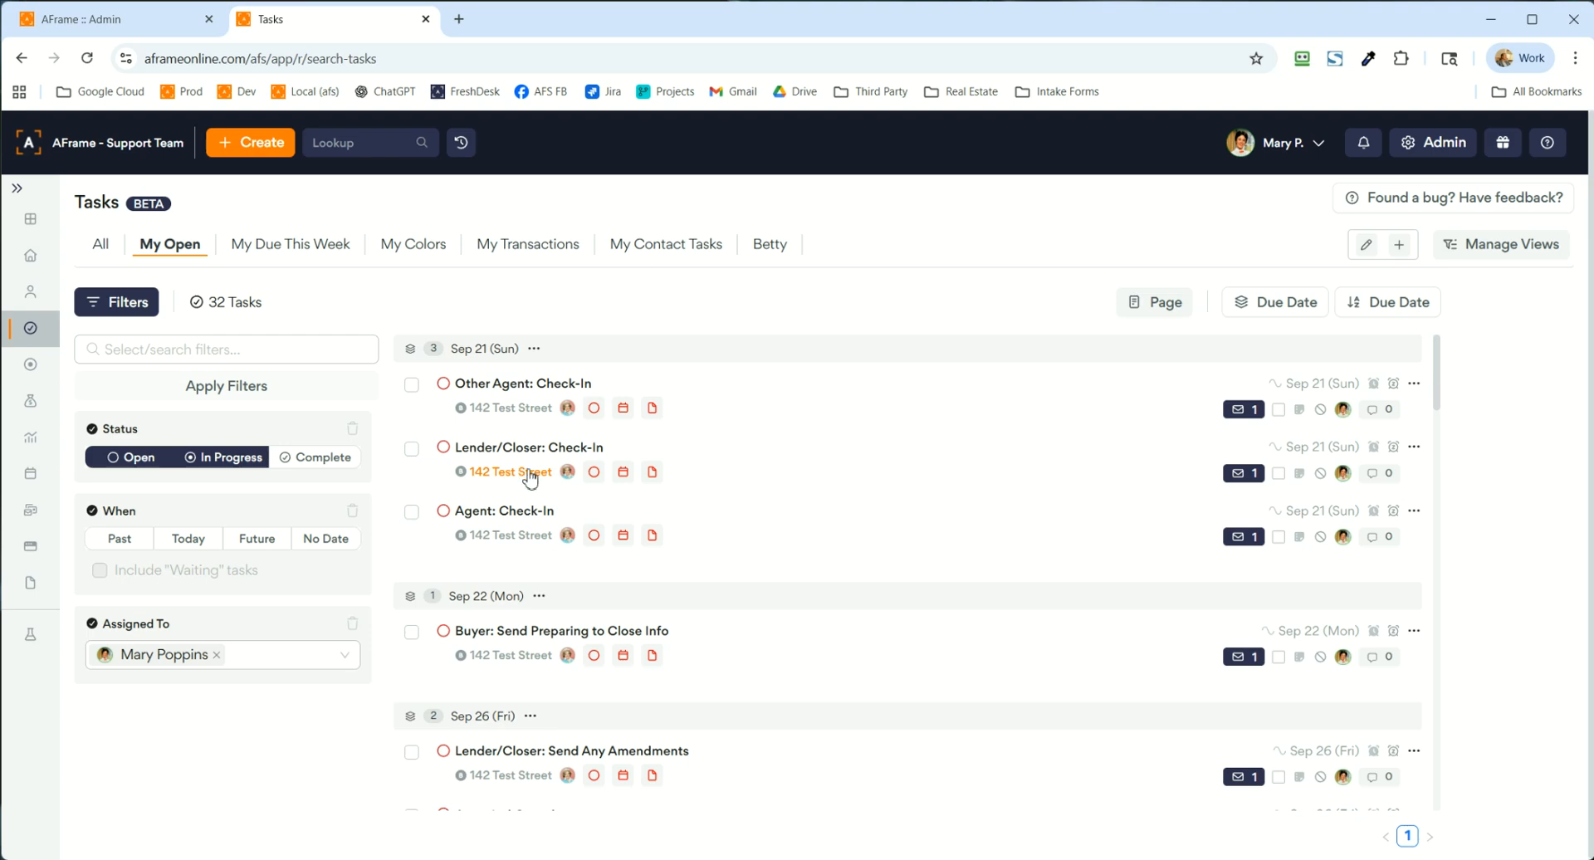
pyautogui.scroll(-4, 528, 474)
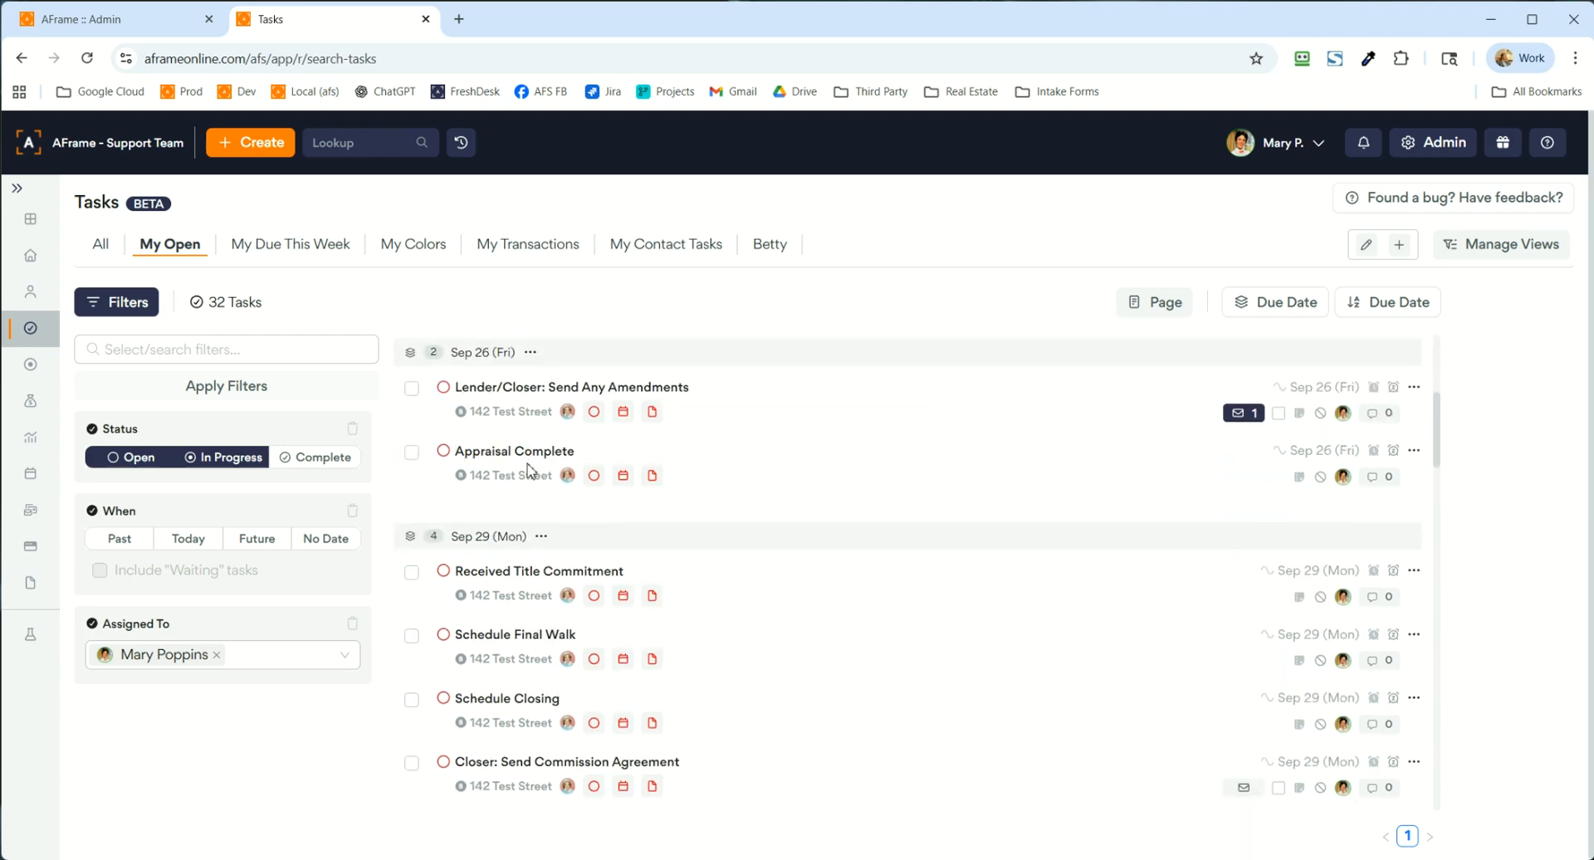
pyautogui.scroll(4, 523, 469)
pyautogui.click(323, 254)
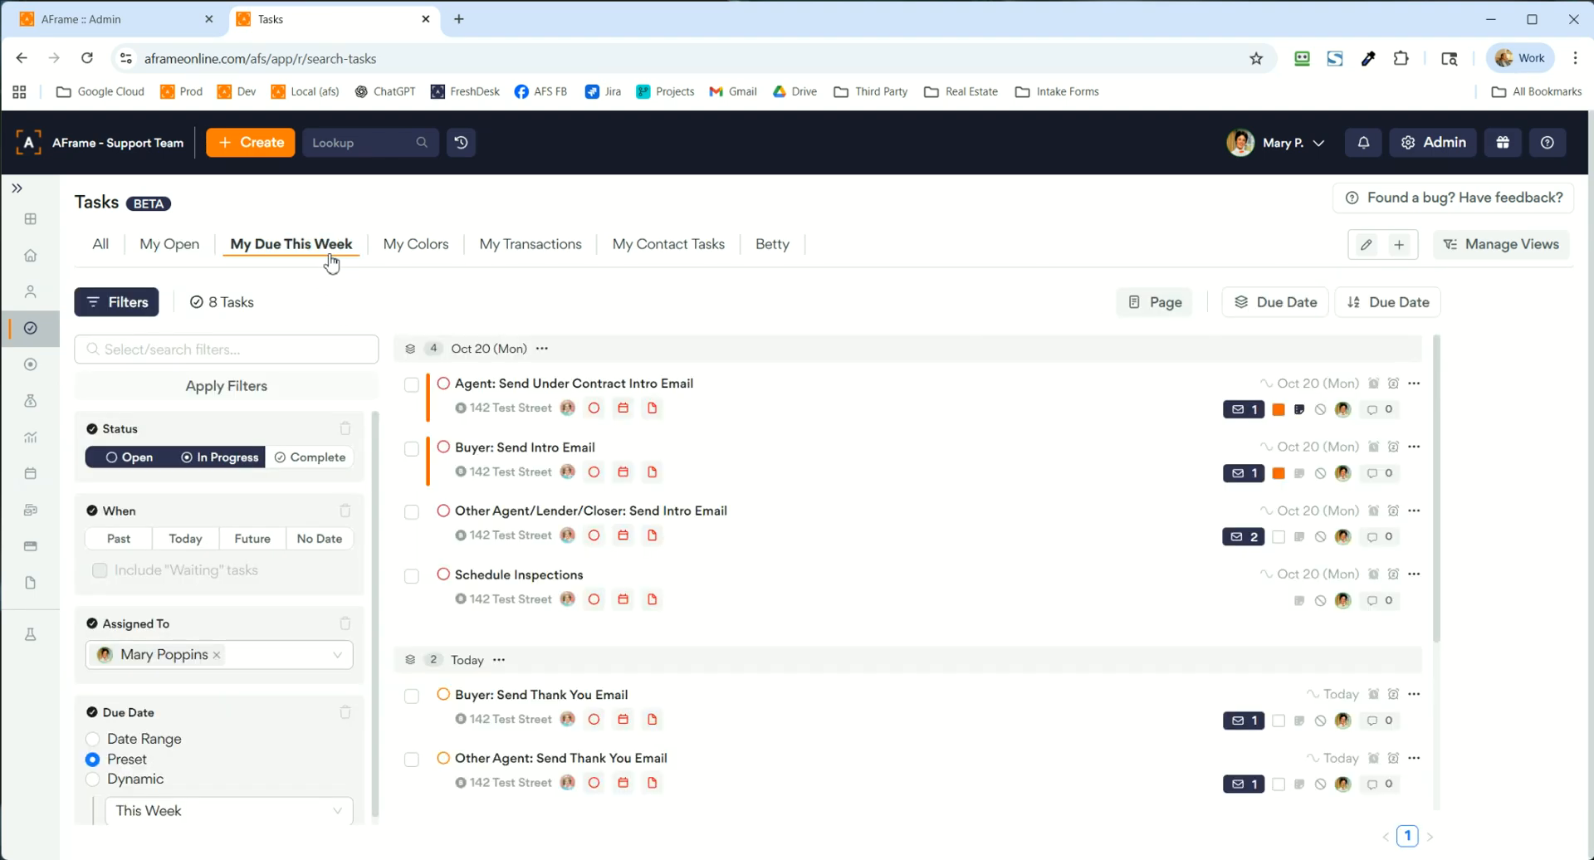
pyautogui.click(404, 254)
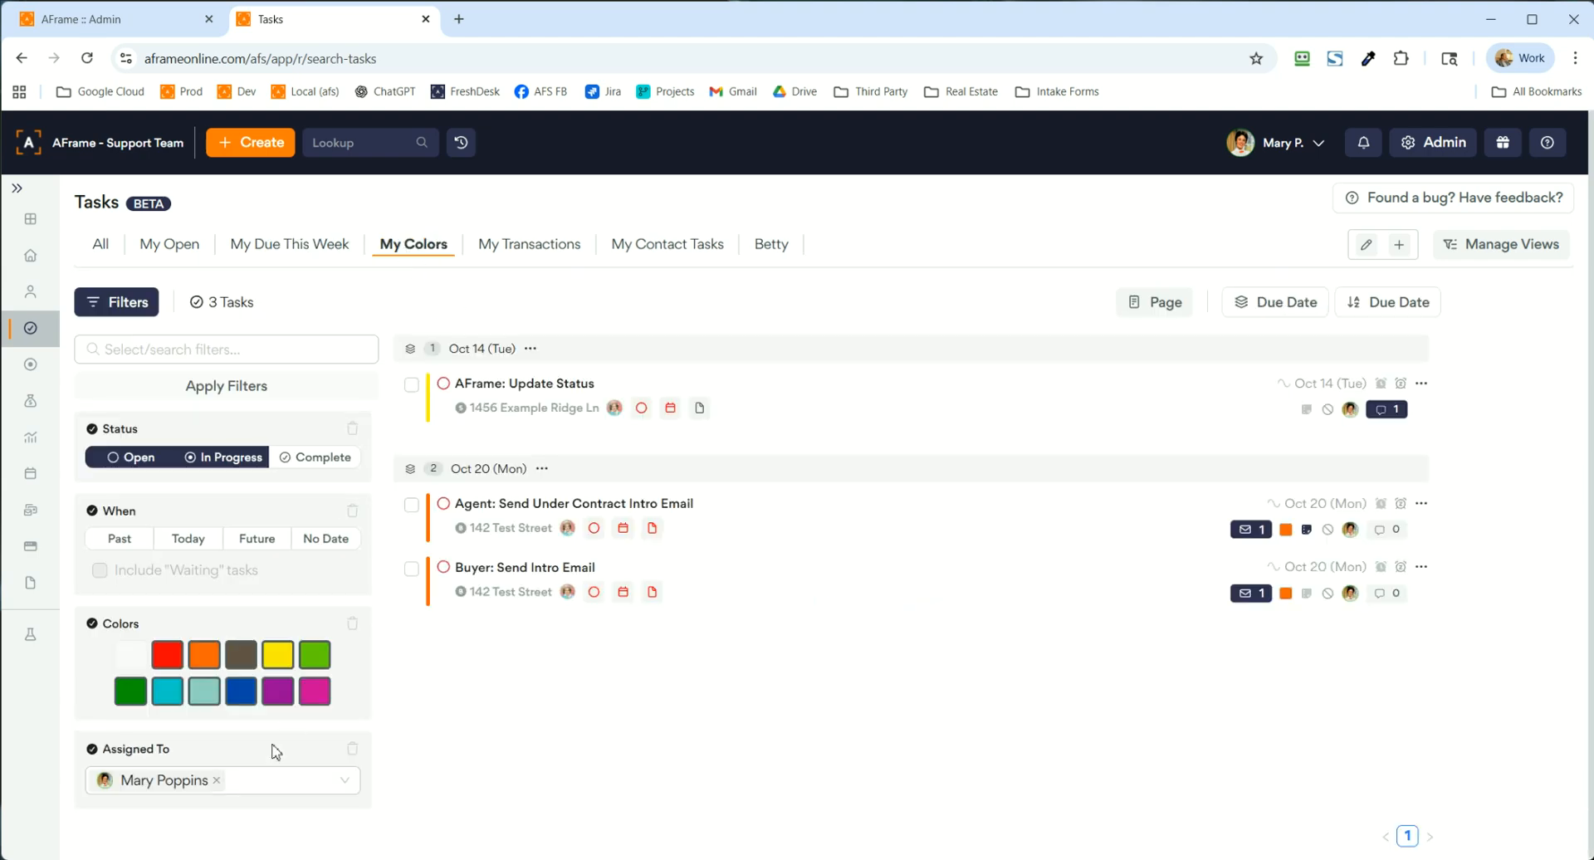
pyautogui.click(538, 251)
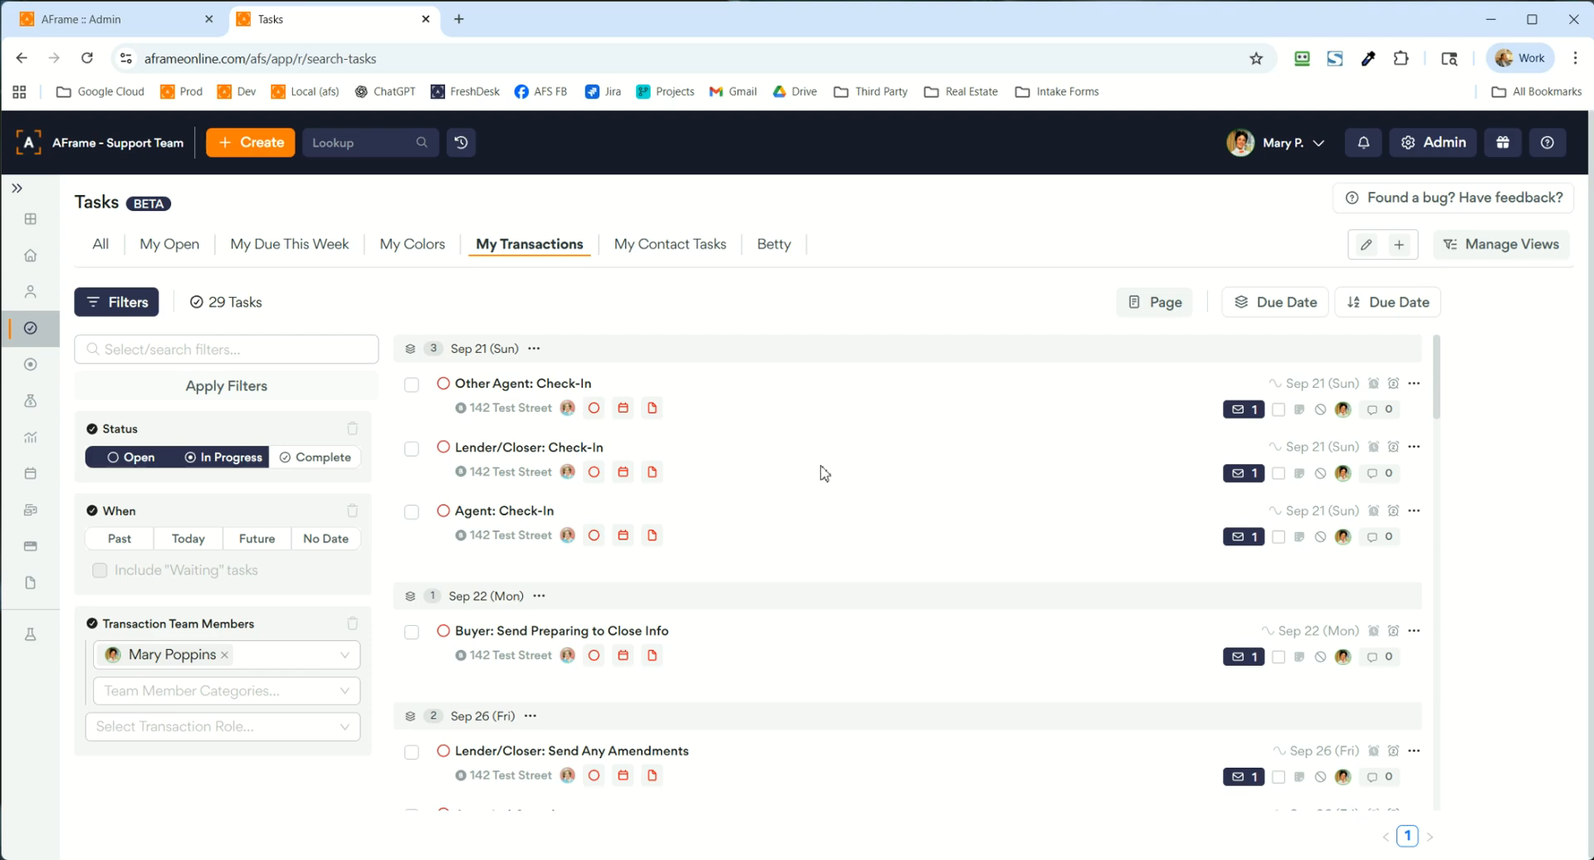
pyautogui.click(707, 249)
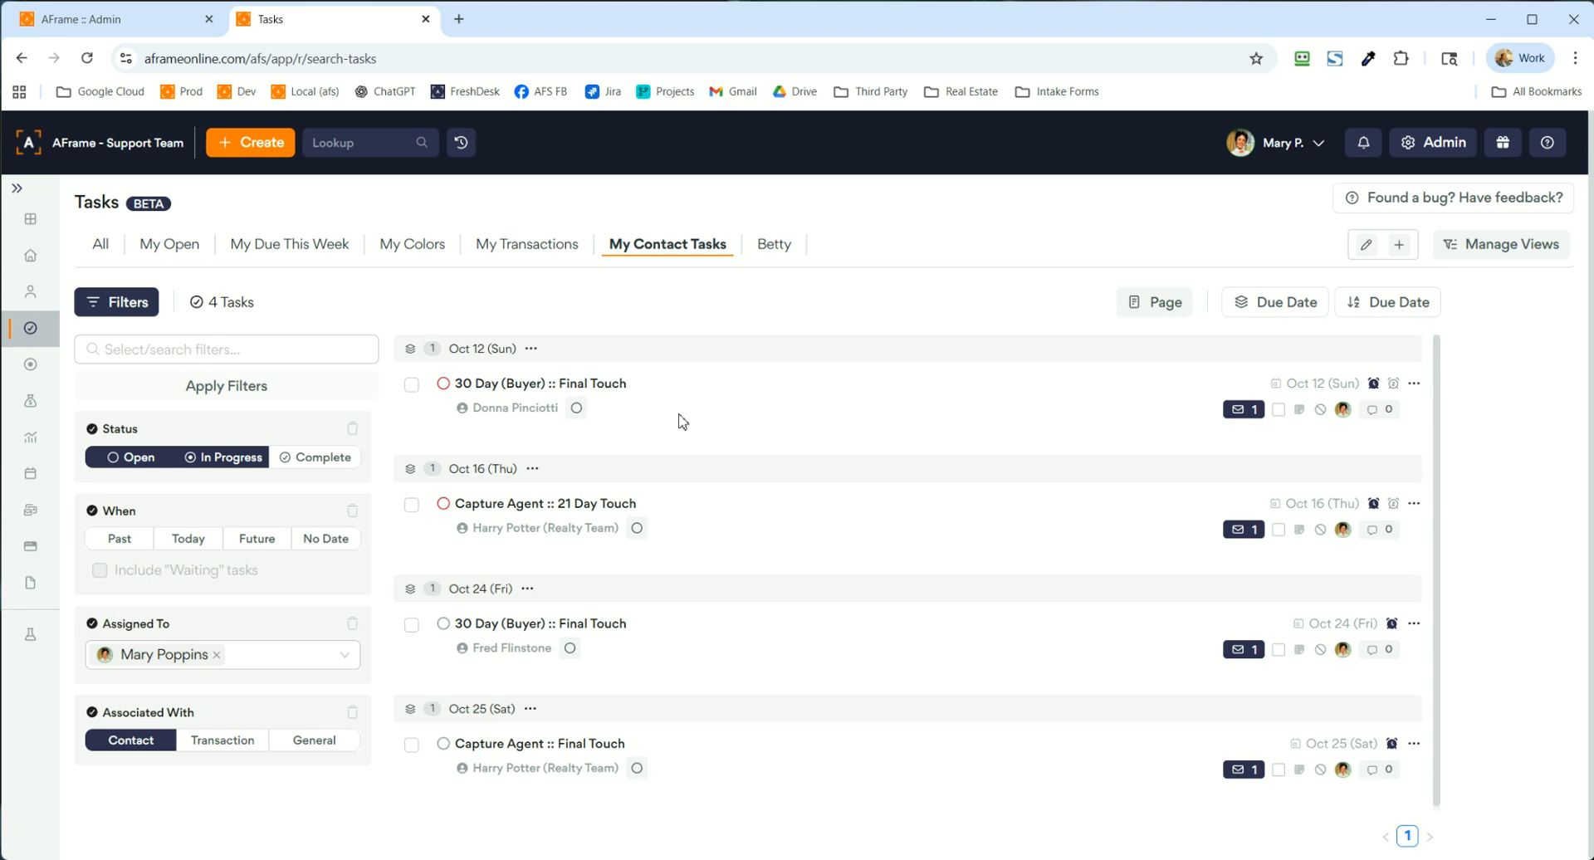
# - Open the custom view named after an agent, add a second agent to its Transaction Team Members filter and apply the filters
pyautogui.click(788, 249)
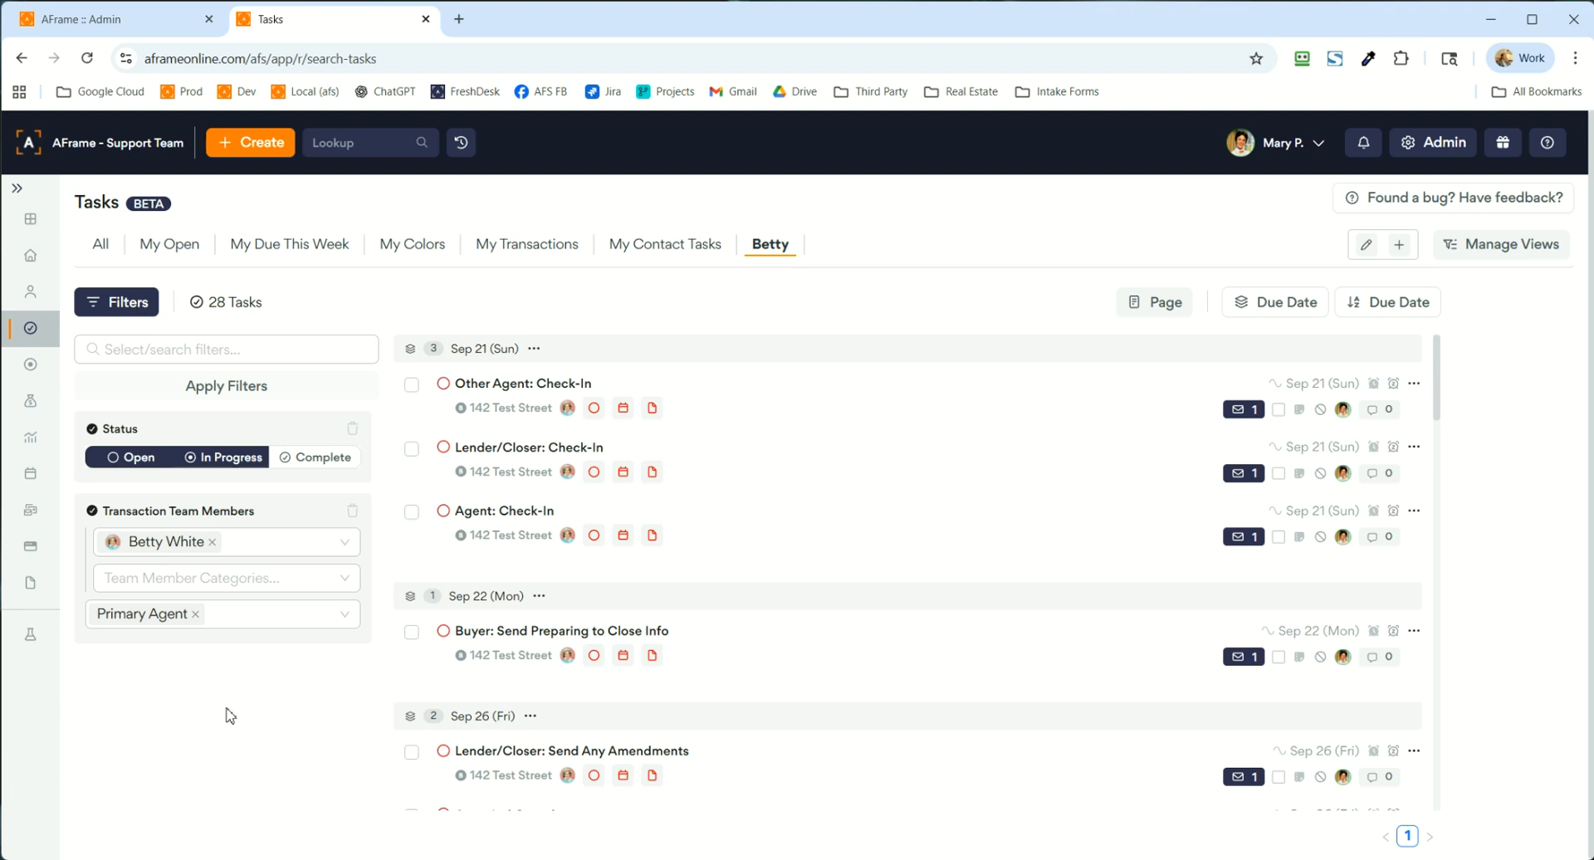
pyautogui.click(248, 541)
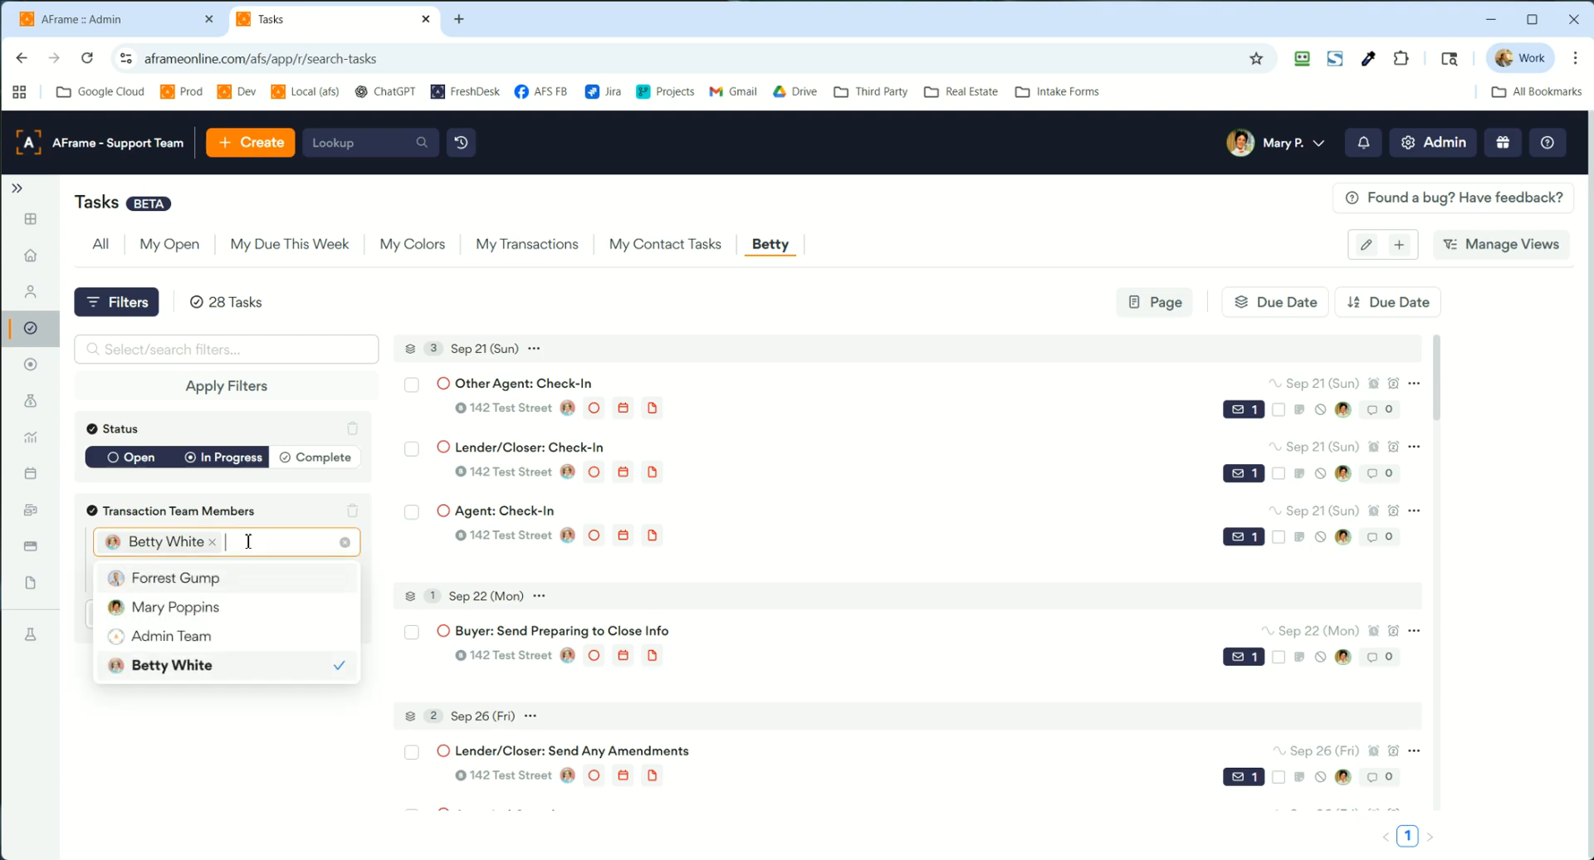
pyautogui.click(222, 582)
pyautogui.click(265, 775)
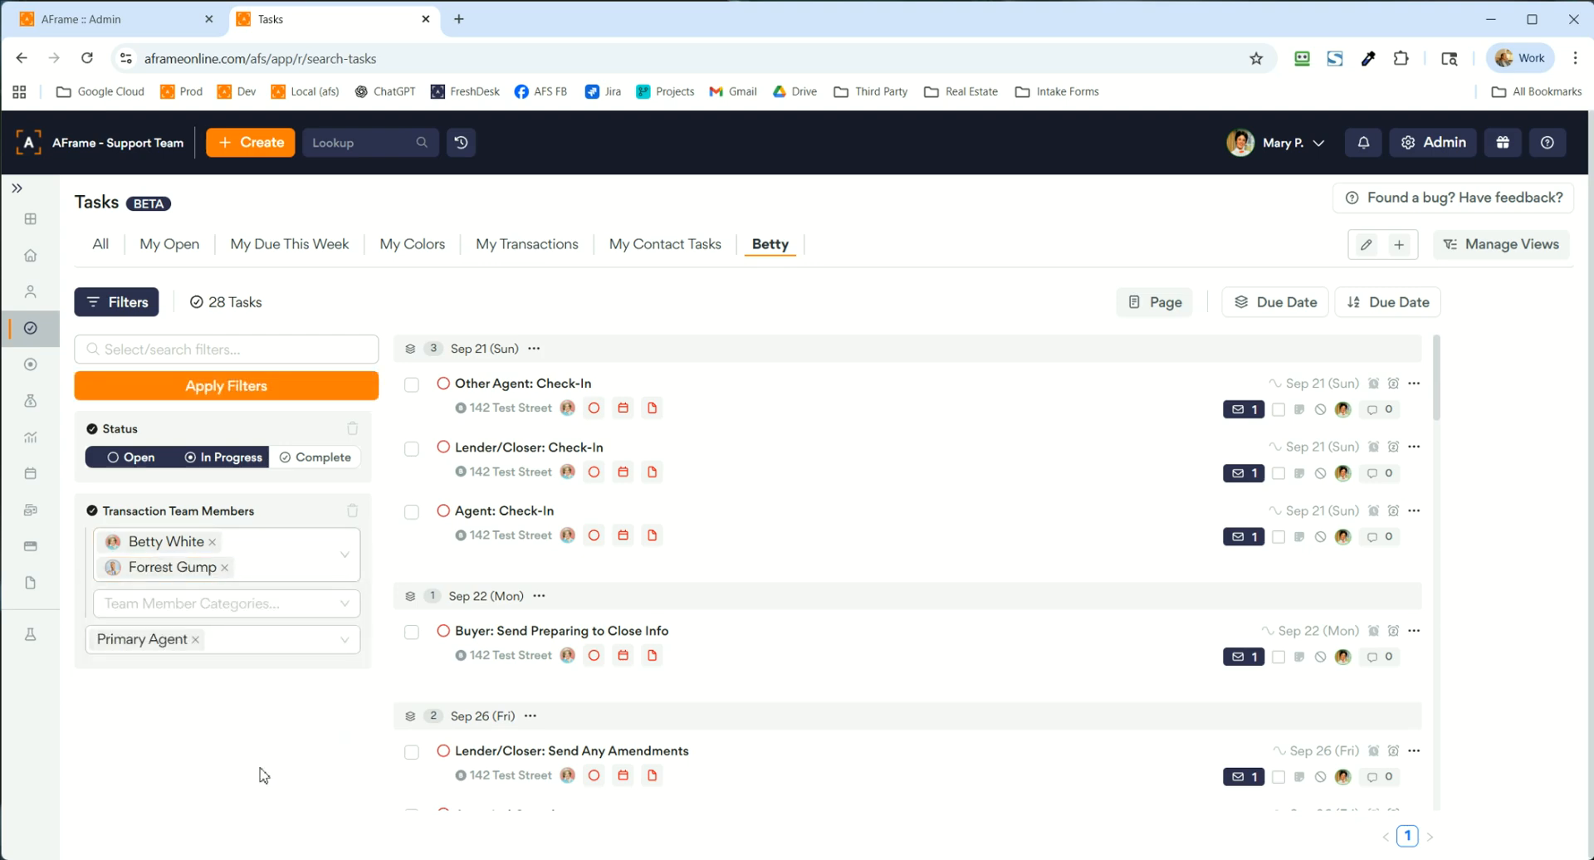
pyautogui.click(262, 387)
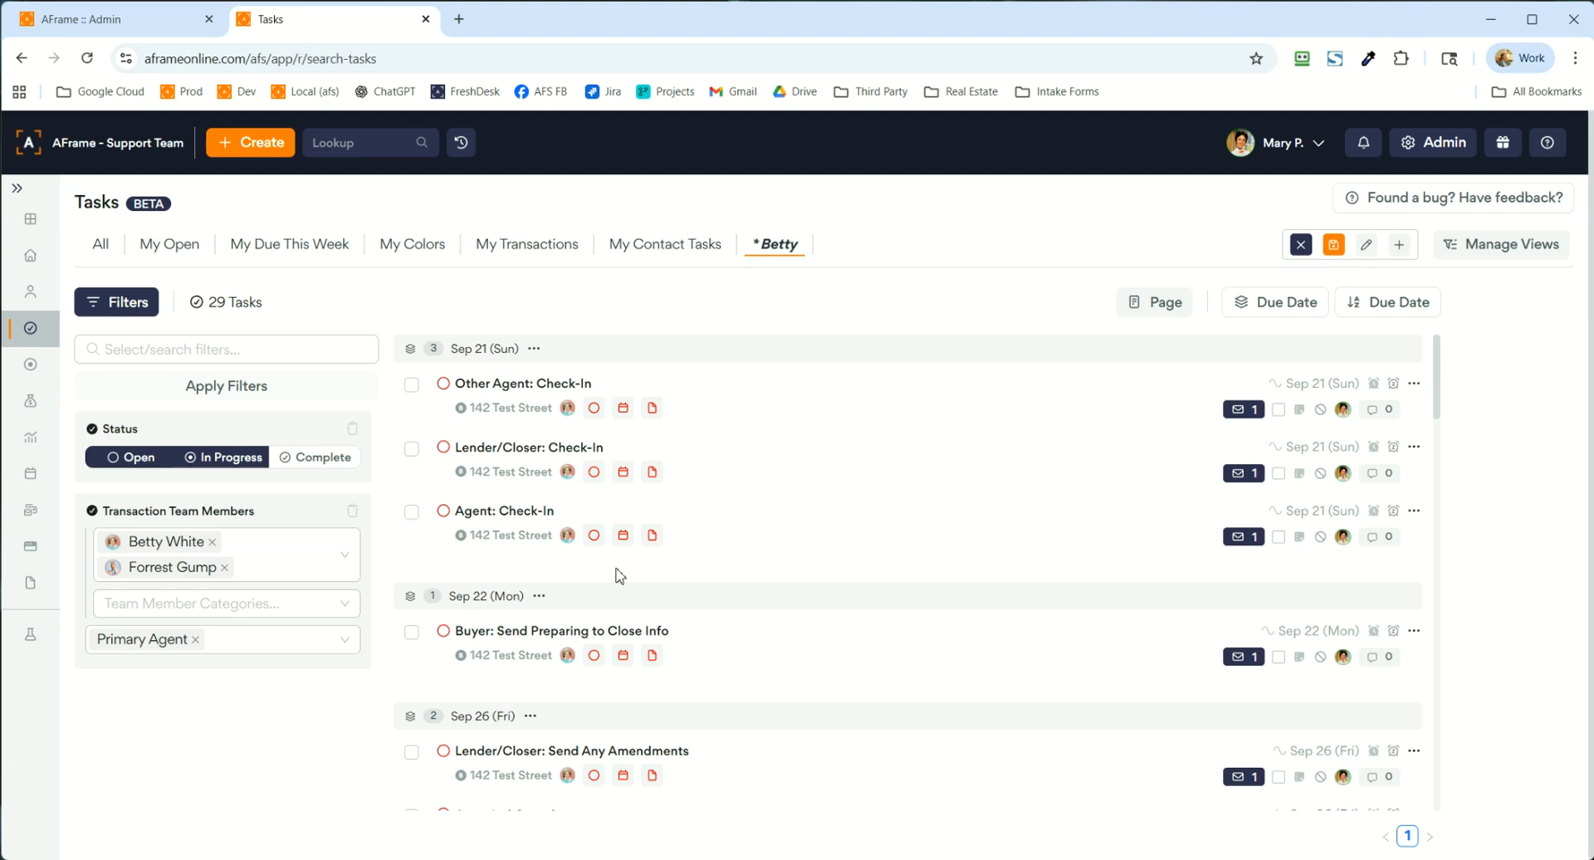
# - Remove both agents from the Transaction Team Members filter and look through the available member categories and team members
pyautogui.click(212, 543)
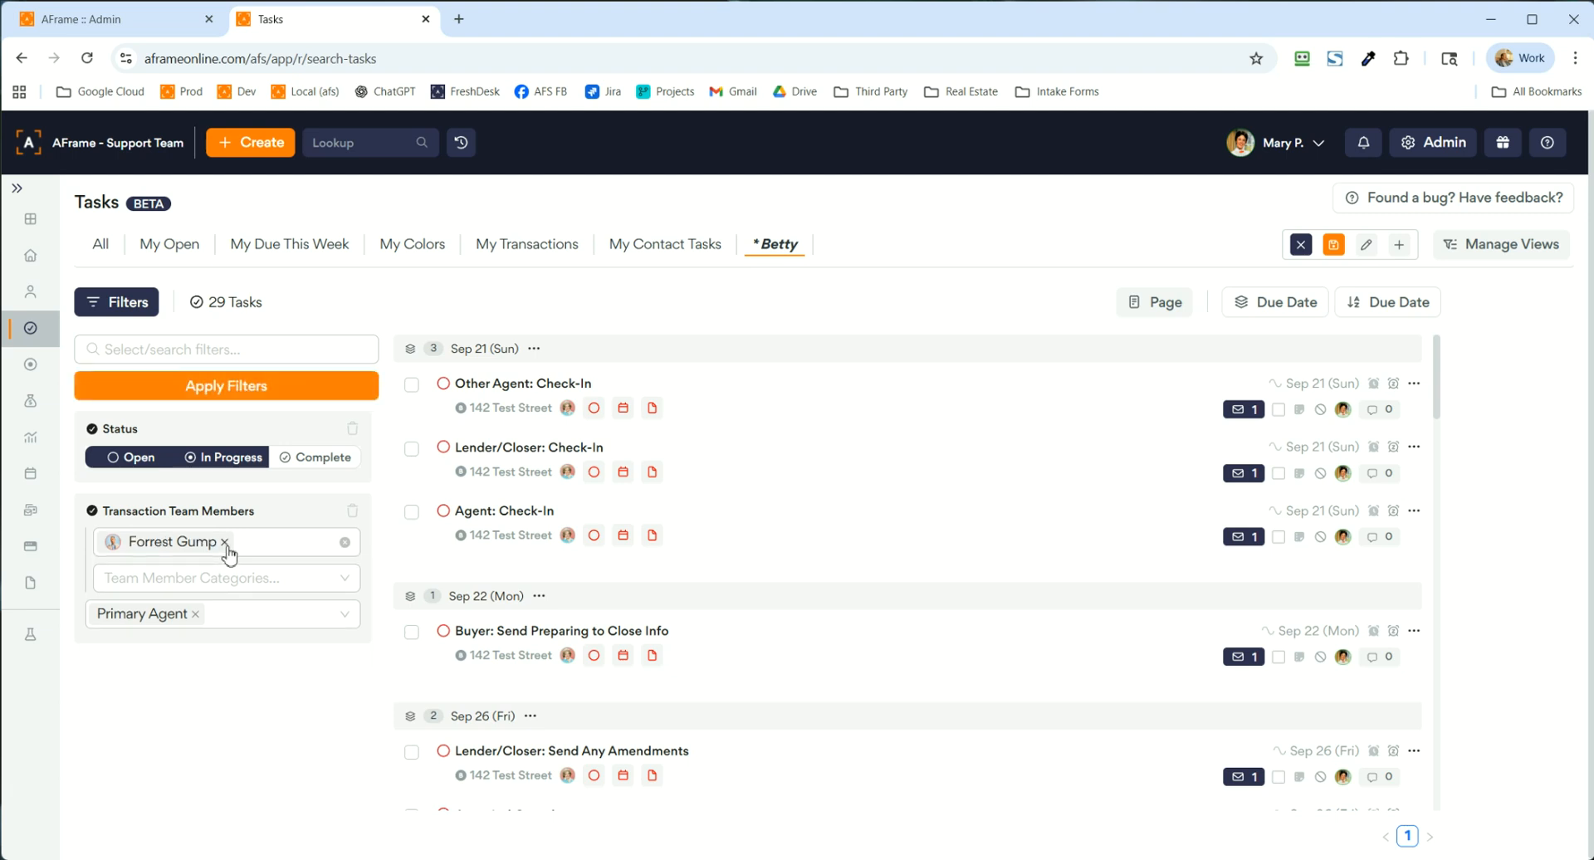
pyautogui.click(225, 543)
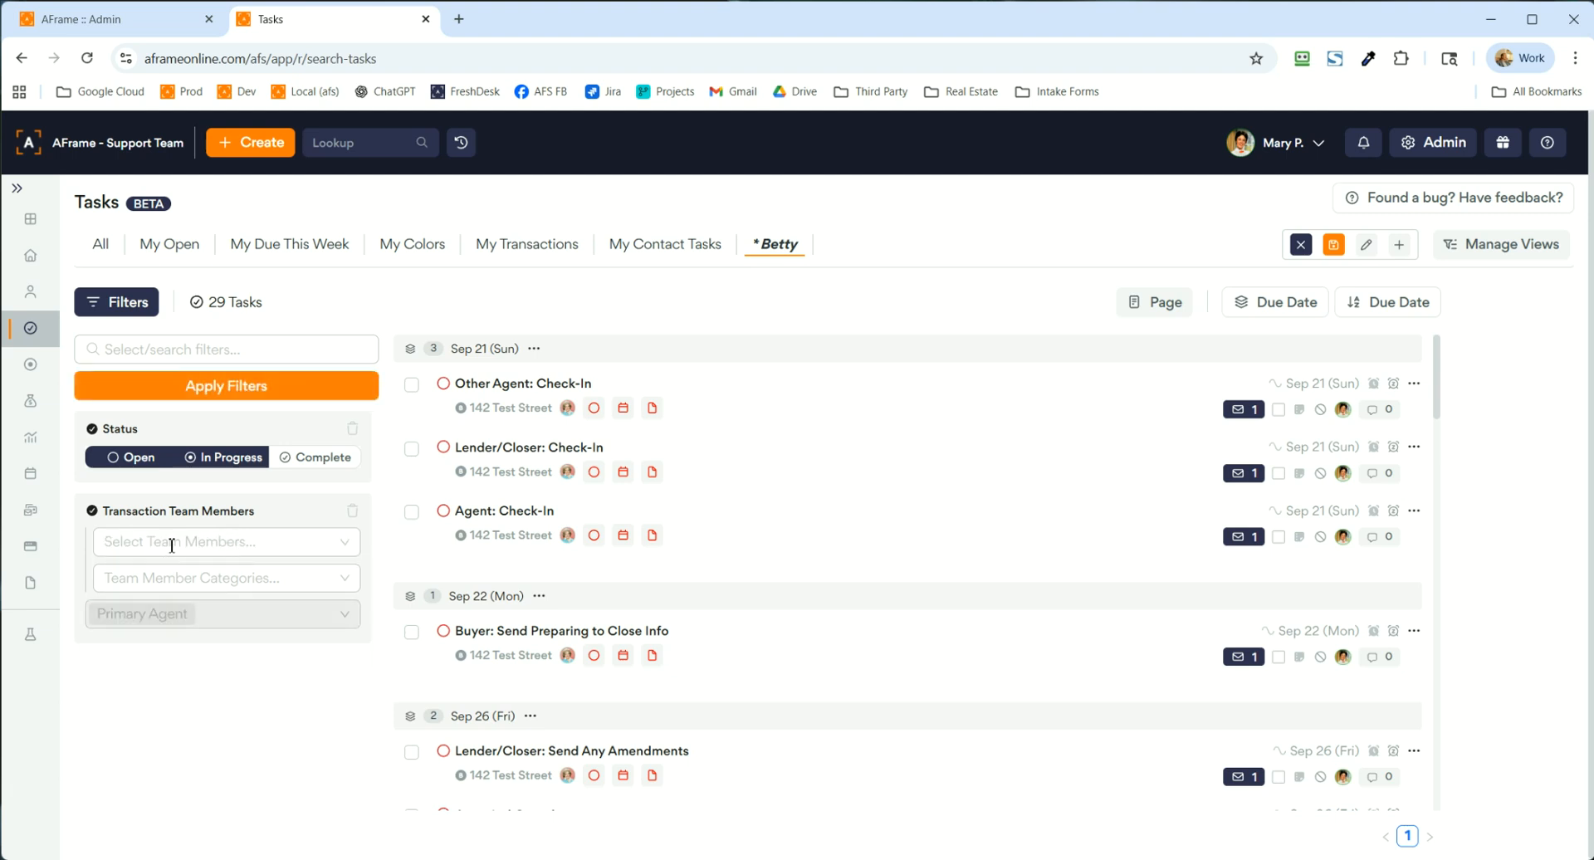
pyautogui.click(194, 582)
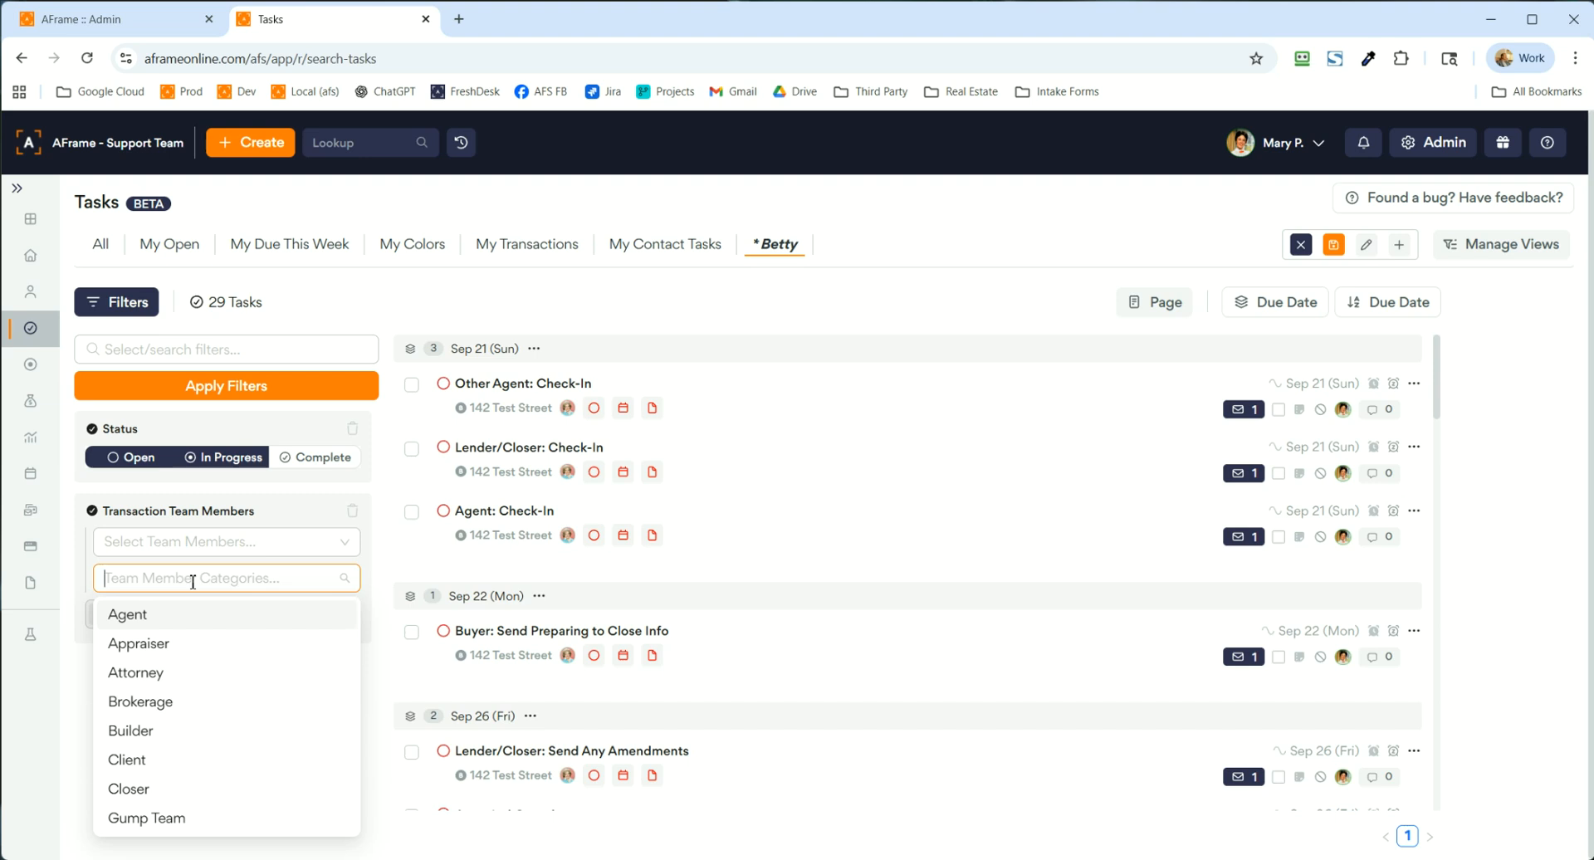
pyautogui.click(206, 544)
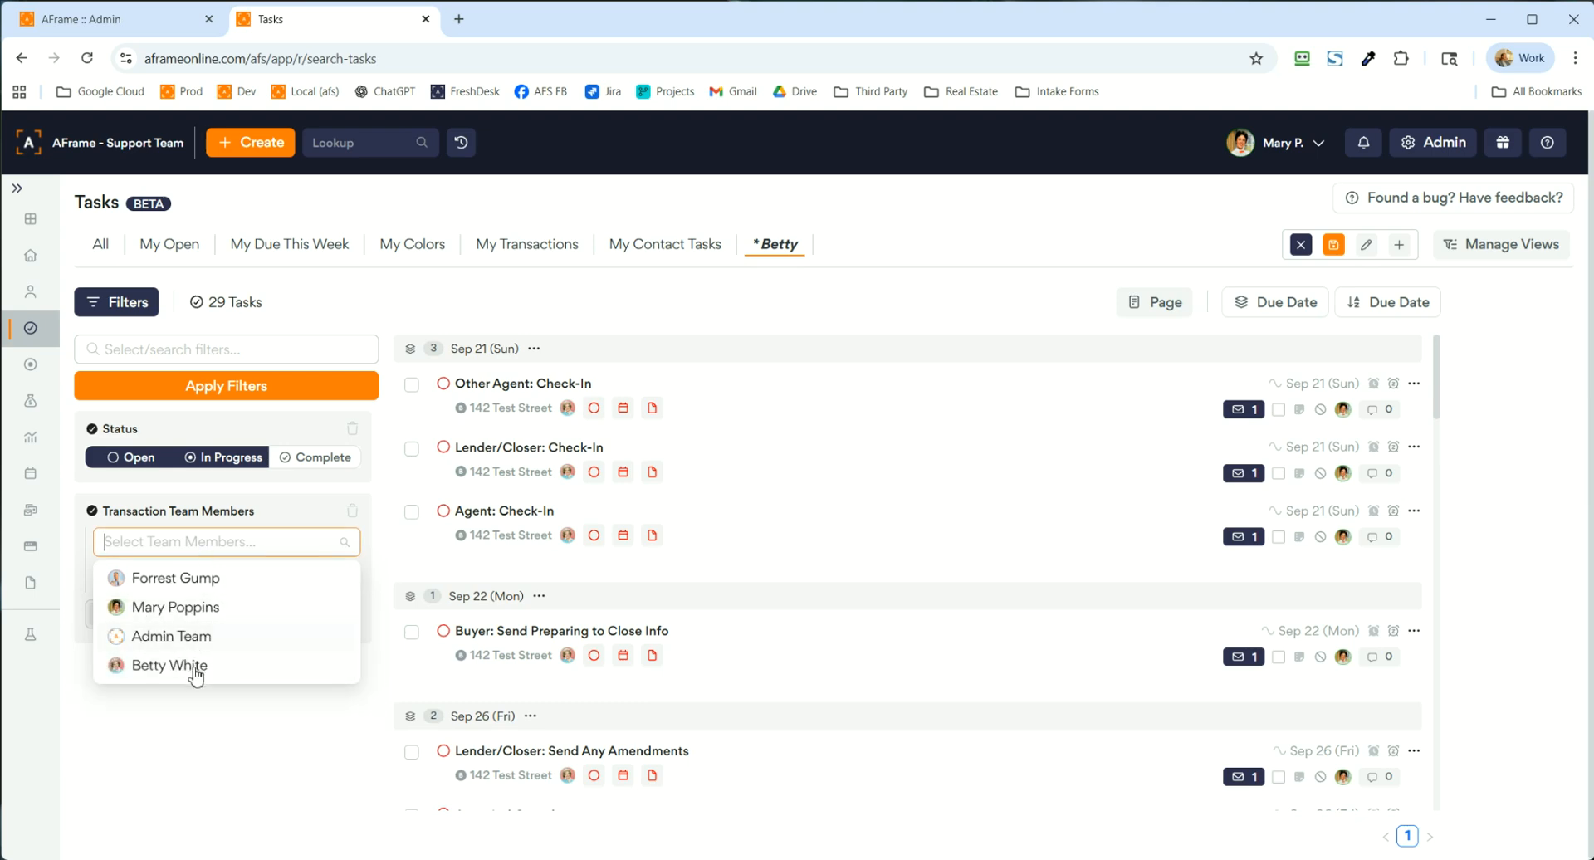
pyautogui.click(196, 743)
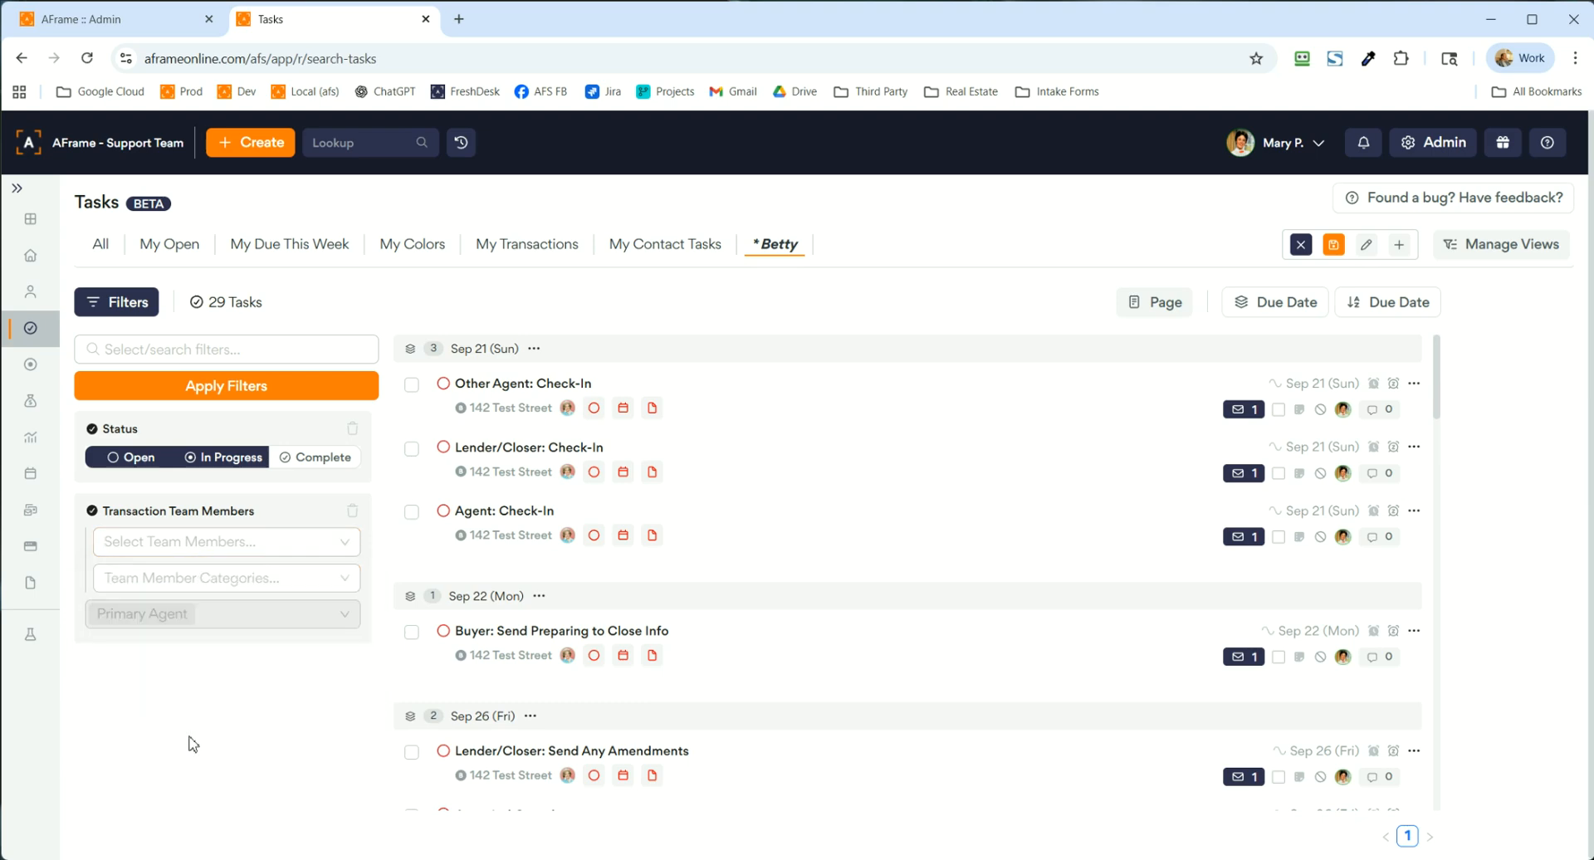
# - Set the Transaction Team Members filter to the Gump Team category, apply the filters and review the task list
pyautogui.click(199, 580)
pyautogui.write('gump')
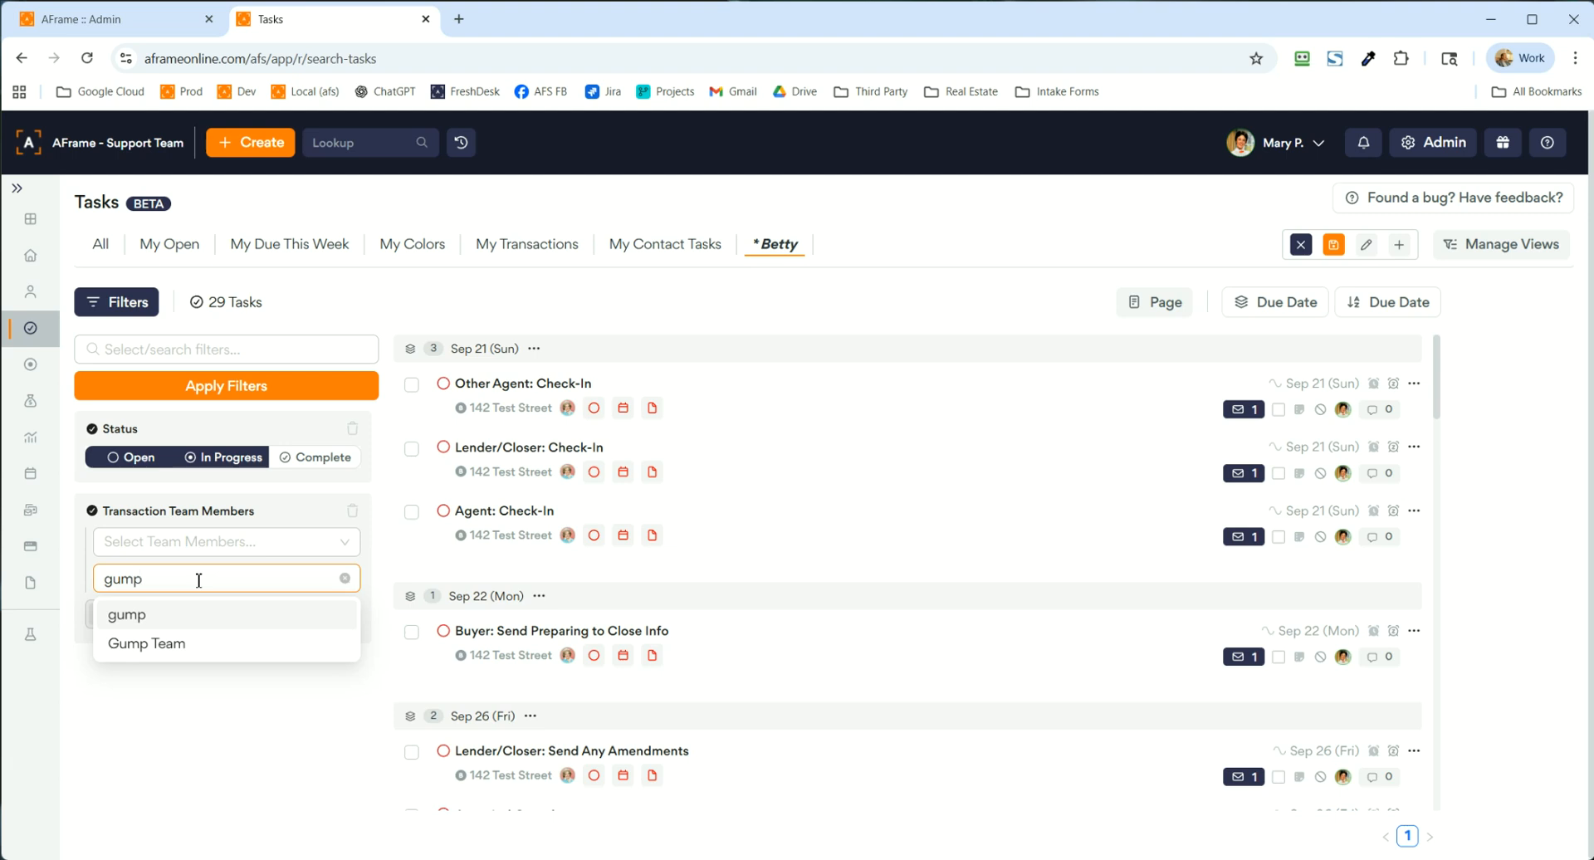
pyautogui.click(213, 646)
pyautogui.click(73, 705)
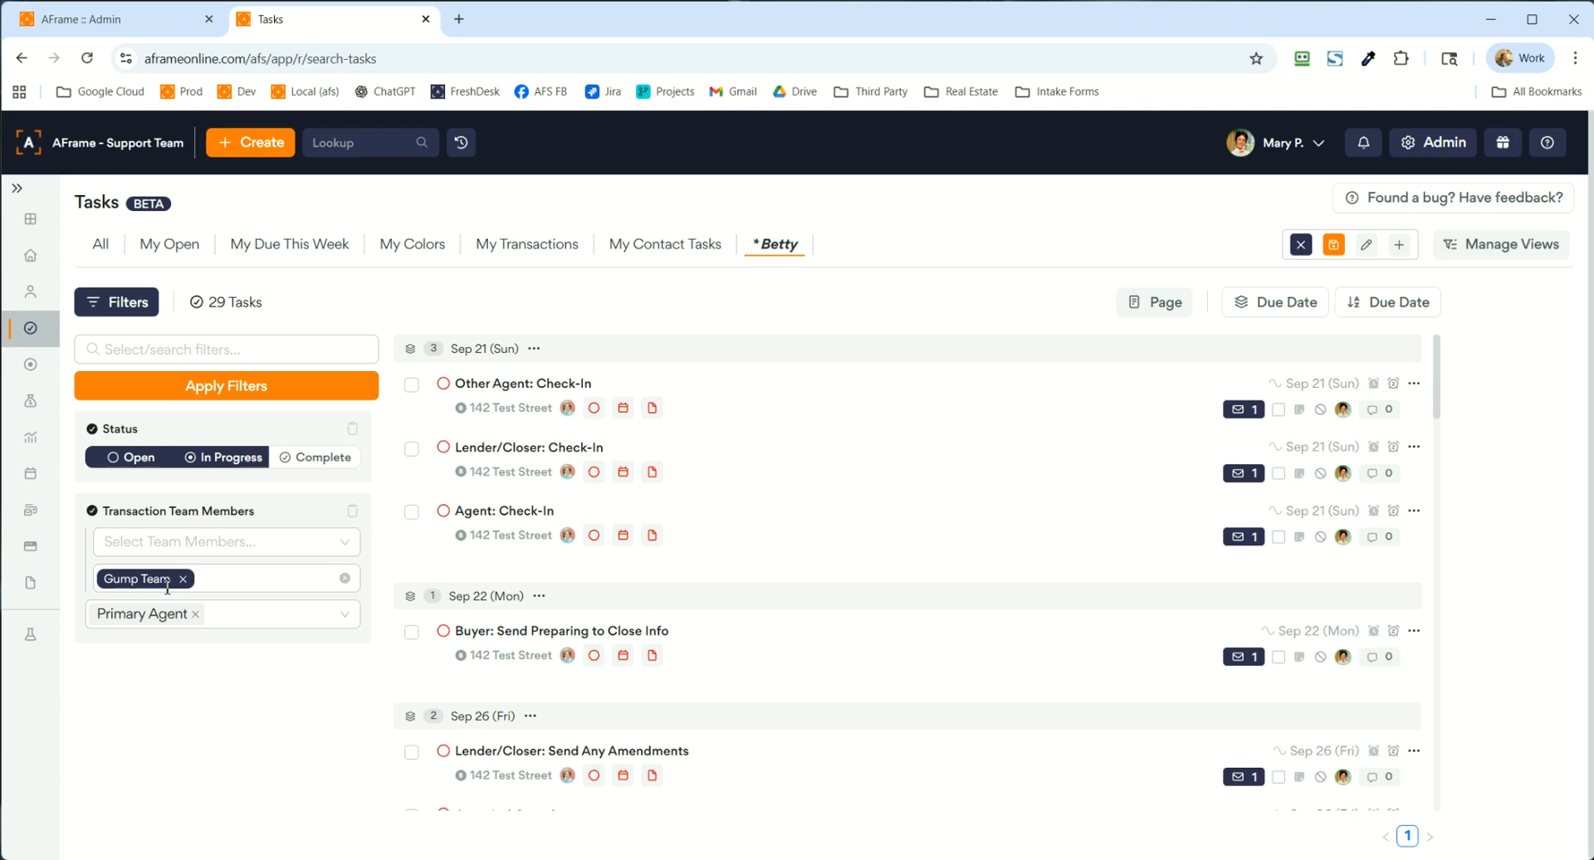
pyautogui.click(248, 386)
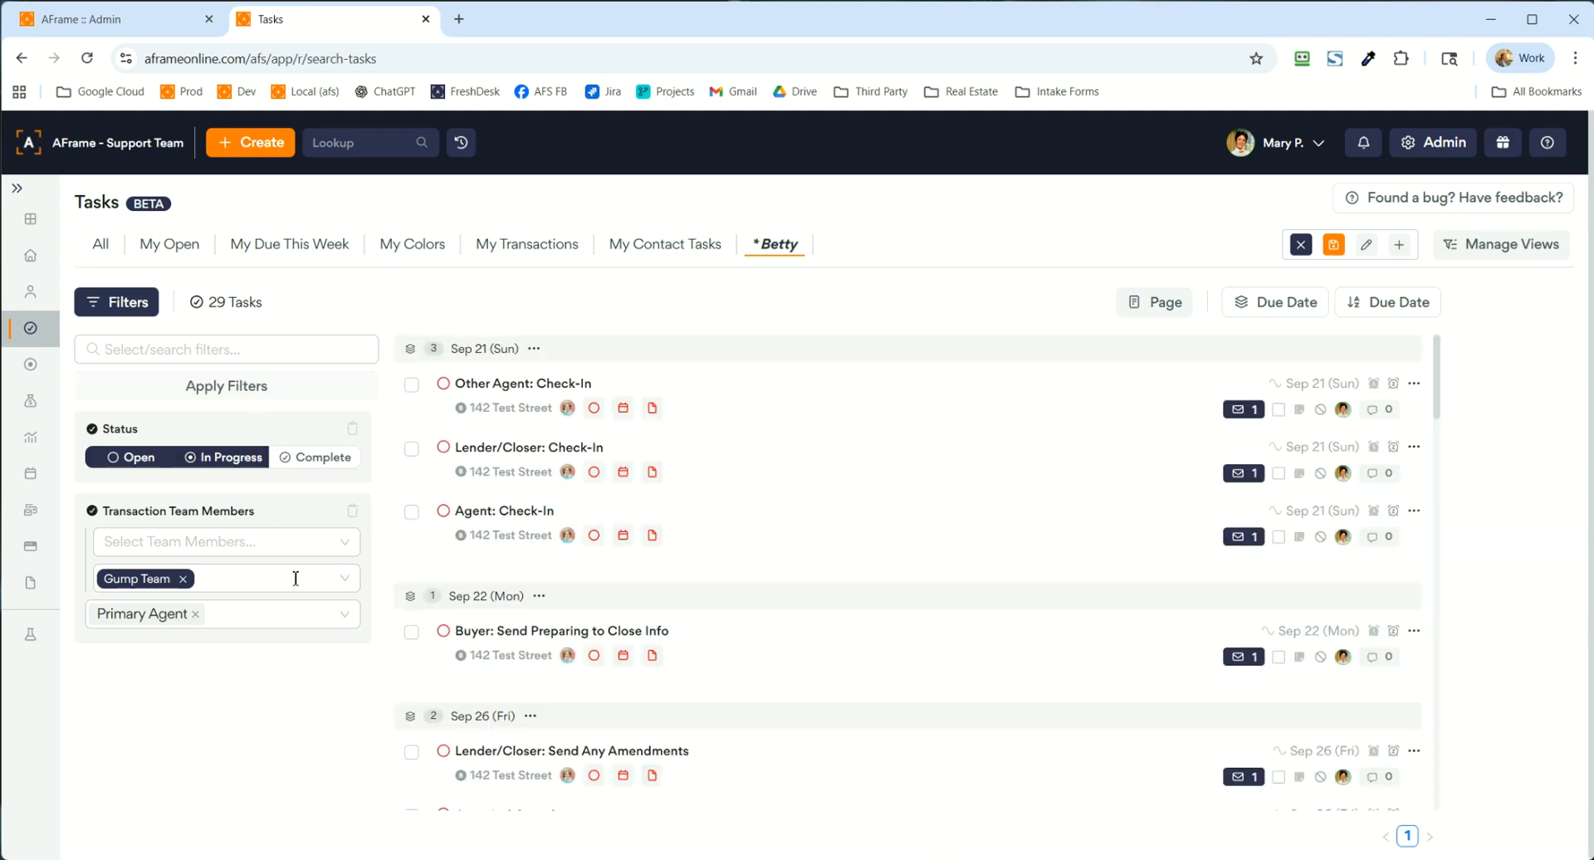
pyautogui.scroll(-1, 905, 597)
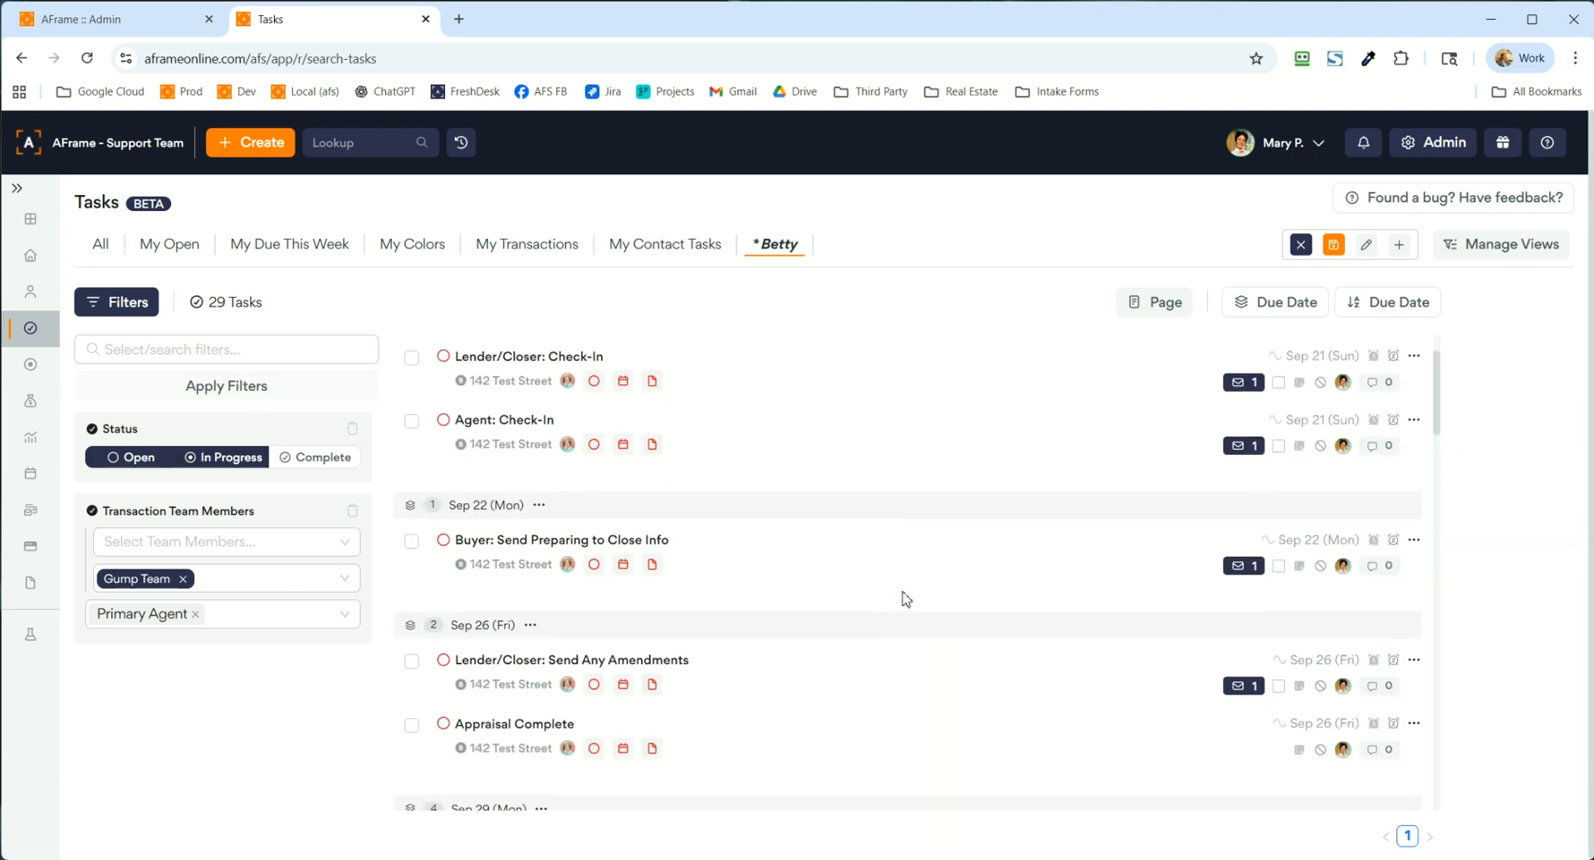
pyautogui.scroll(1, 661, 760)
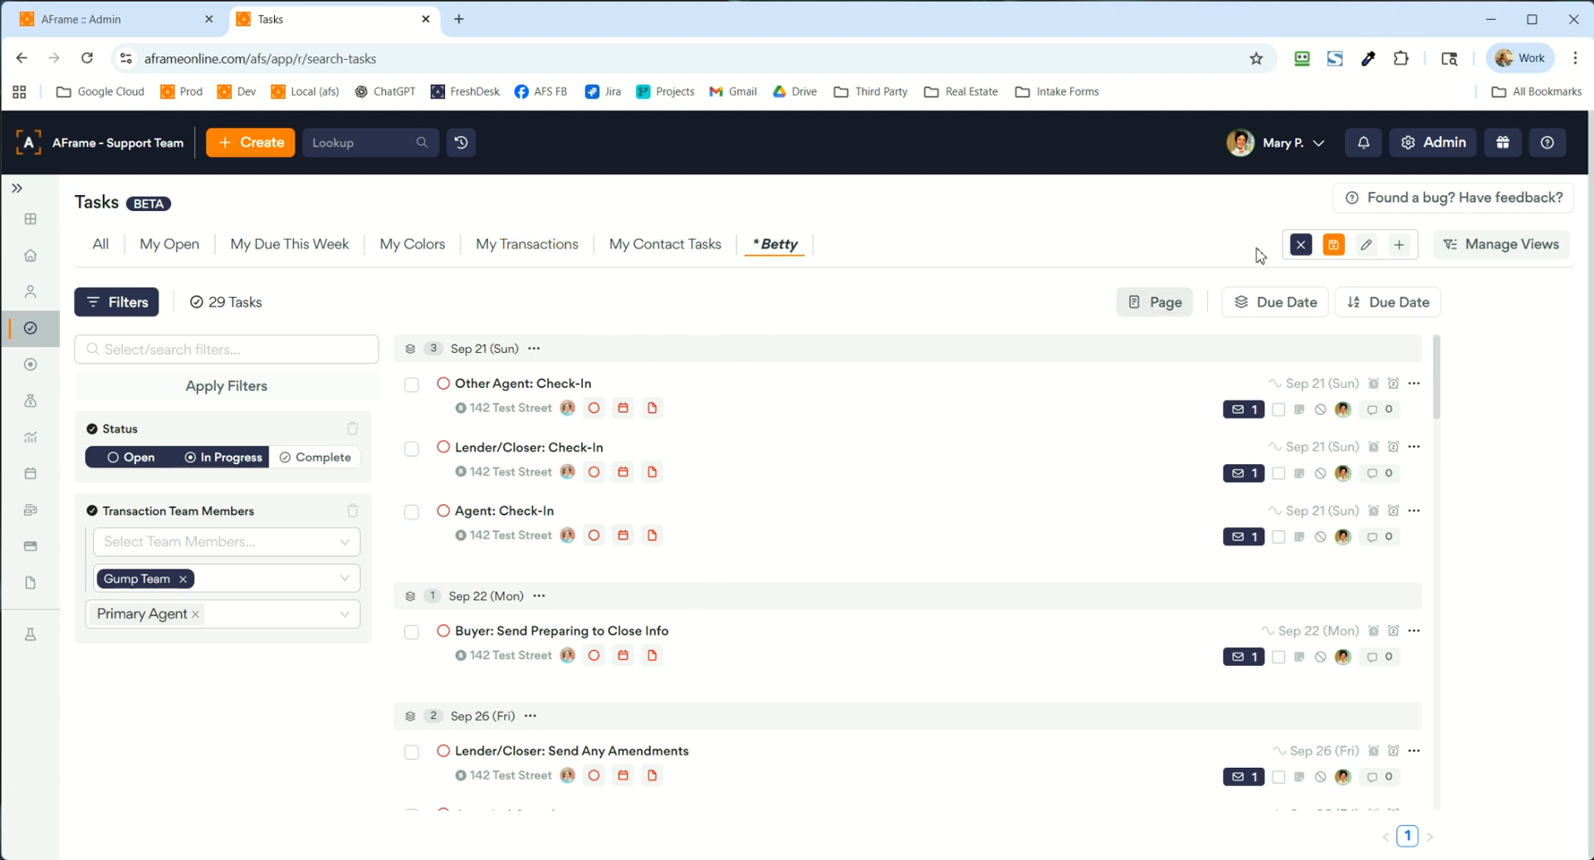
# - Save the changed filters to the current view and rename the view The Gump Team
pyautogui.click(1331, 246)
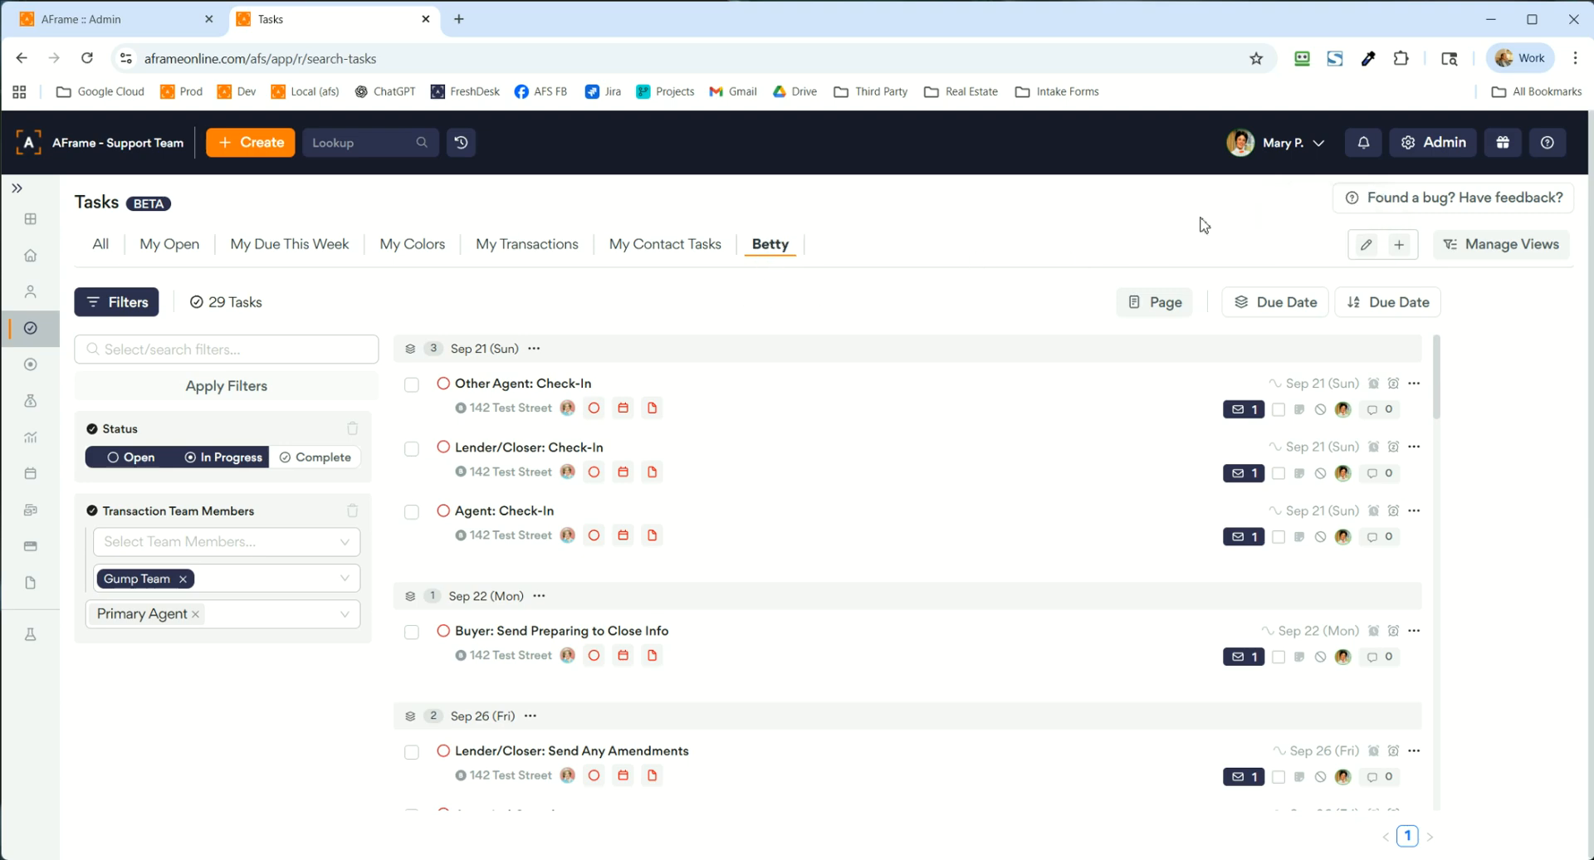
pyautogui.click(1365, 248)
pyautogui.moveTo(757, 285); pyautogui.dragTo(606, 297)
pyautogui.write('The Gu')
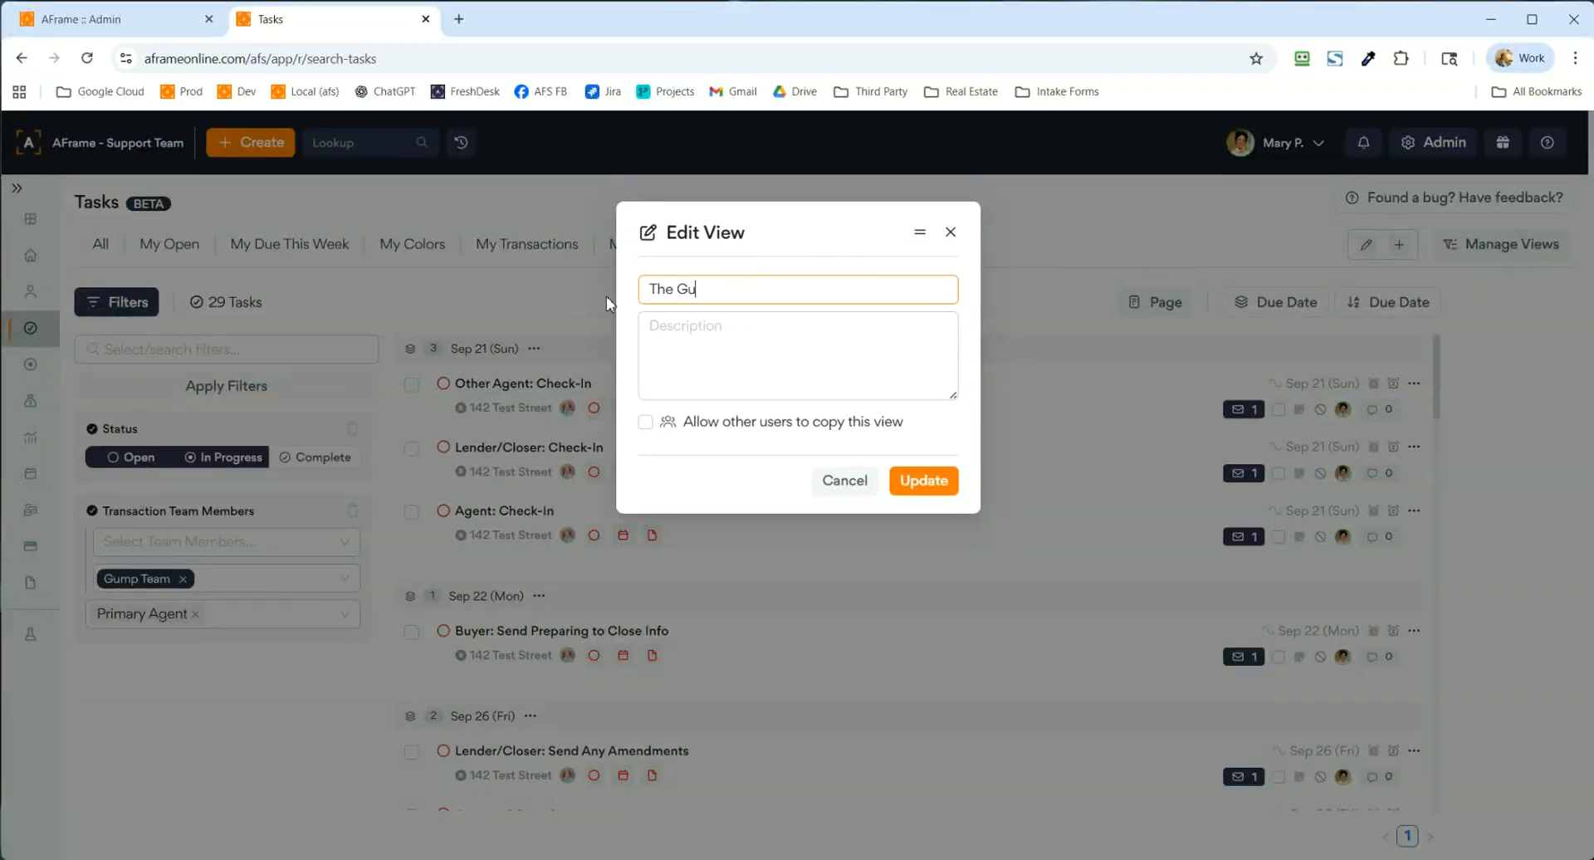
pyautogui.write('mp Team')
pyautogui.press('Return')
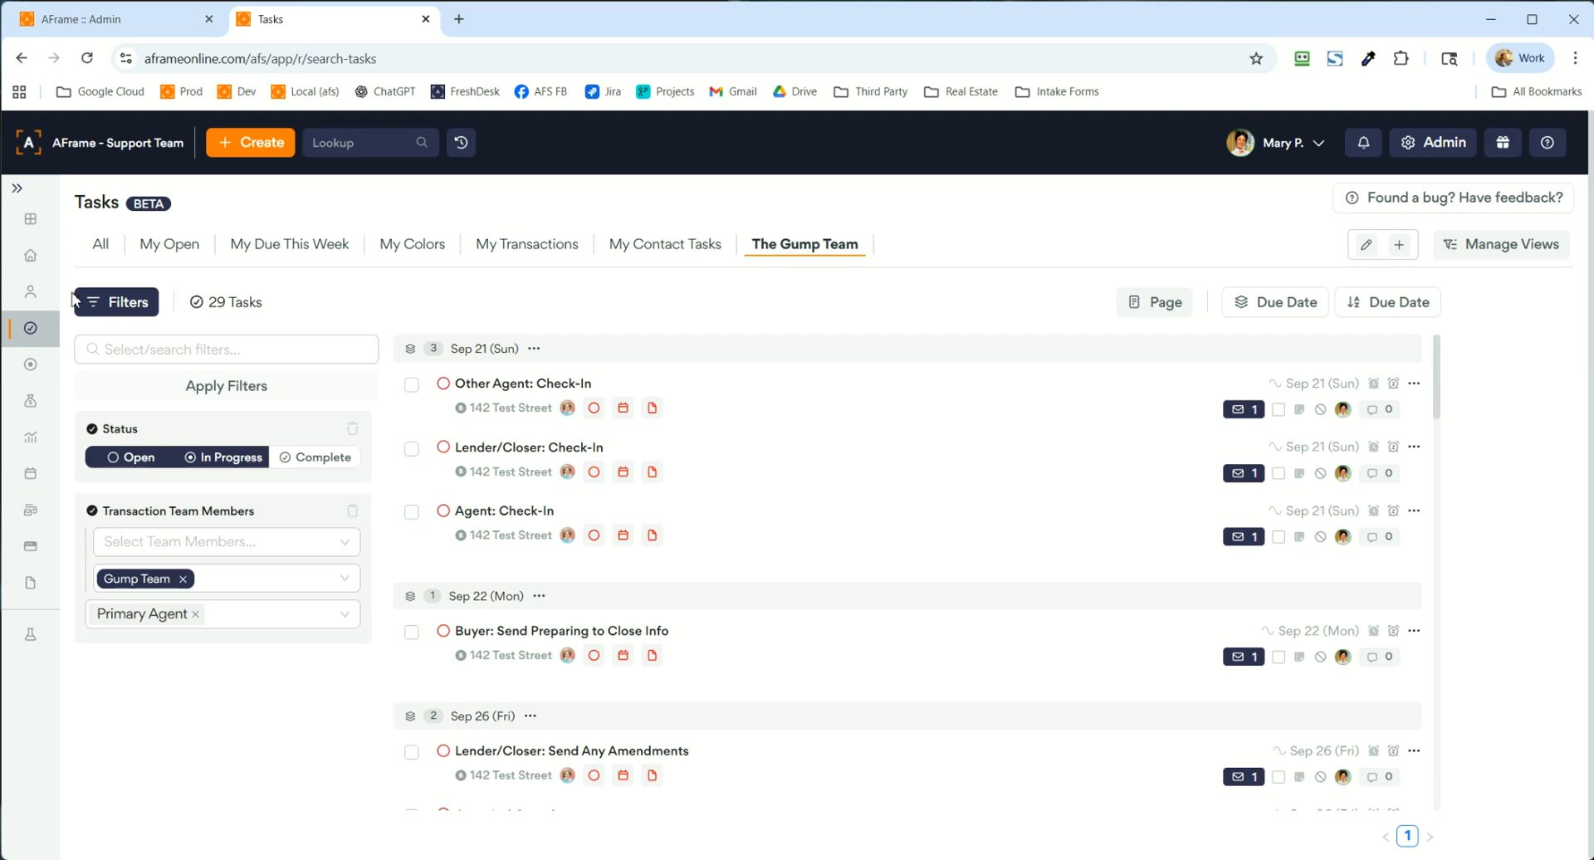
# - Add the remaining available filters to the All view, including Subject, Transaction Stage, Associated Transactions, Associated Contacts and Transaction Team Members
pyautogui.click(162, 249)
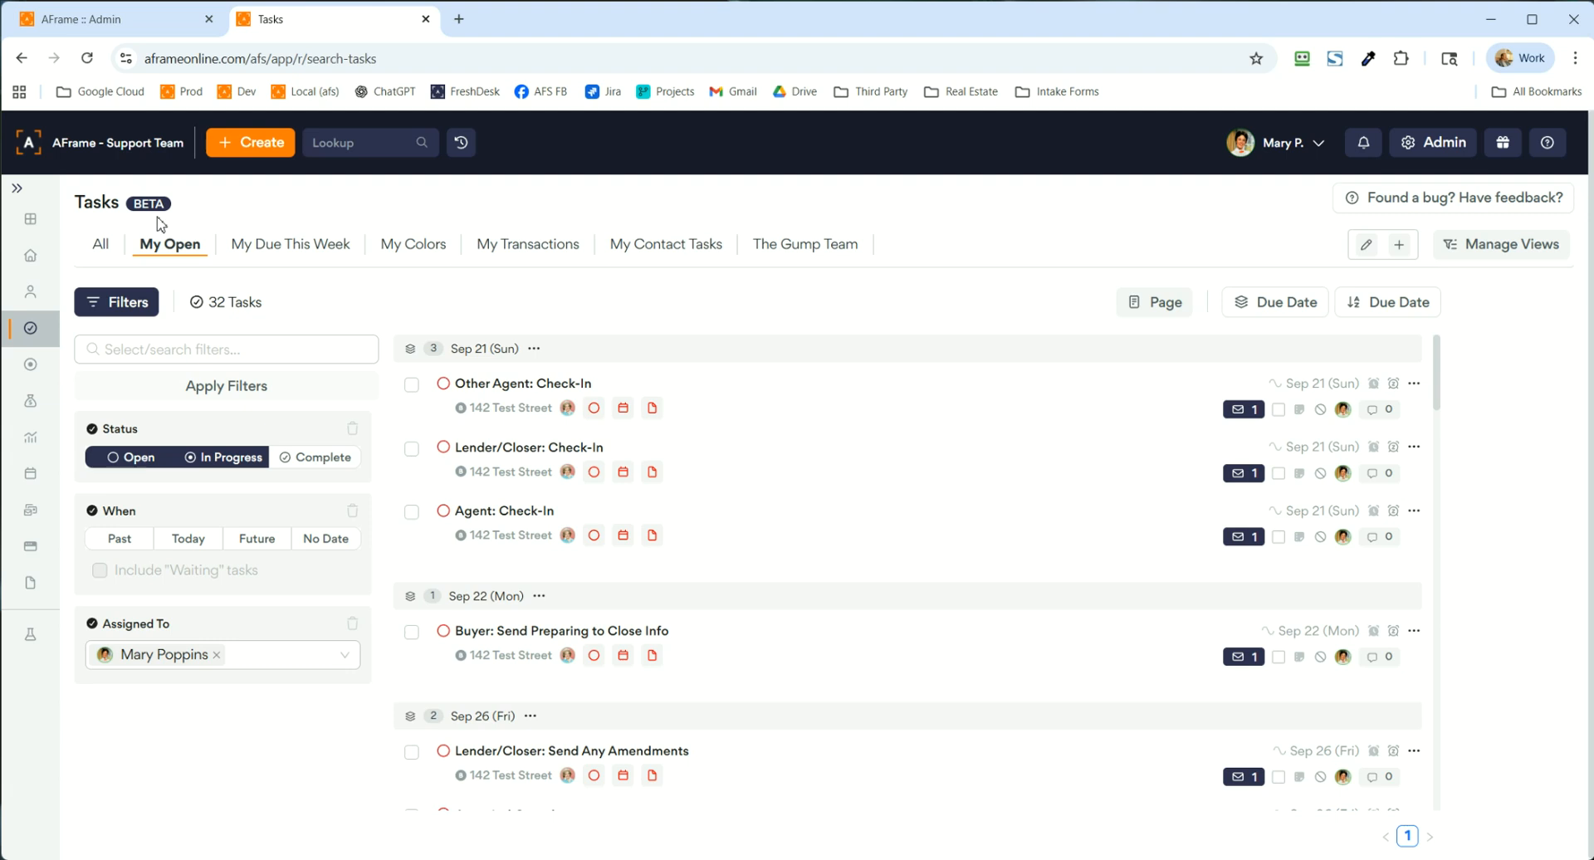
pyautogui.click(105, 246)
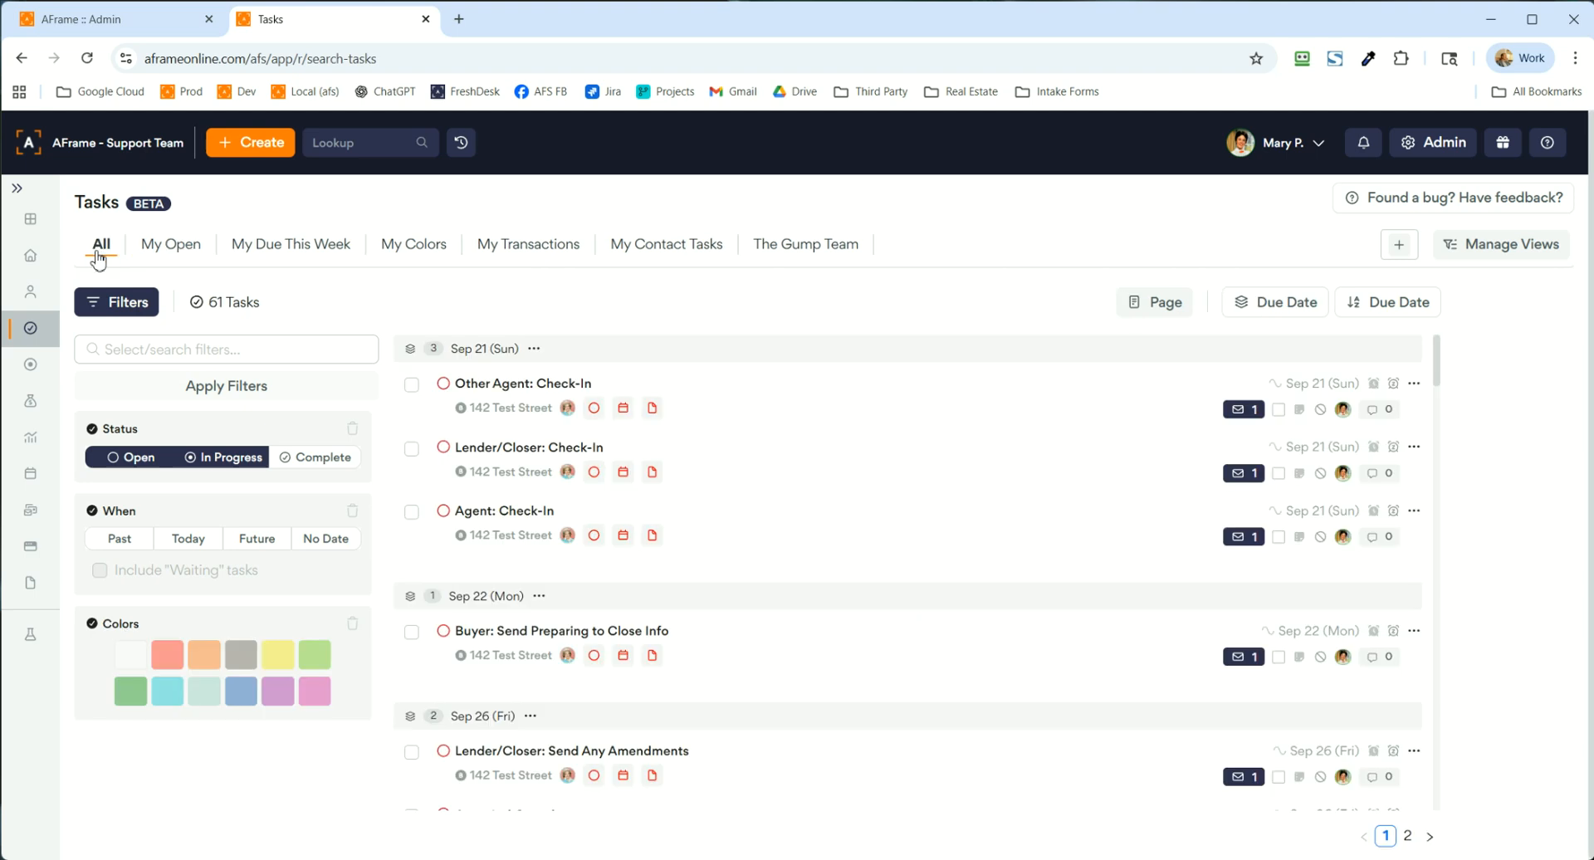
pyautogui.click(353, 349)
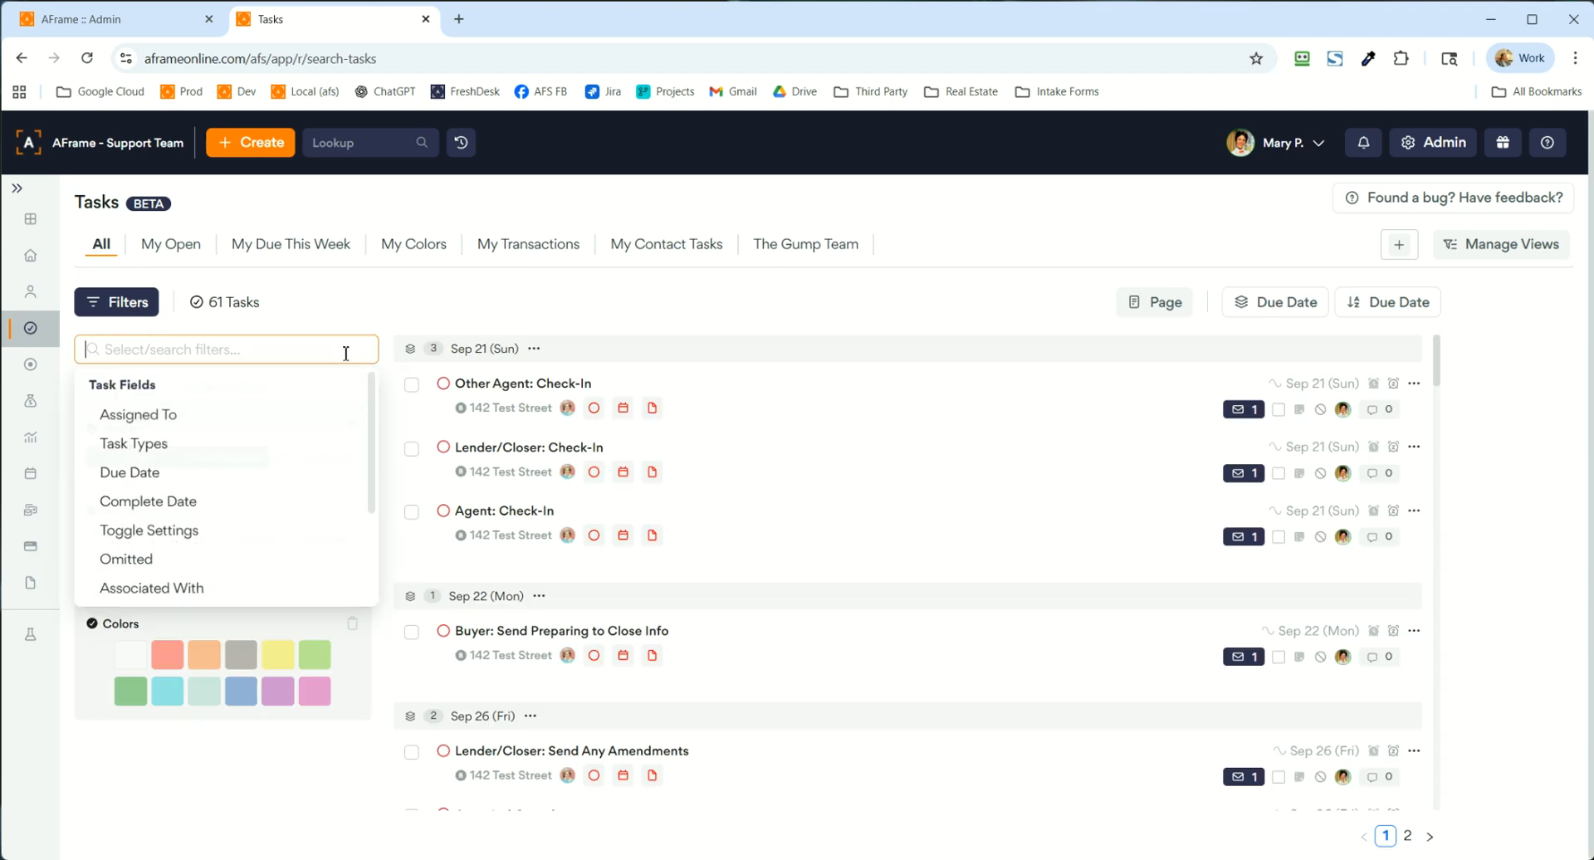
pyautogui.click(274, 416)
pyautogui.doubleClick(272, 415)
pyautogui.tripleClick(272, 415)
pyautogui.doubleClick(273, 415)
pyautogui.tripleClick(272, 415)
pyautogui.click(274, 415)
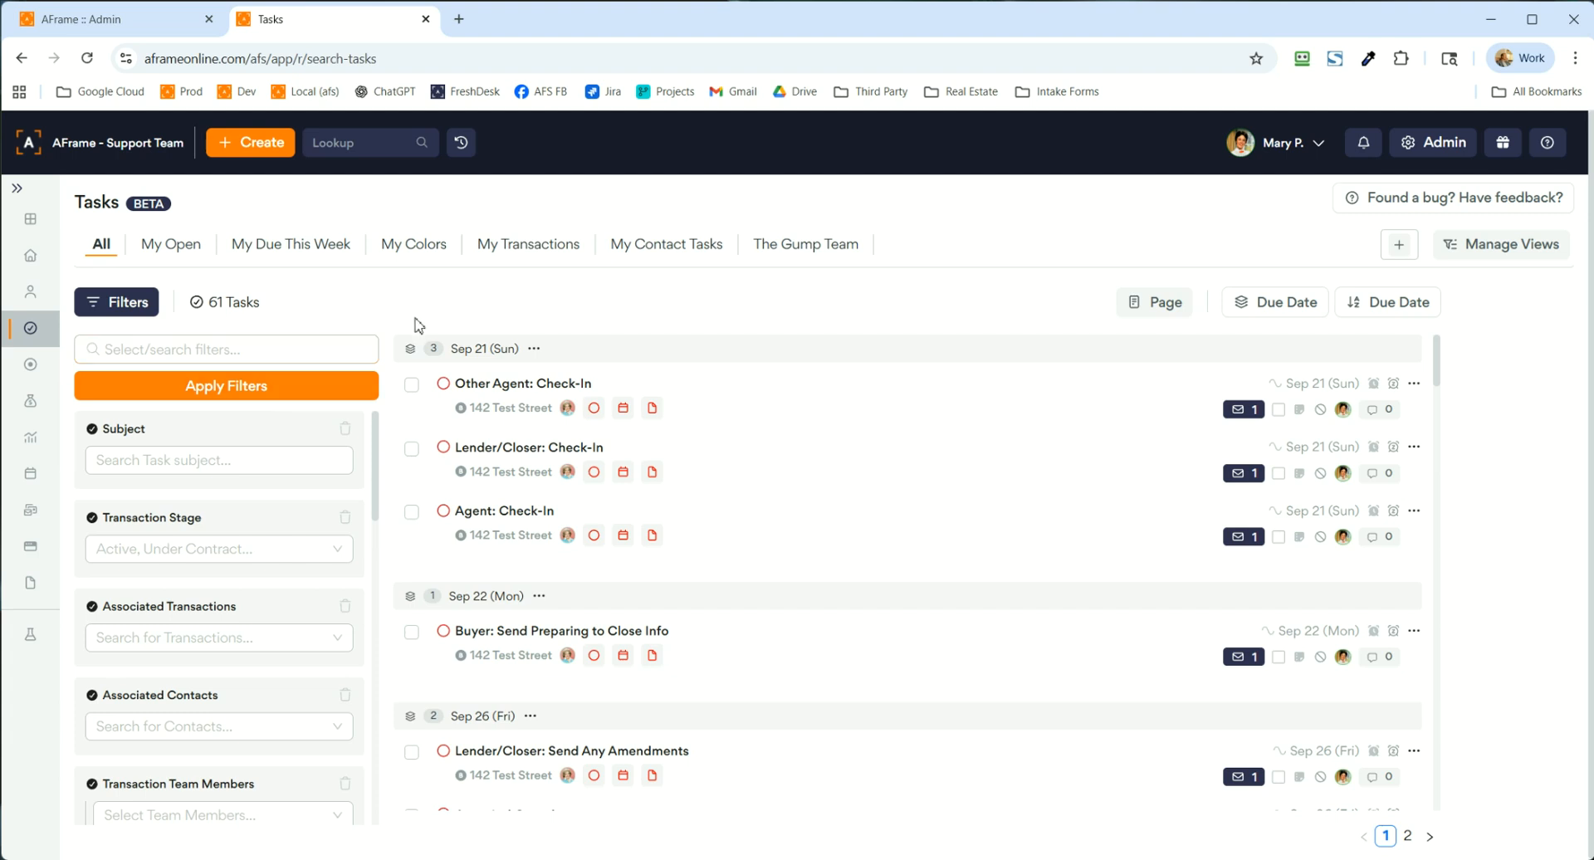
# - Try the Subject filter with Closing, view the Transaction Stage options and remove both filters
pyautogui.click(212, 457)
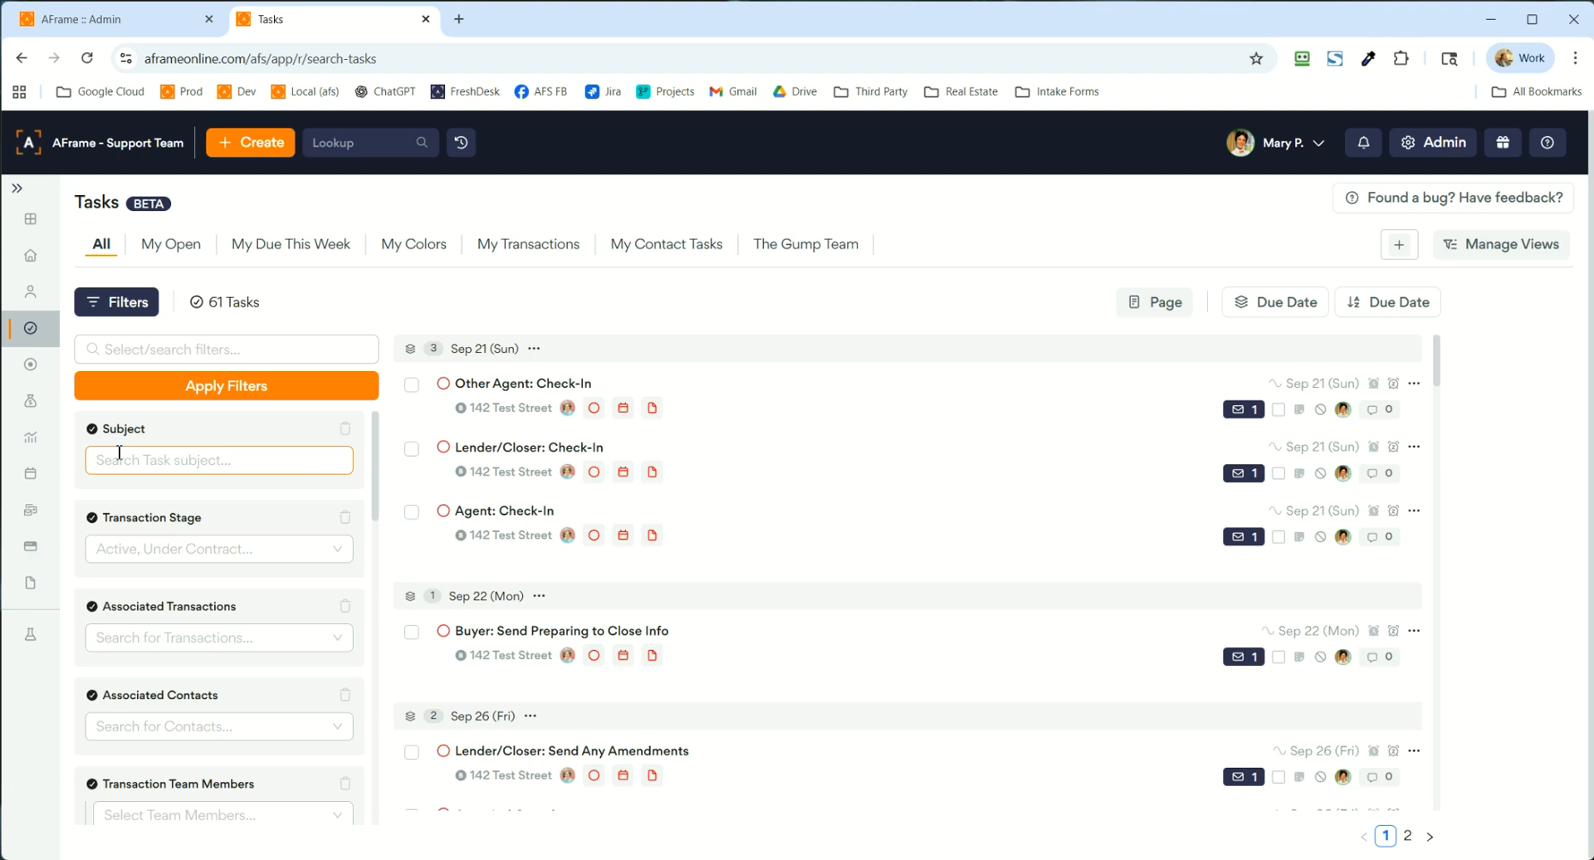
pyautogui.write('Closing')
pyautogui.click(344, 428)
pyautogui.click(264, 460)
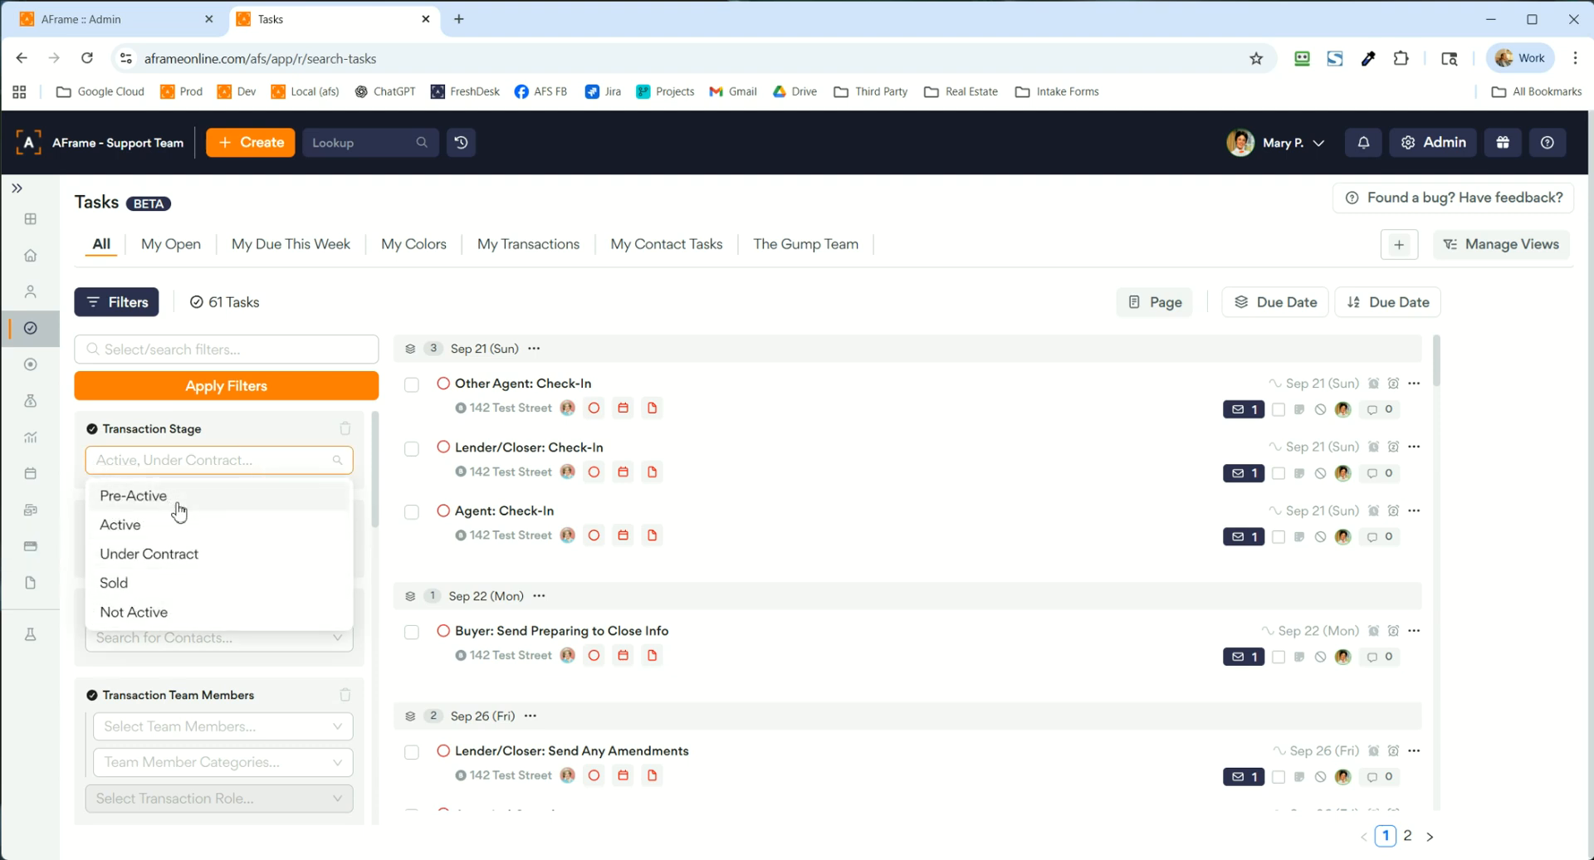
pyautogui.click(346, 430)
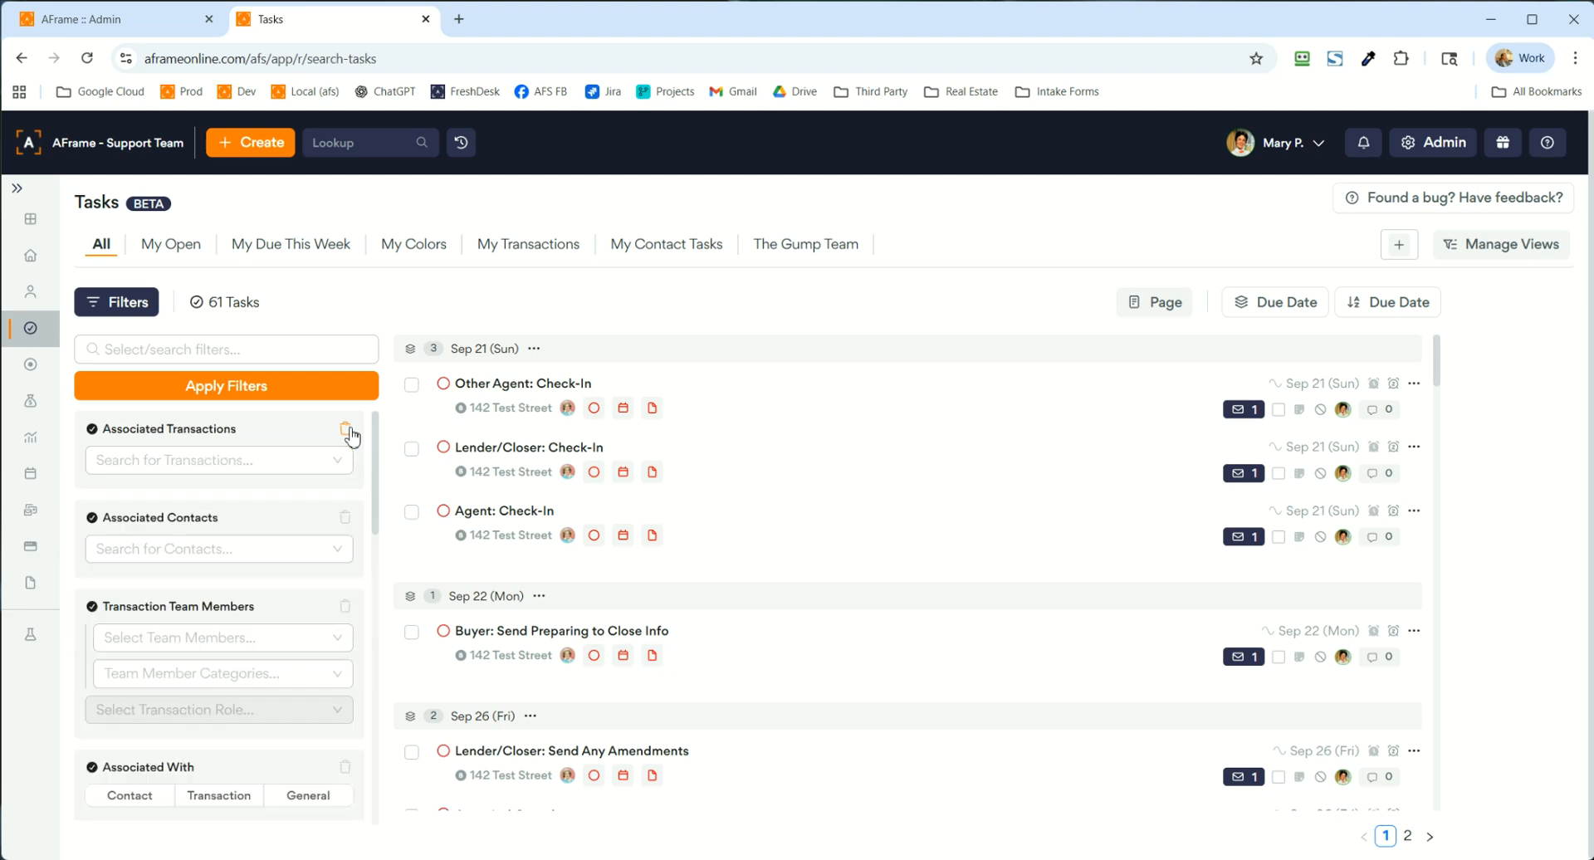
# - Search the Associated Transactions filter for demo, select both matching properties and remove the filter
pyautogui.click(237, 462)
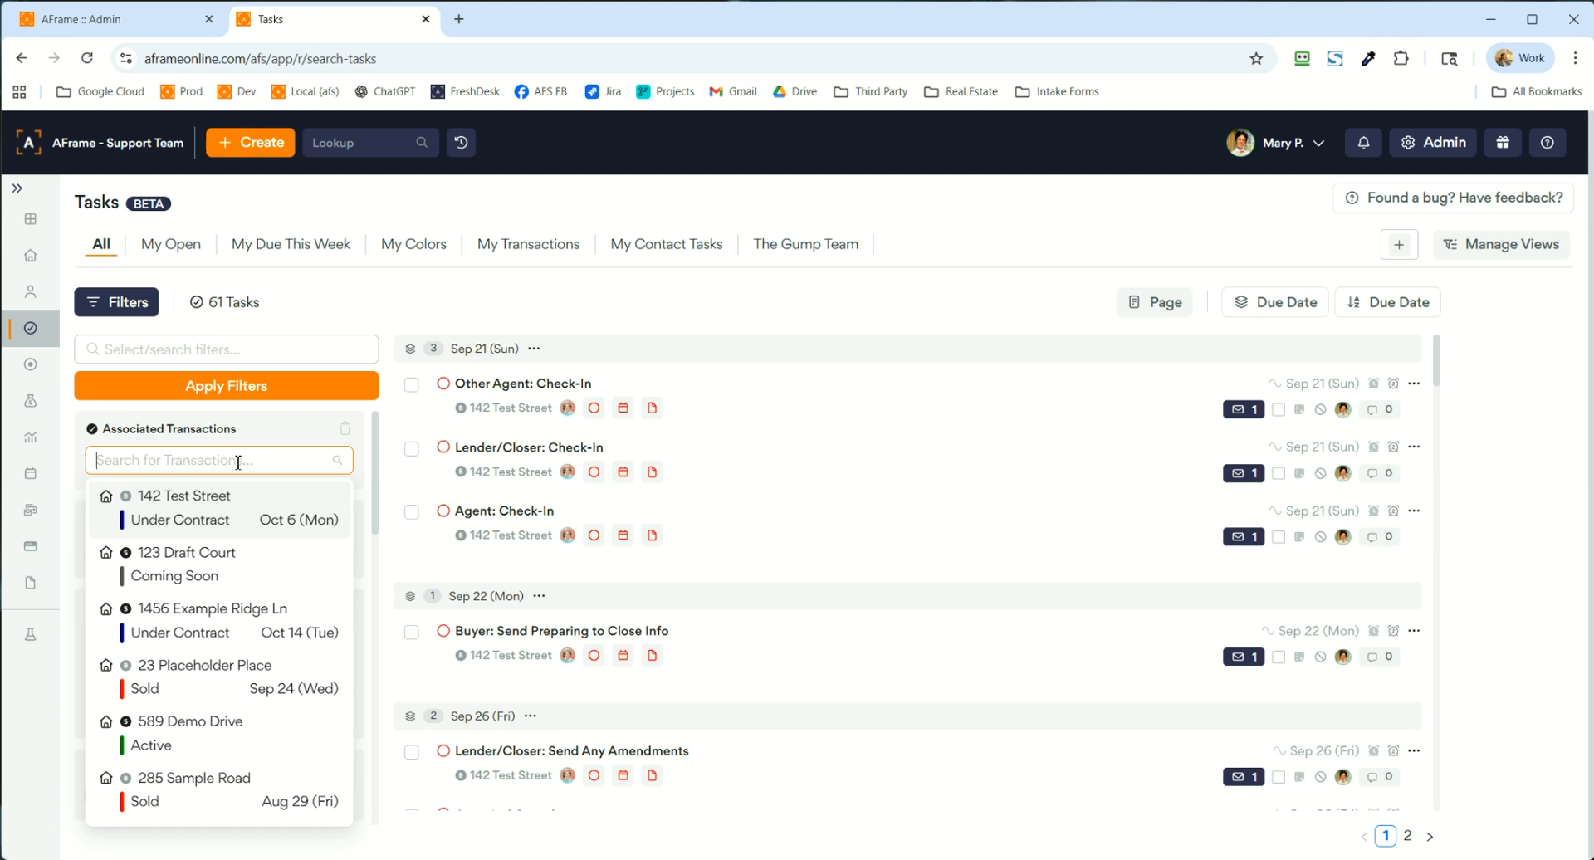
pyautogui.write('demo')
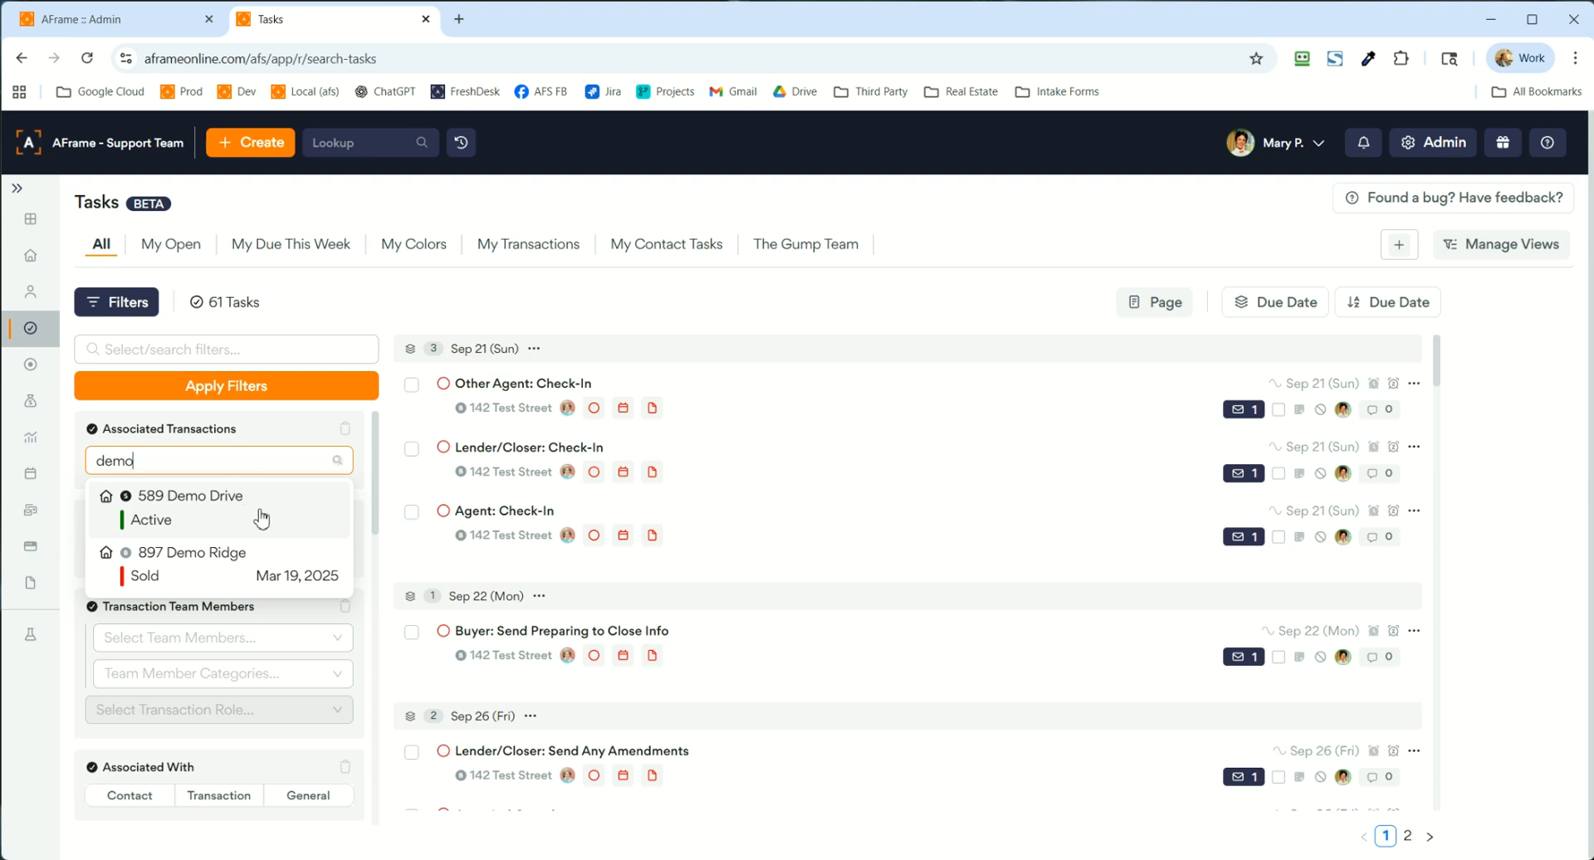
pyautogui.click(260, 517)
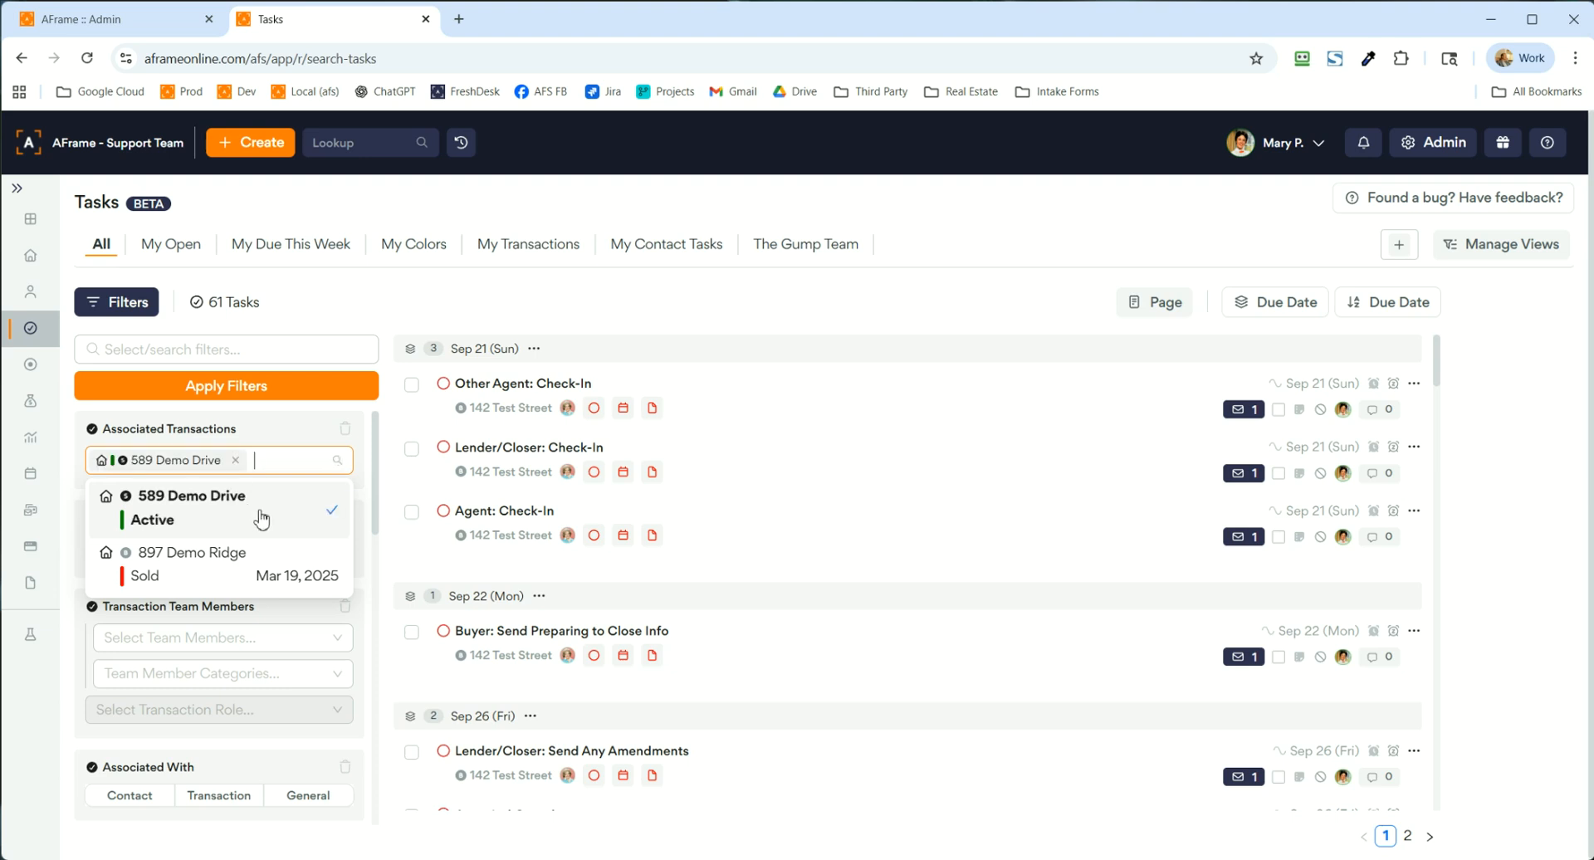
pyautogui.click(208, 562)
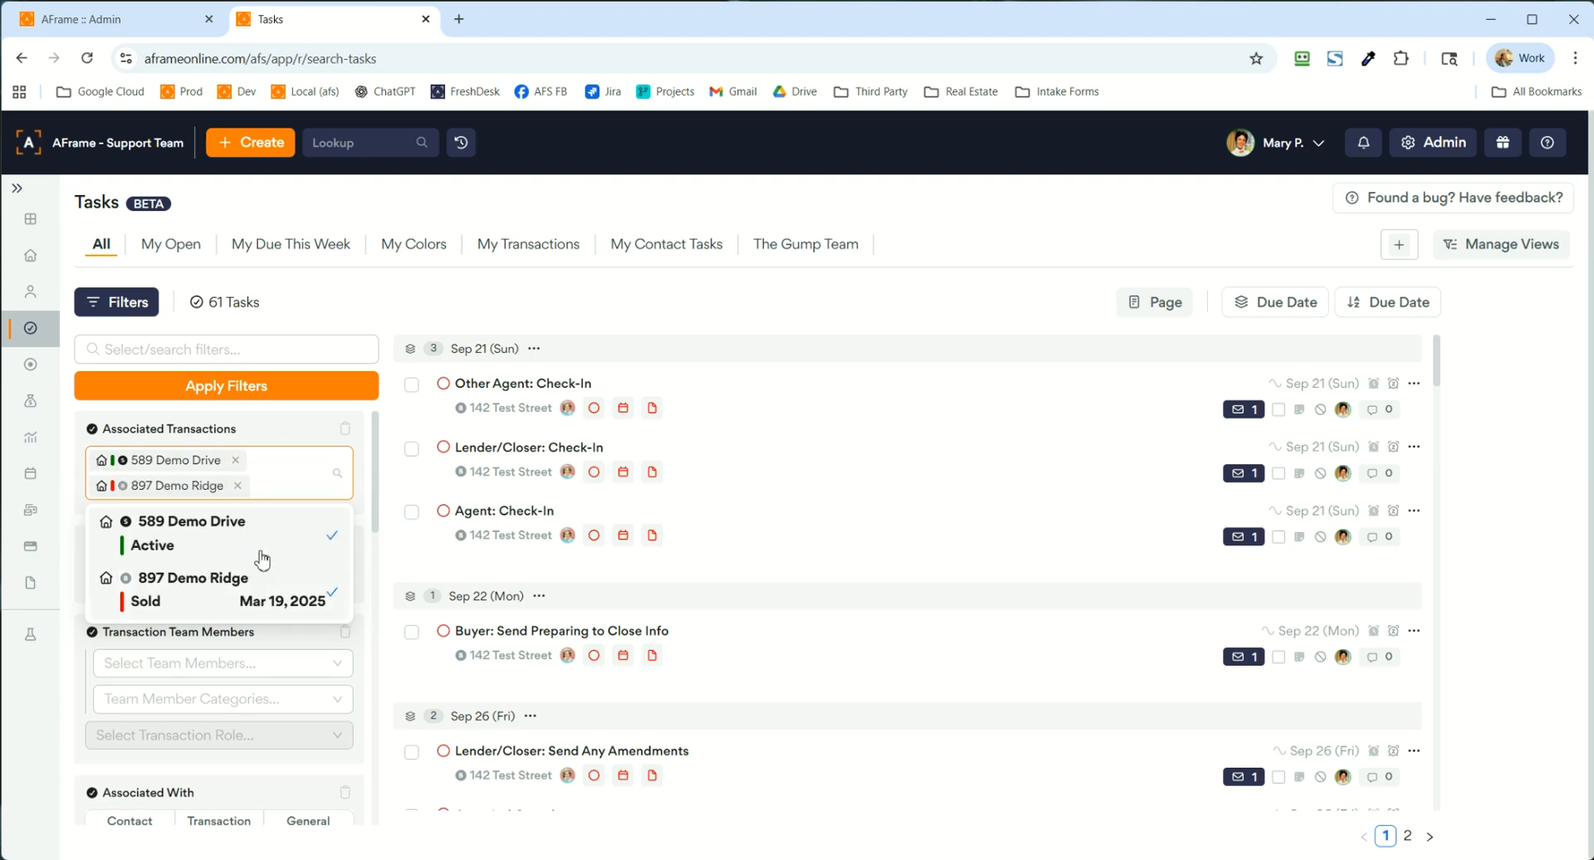
pyautogui.click(314, 475)
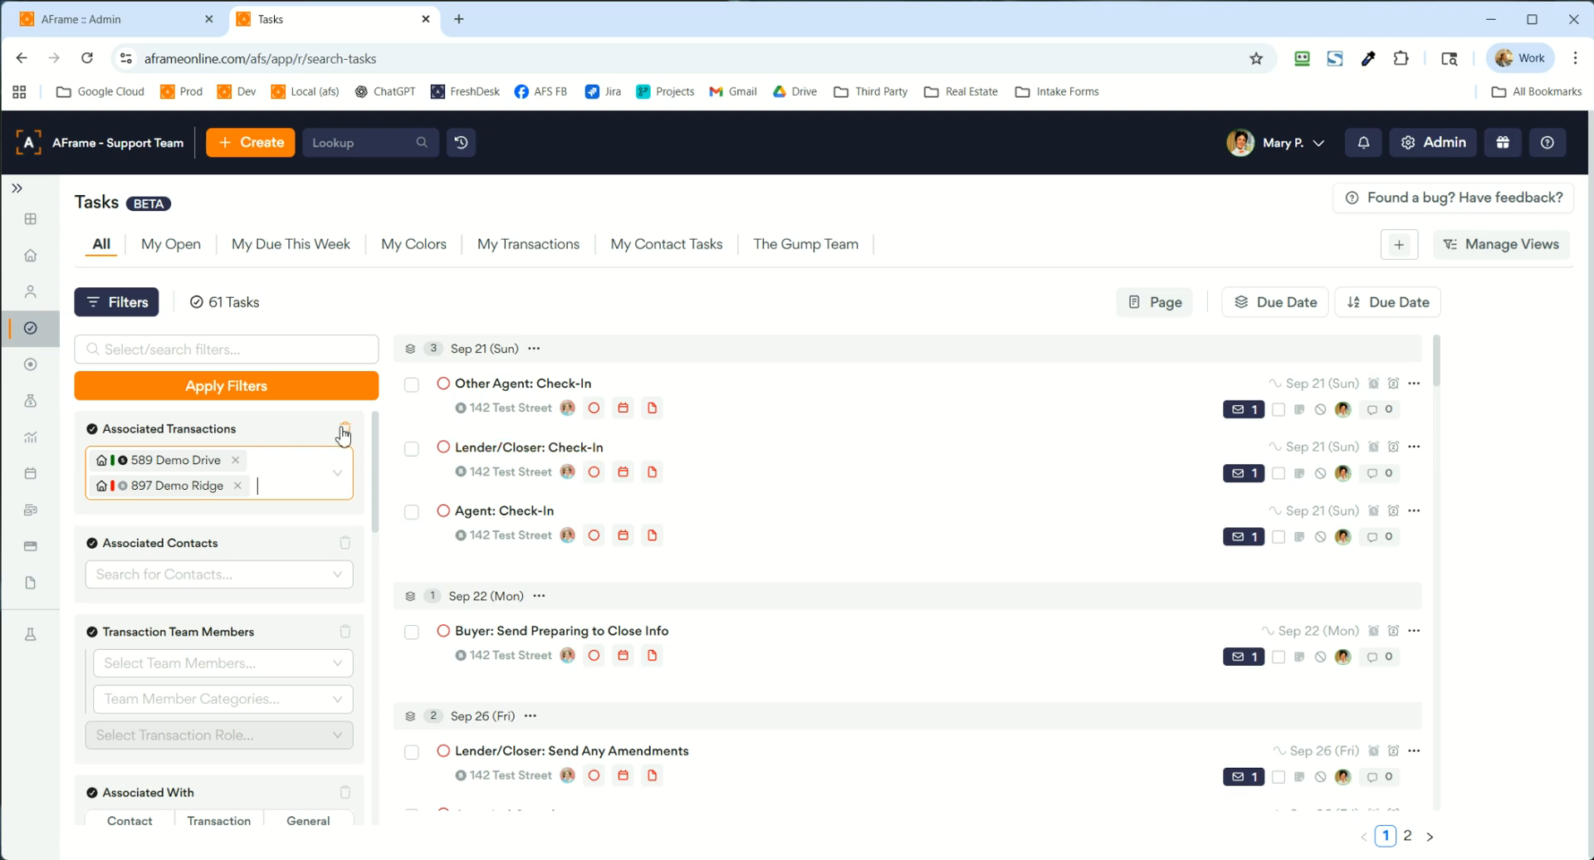
pyautogui.click(342, 432)
# - Select two people and Admin Team in the Associated Contacts filter, clear the three selections and remove the filter
pyautogui.click(308, 459)
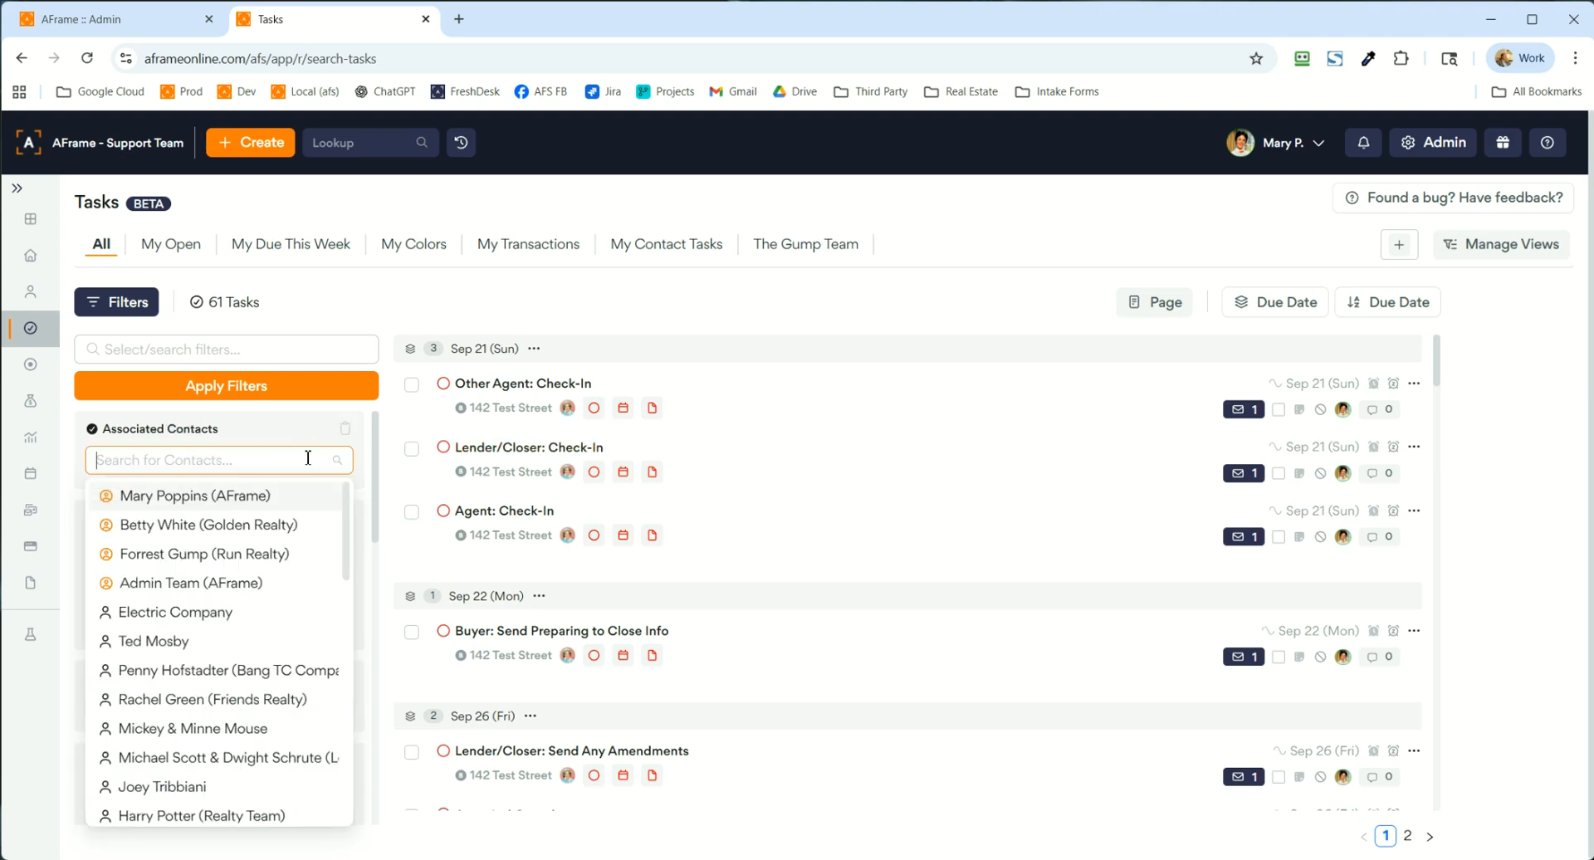
pyautogui.click(283, 501)
pyautogui.click(283, 536)
pyautogui.click(314, 612)
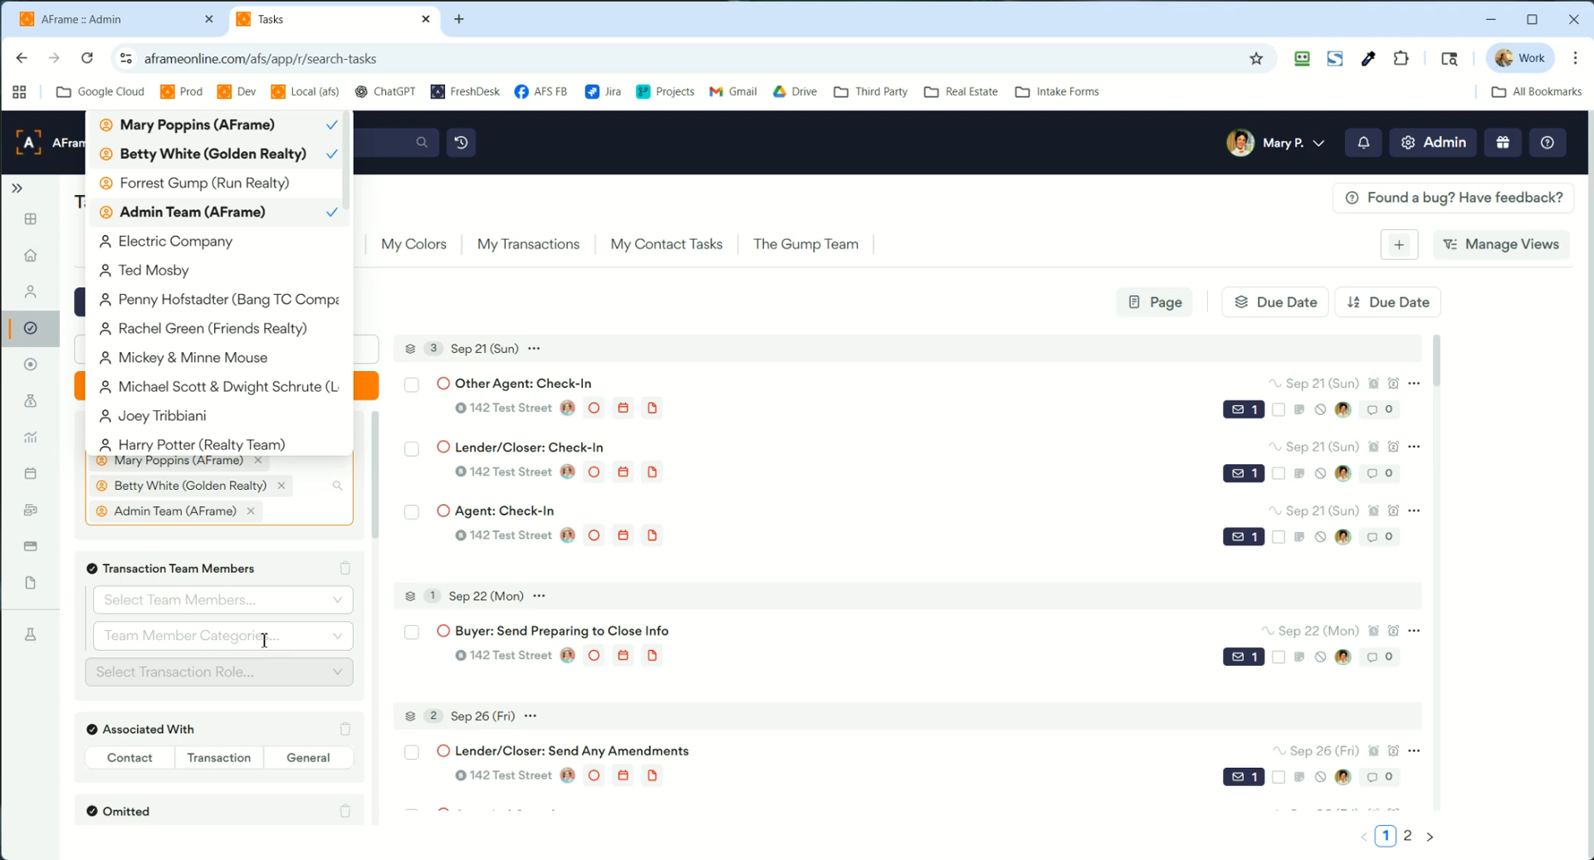
pyautogui.click(287, 547)
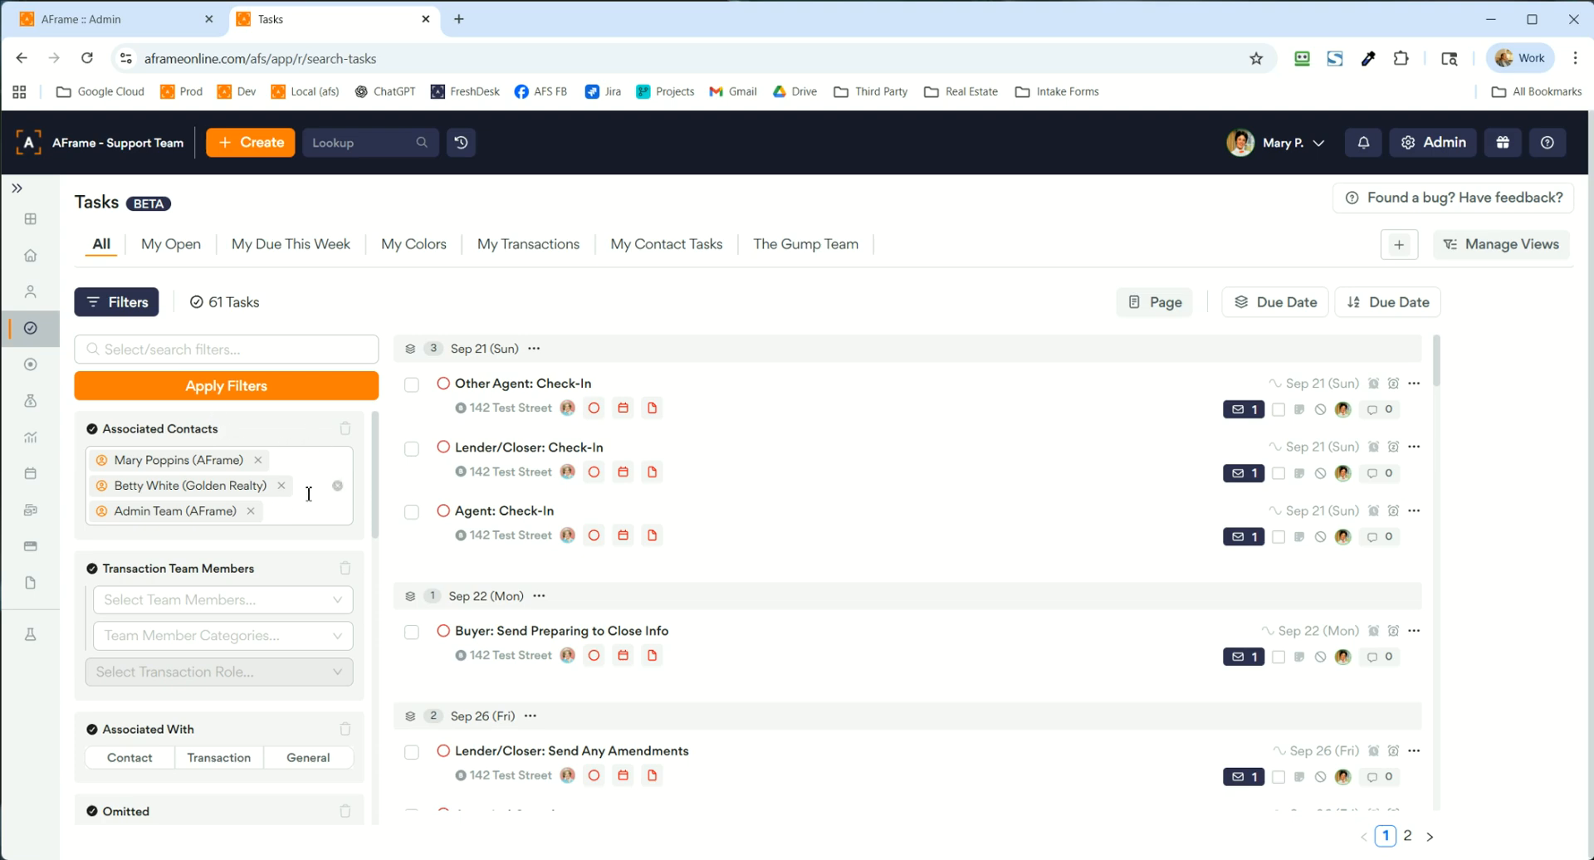
pyautogui.click(258, 460)
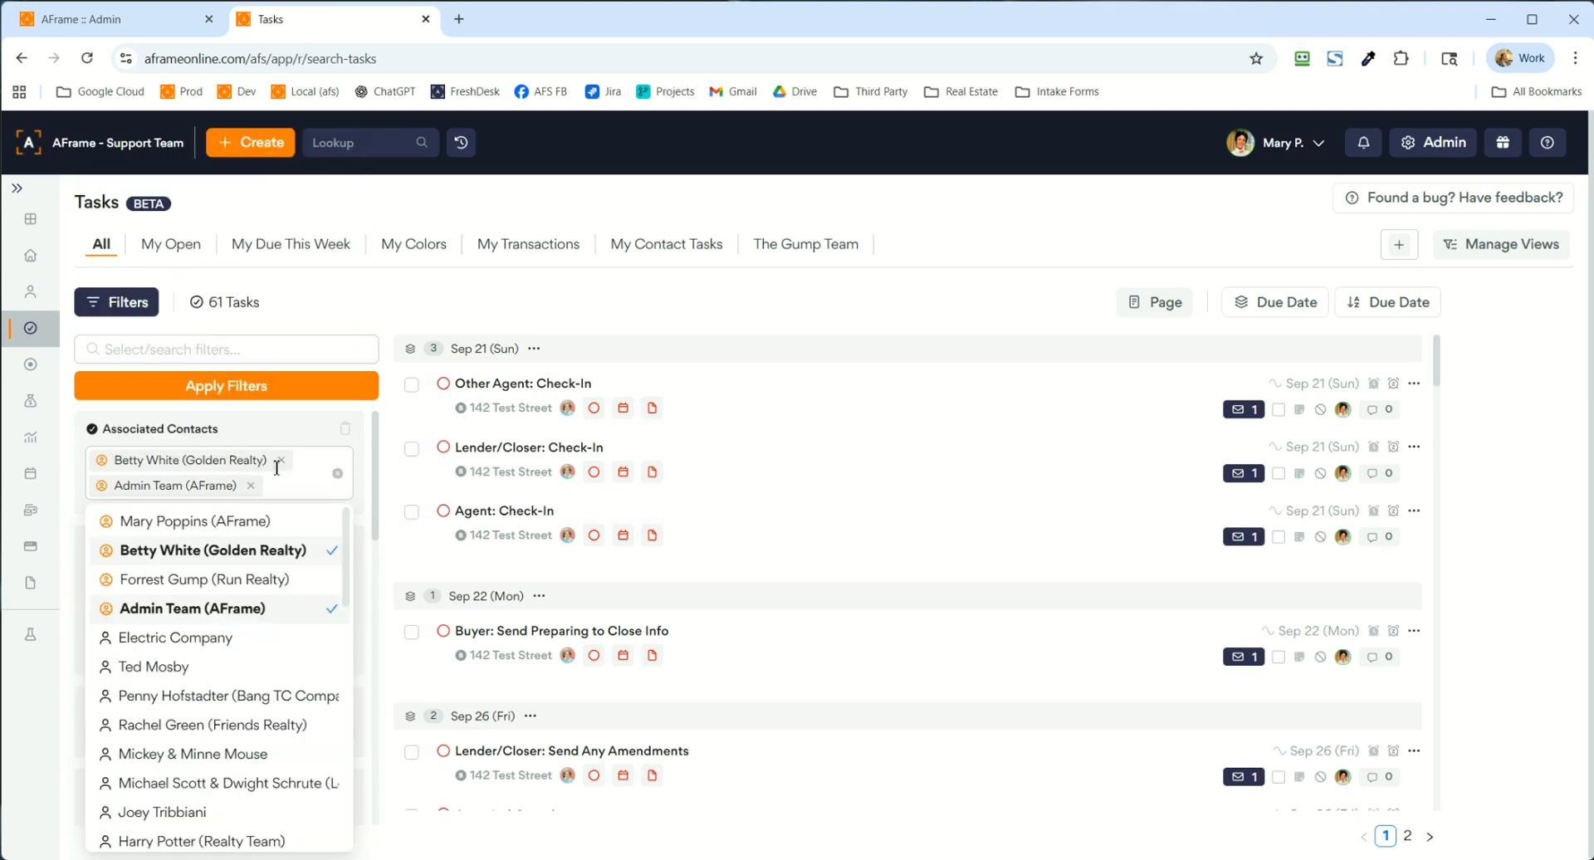
pyautogui.click(284, 461)
pyautogui.click(251, 460)
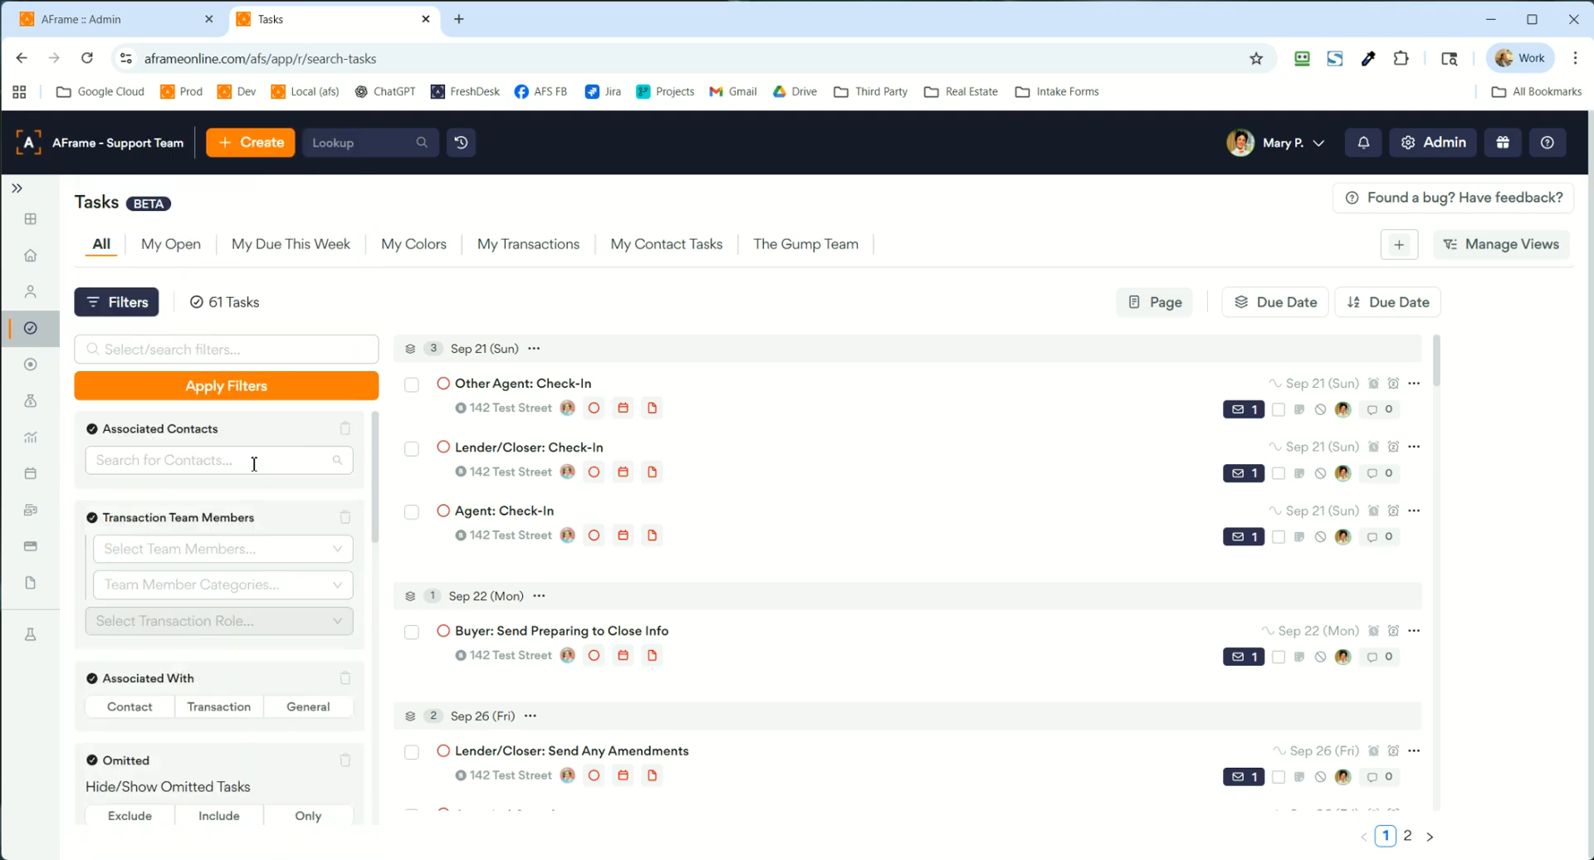
pyautogui.click(344, 431)
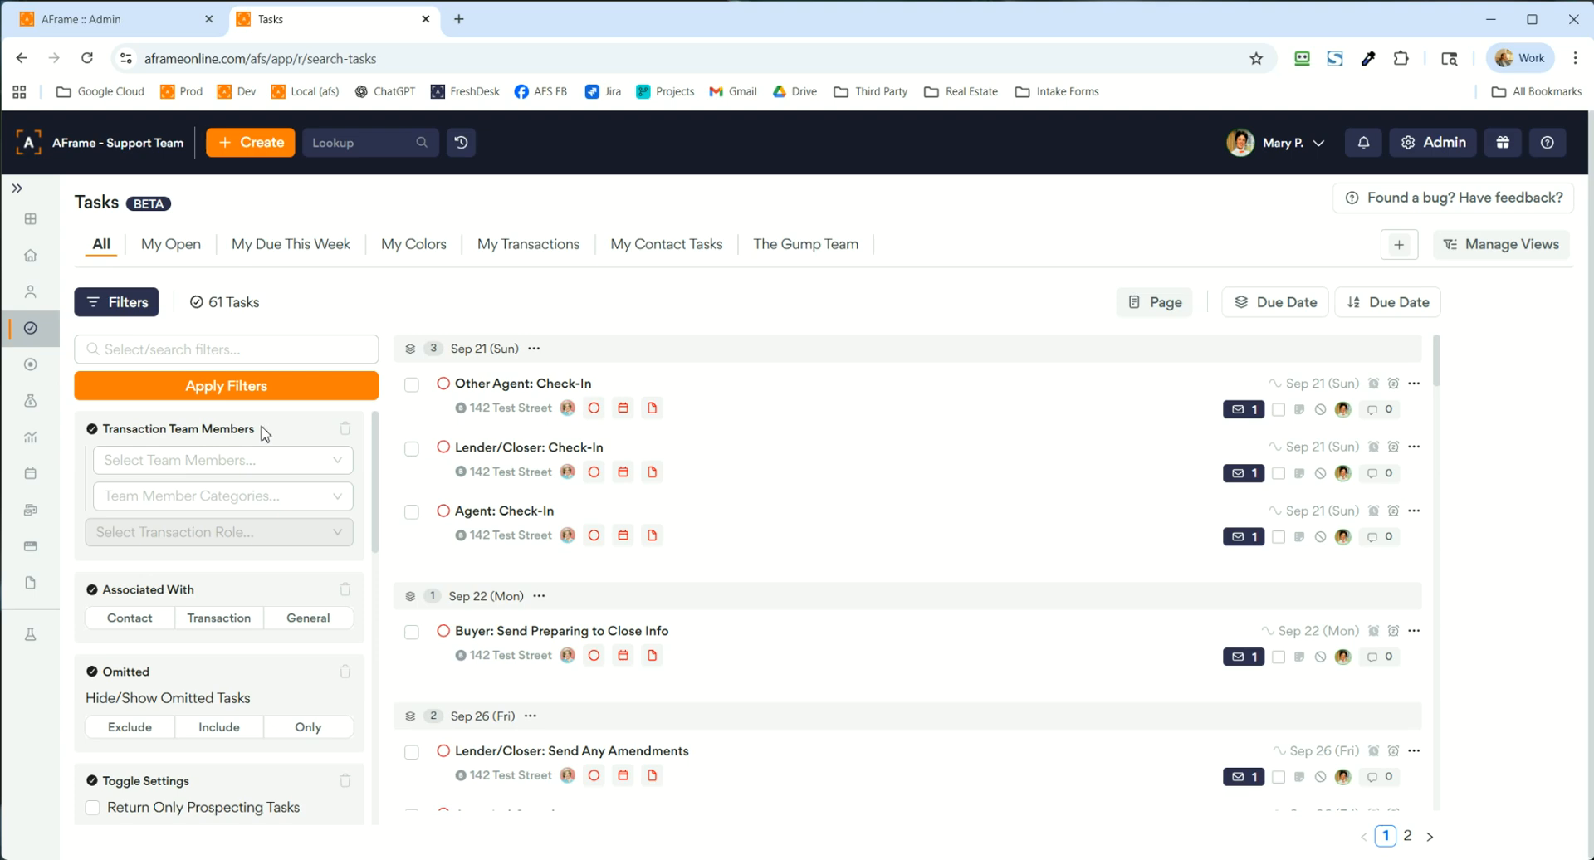
# - Remove the Transaction Team Members filter, try Contact in the Associated With filter and remove that filter too
pyautogui.click(344, 429)
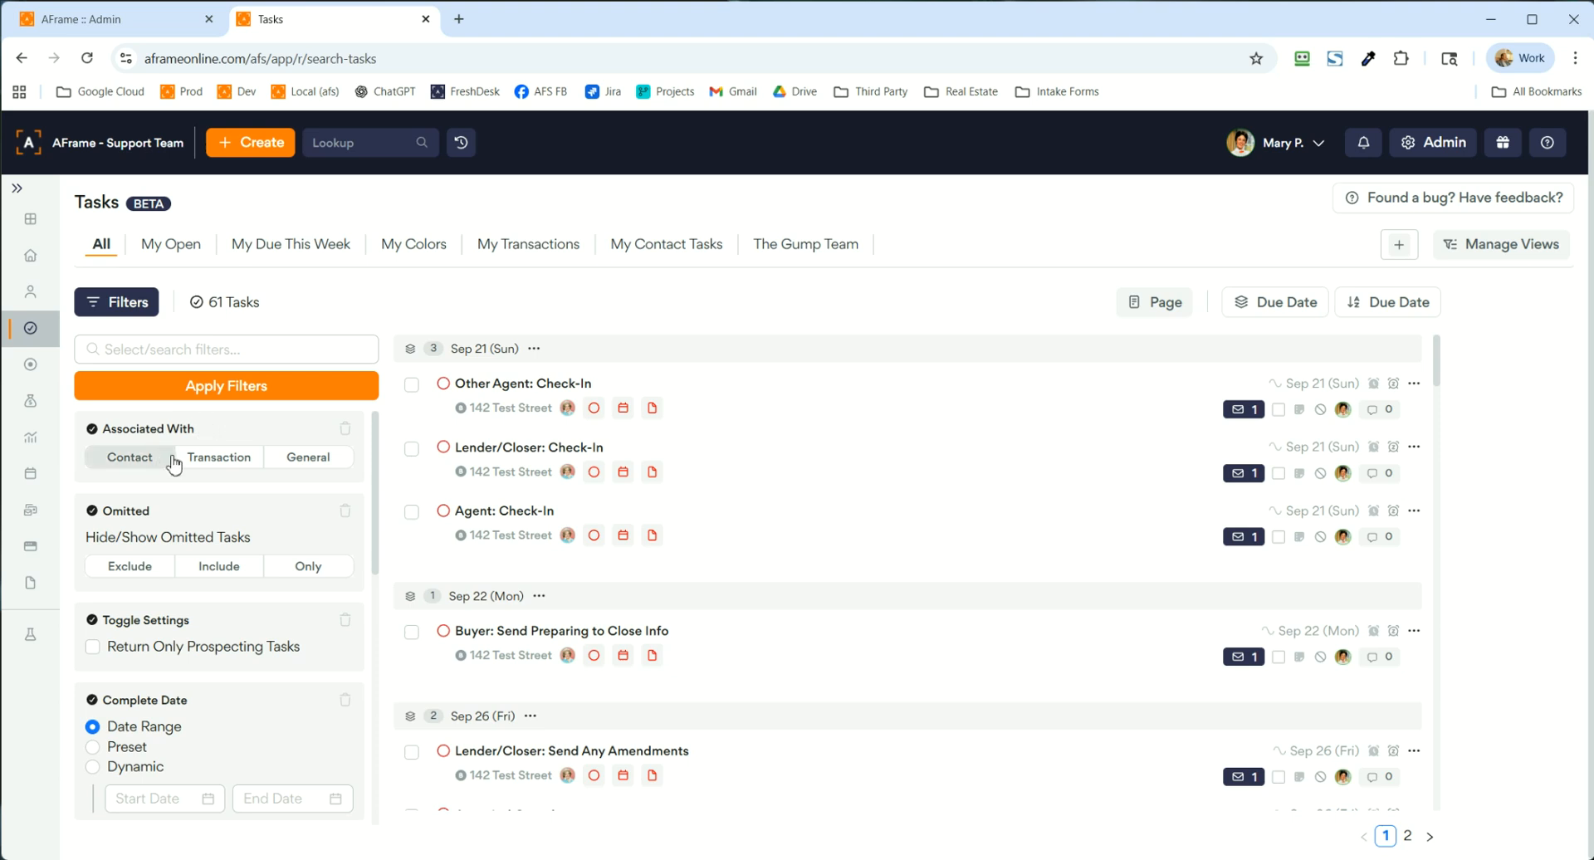
pyautogui.click(148, 468)
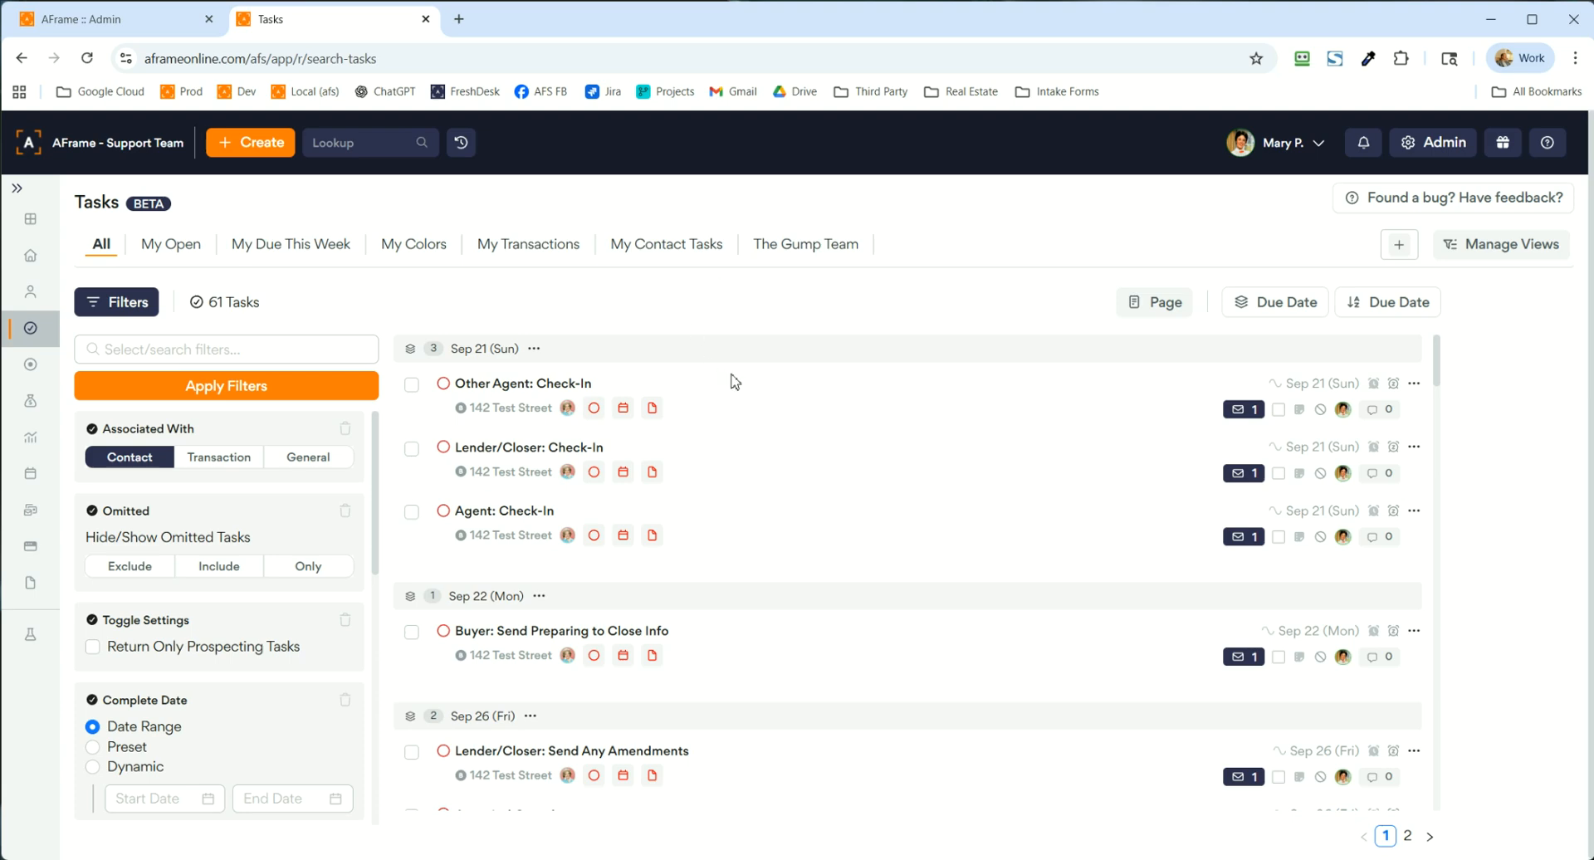
pyautogui.click(344, 428)
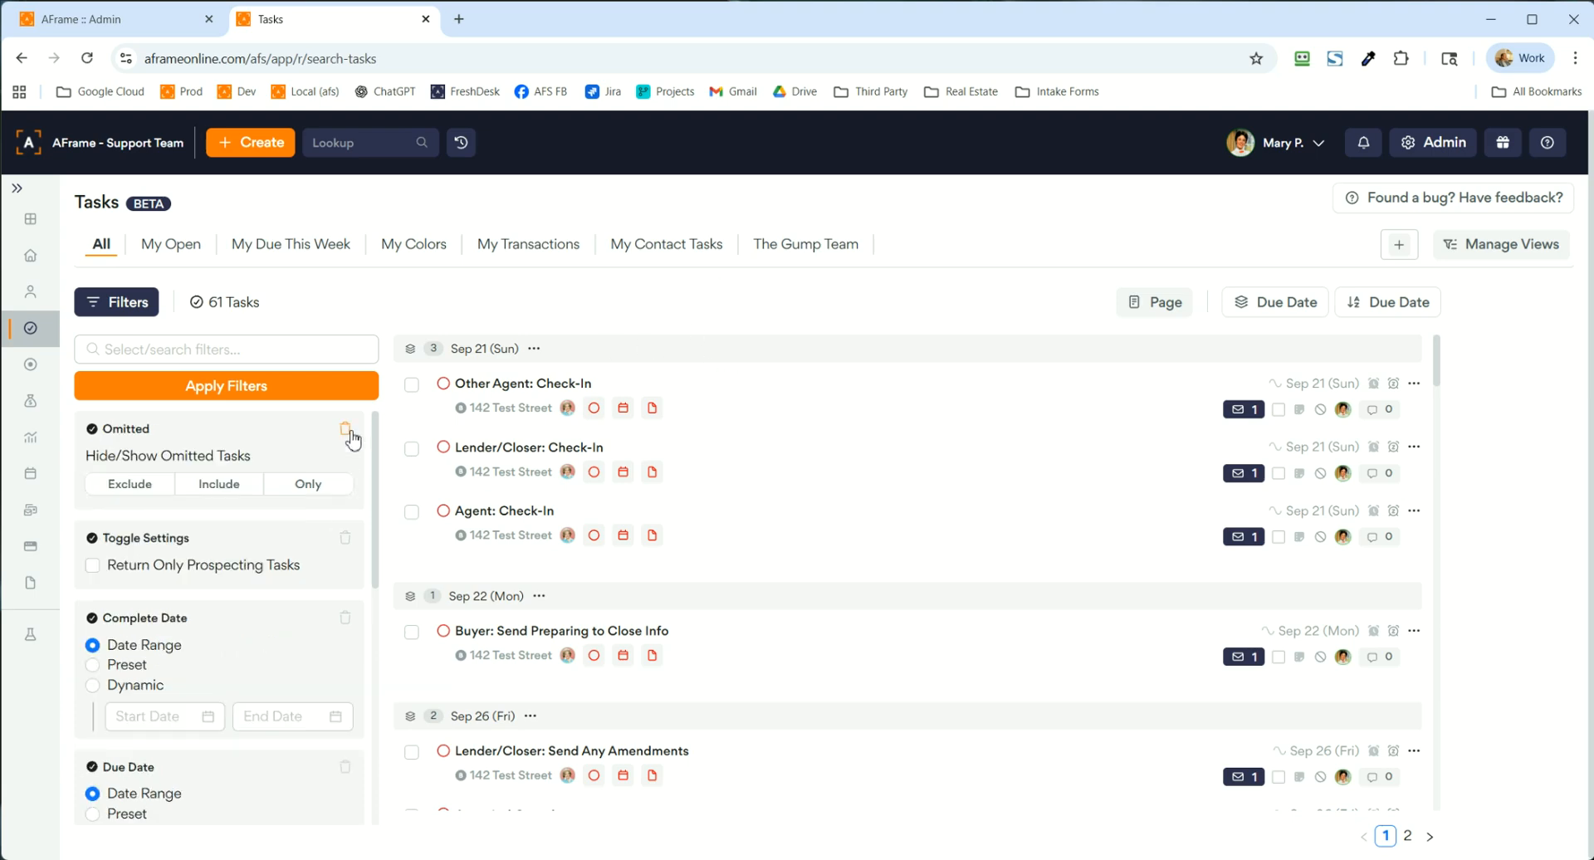
# - Try the Exclude, Include and Only options of the Omitted filter, and remove that filter
pyautogui.click(148, 487)
pyautogui.click(204, 488)
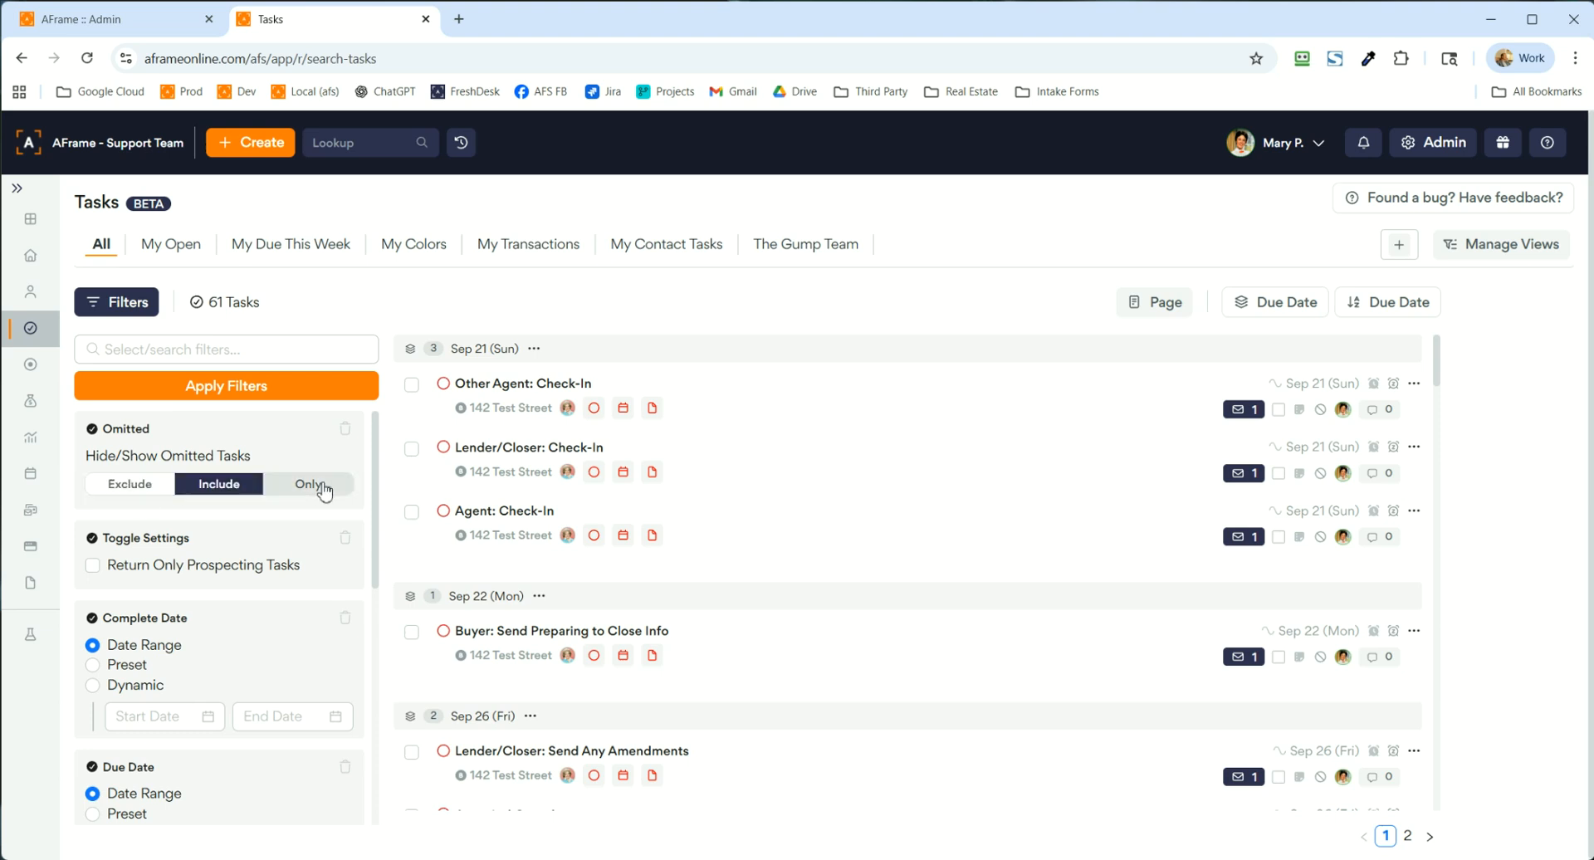
pyautogui.click(292, 488)
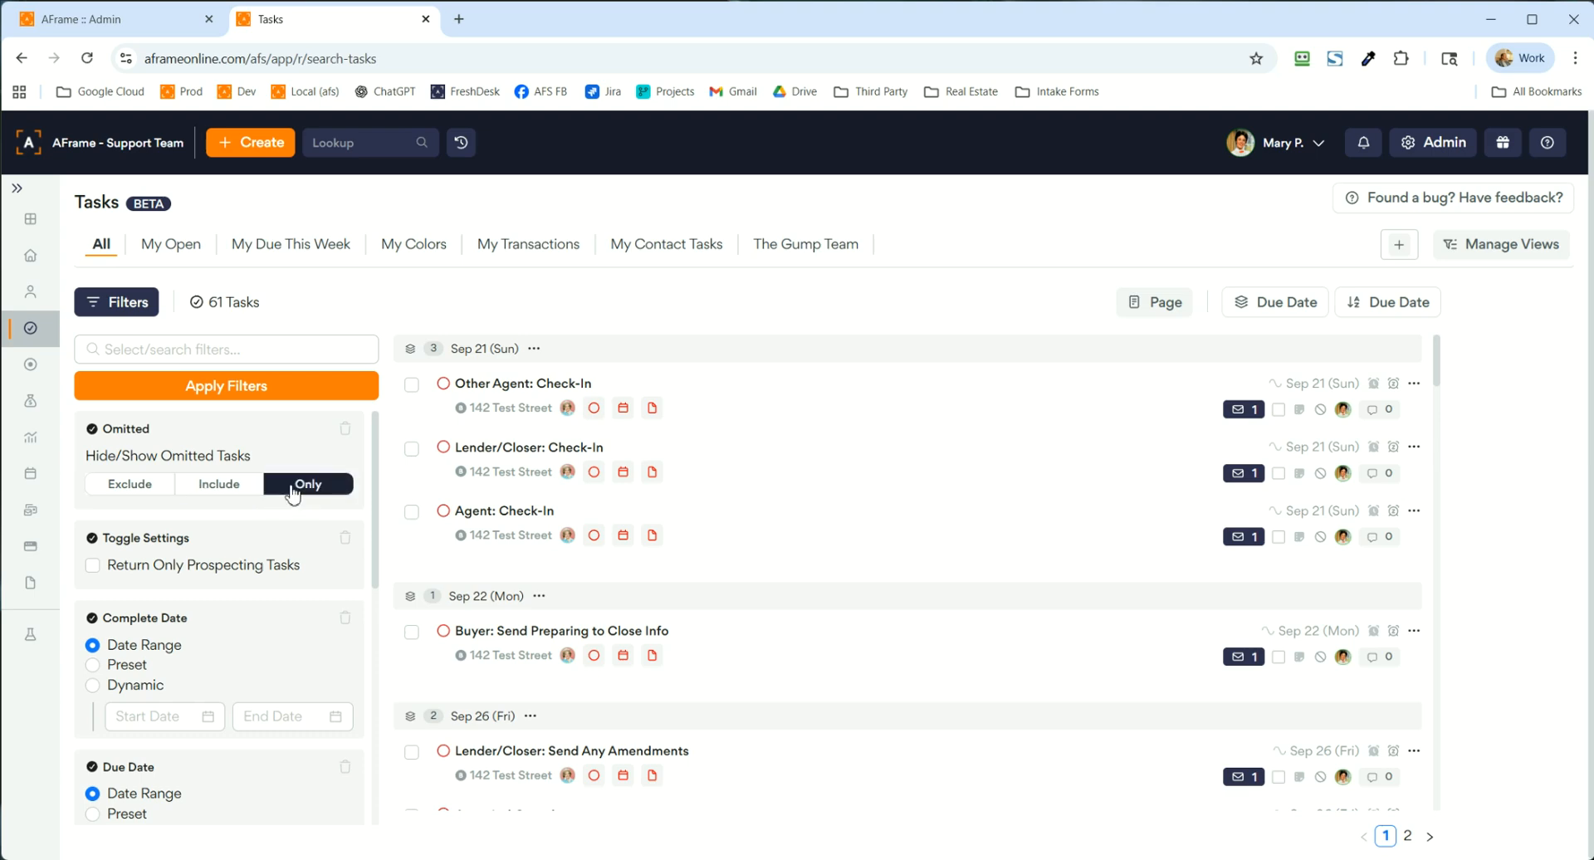
pyautogui.click(344, 432)
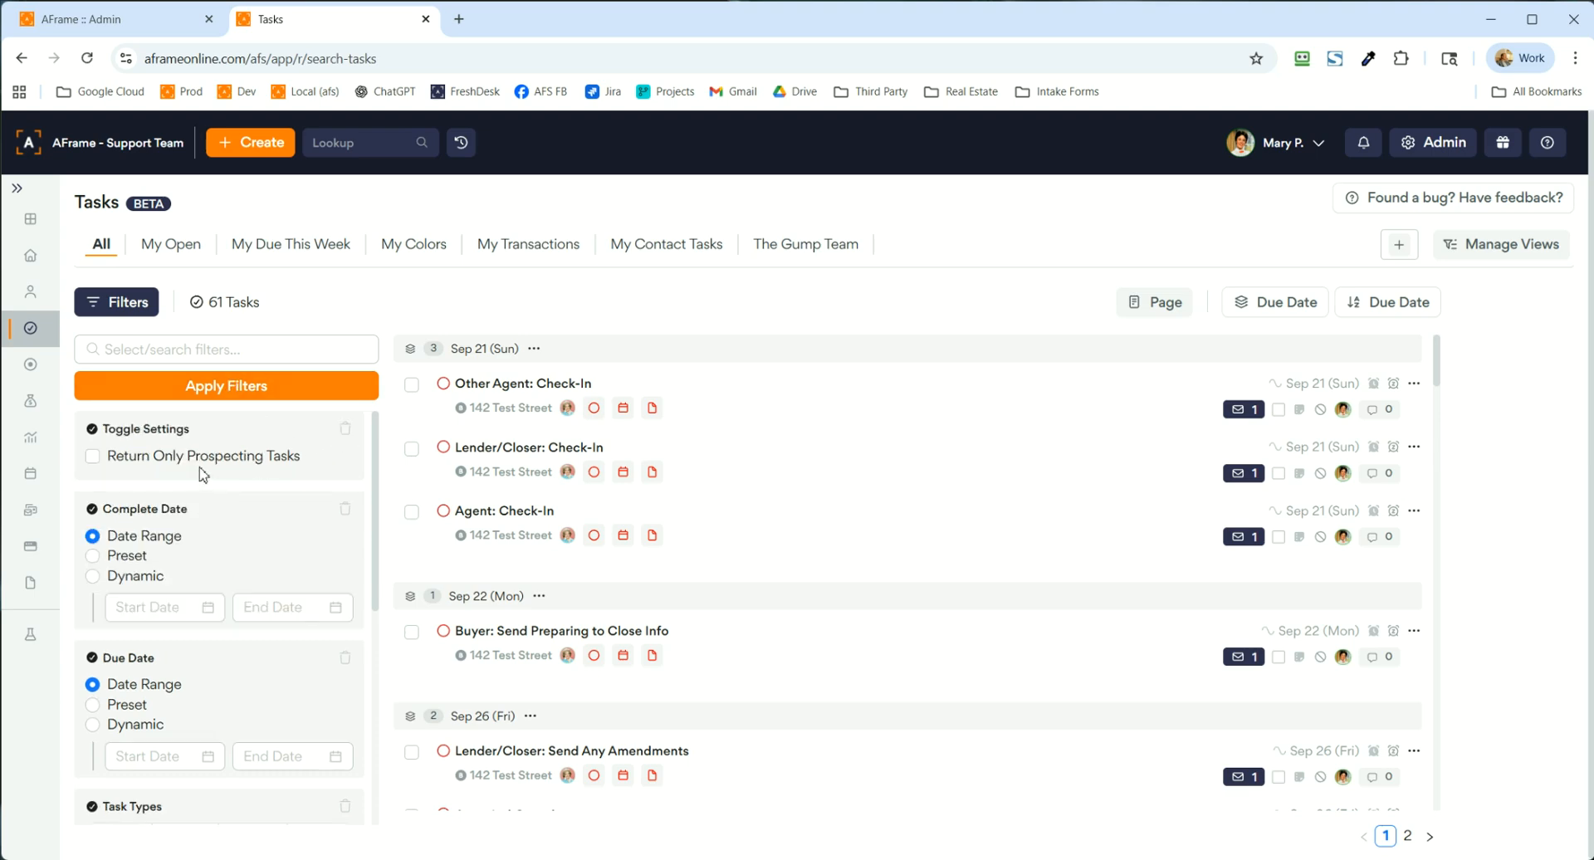
# - Try the Preset and Dynamic options of Complete Date, and remove the Toggle Settings, Complete Date, Due Date and Task Types filters
pyautogui.click(345, 434)
pyautogui.click(131, 475)
pyautogui.click(146, 459)
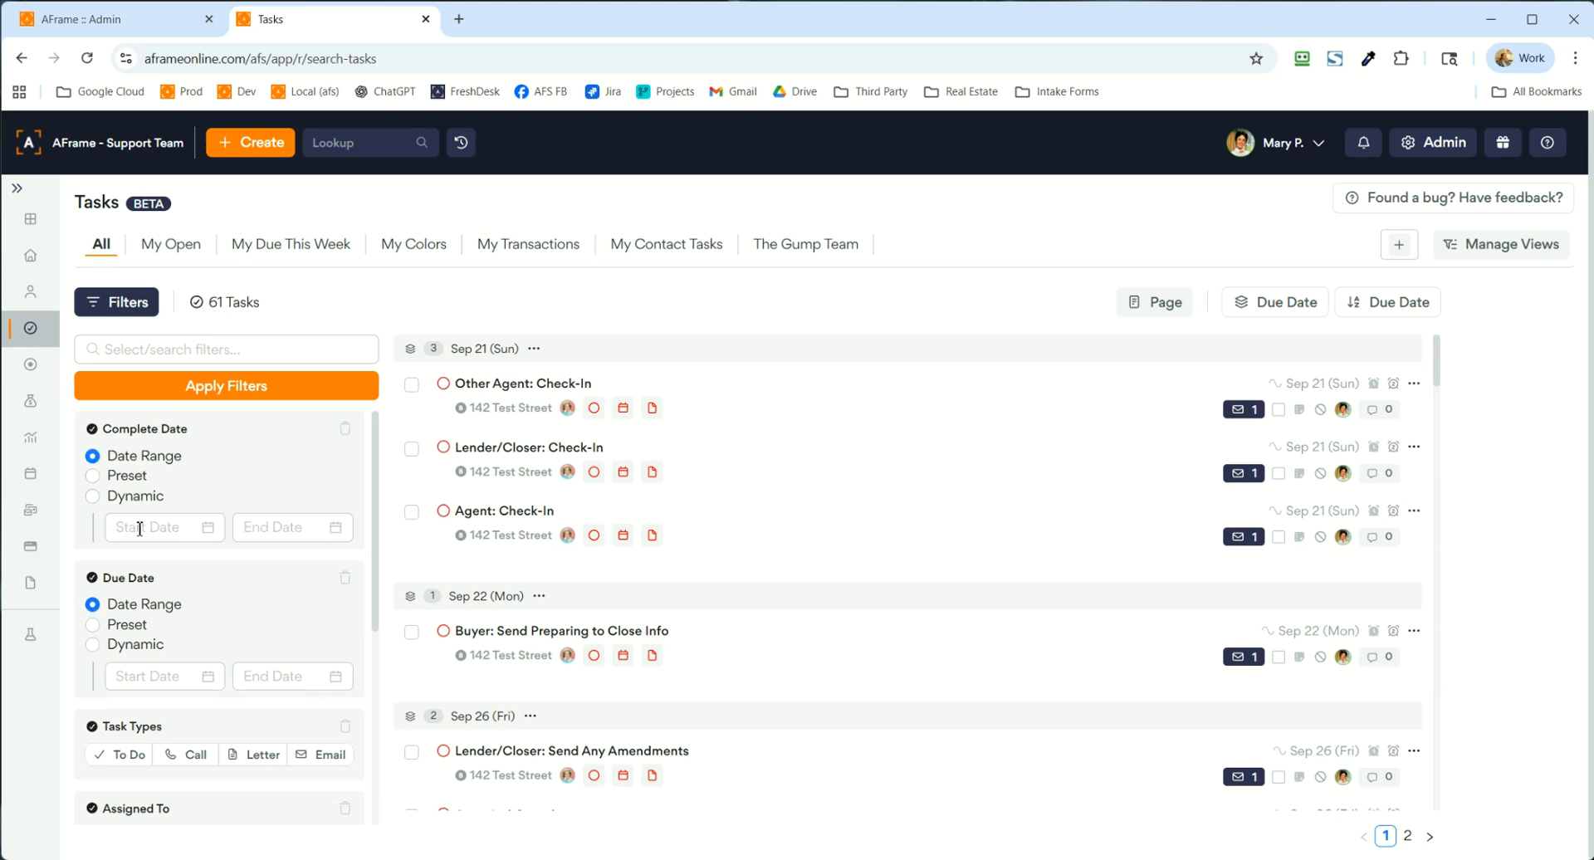
pyautogui.click(133, 479)
pyautogui.click(136, 496)
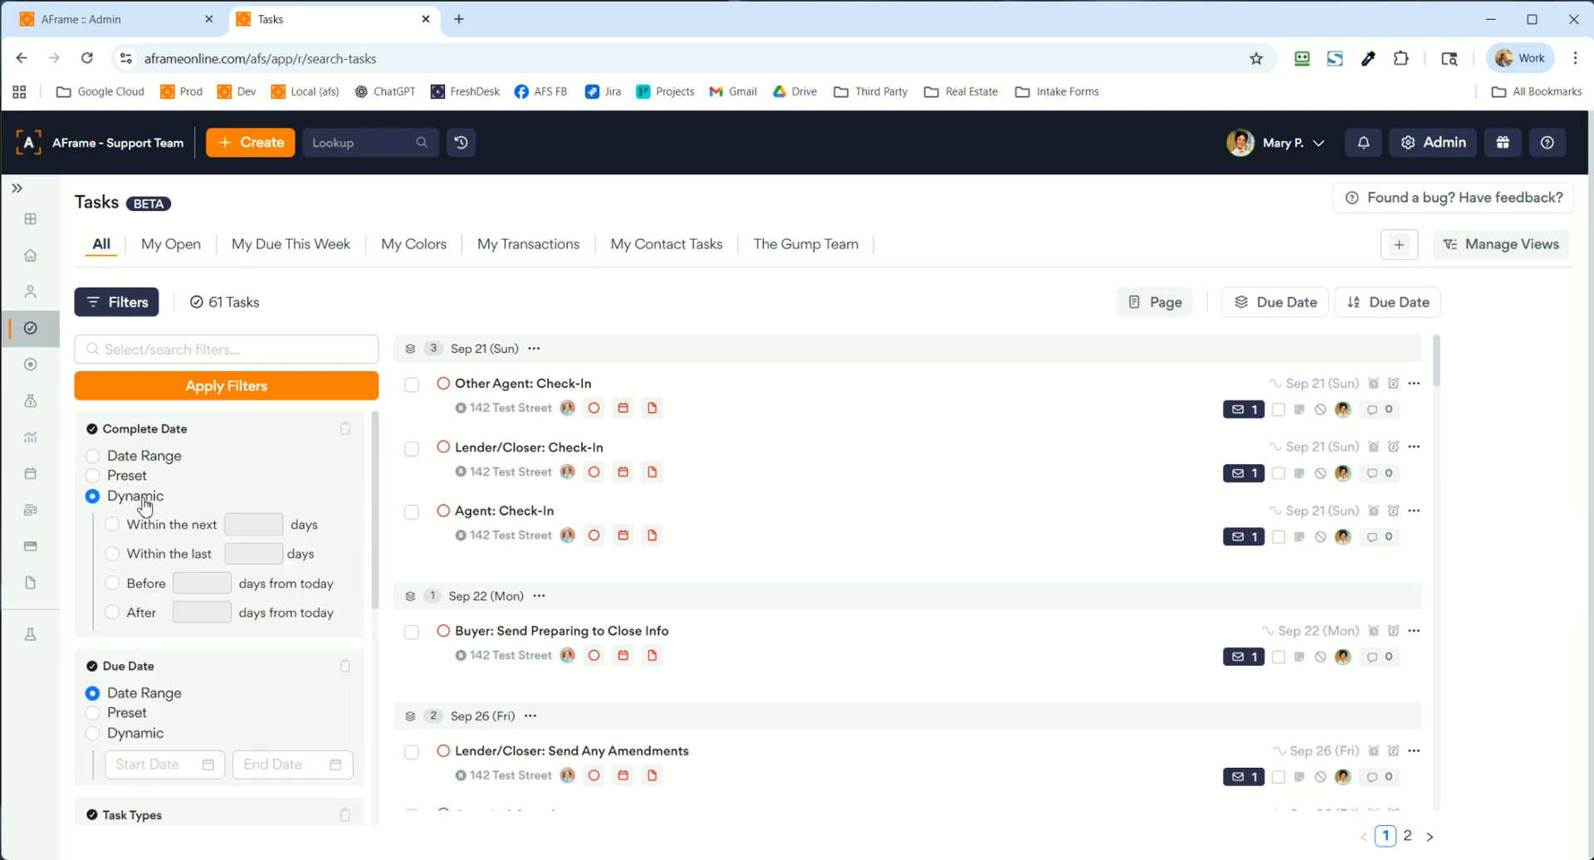
pyautogui.click(348, 436)
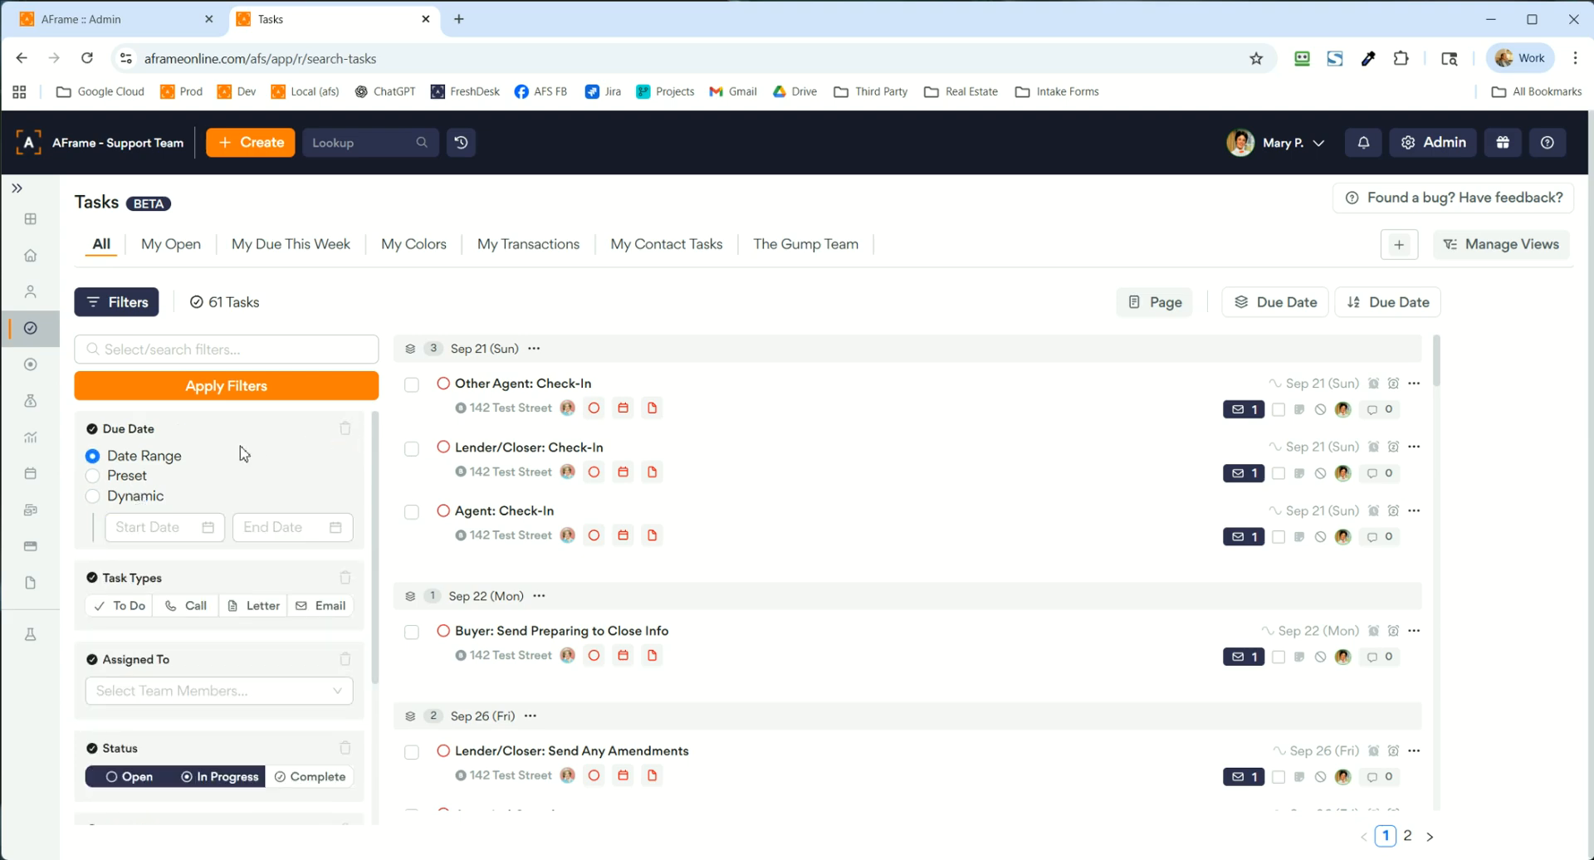
pyautogui.click(346, 437)
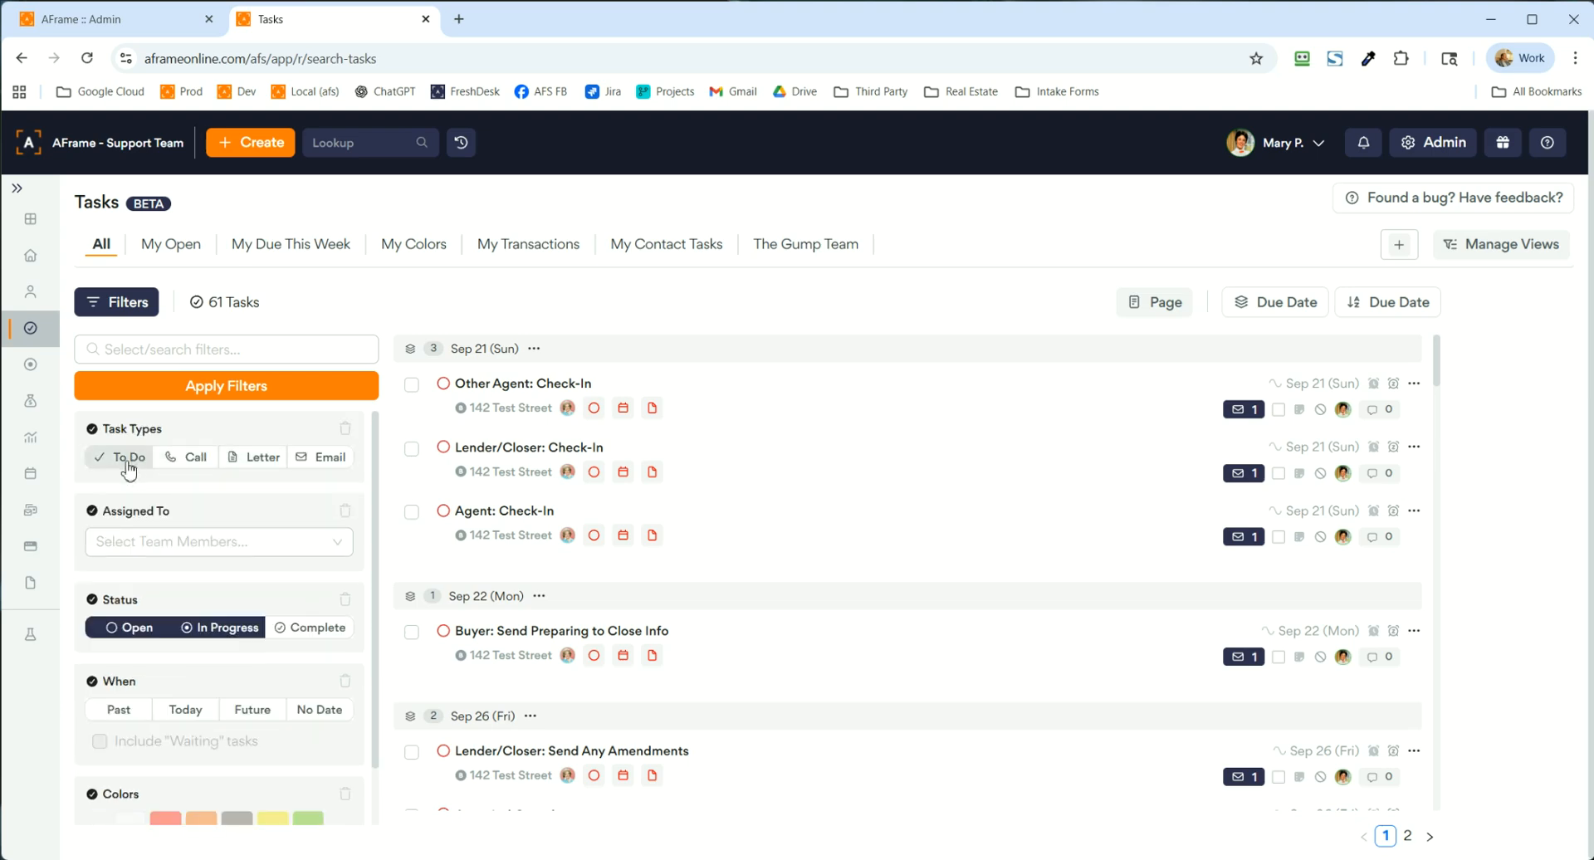
pyautogui.click(347, 428)
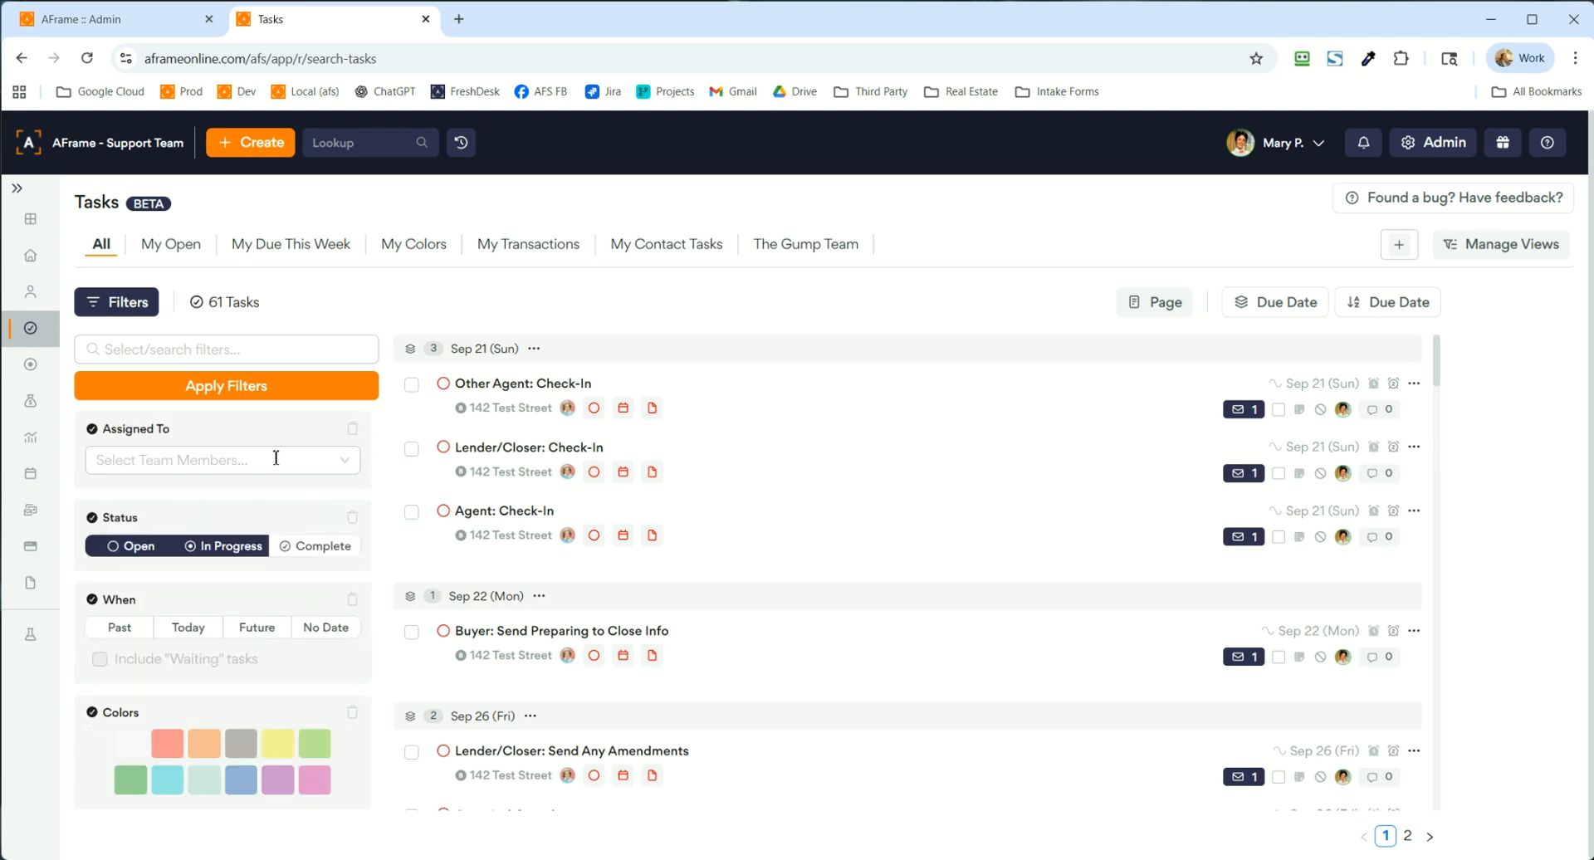
# - Select one team member in the Assigned To filter and remove that filter
pyautogui.click(231, 461)
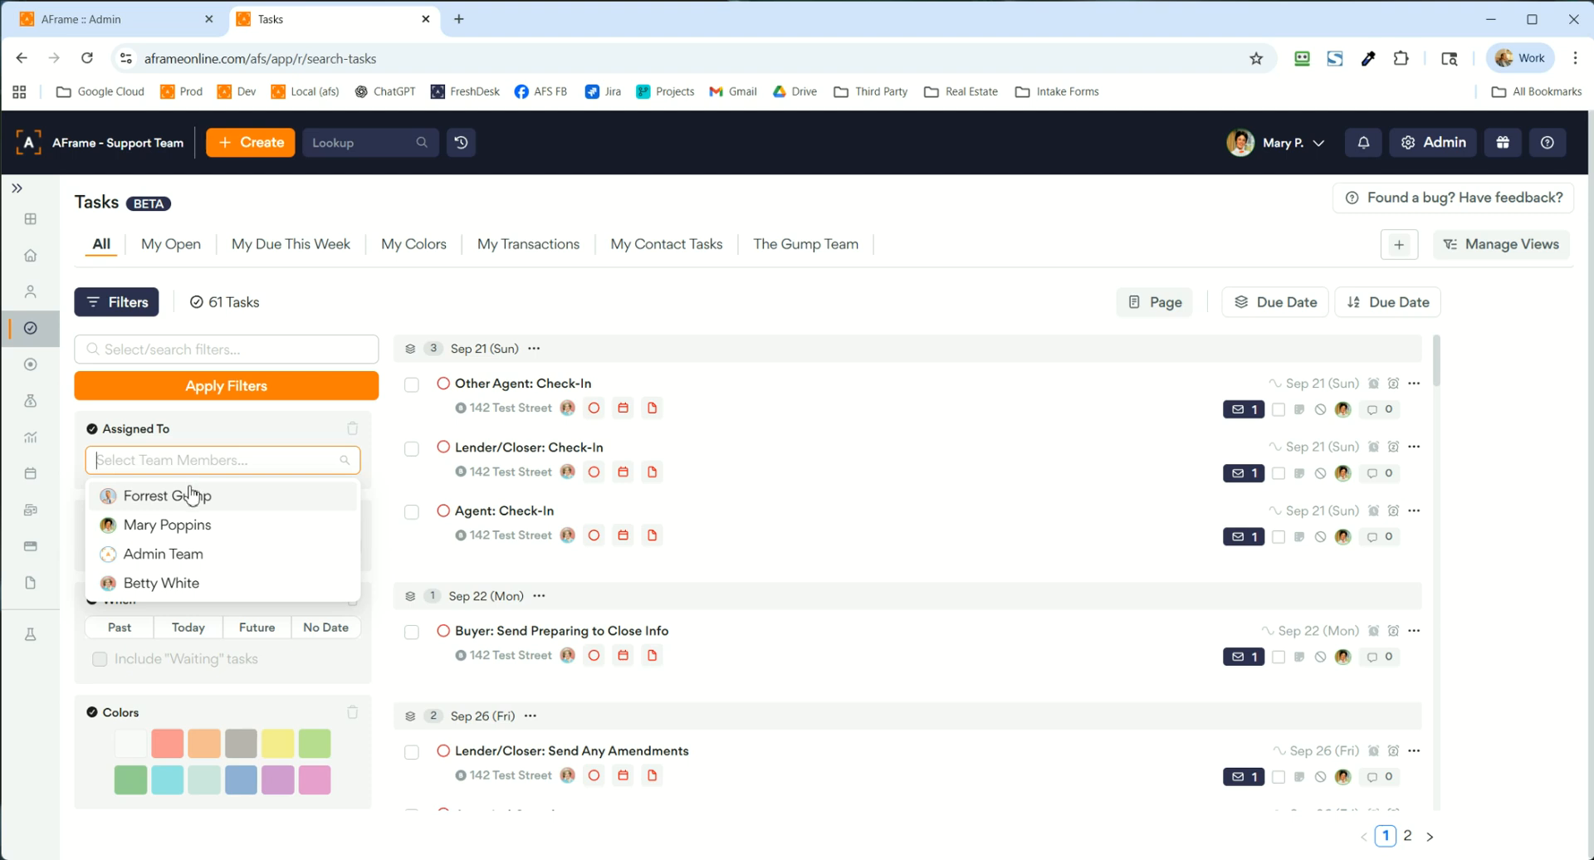
pyautogui.click(232, 531)
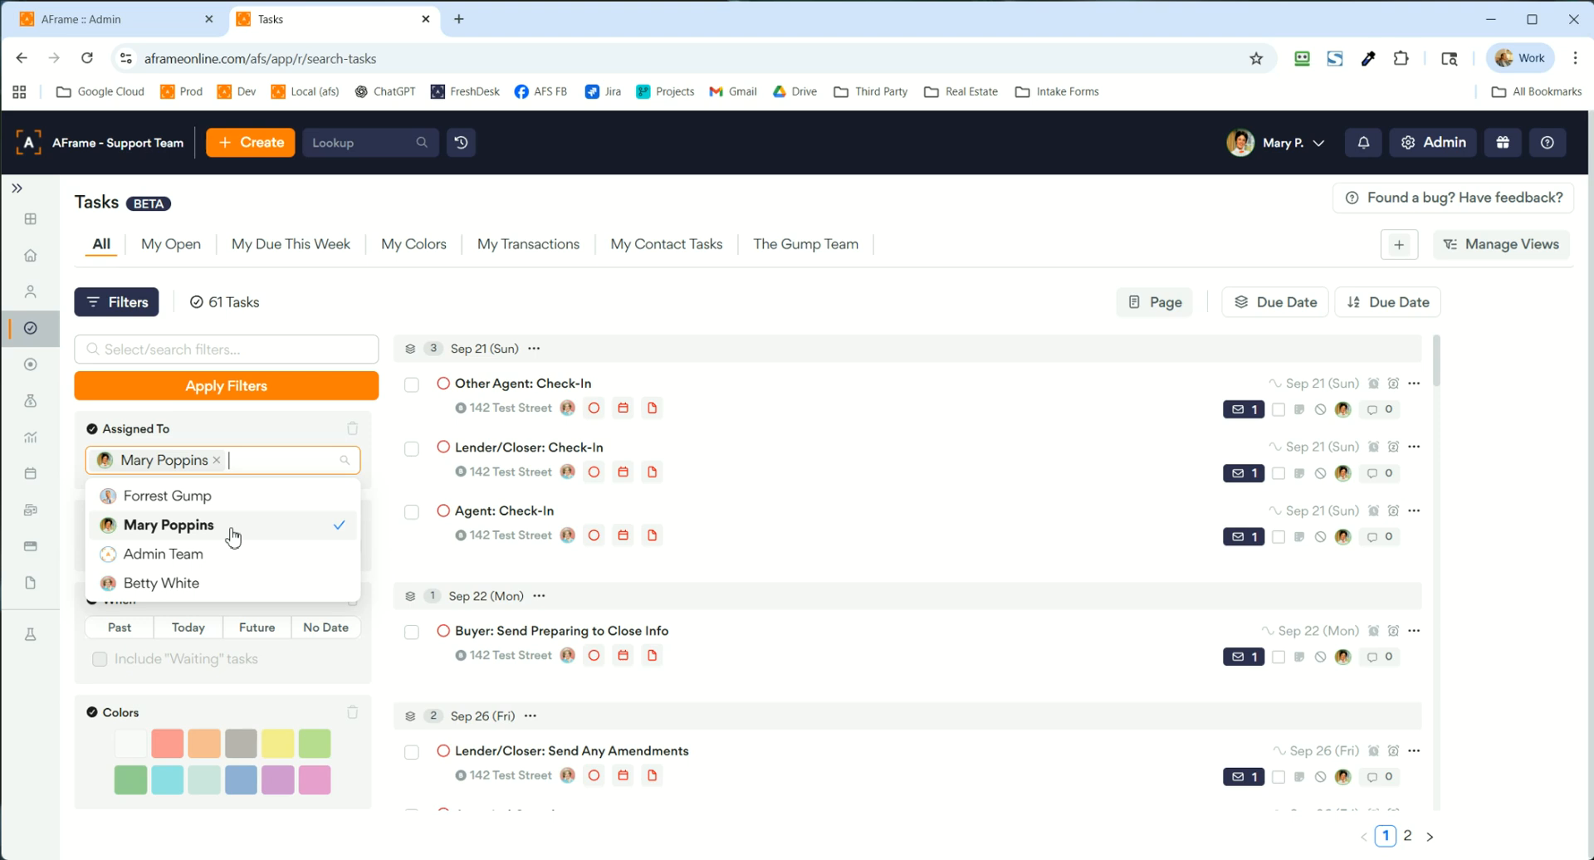
pyautogui.click(274, 456)
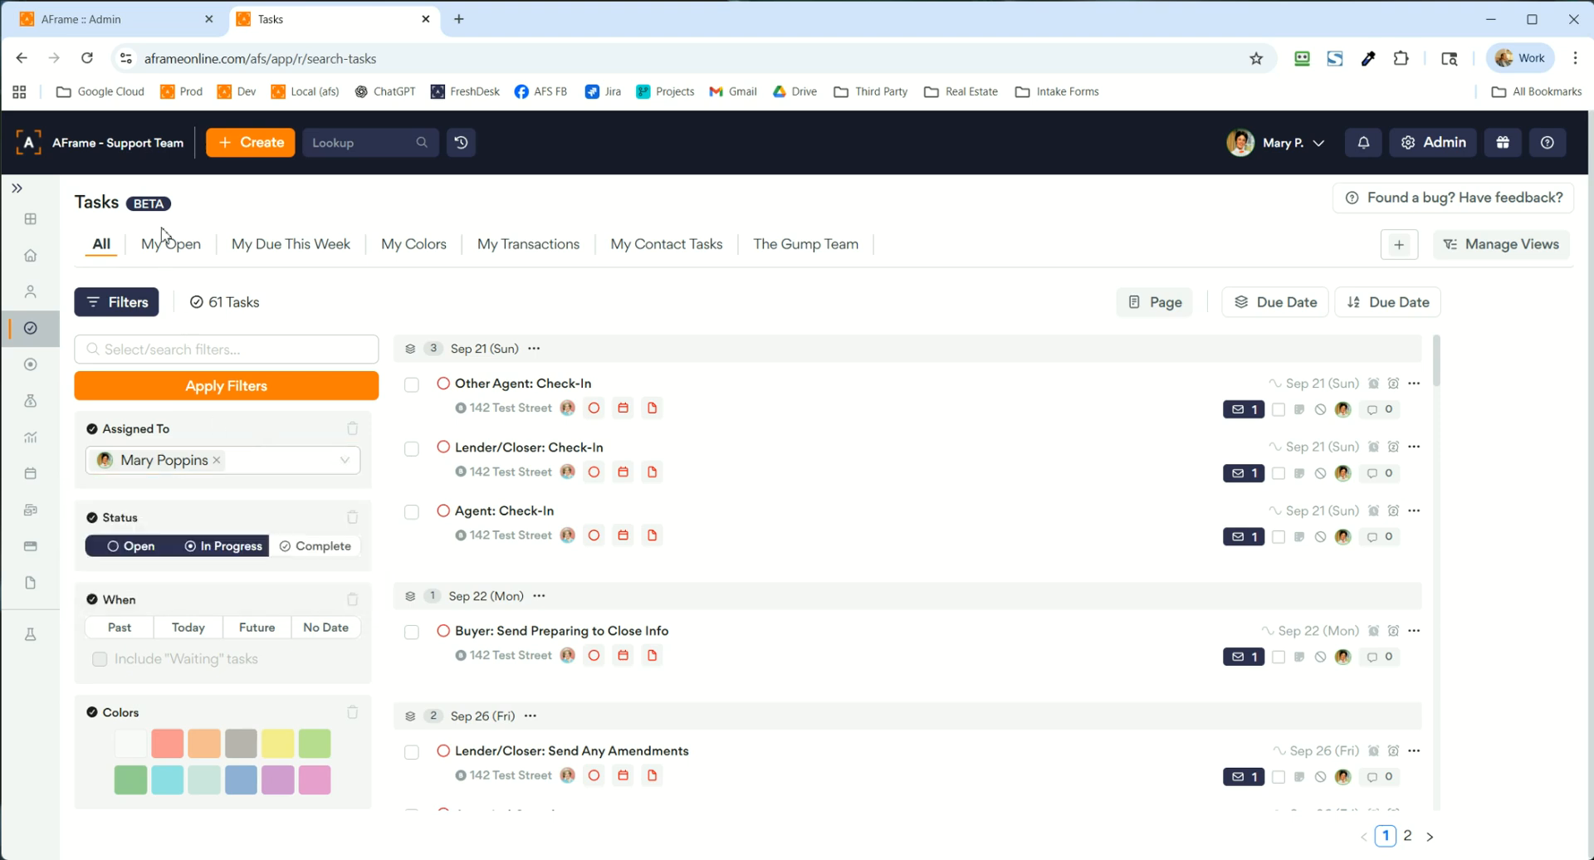
pyautogui.click(352, 429)
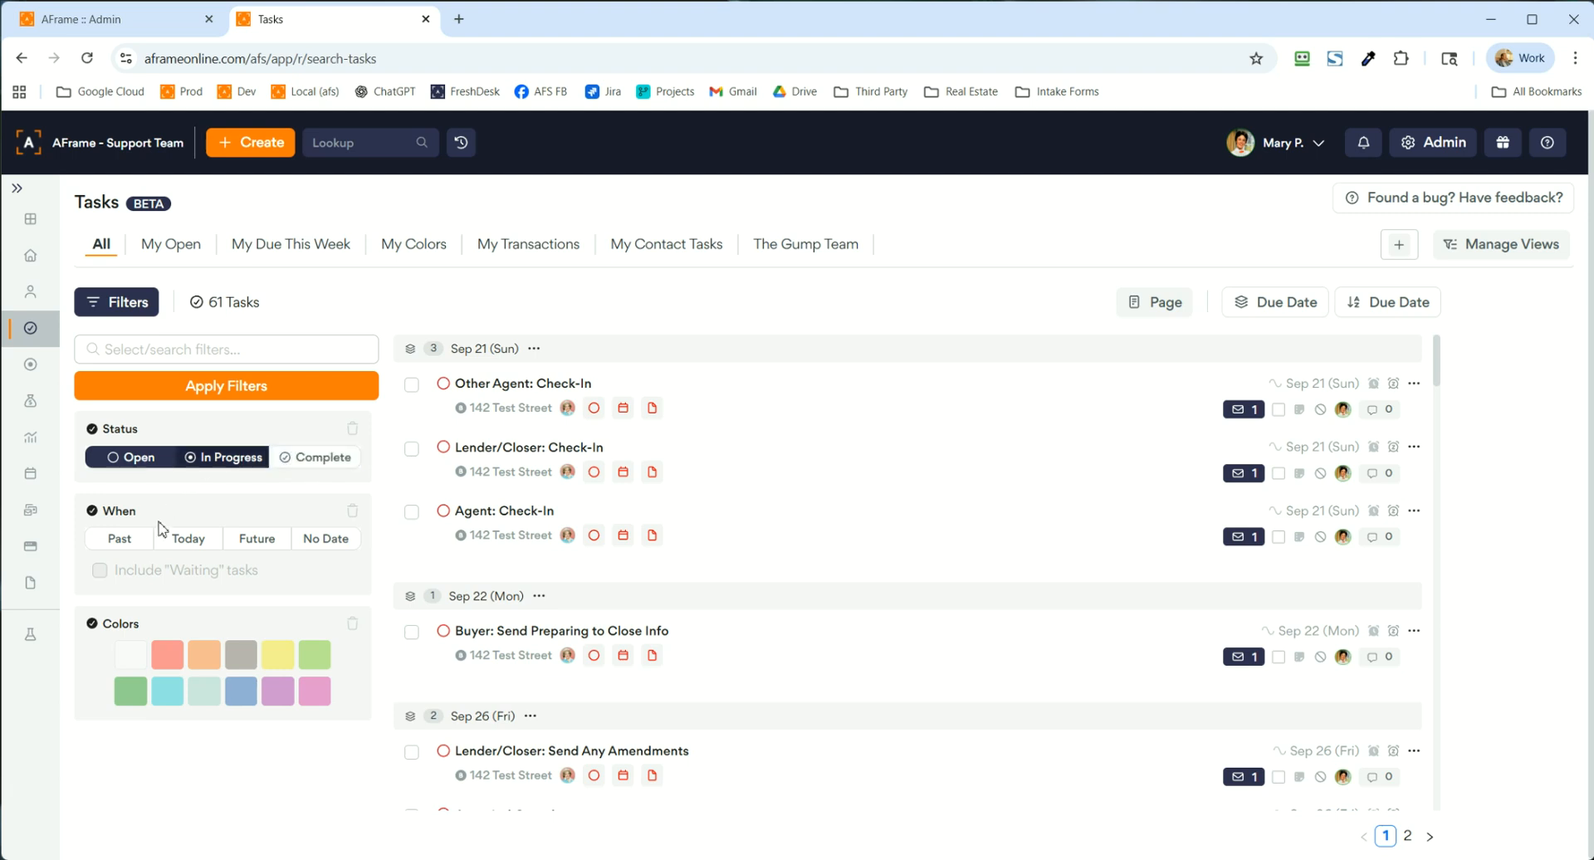
# - Try Past, Today and Future in the When filter, clear all three, and select No Date without "Waiting" tasks
pyautogui.click(124, 541)
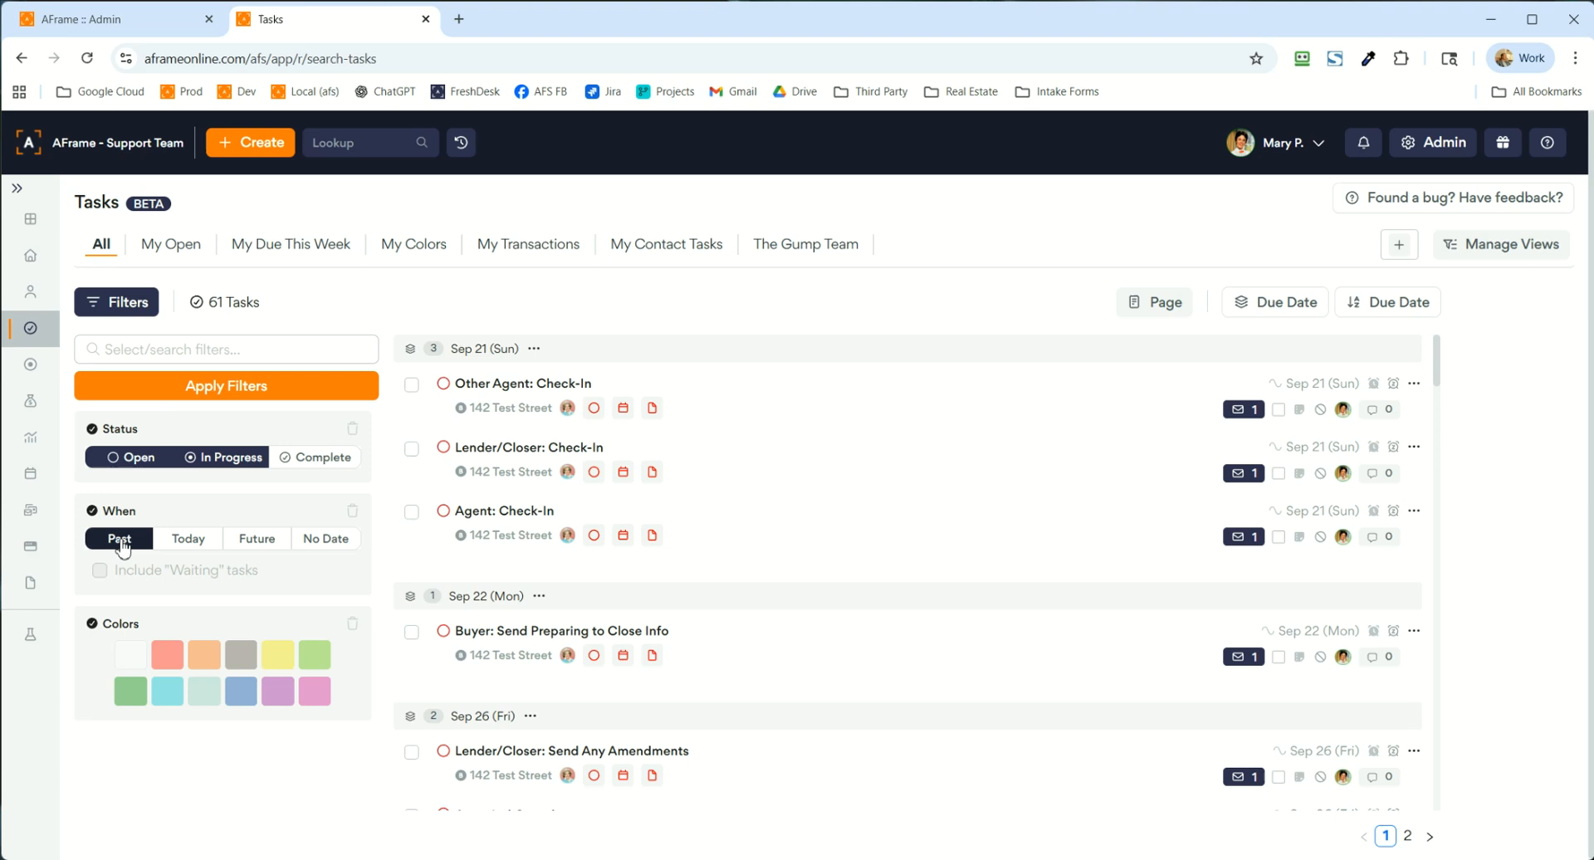
pyautogui.click(199, 542)
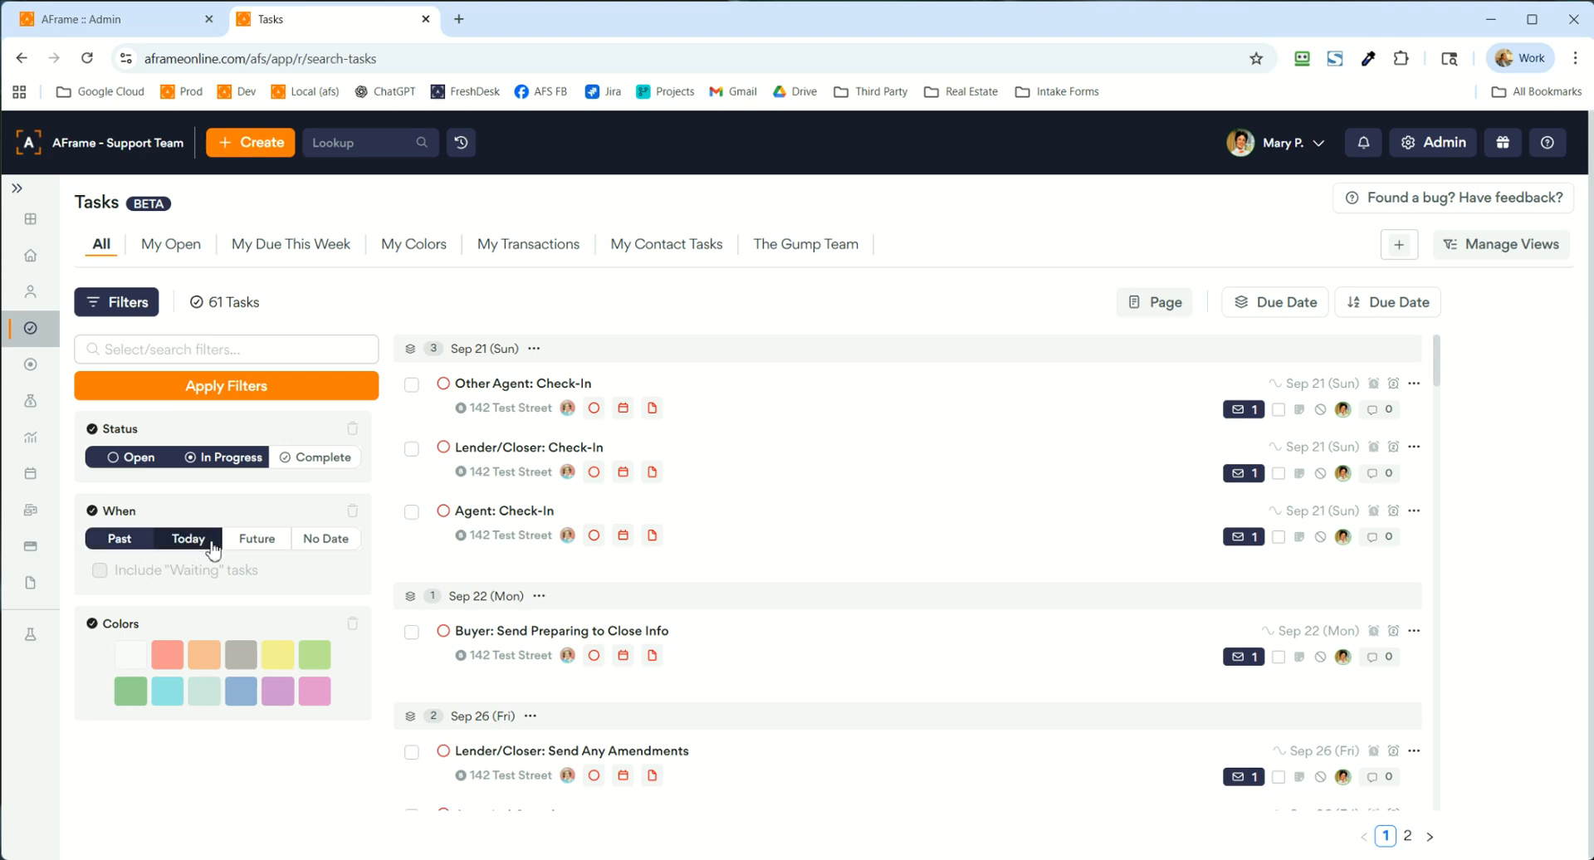
pyautogui.click(249, 541)
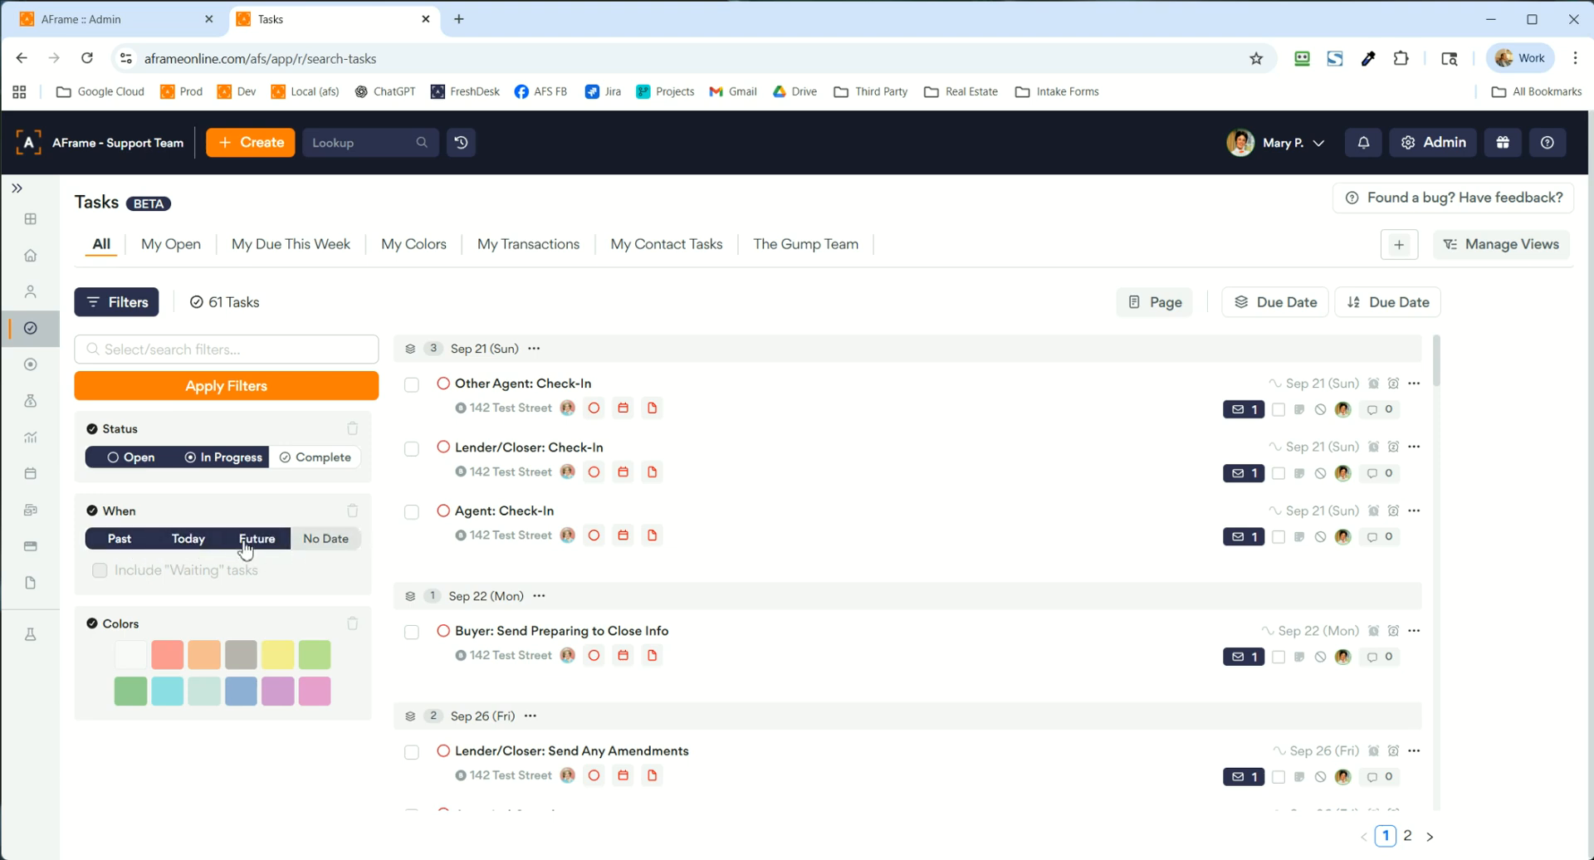
pyautogui.click(118, 542)
pyautogui.click(281, 548)
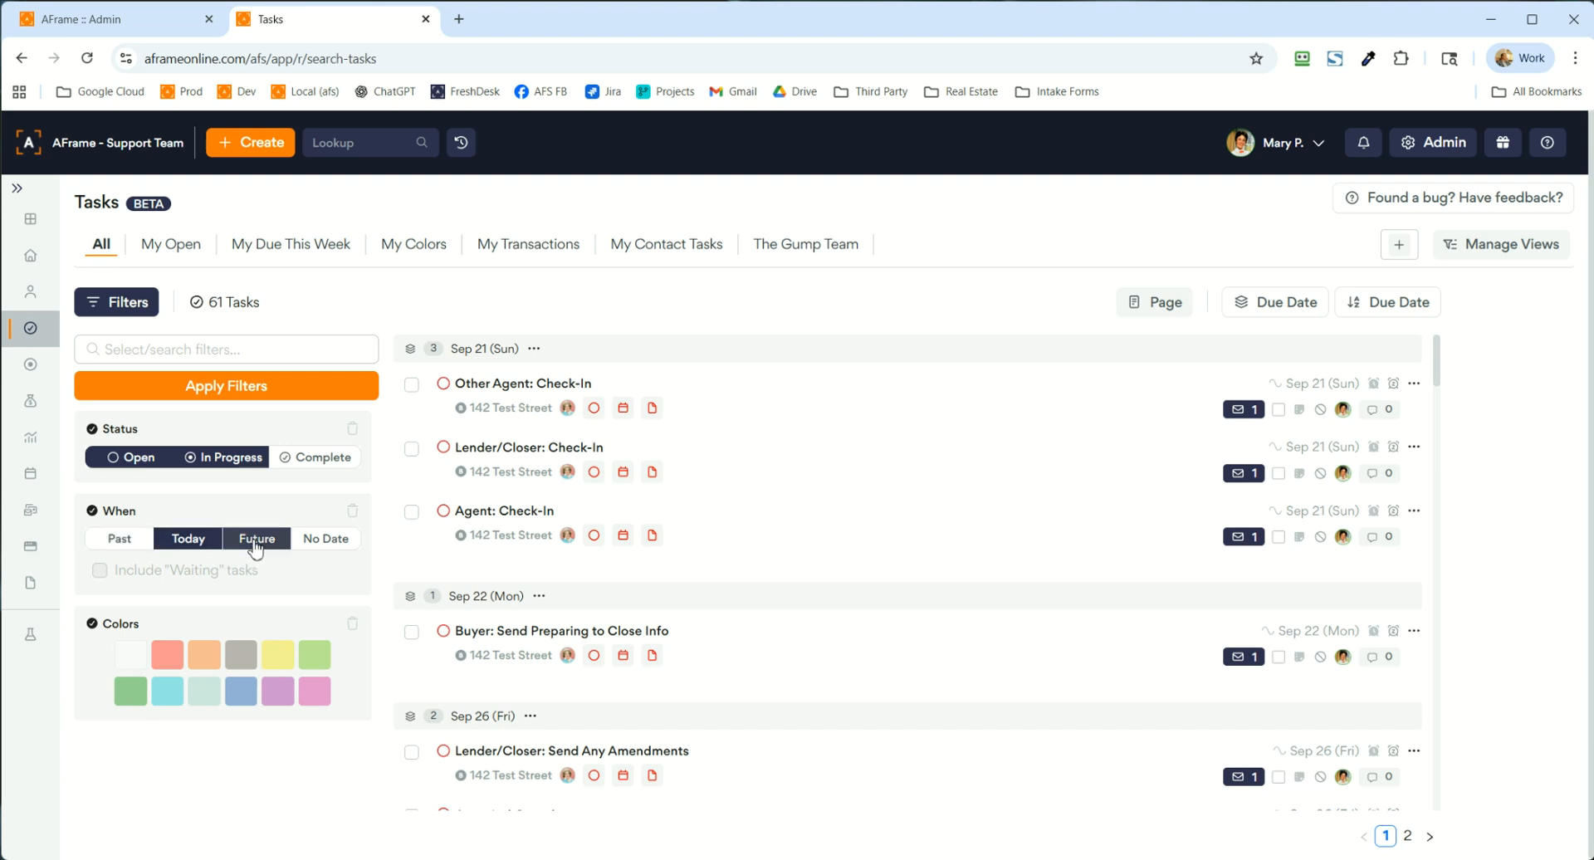
pyautogui.click(206, 554)
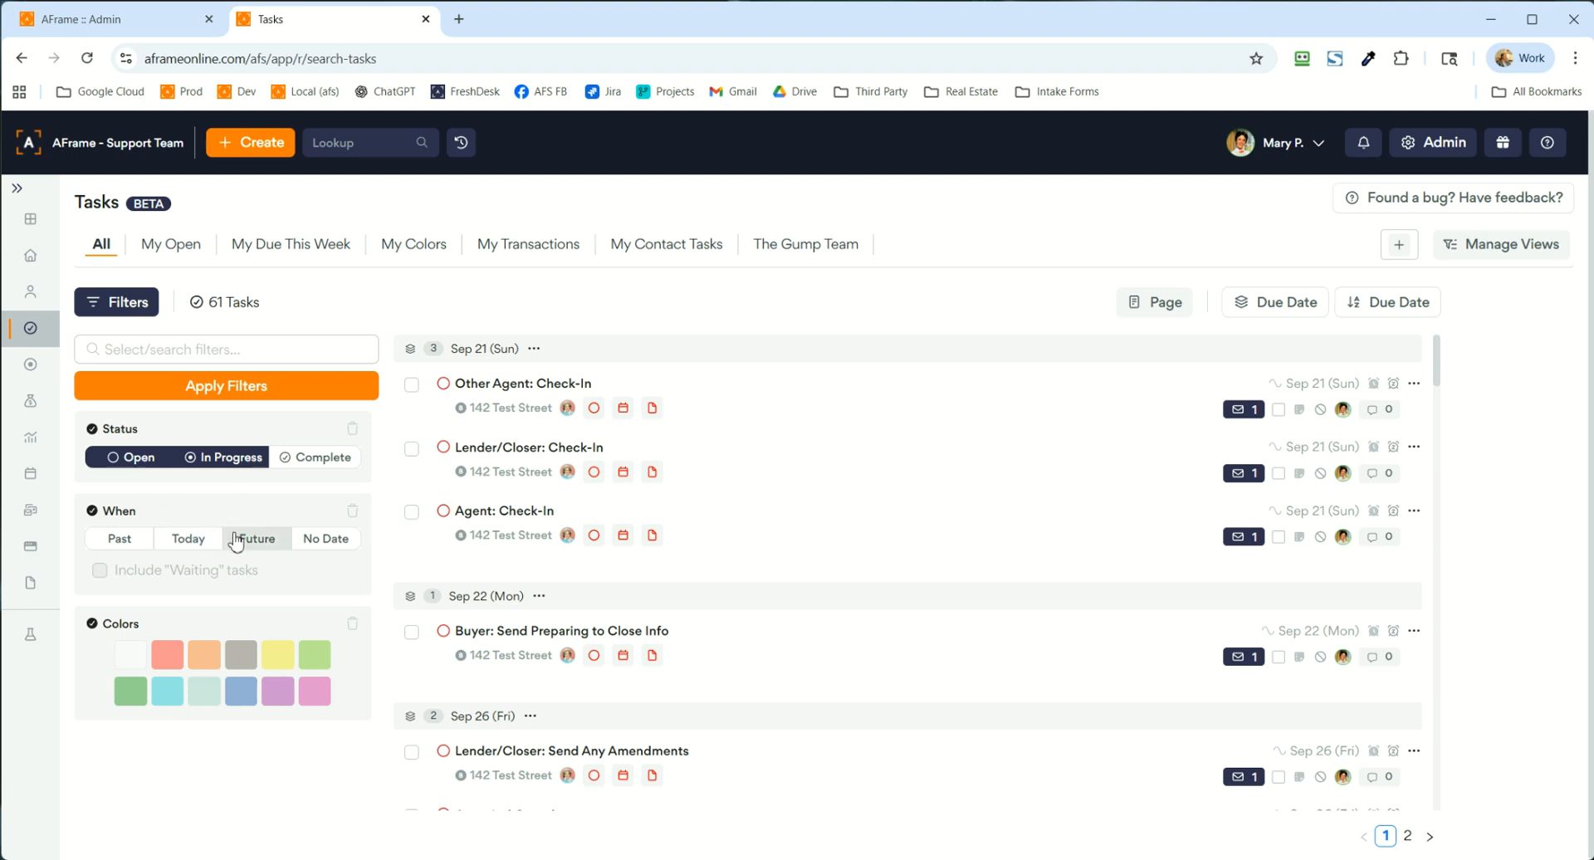
pyautogui.click(341, 541)
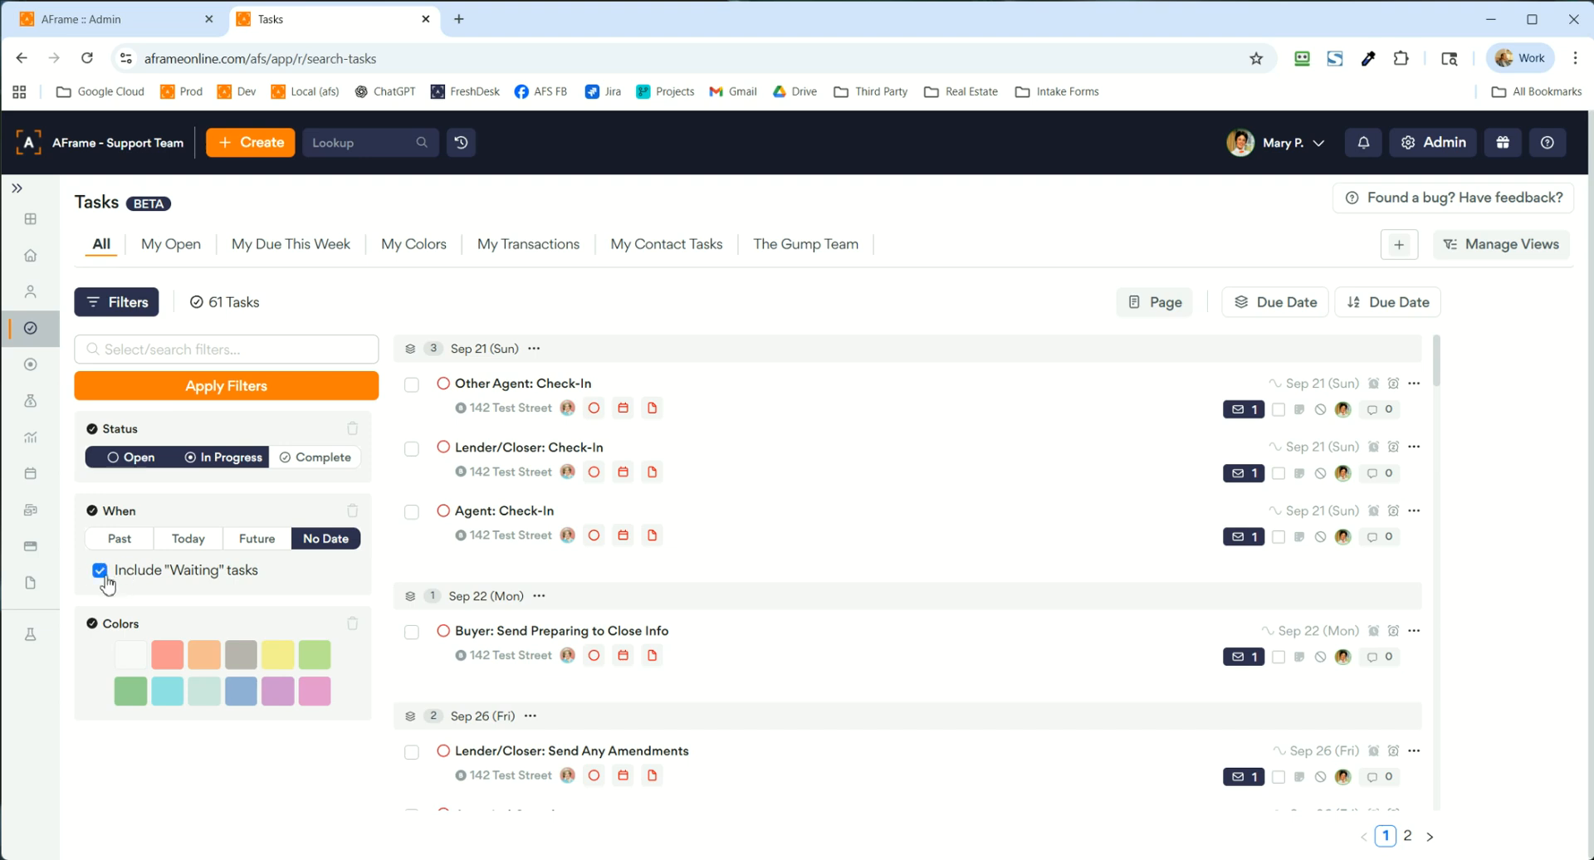
pyautogui.click(105, 579)
# - Select red, orange, teal, yellow and purple in the Colors filter
pyautogui.click(176, 658)
pyautogui.click(203, 656)
pyautogui.click(204, 691)
pyautogui.click(277, 656)
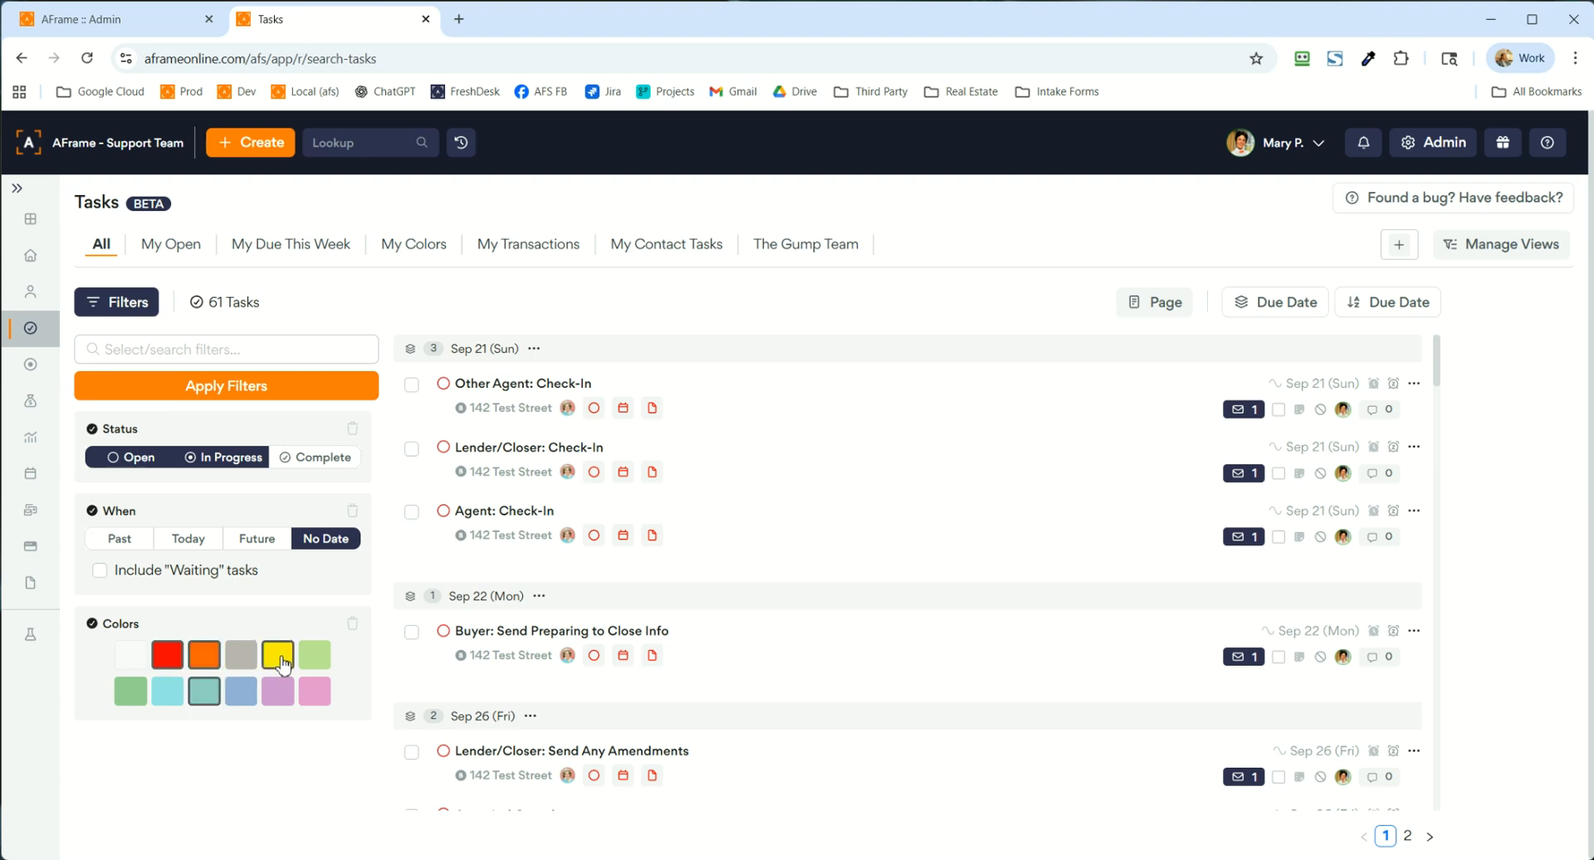
pyautogui.click(280, 694)
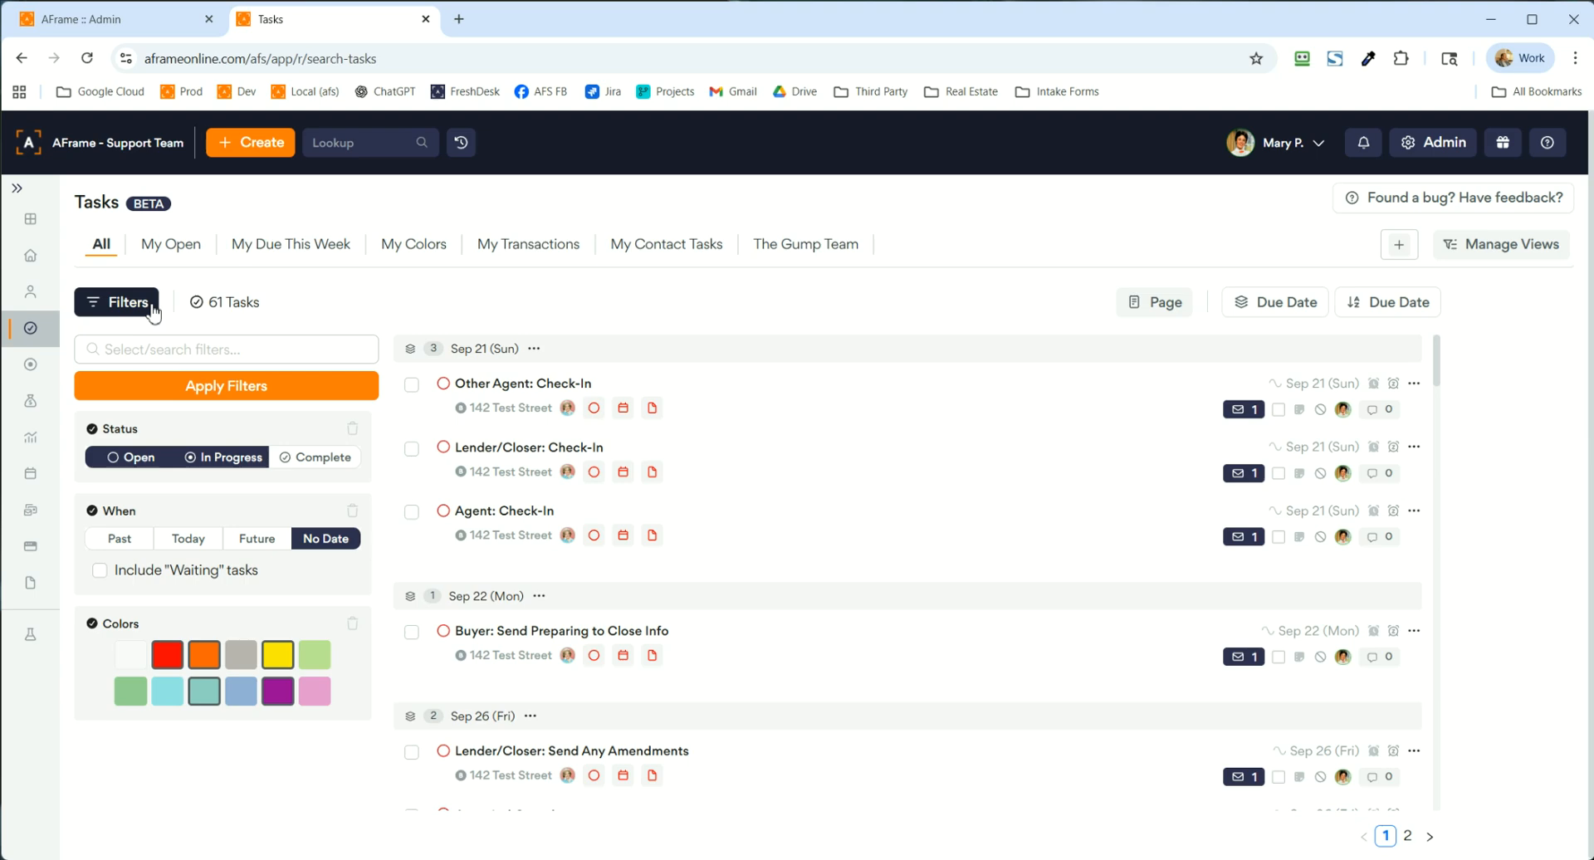
# - View the Daily Focus page and return to the beta Tasks page
pyautogui.click(35, 373)
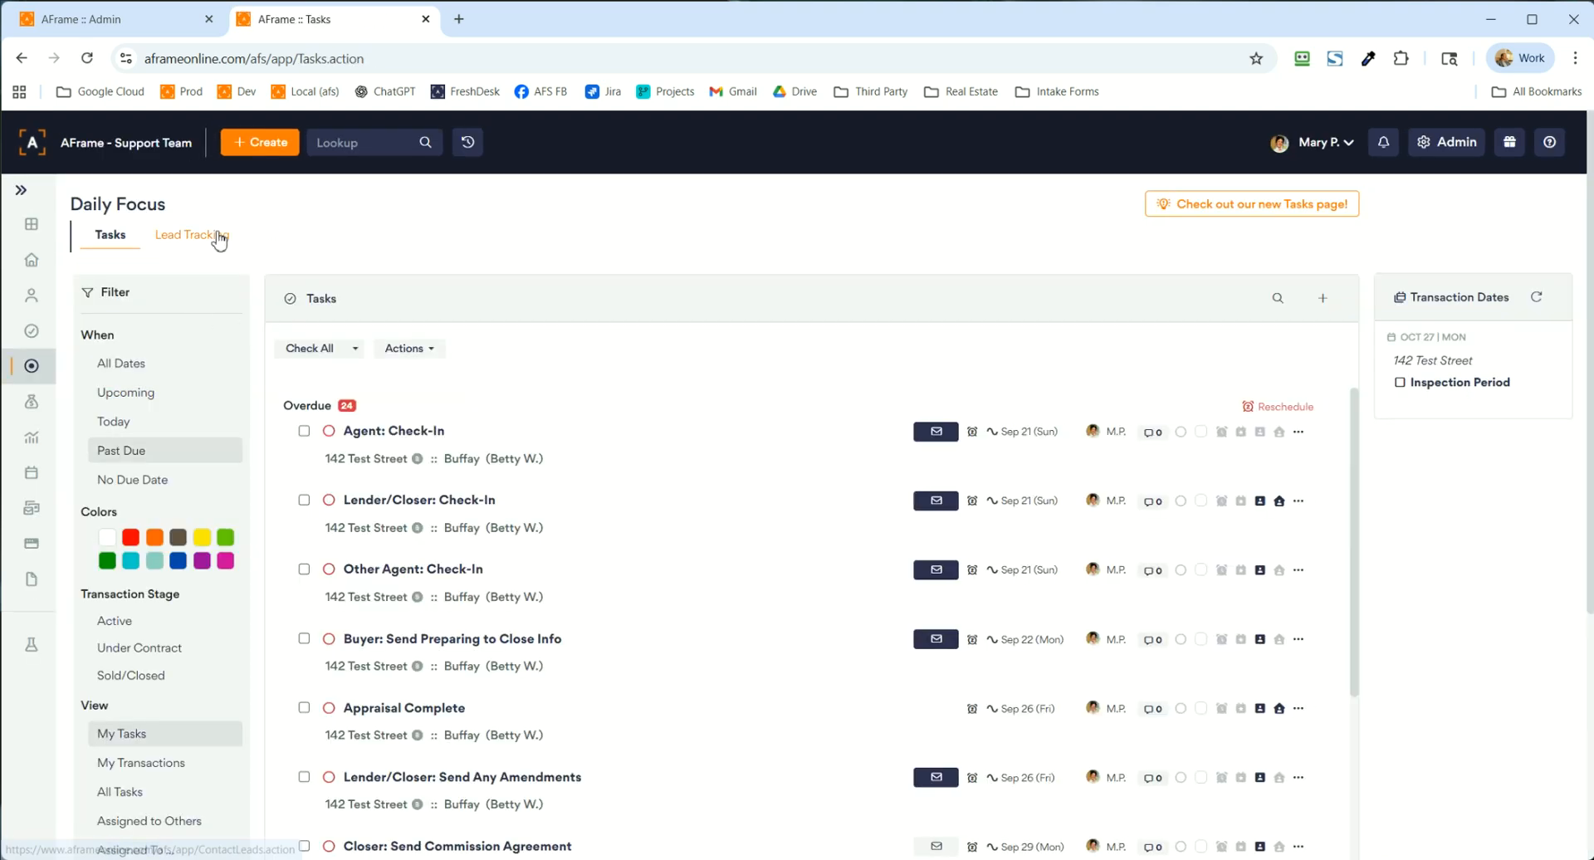
pyautogui.click(33, 330)
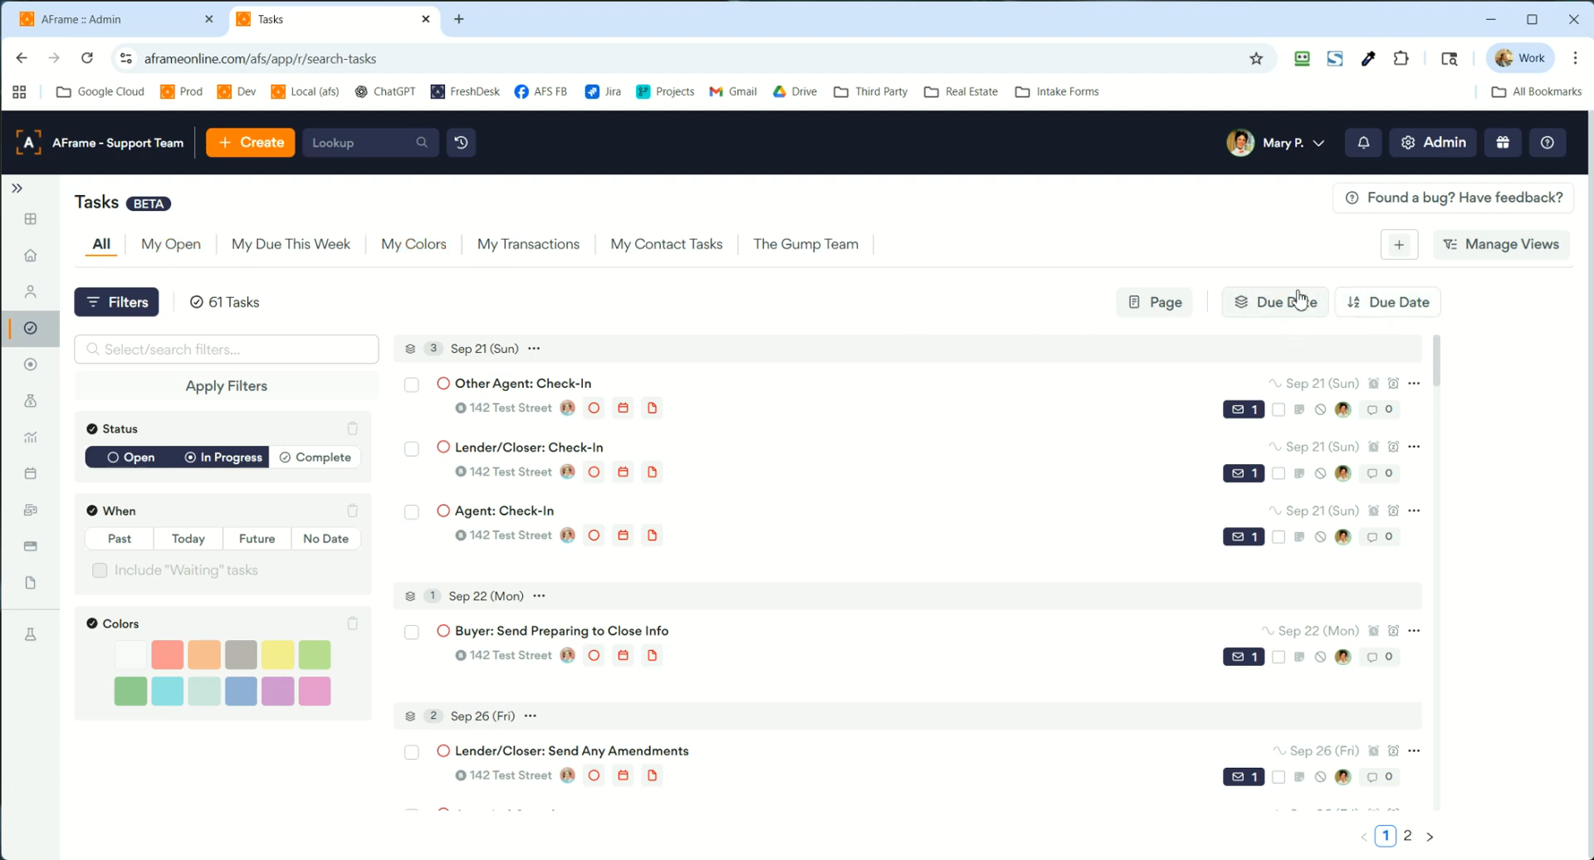
# - Group the tasks by Due Date (Sum) and collapse the Past, Today, Near and Future groups
pyautogui.click(1275, 304)
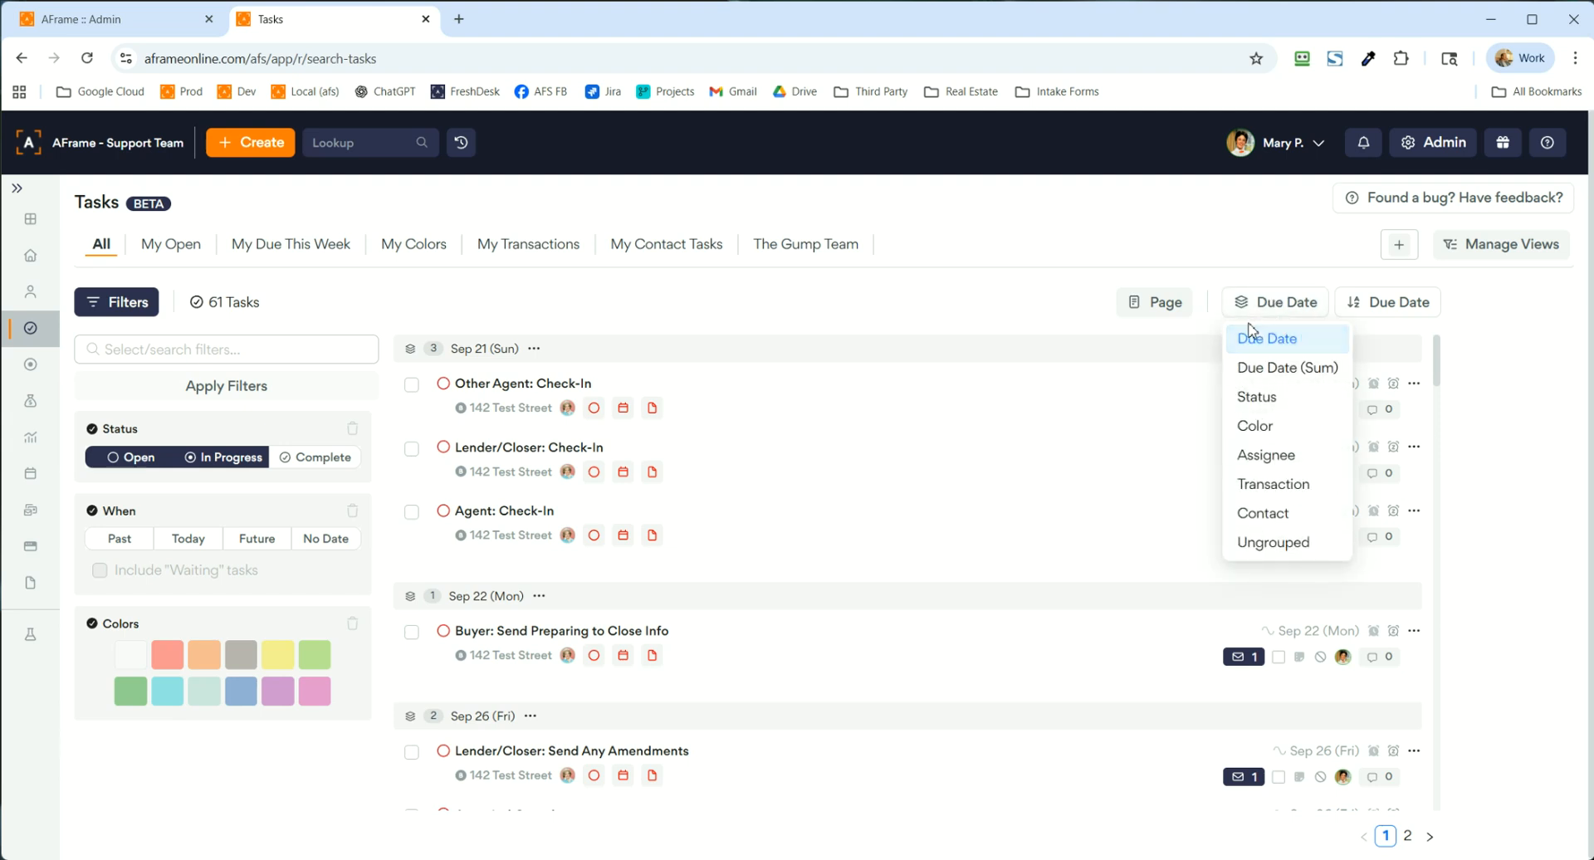
pyautogui.click(1283, 373)
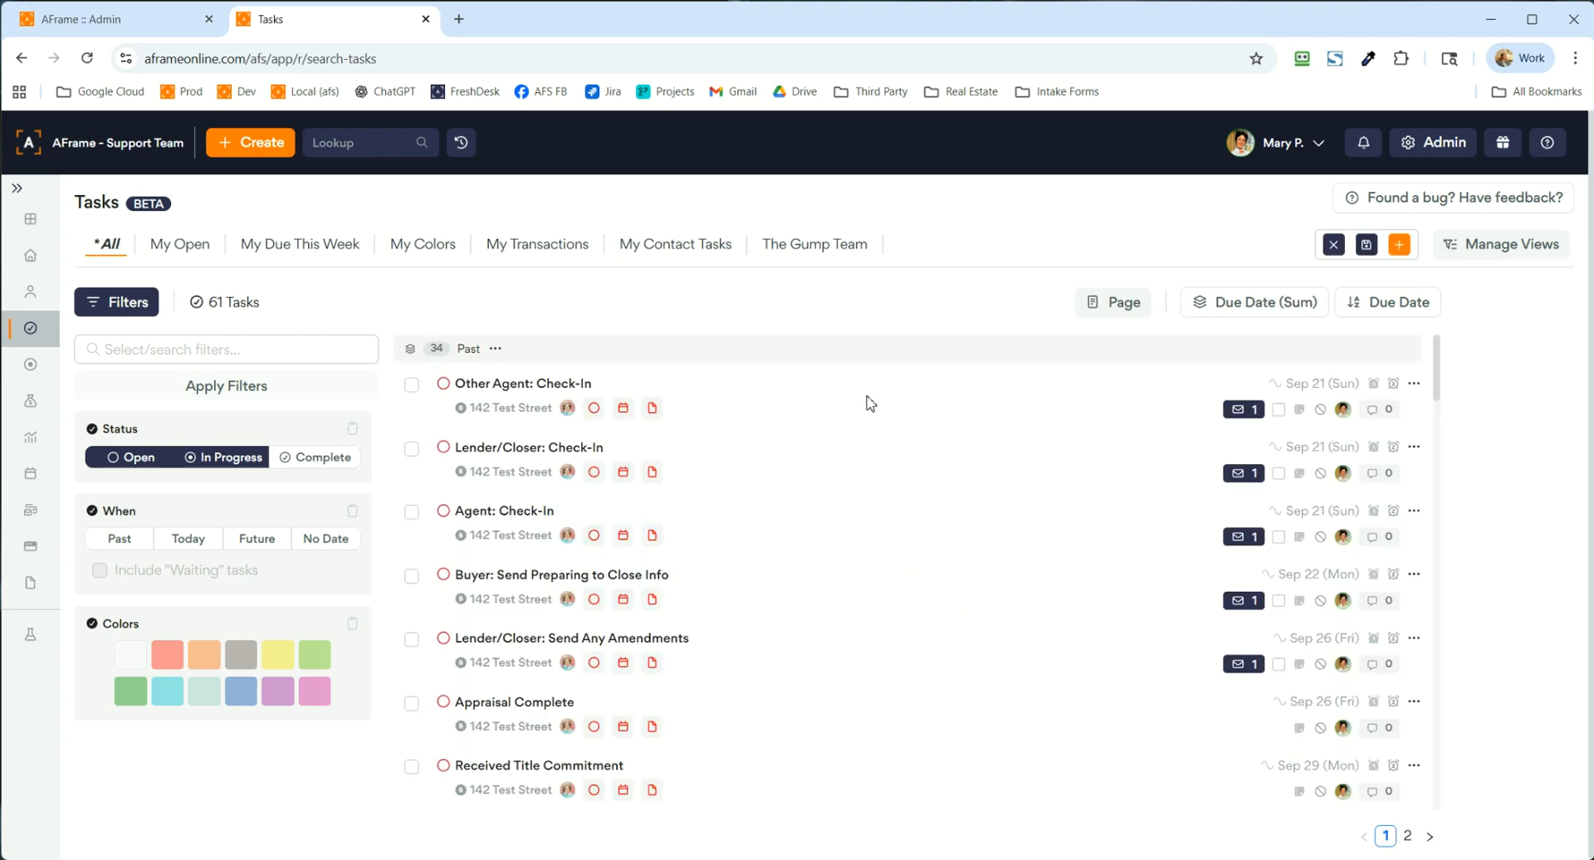
pyautogui.click(470, 352)
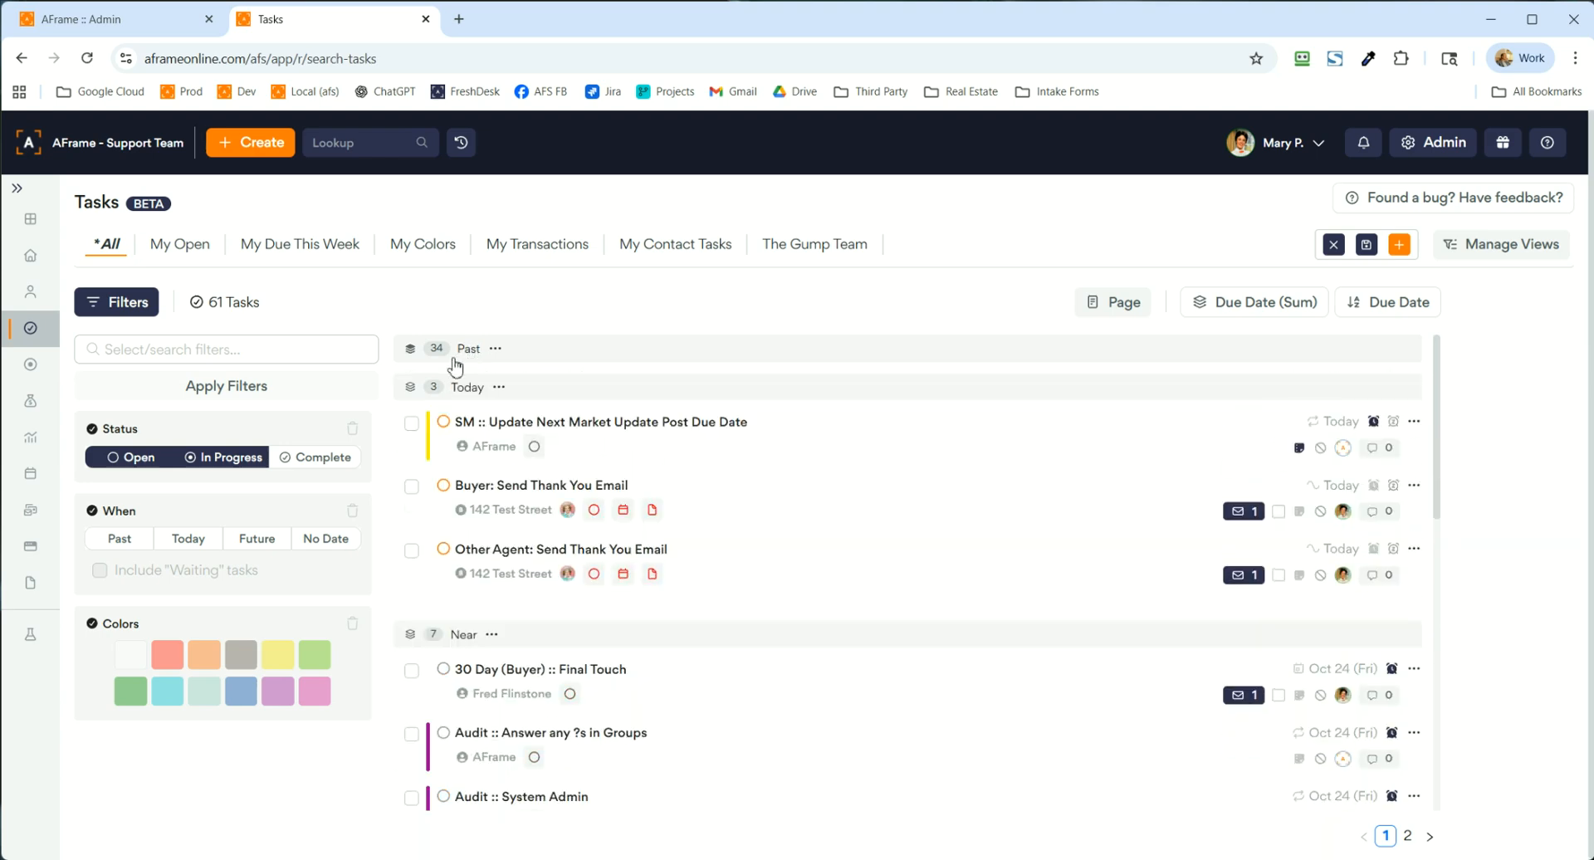
pyautogui.click(467, 389)
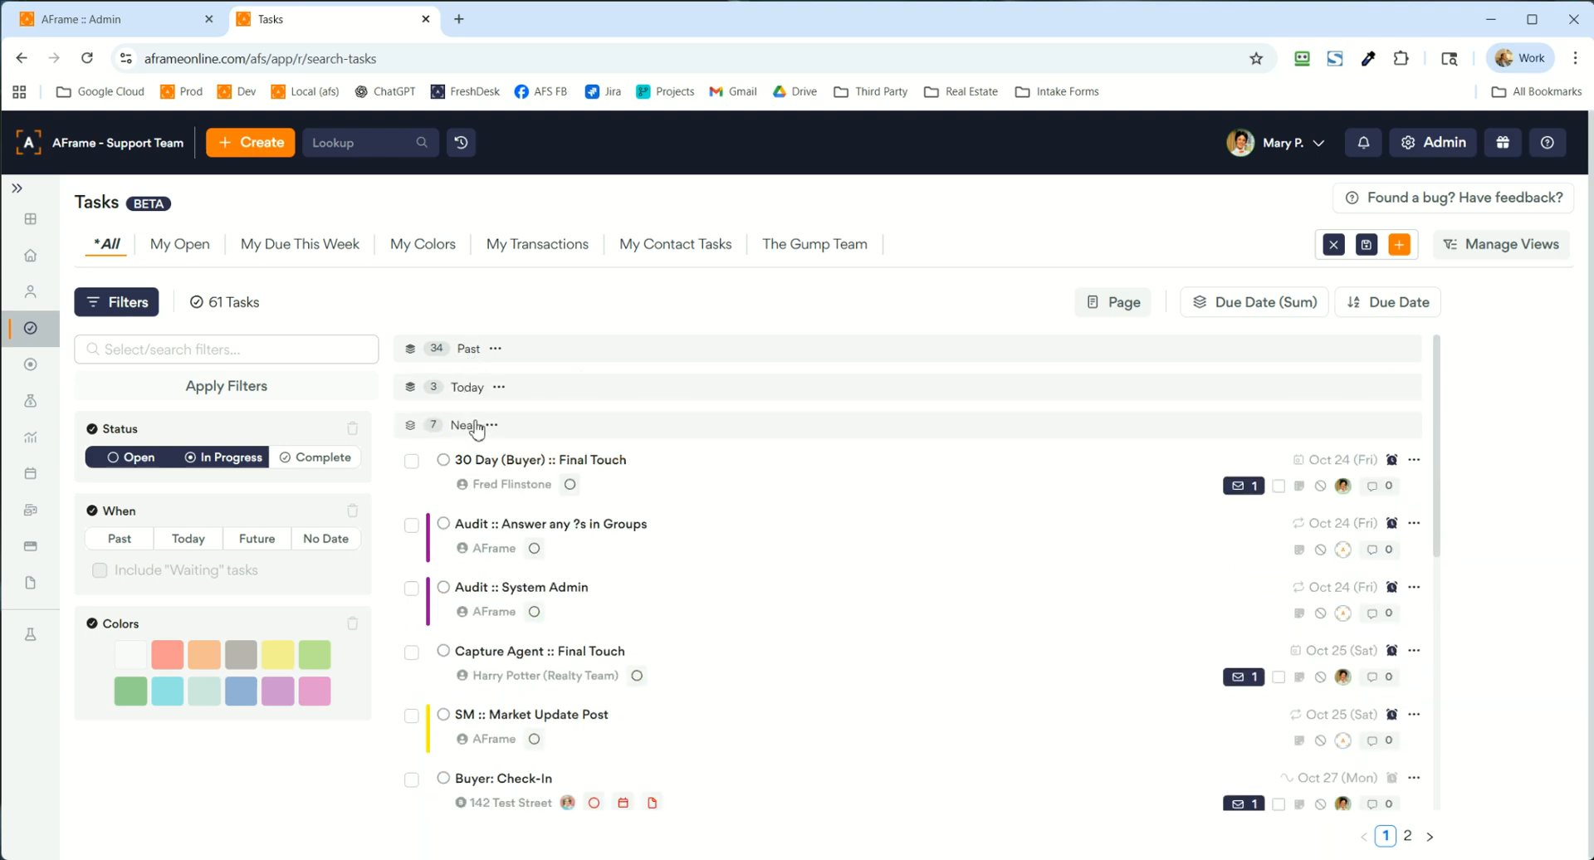
pyautogui.click(470, 427)
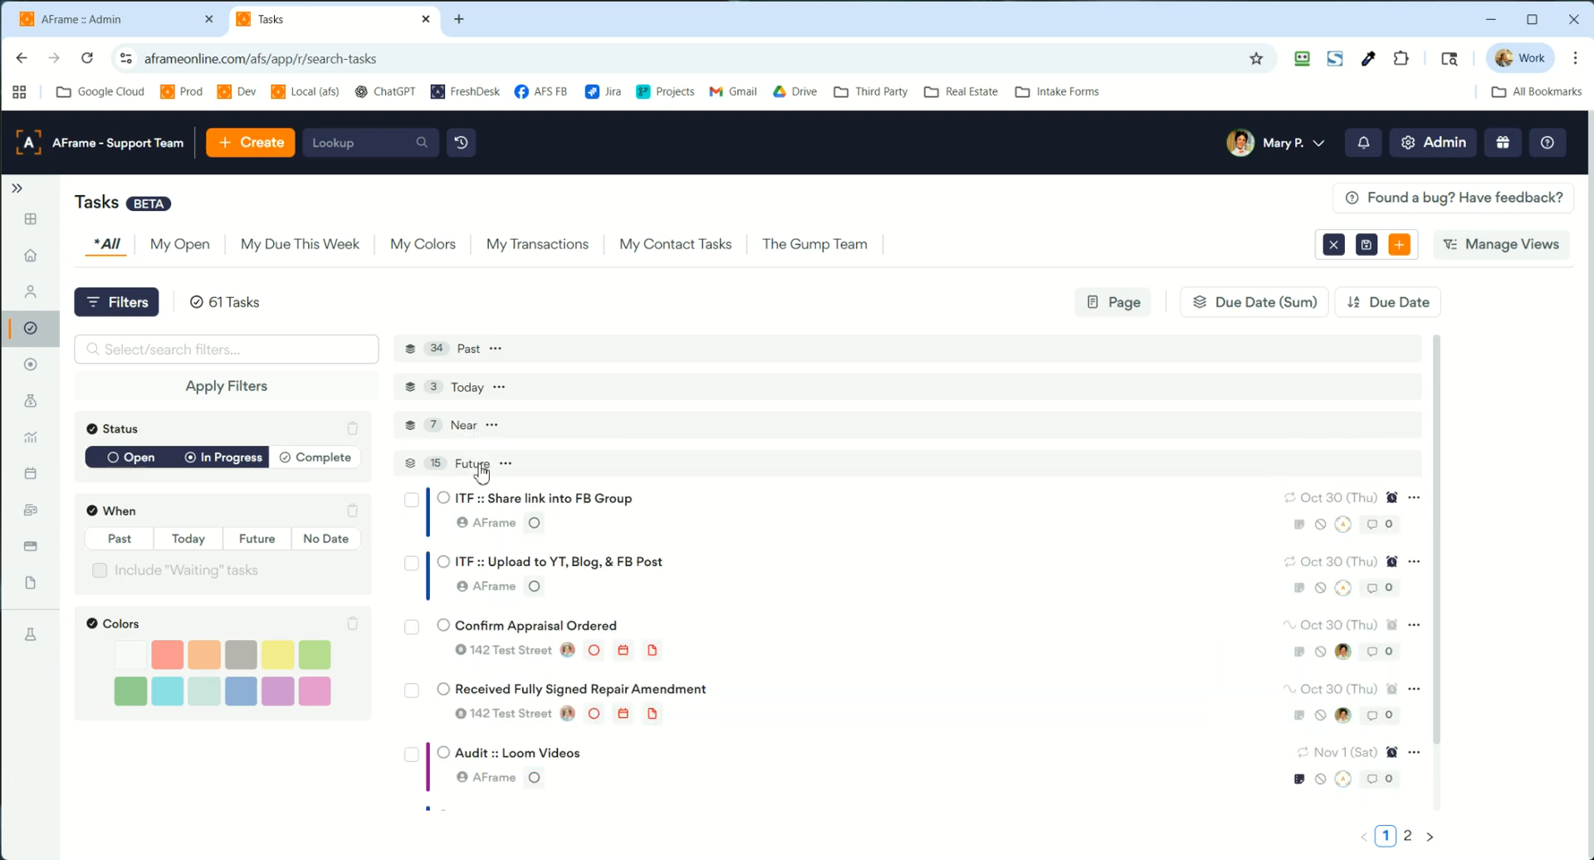
pyautogui.click(481, 469)
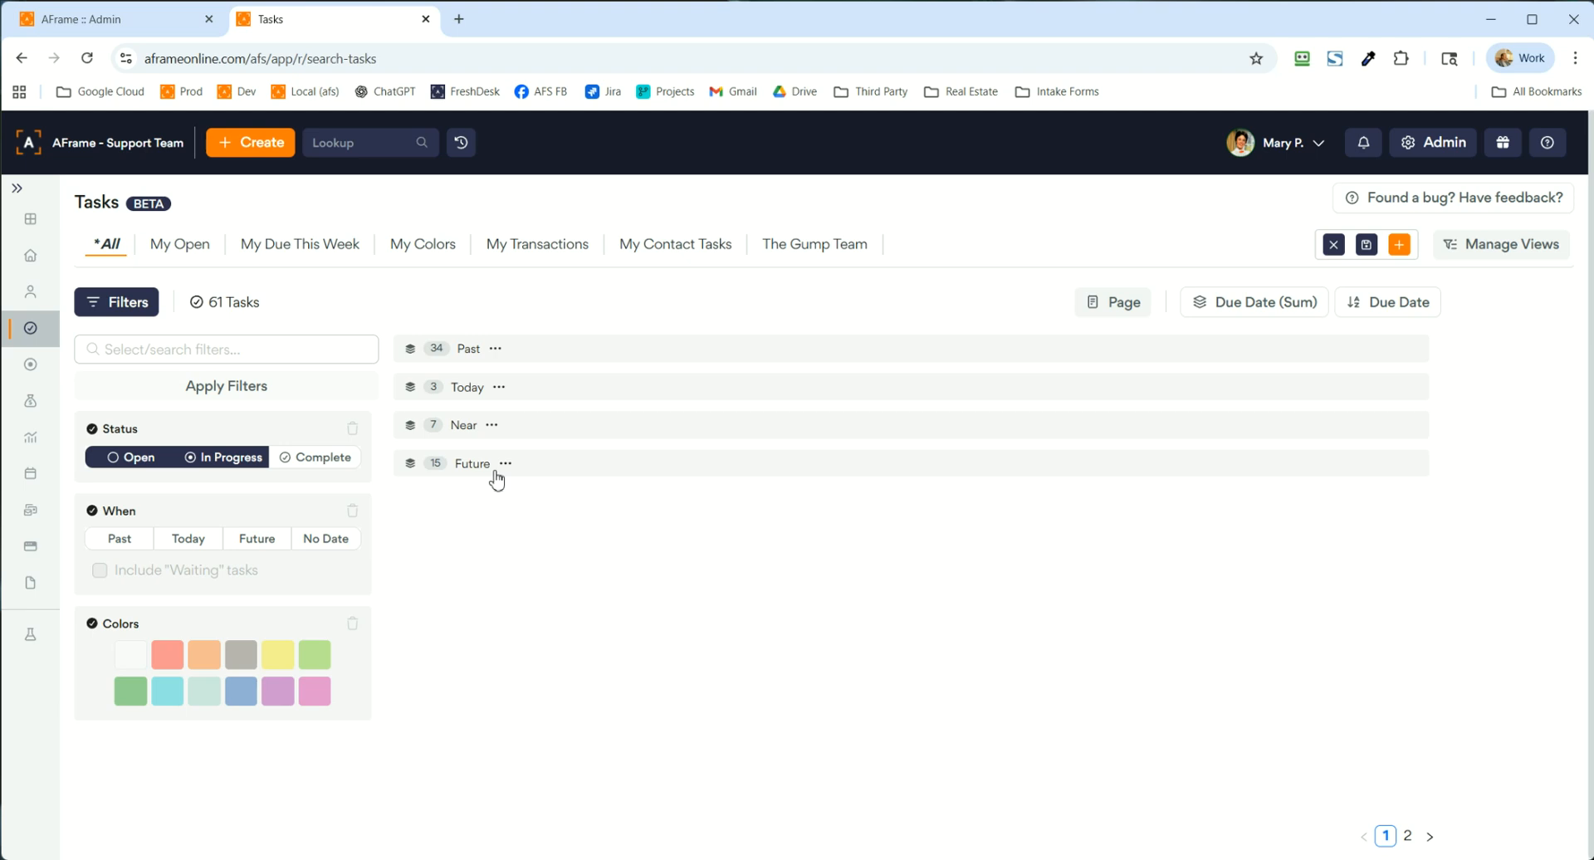
# - Switch the task grouping back to Due Date and try grouping by Status
pyautogui.click(1204, 304)
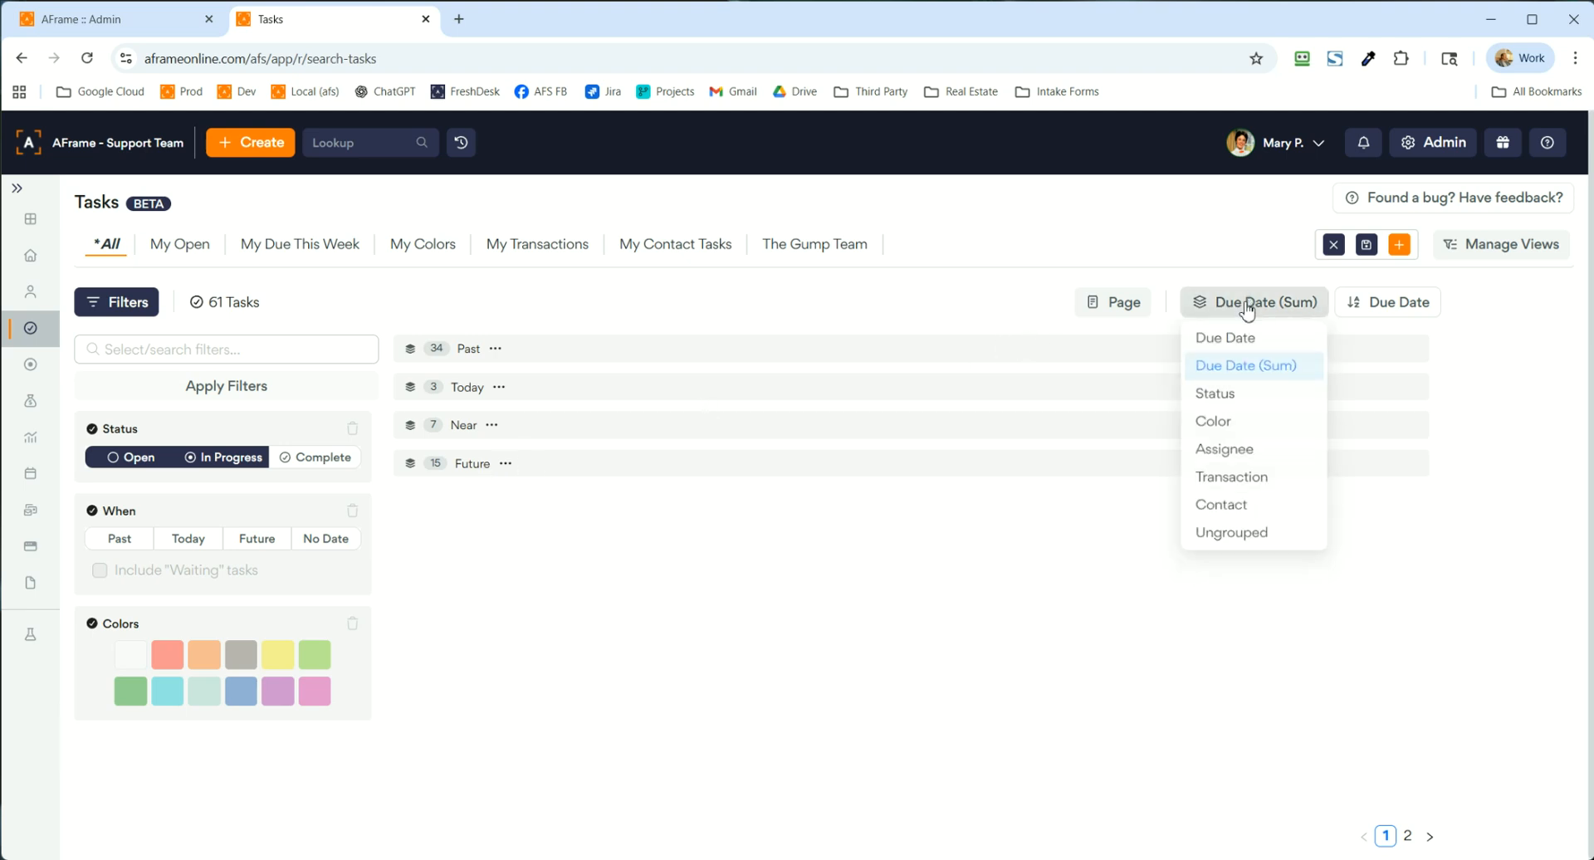
pyautogui.click(1225, 339)
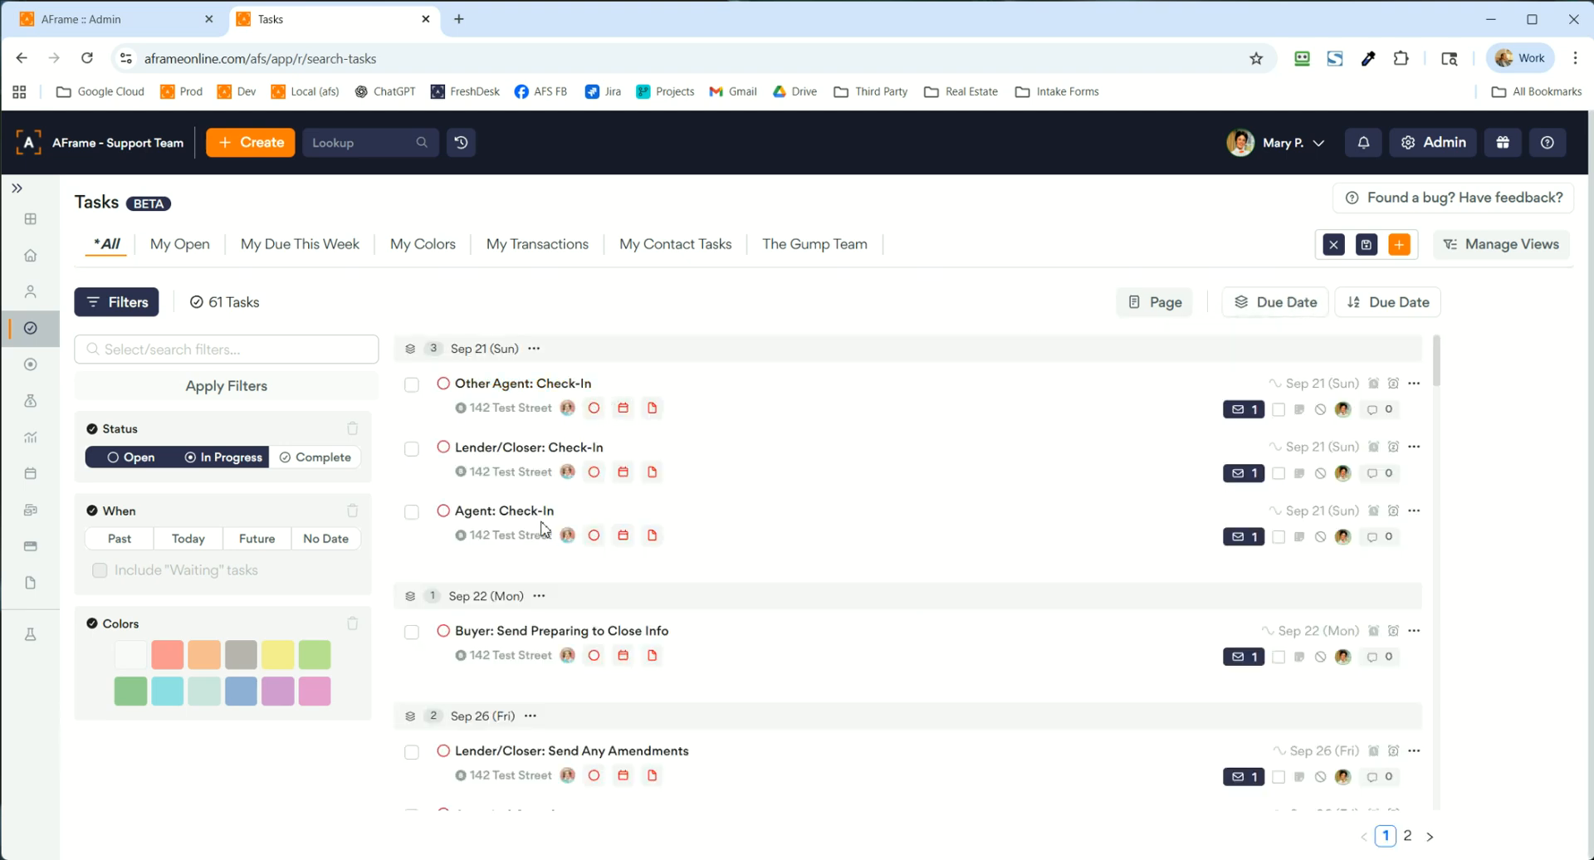
pyautogui.click(1256, 304)
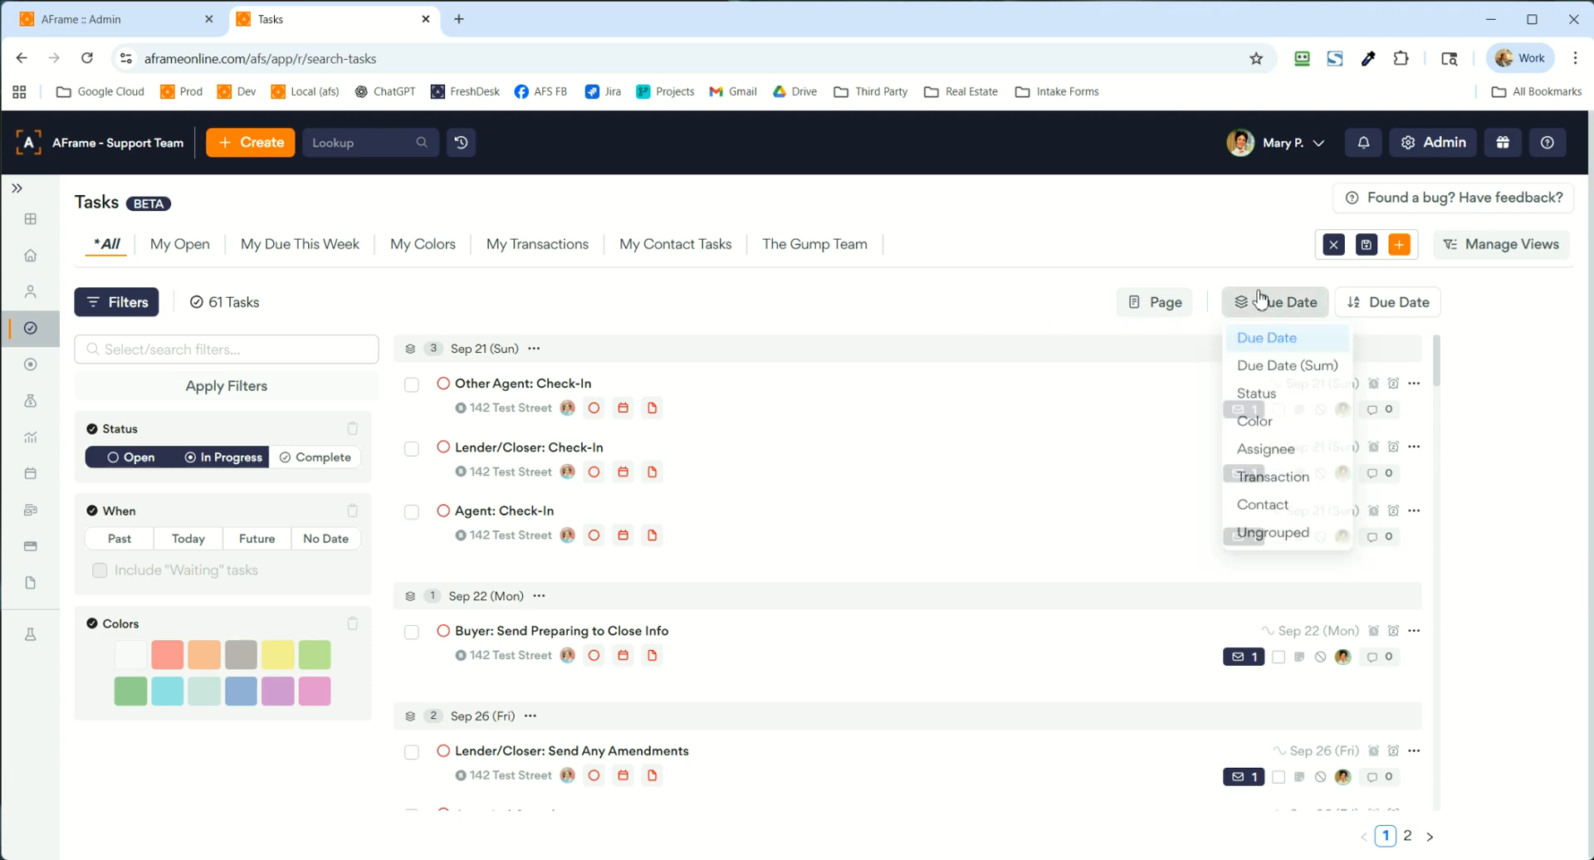
pyautogui.click(1285, 399)
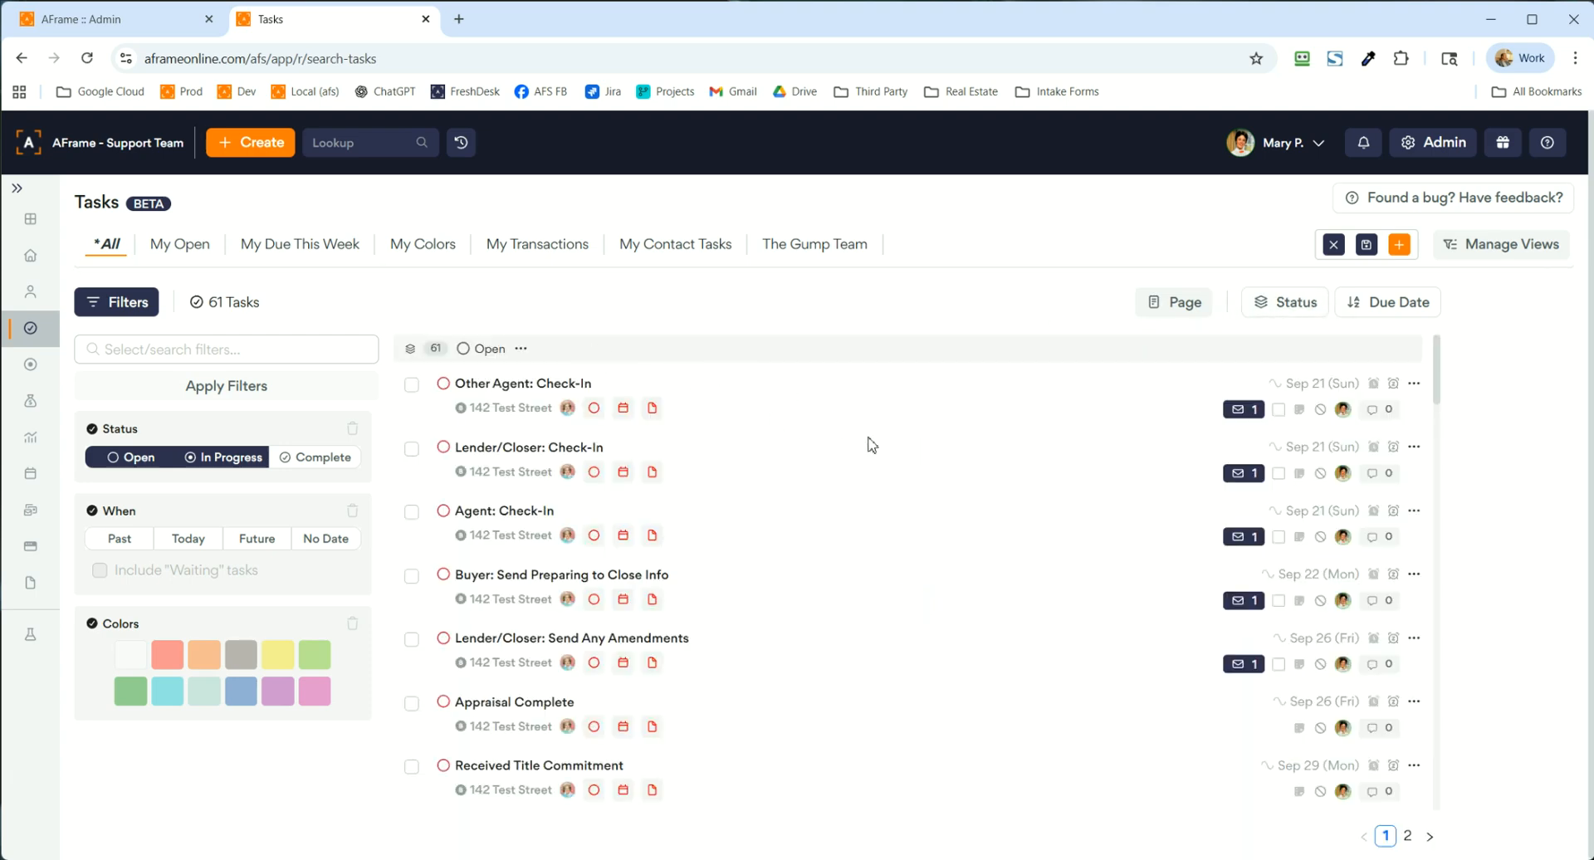
# - Group the tasks by Color and look through the color groups
pyautogui.click(1302, 309)
pyautogui.click(1276, 524)
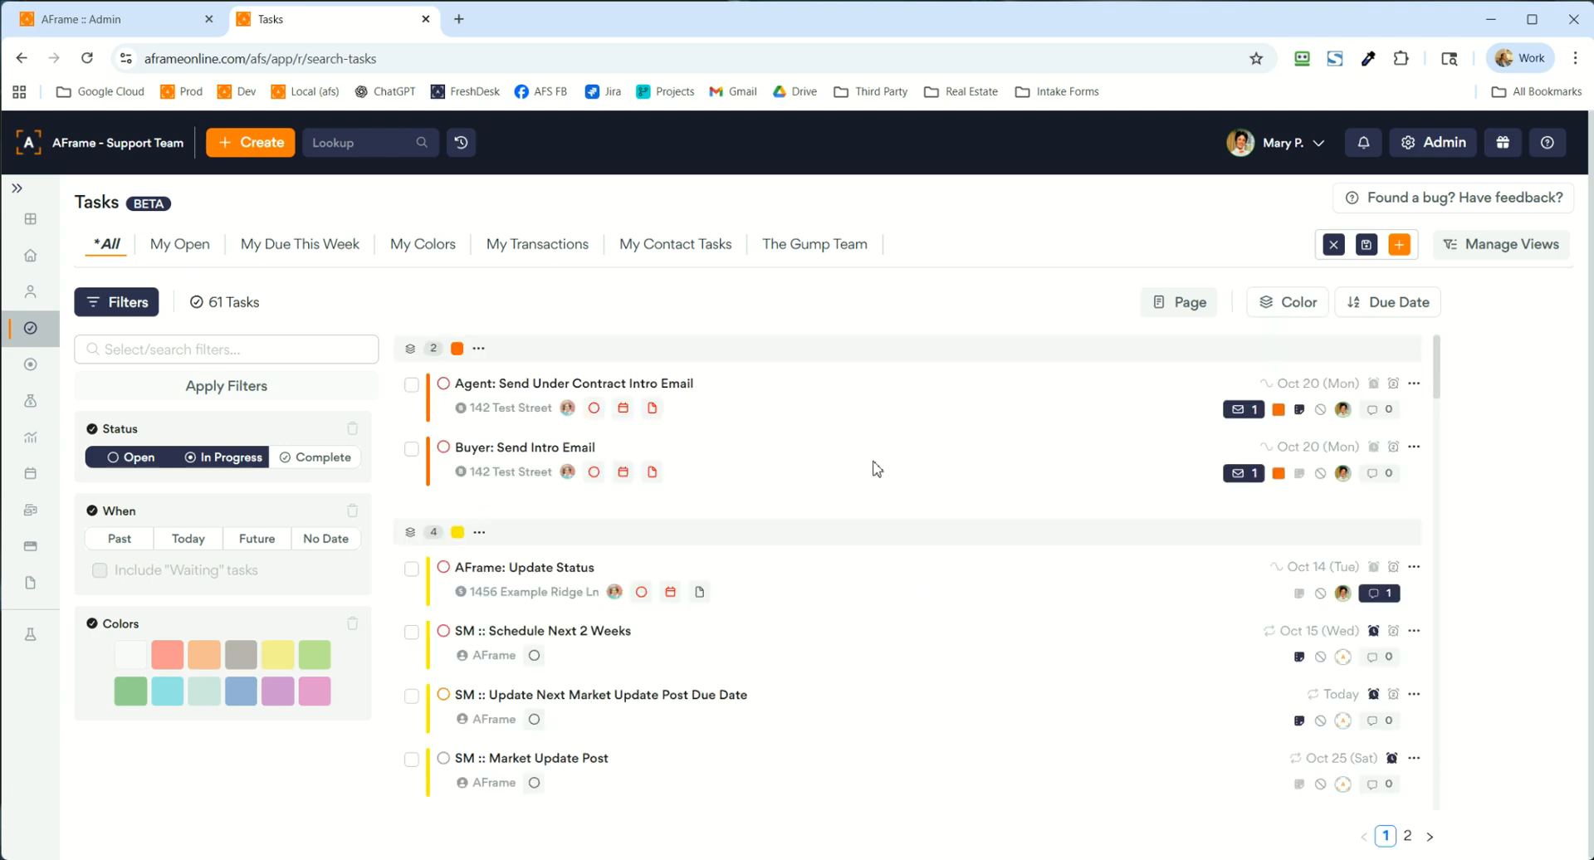
pyautogui.scroll(-3, 957, 560)
pyautogui.scroll(1, 963, 573)
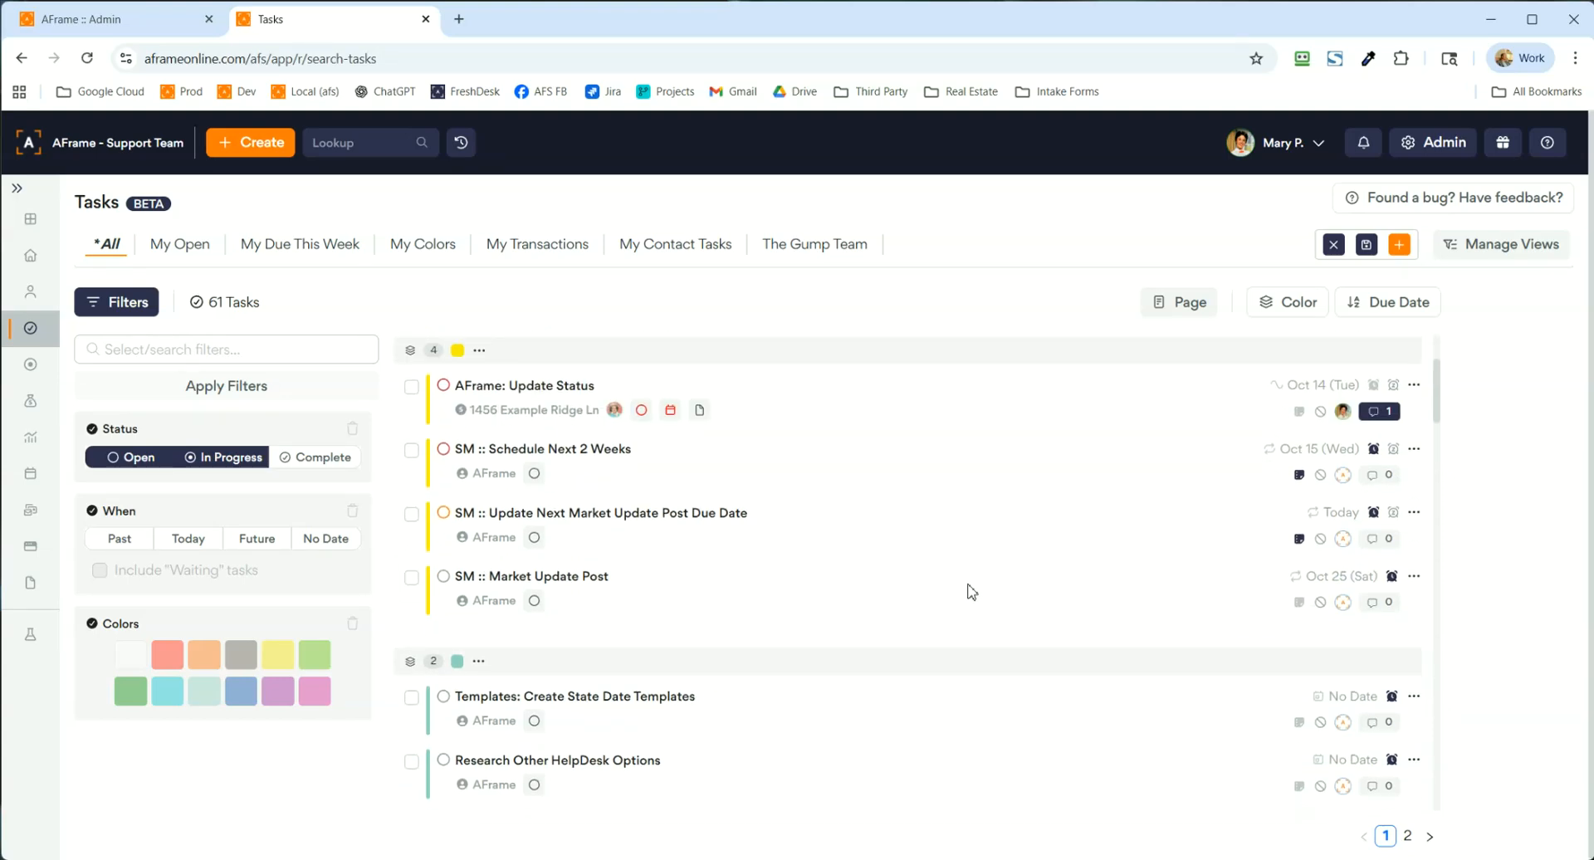
pyautogui.scroll(2, 905, 580)
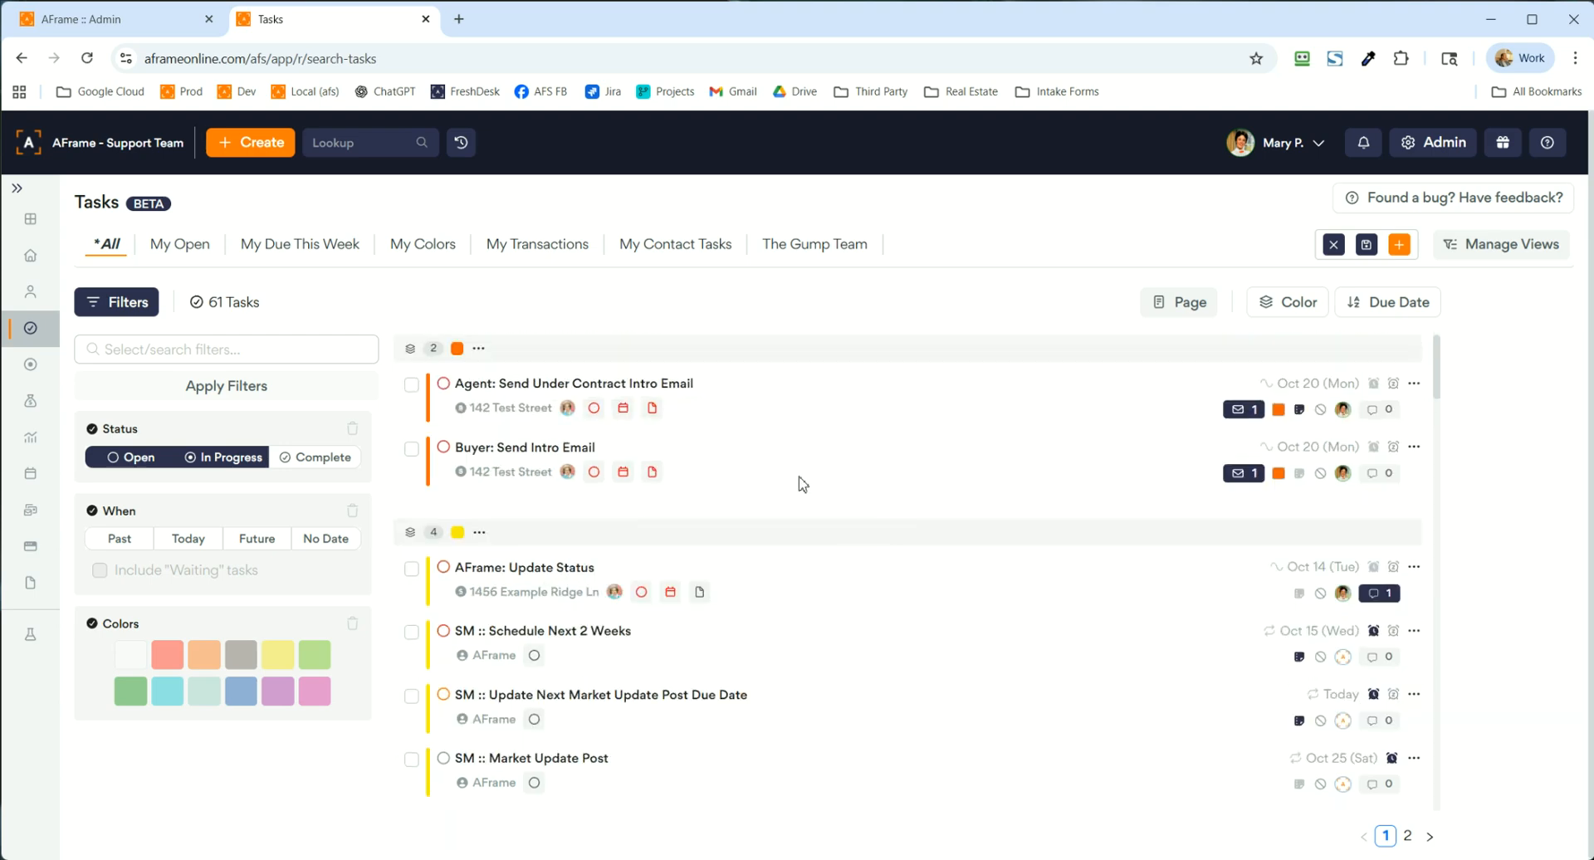
# - Look through the remaining color groups and group the tasks by Assignee
pyautogui.scroll(-1, 465, 536)
pyautogui.scroll(-12, 465, 535)
pyautogui.scroll(5, 729, 551)
pyautogui.click(1283, 302)
pyautogui.click(1294, 453)
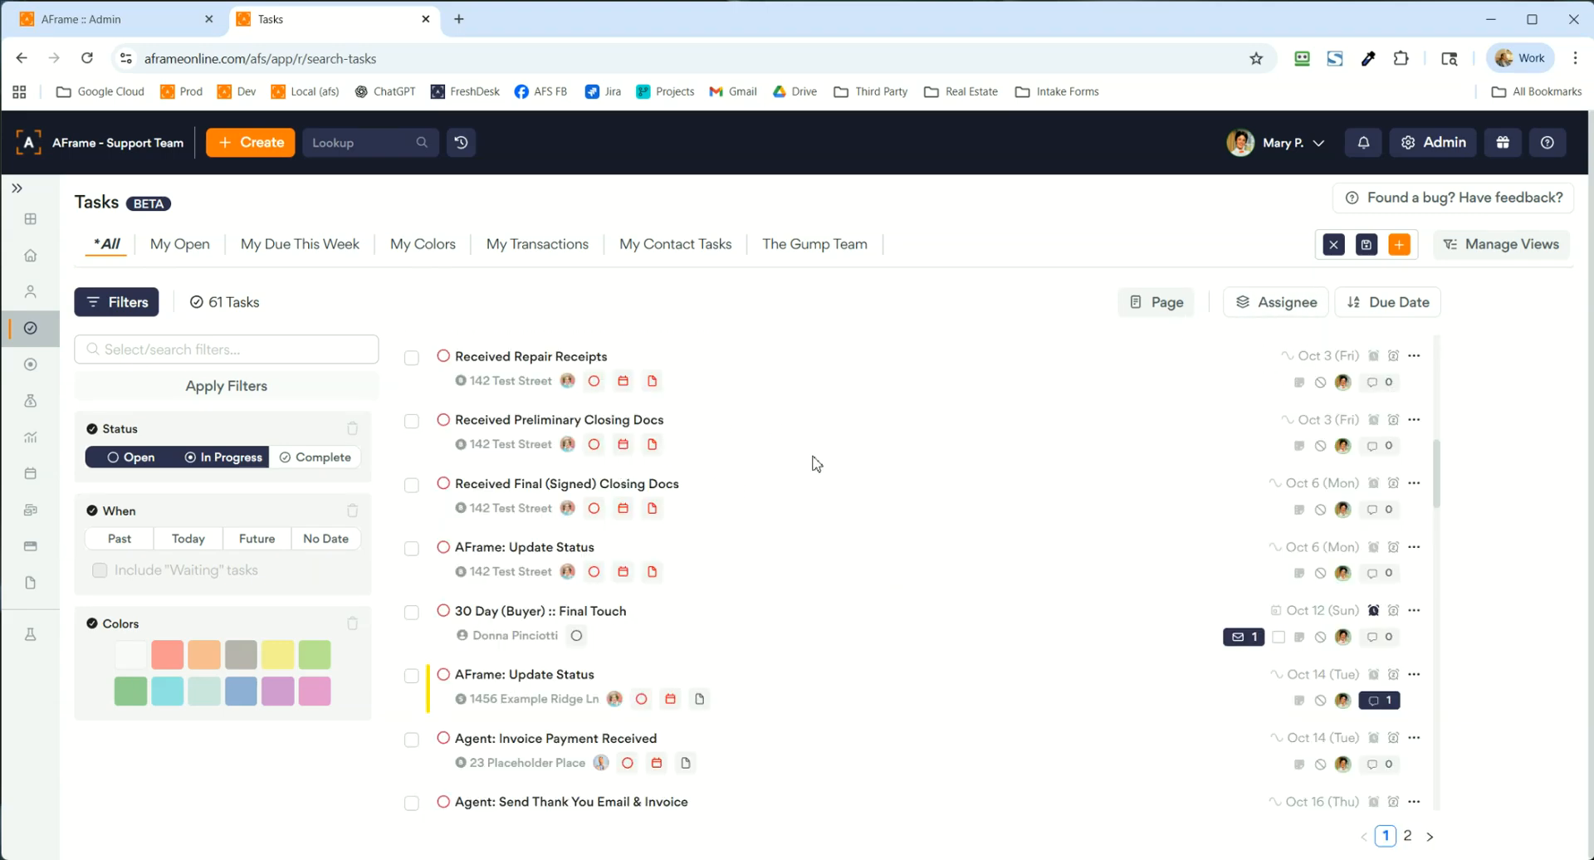
# - Collapse and re-expand the first assignee's task group
pyautogui.scroll(7, 781, 462)
pyautogui.click(487, 355)
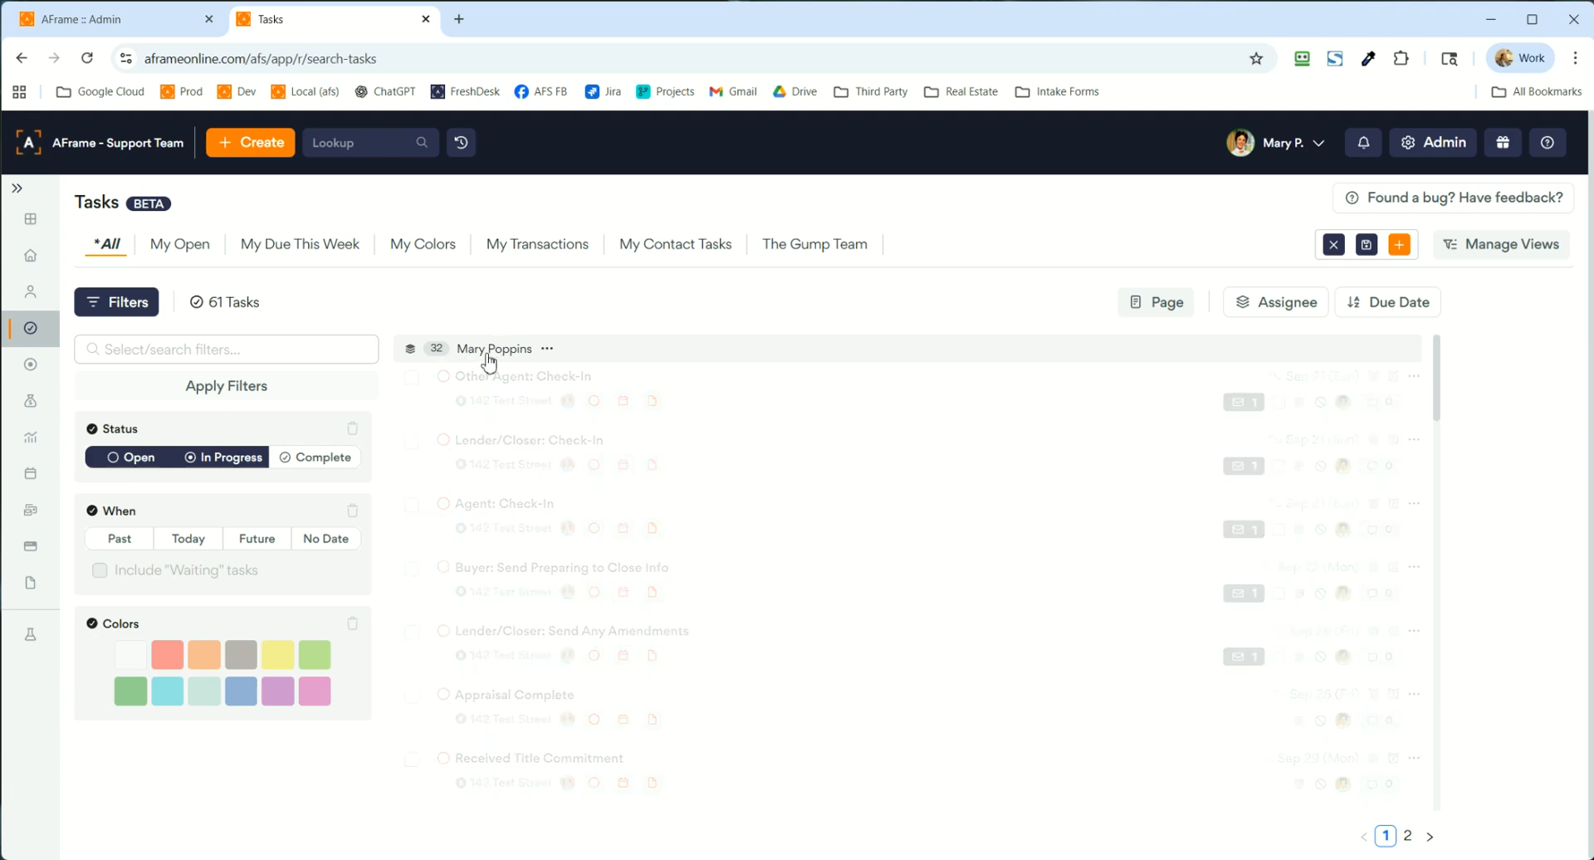
pyautogui.click(502, 389)
pyautogui.click(502, 389)
pyautogui.click(508, 352)
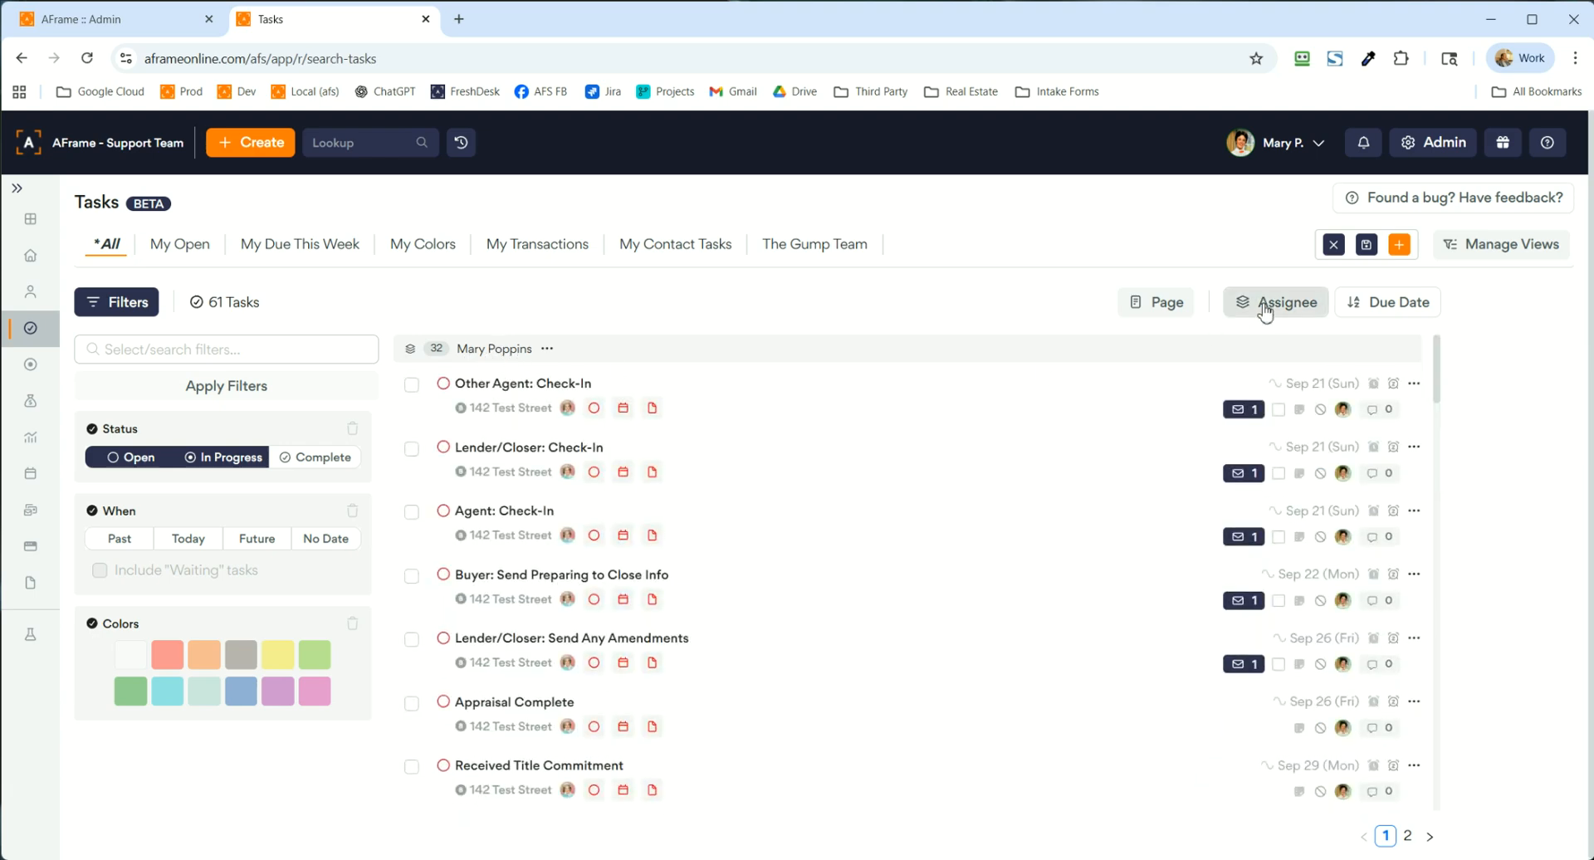
# - Group the tasks by Transaction in the All view and in The Gump Team view, and look through the transaction groups
pyautogui.click(1265, 309)
pyautogui.click(1277, 486)
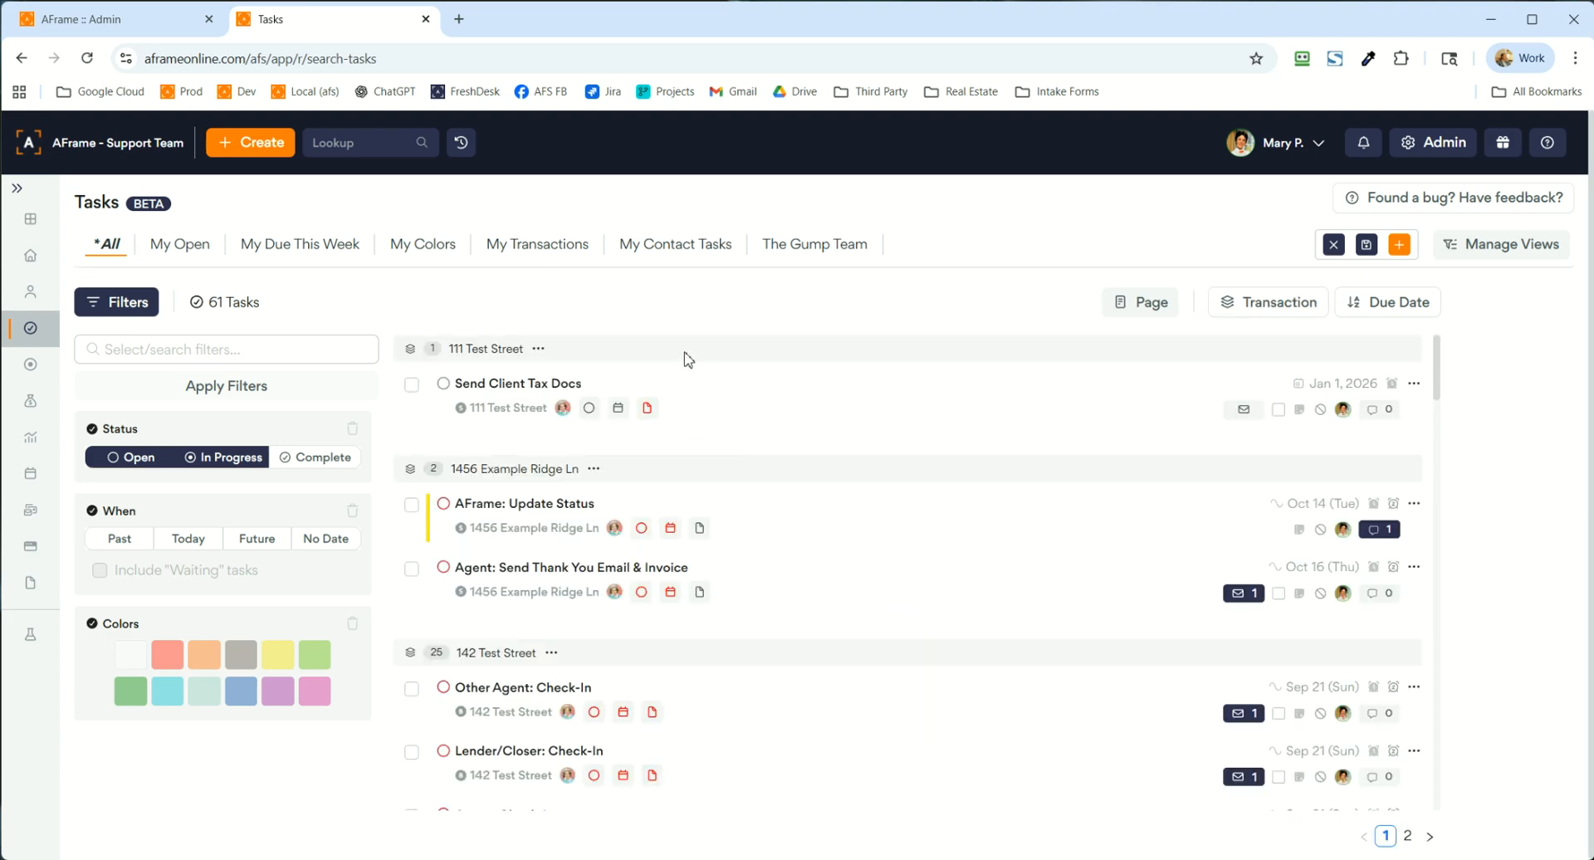
pyautogui.click(816, 249)
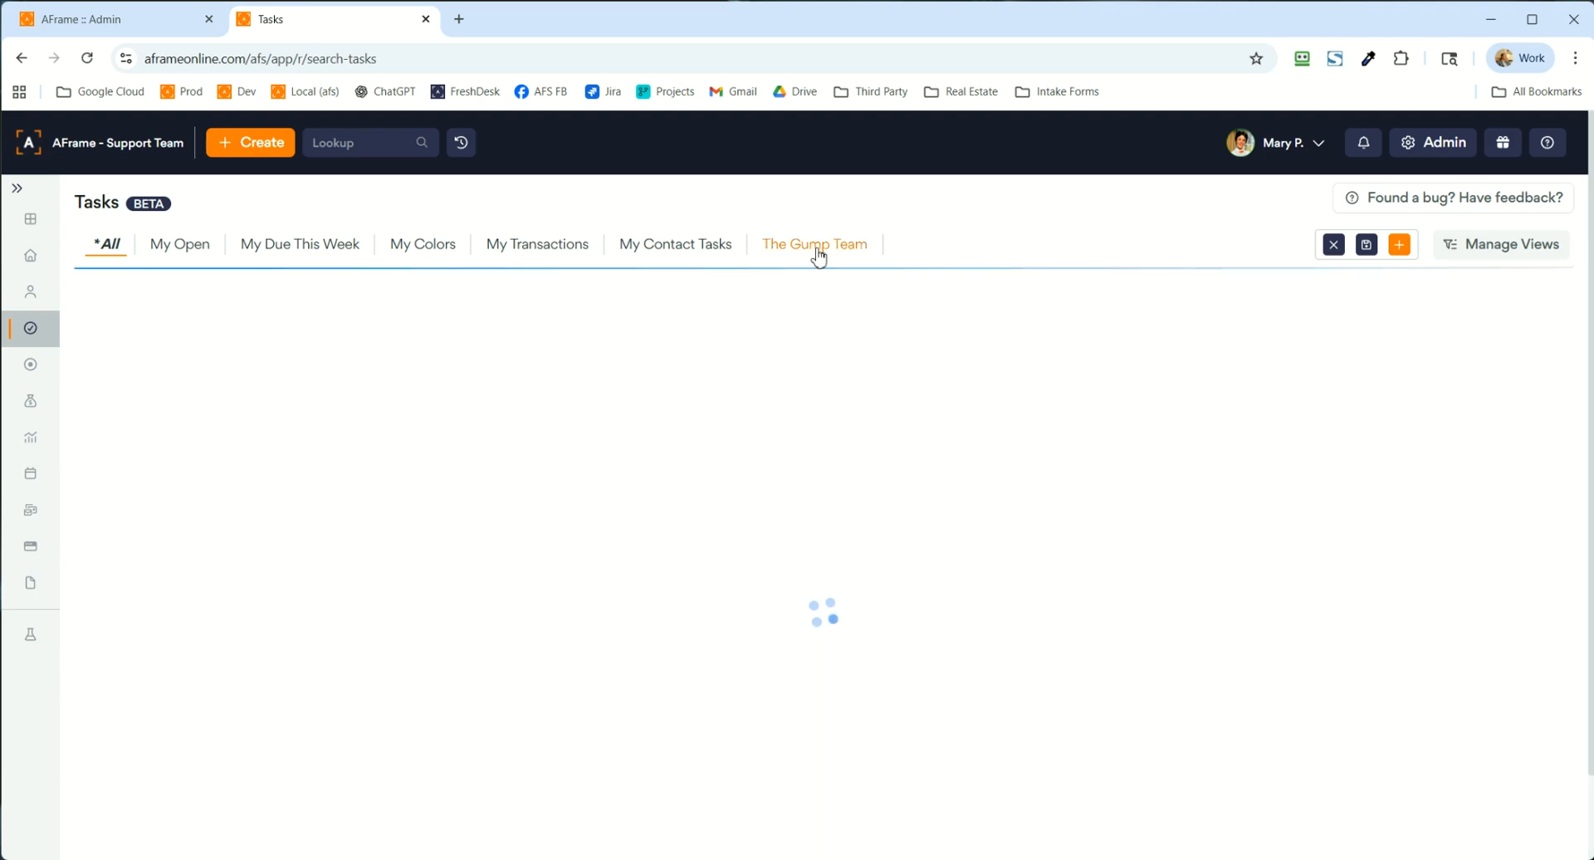
pyautogui.click(1242, 304)
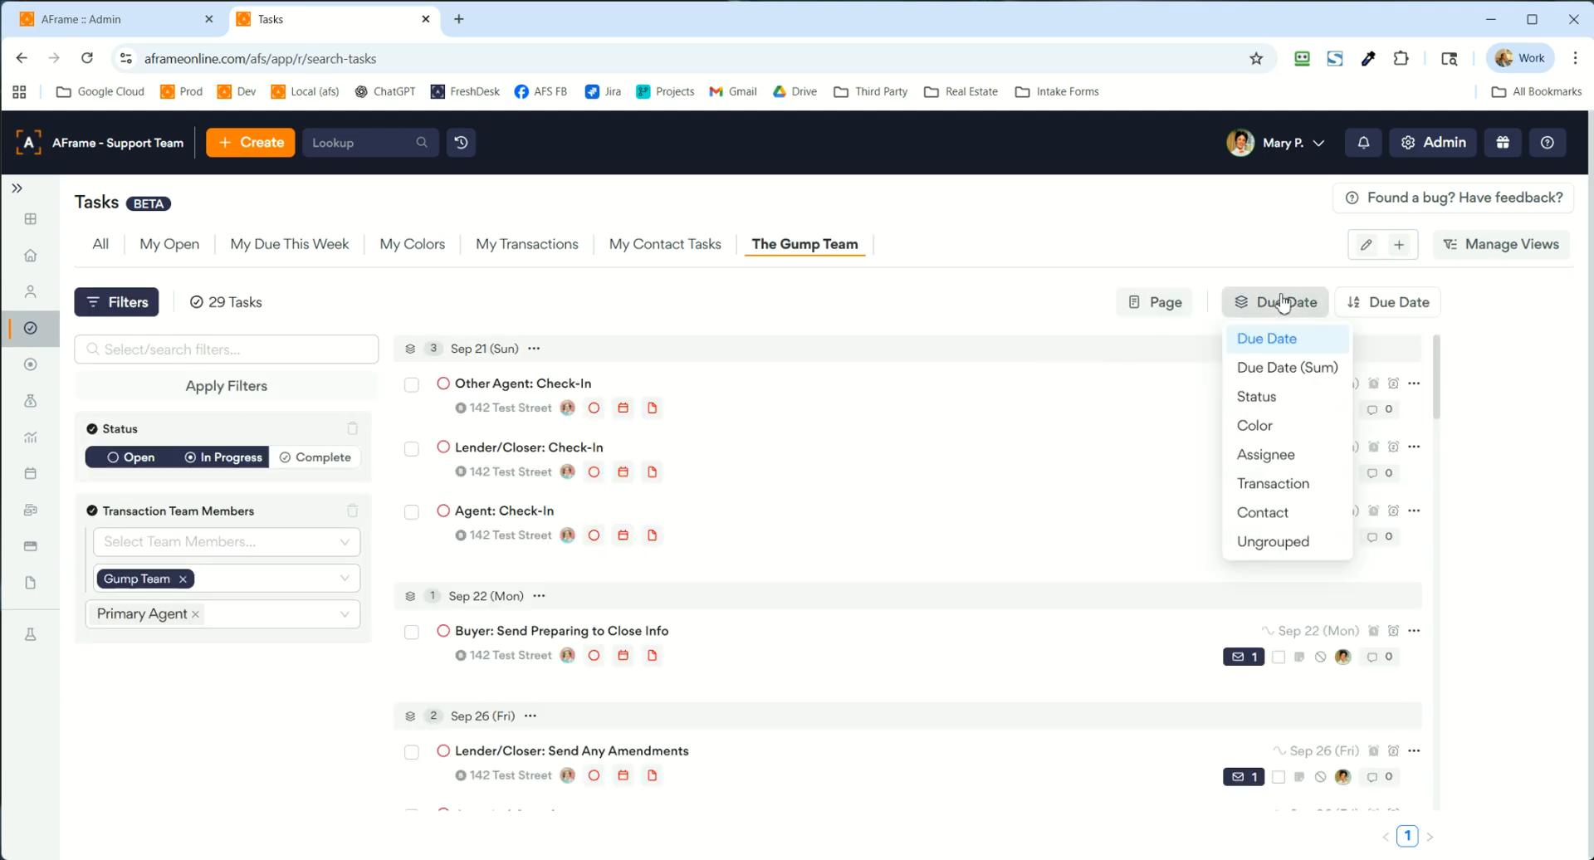
pyautogui.click(1272, 486)
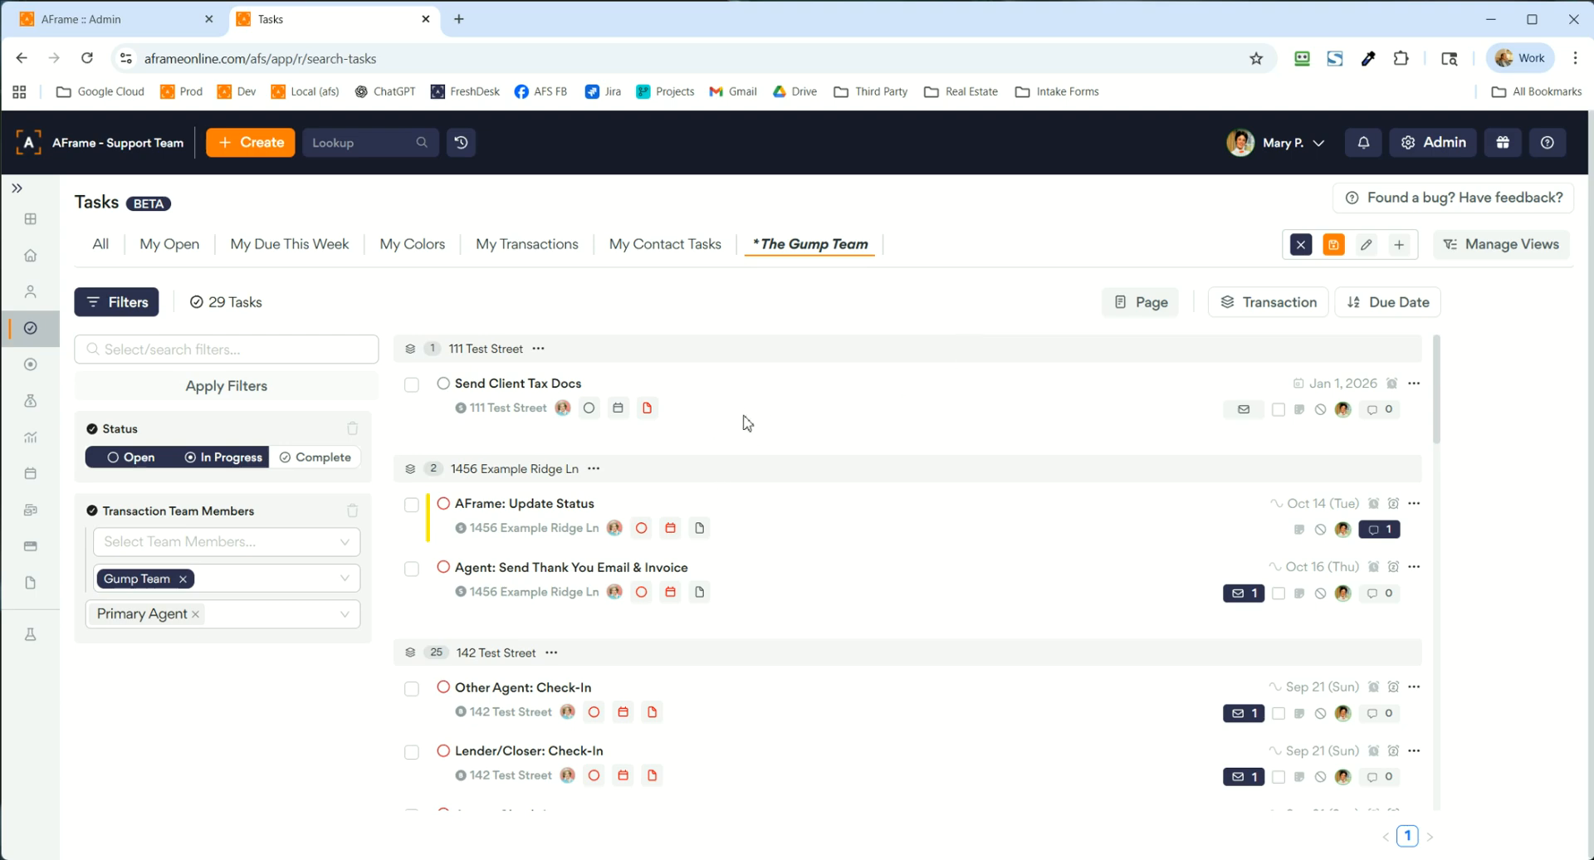
pyautogui.scroll(-3, 722, 433)
pyautogui.scroll(-11, 729, 453)
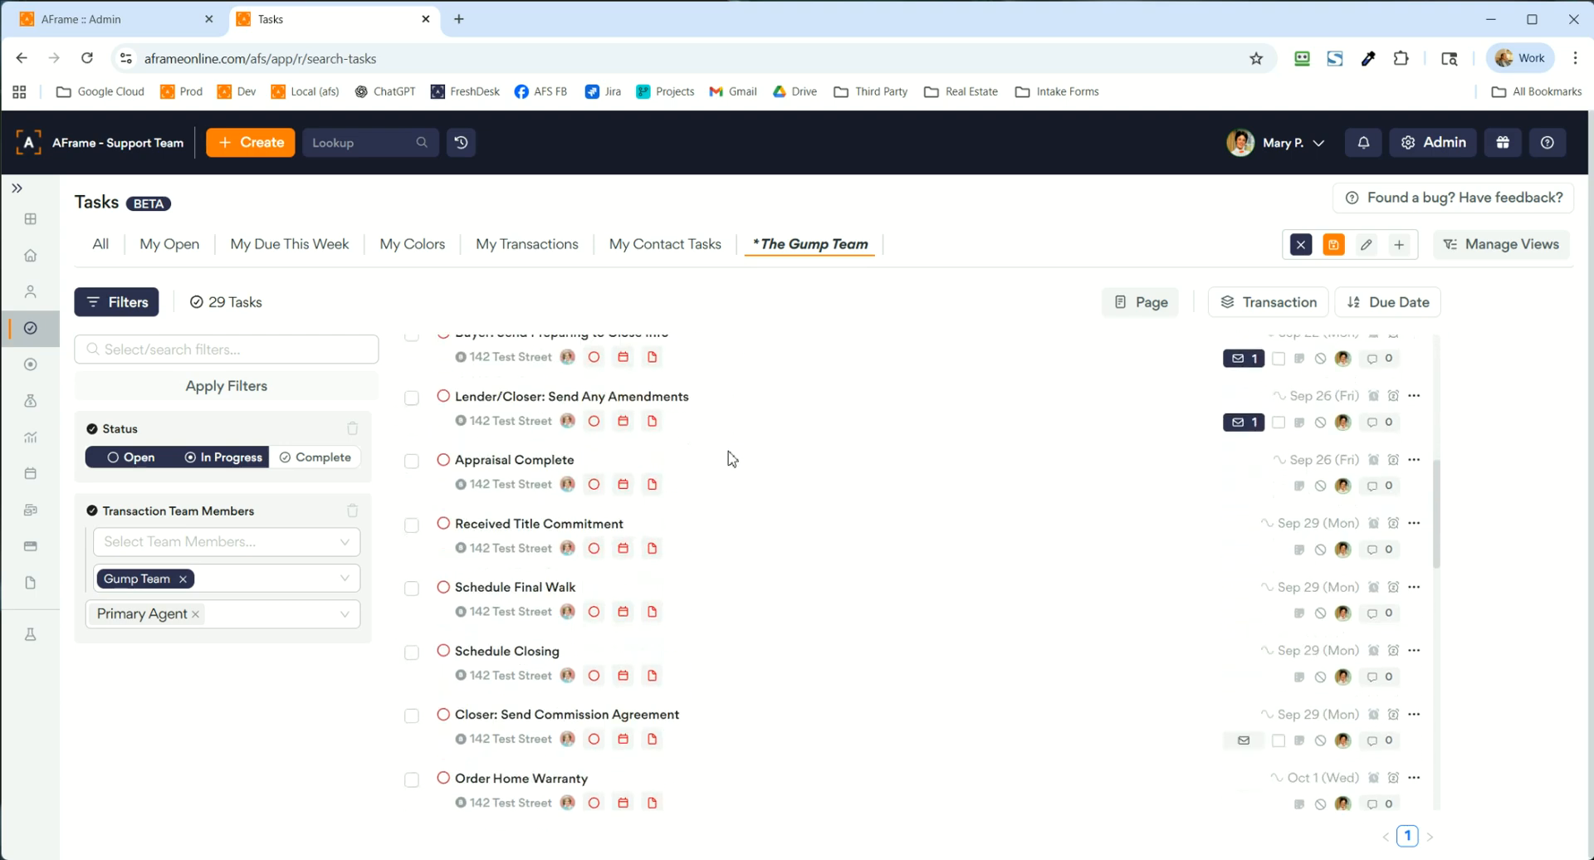
pyautogui.scroll(7, 739, 469)
pyautogui.scroll(6, 737, 473)
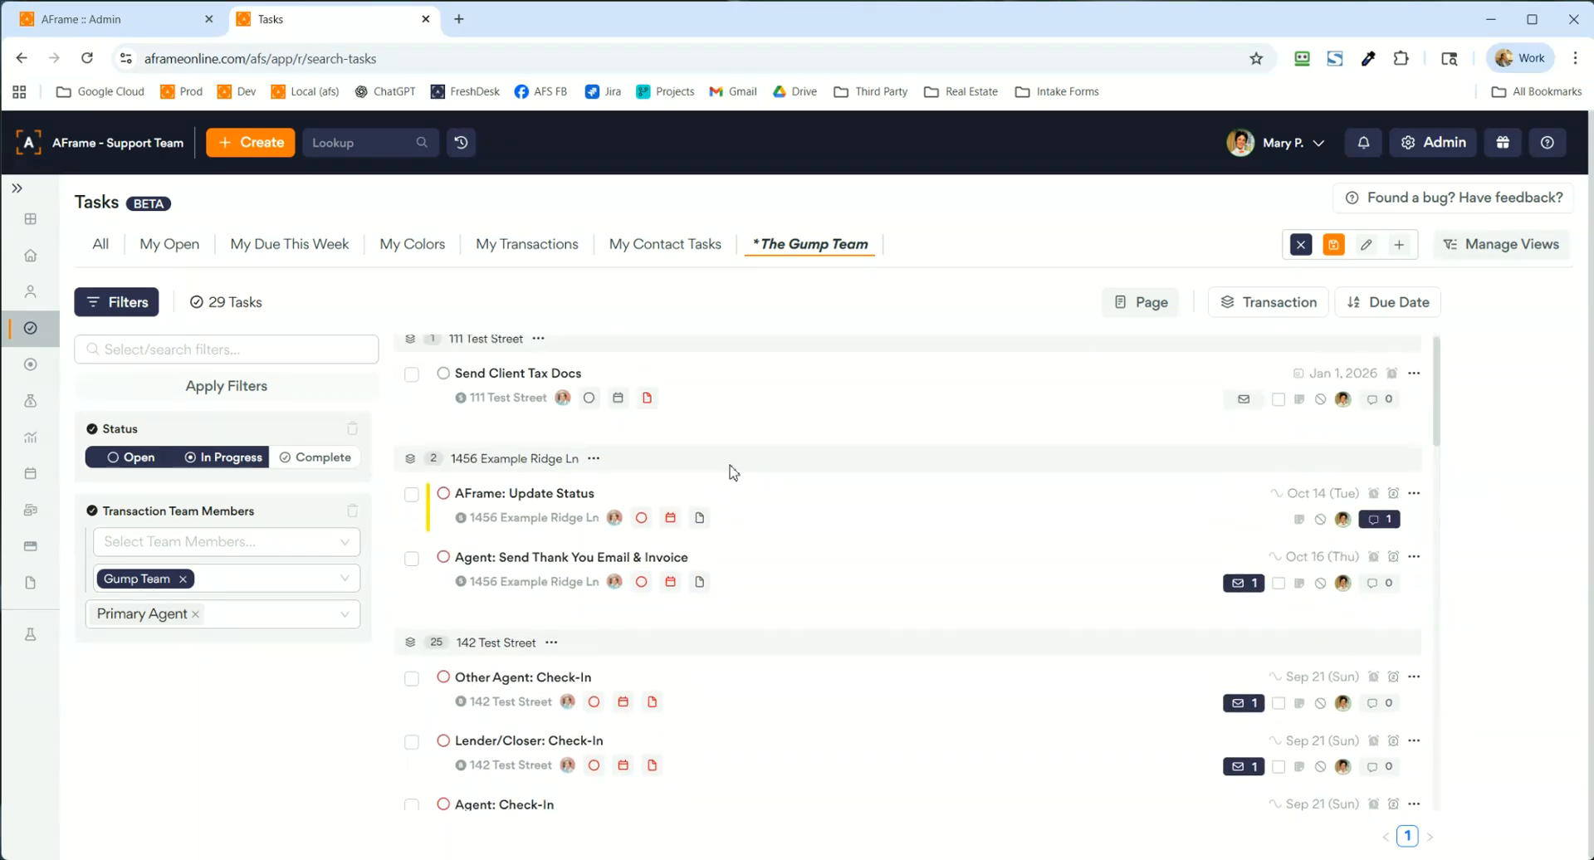
# - Try grouping The Gump Team tasks by Contact and as Ungrouped, and look through the ungrouped list
pyautogui.click(1268, 302)
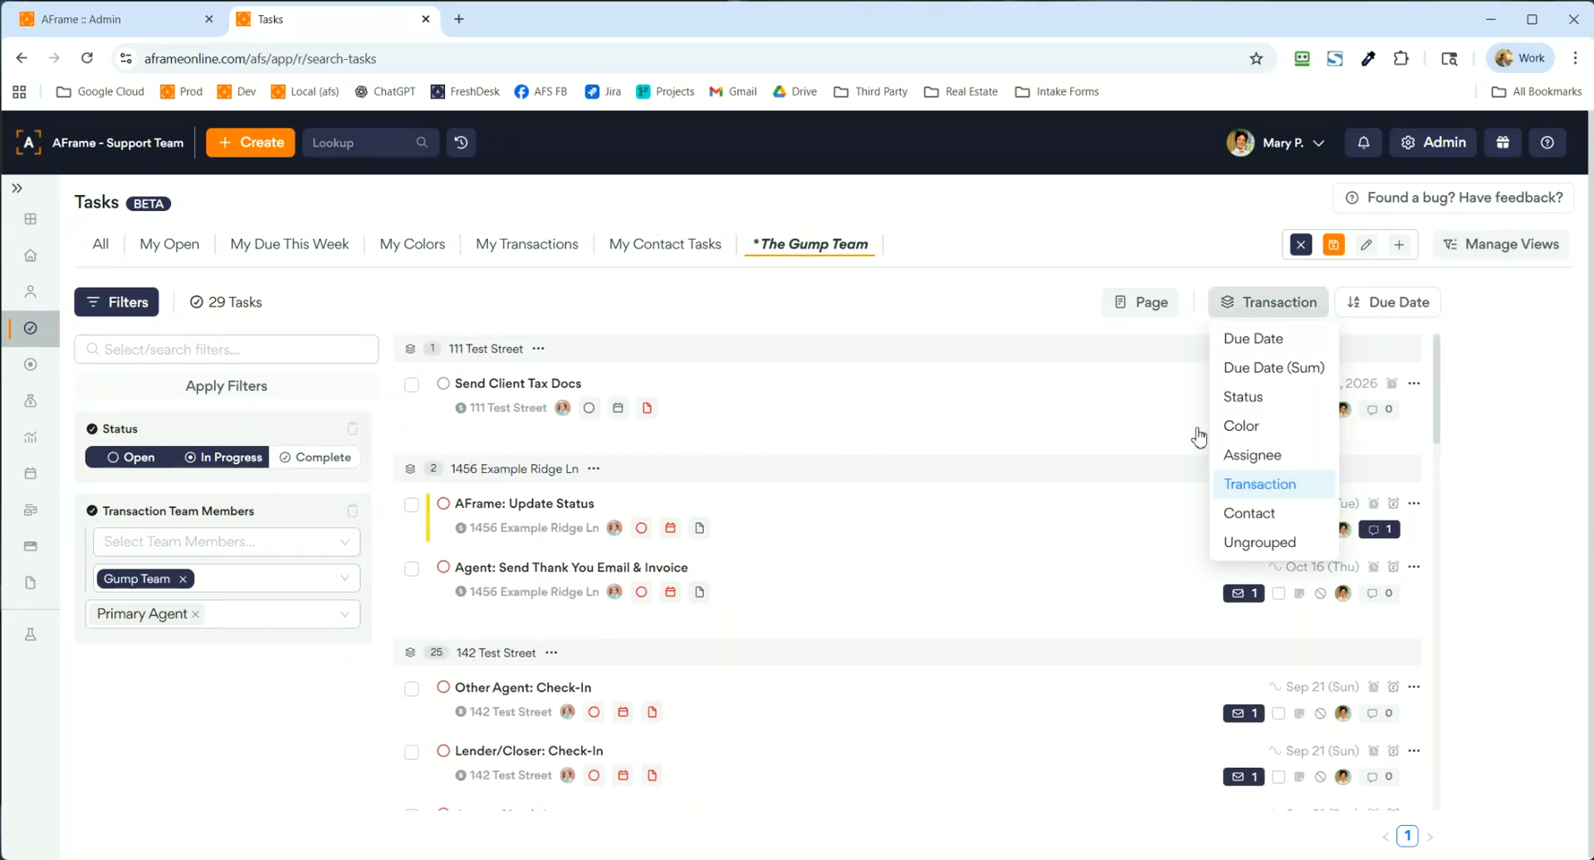
pyautogui.click(1250, 514)
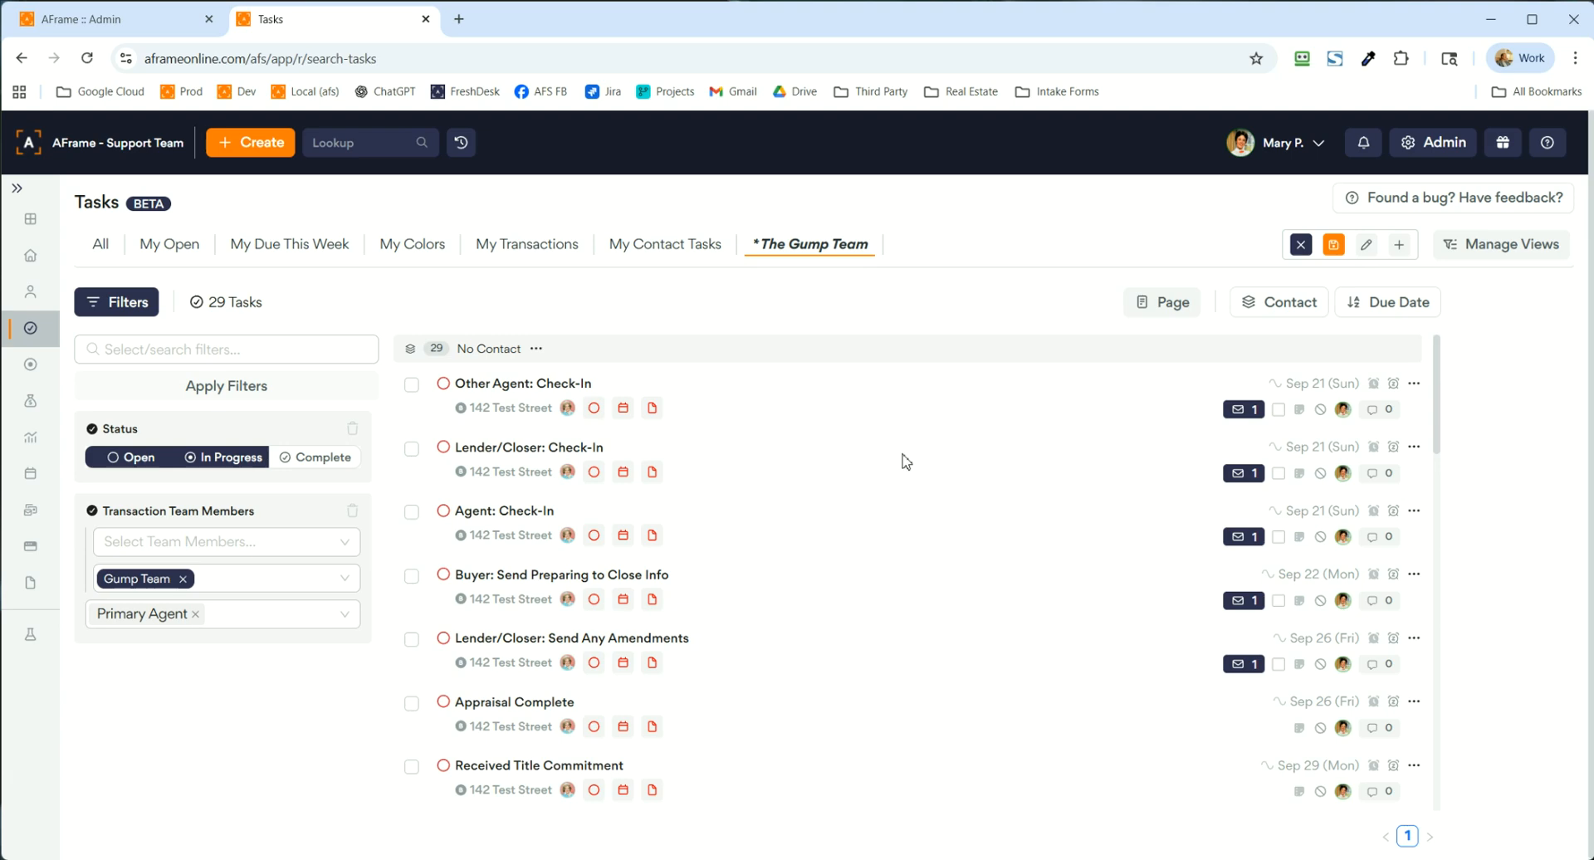
pyautogui.click(1278, 309)
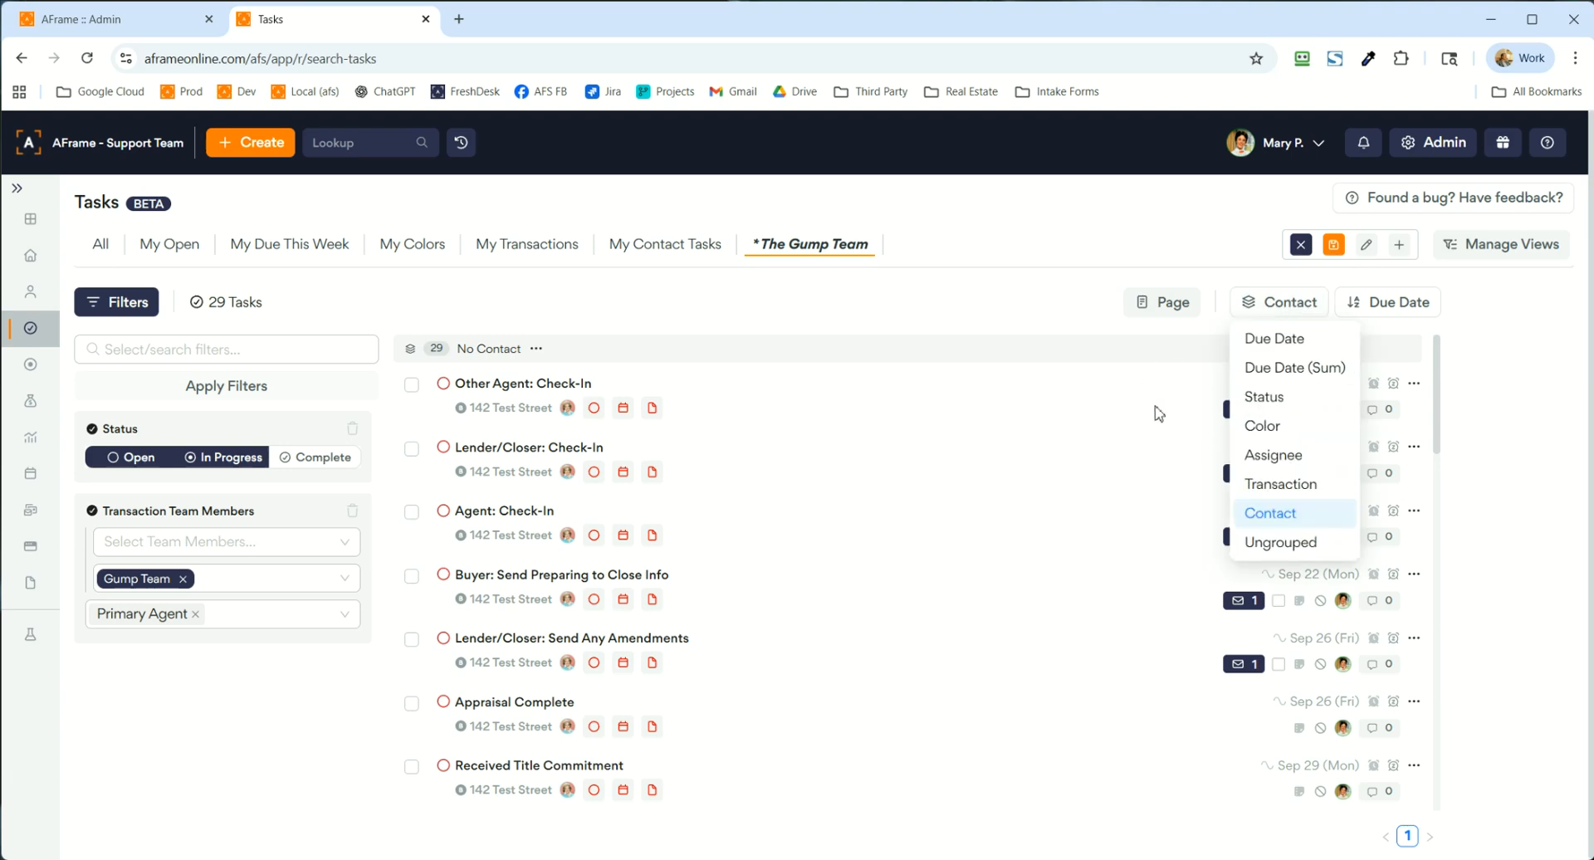
pyautogui.click(1275, 544)
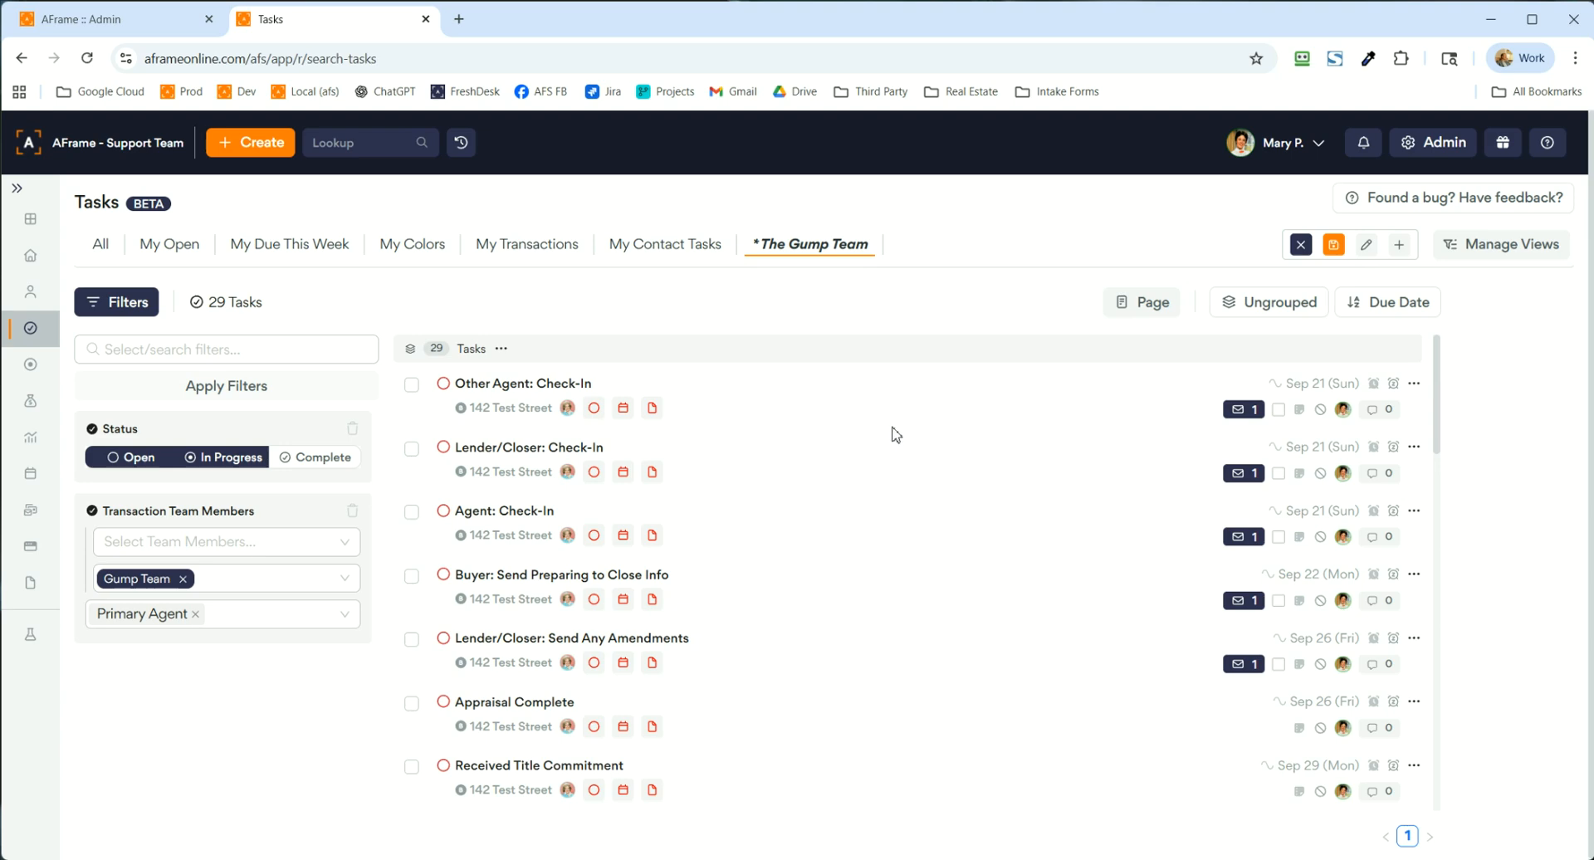
pyautogui.scroll(-12, 925, 524)
pyautogui.scroll(12, 930, 509)
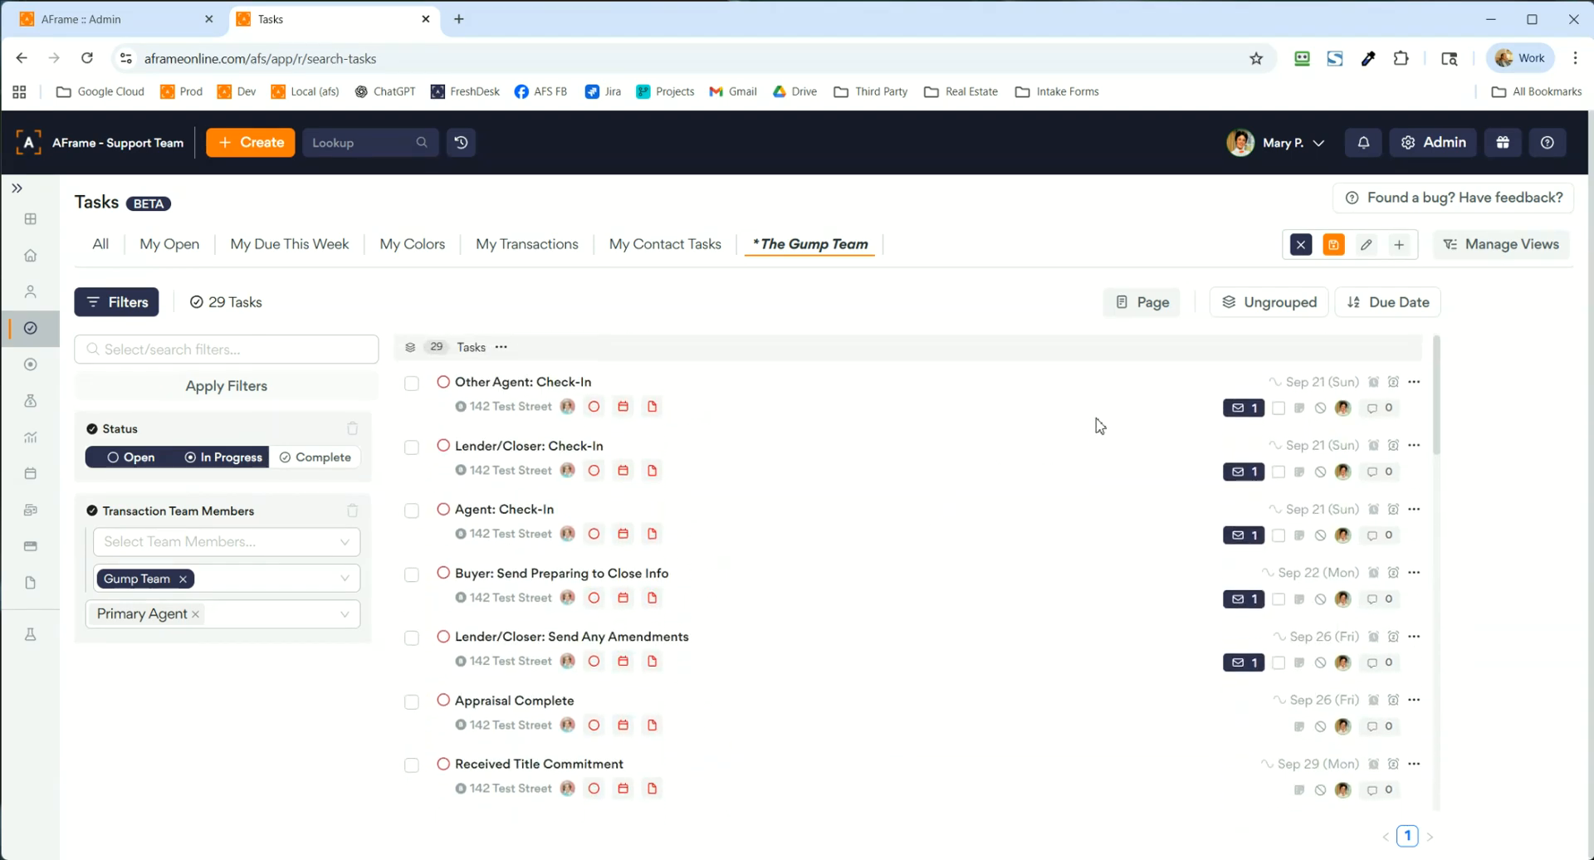
# - View the available grouping and sorting options and group The Gump Team tasks by Transaction again
pyautogui.click(1269, 302)
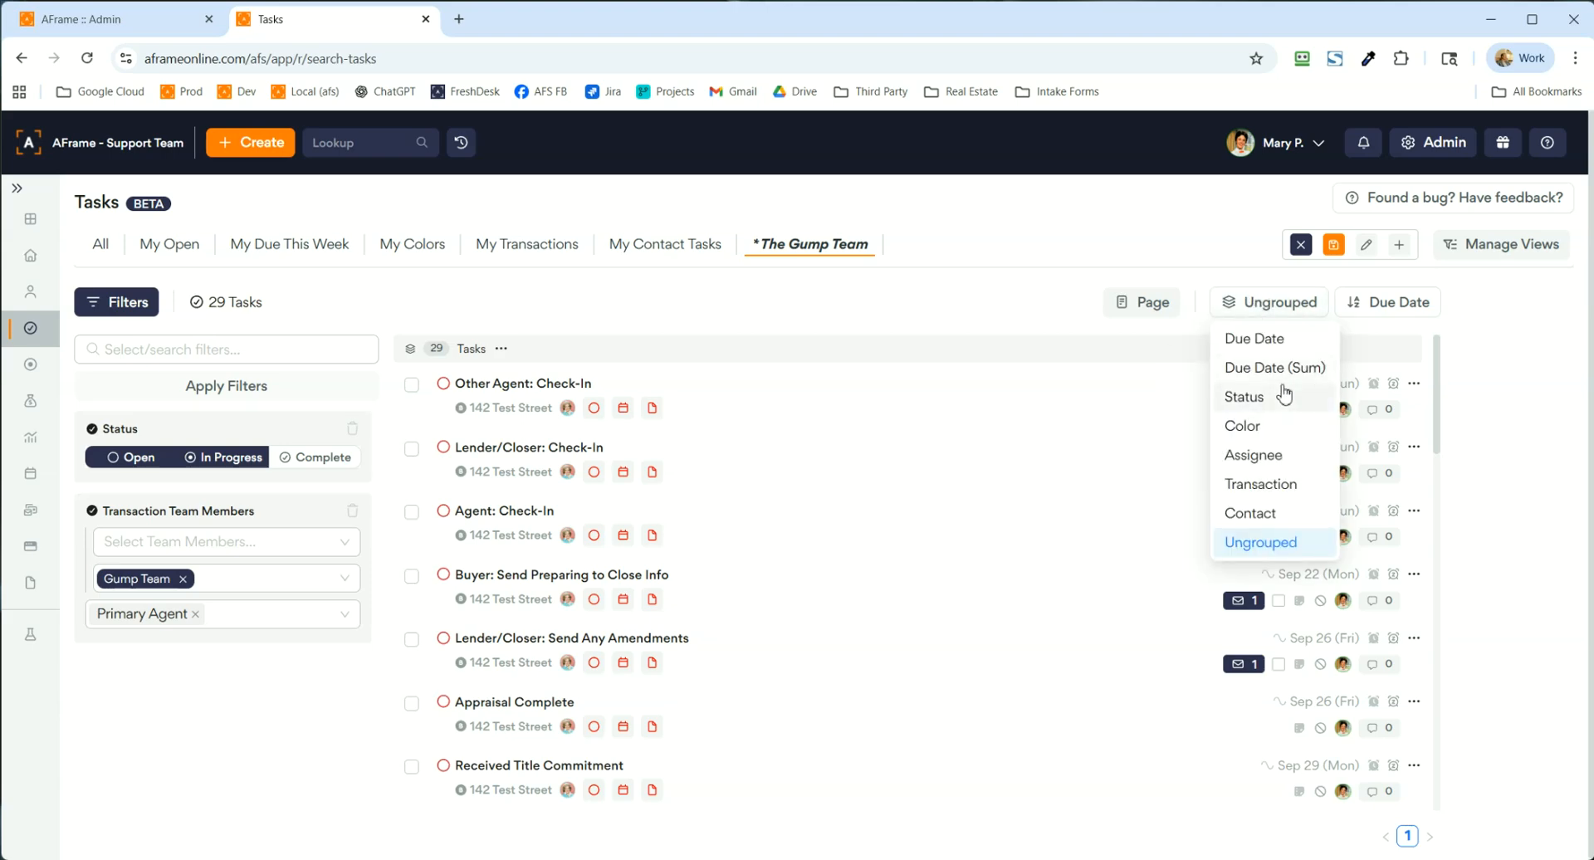
pyautogui.click(1405, 302)
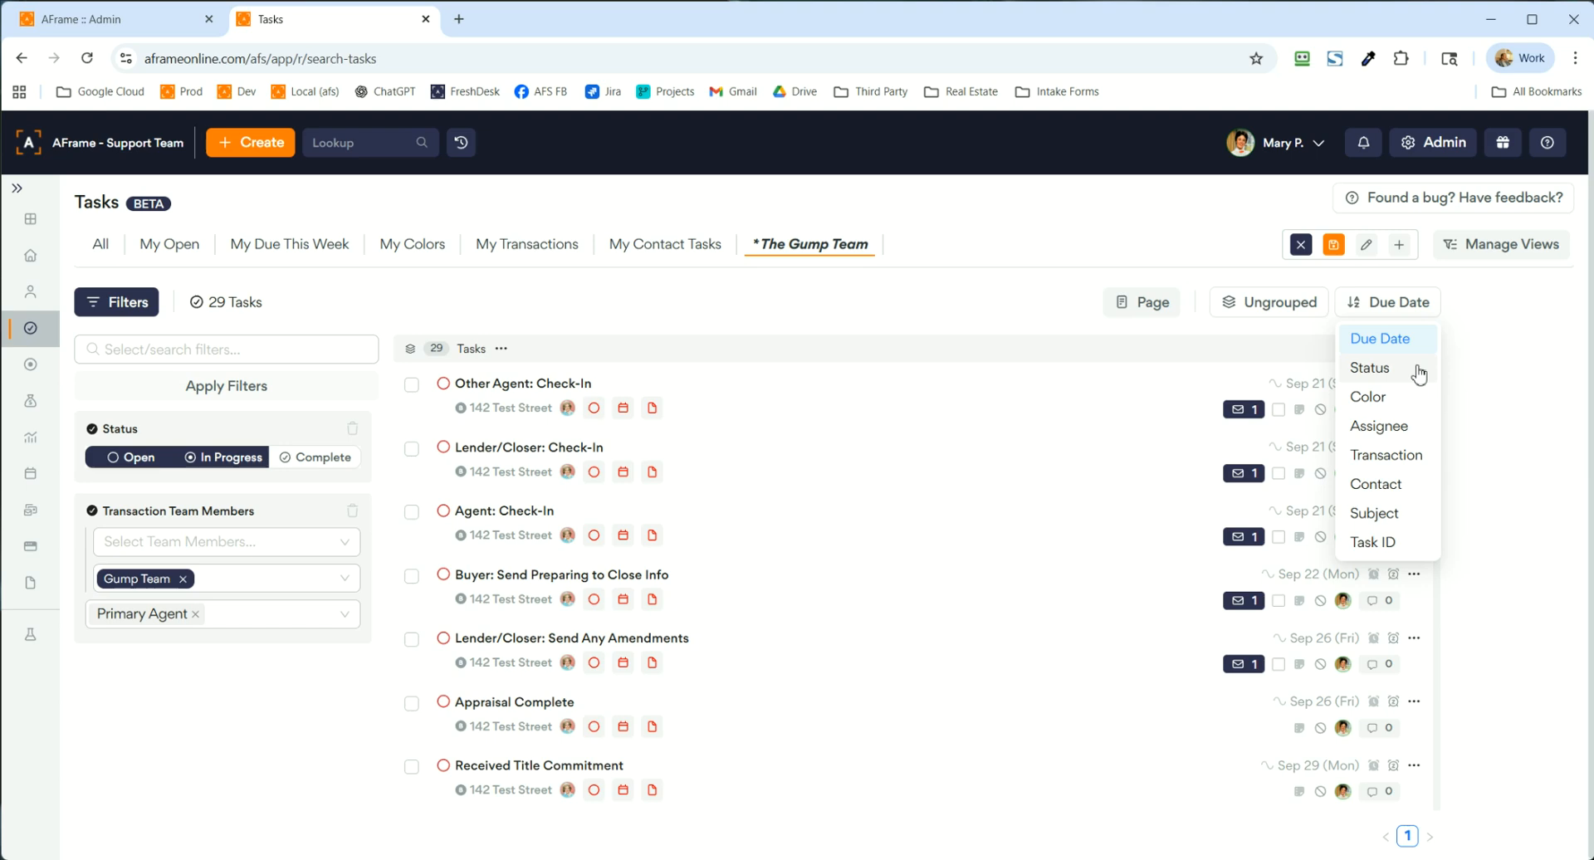
pyautogui.click(1274, 342)
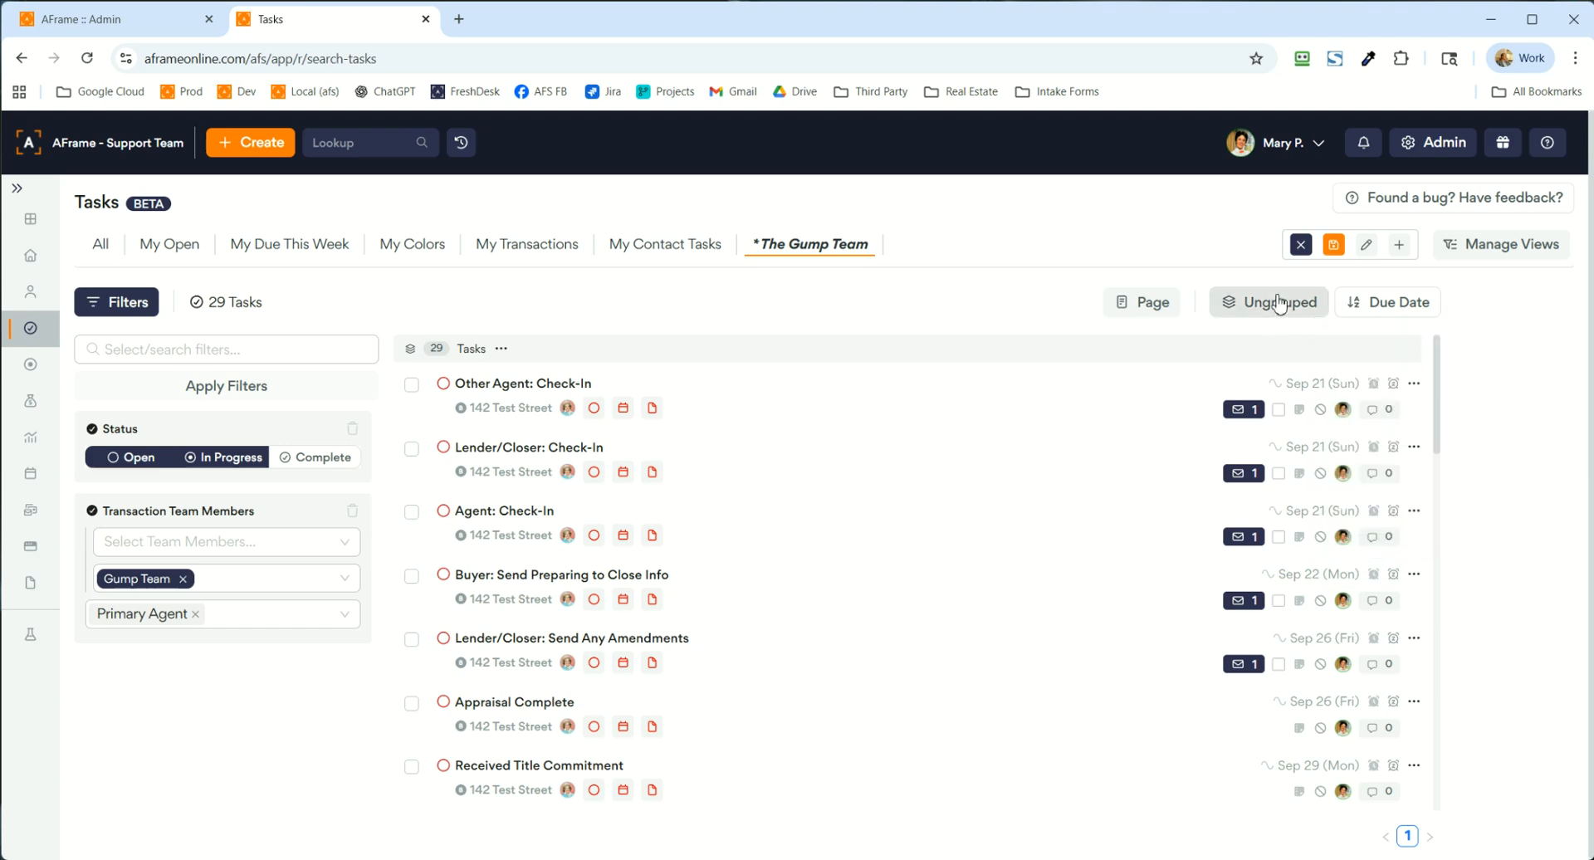
pyautogui.click(1271, 313)
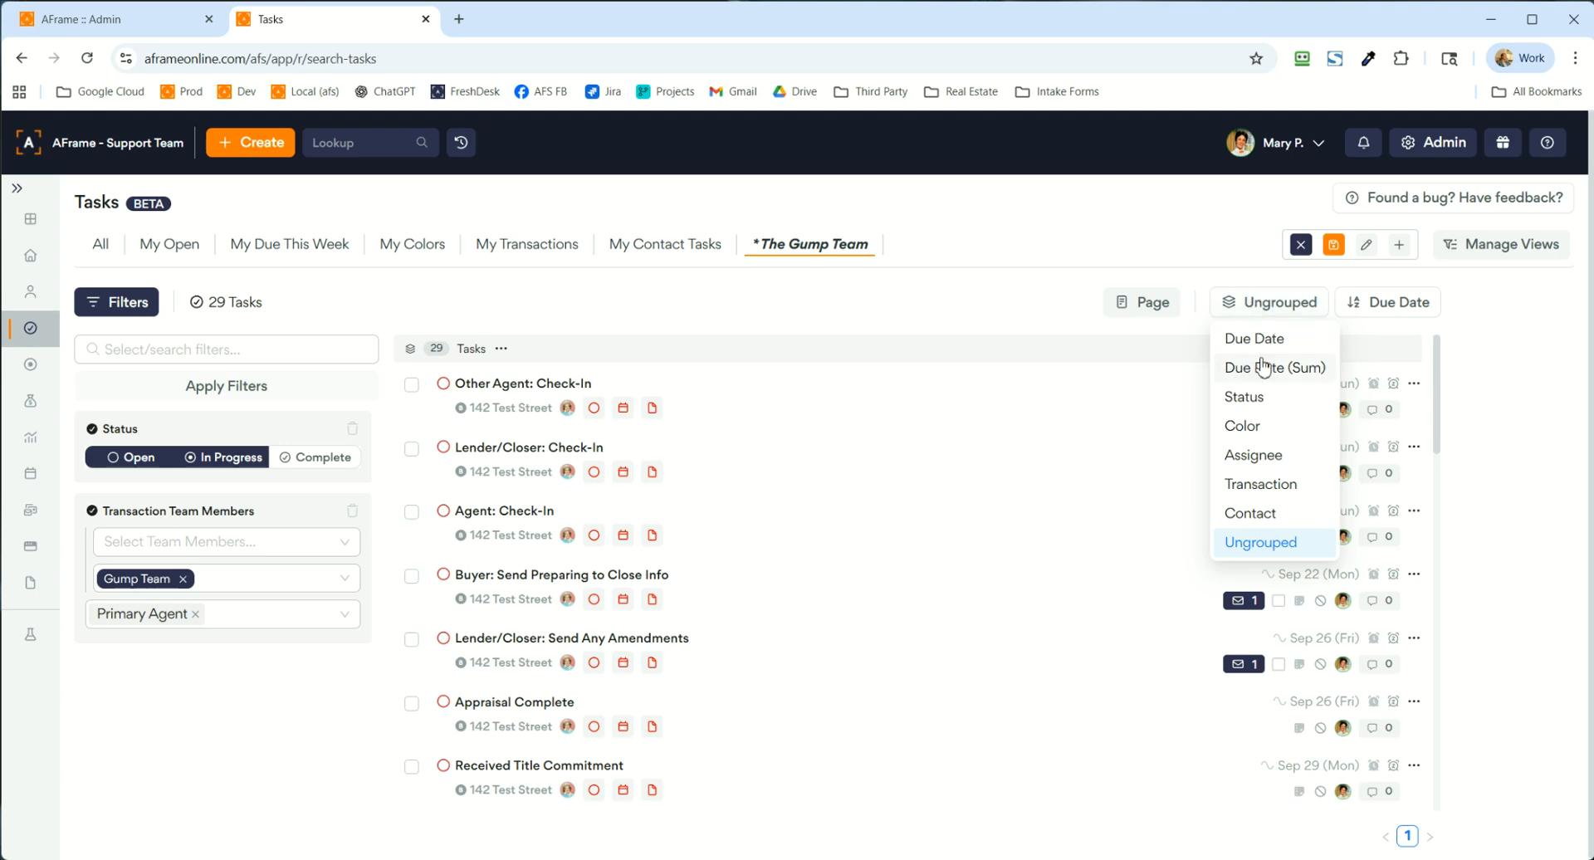
pyautogui.click(1269, 484)
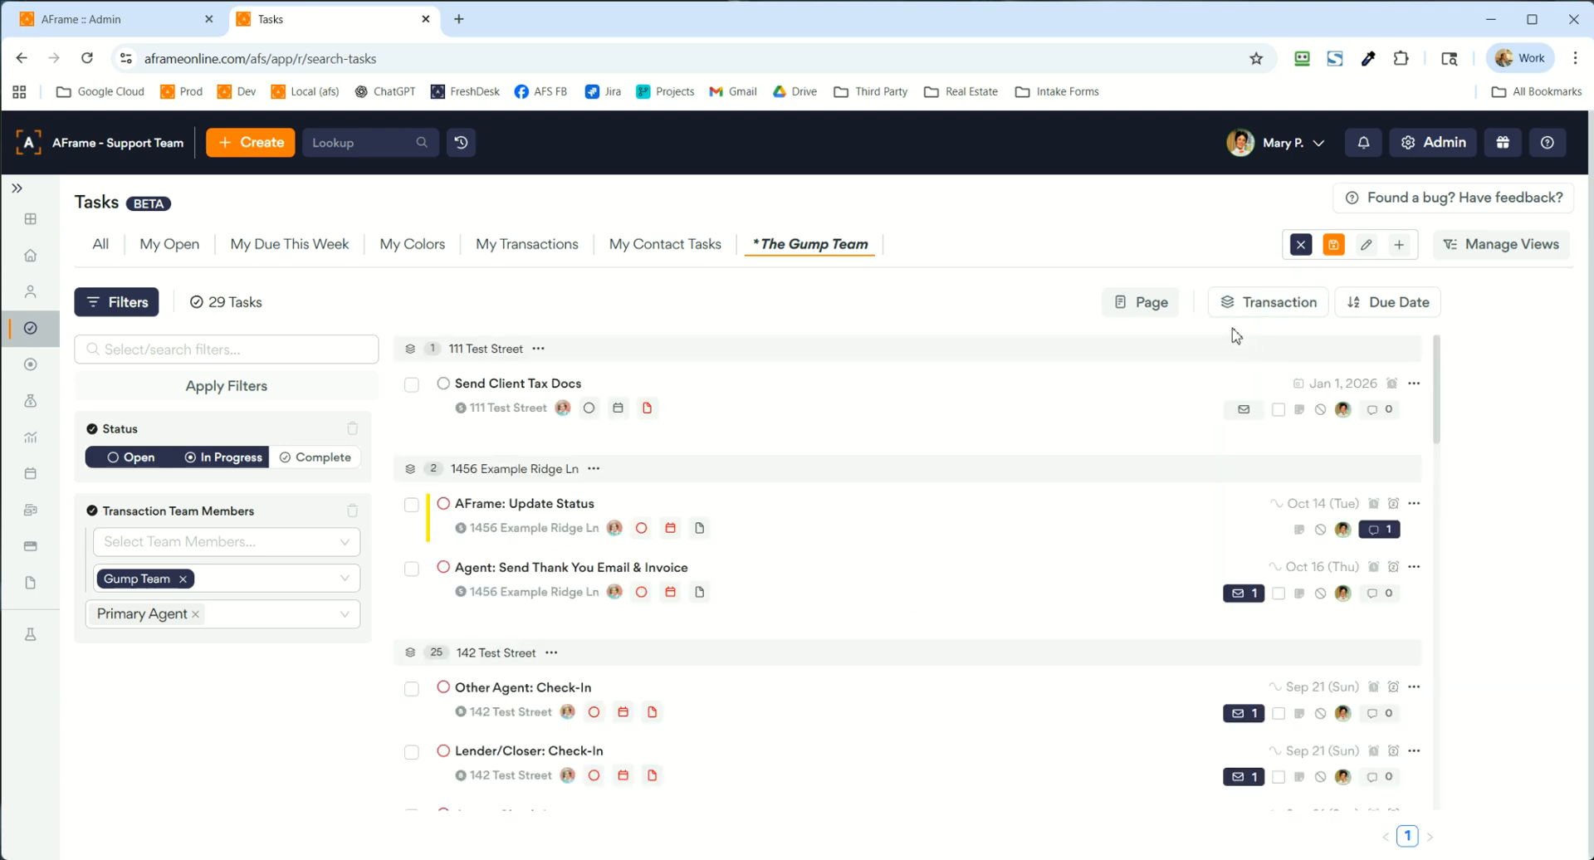
# - Try sorting the tasks within the transaction groups by Color, and return the sort order to Due Date
pyautogui.click(1370, 302)
pyautogui.click(1378, 396)
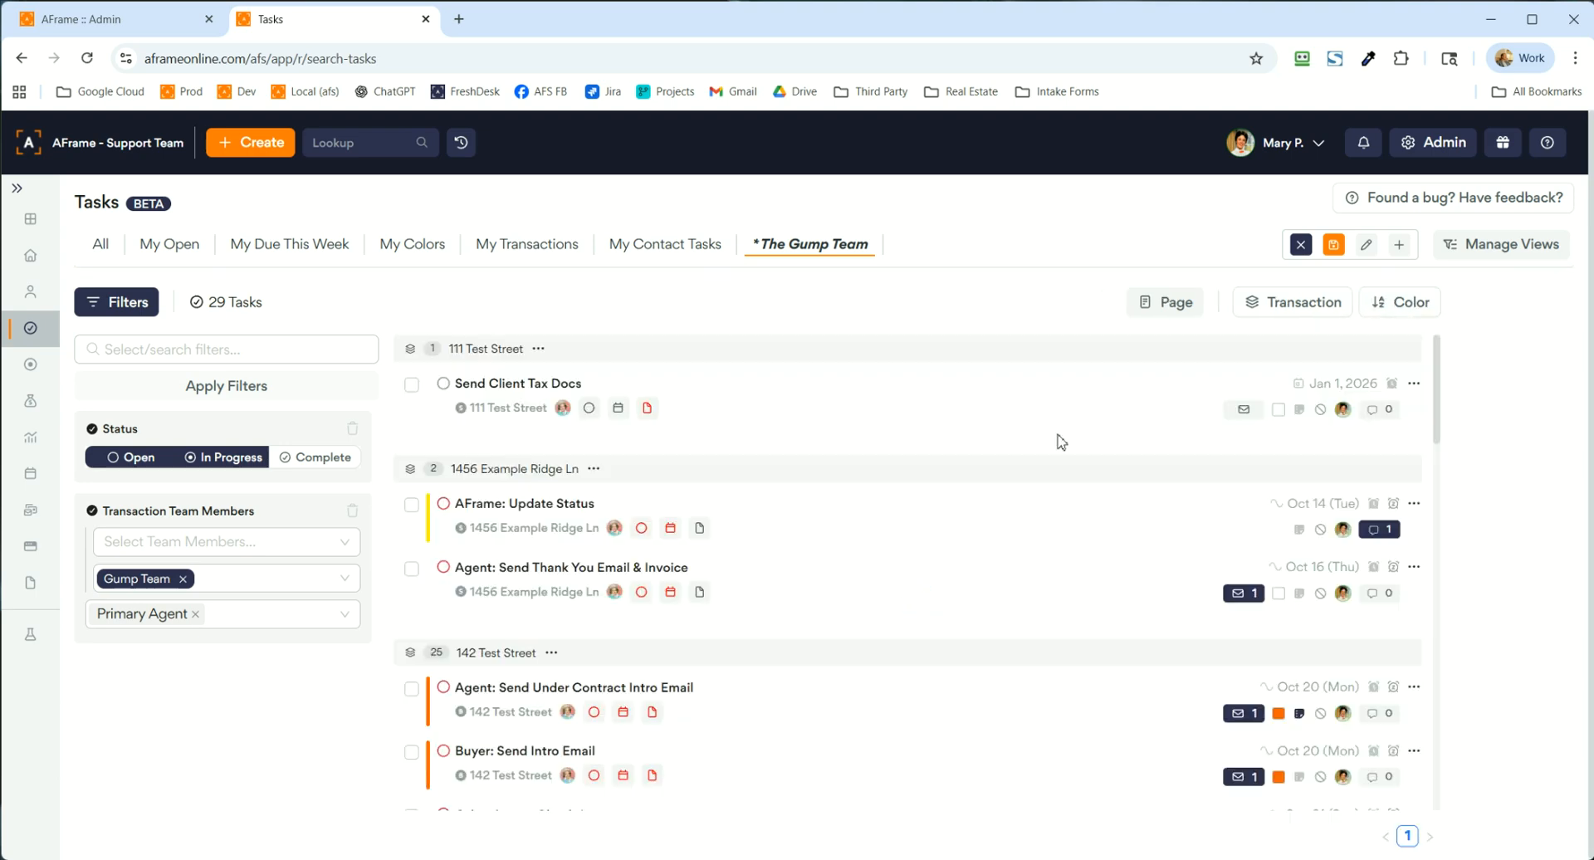
pyautogui.scroll(-5, 942, 573)
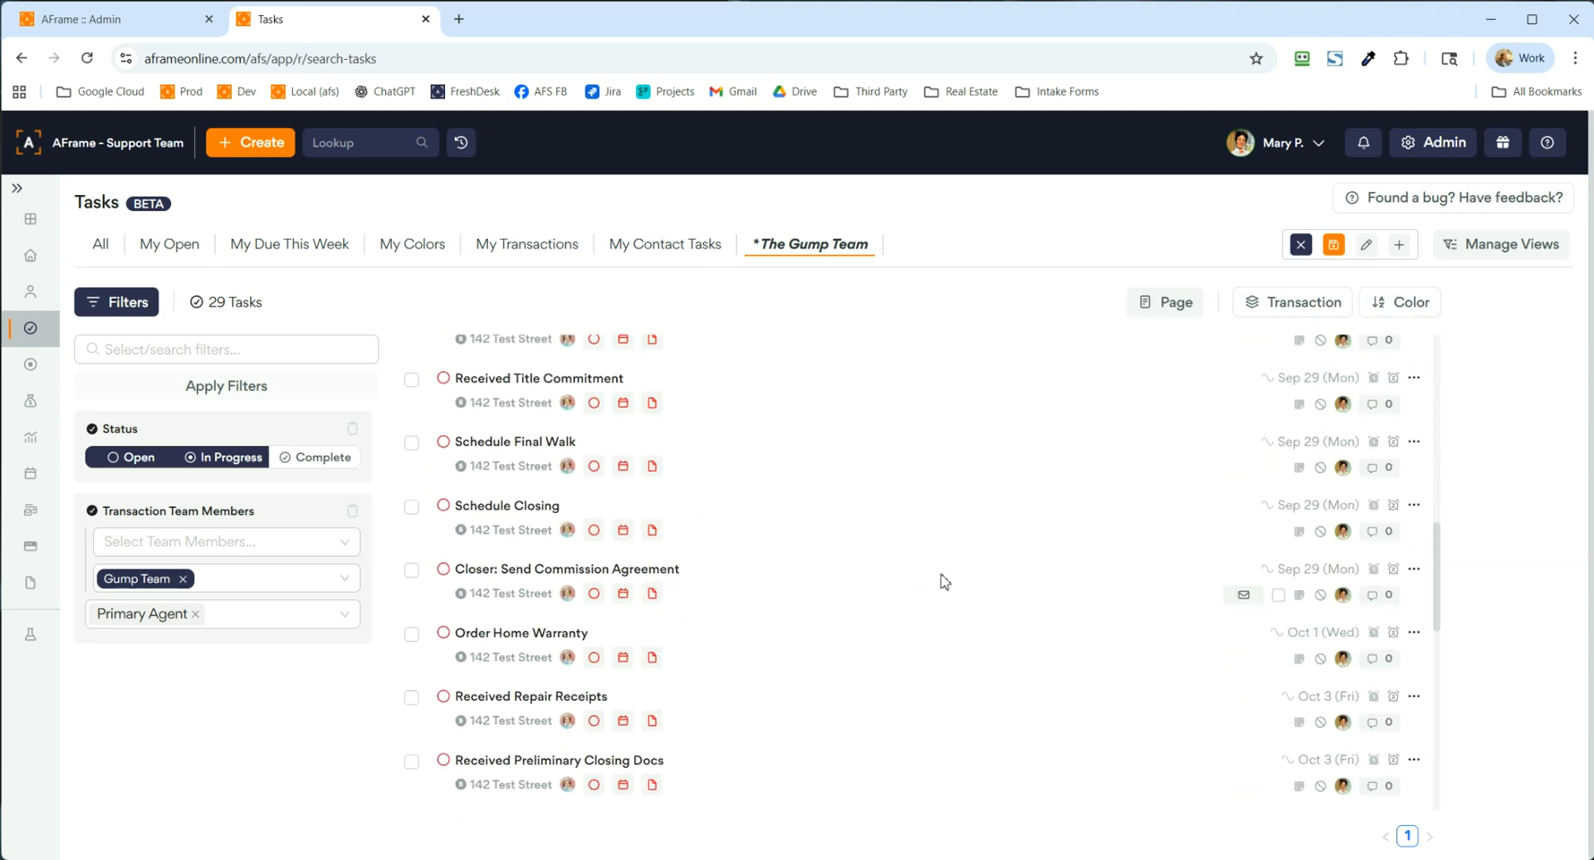
pyautogui.click(1412, 302)
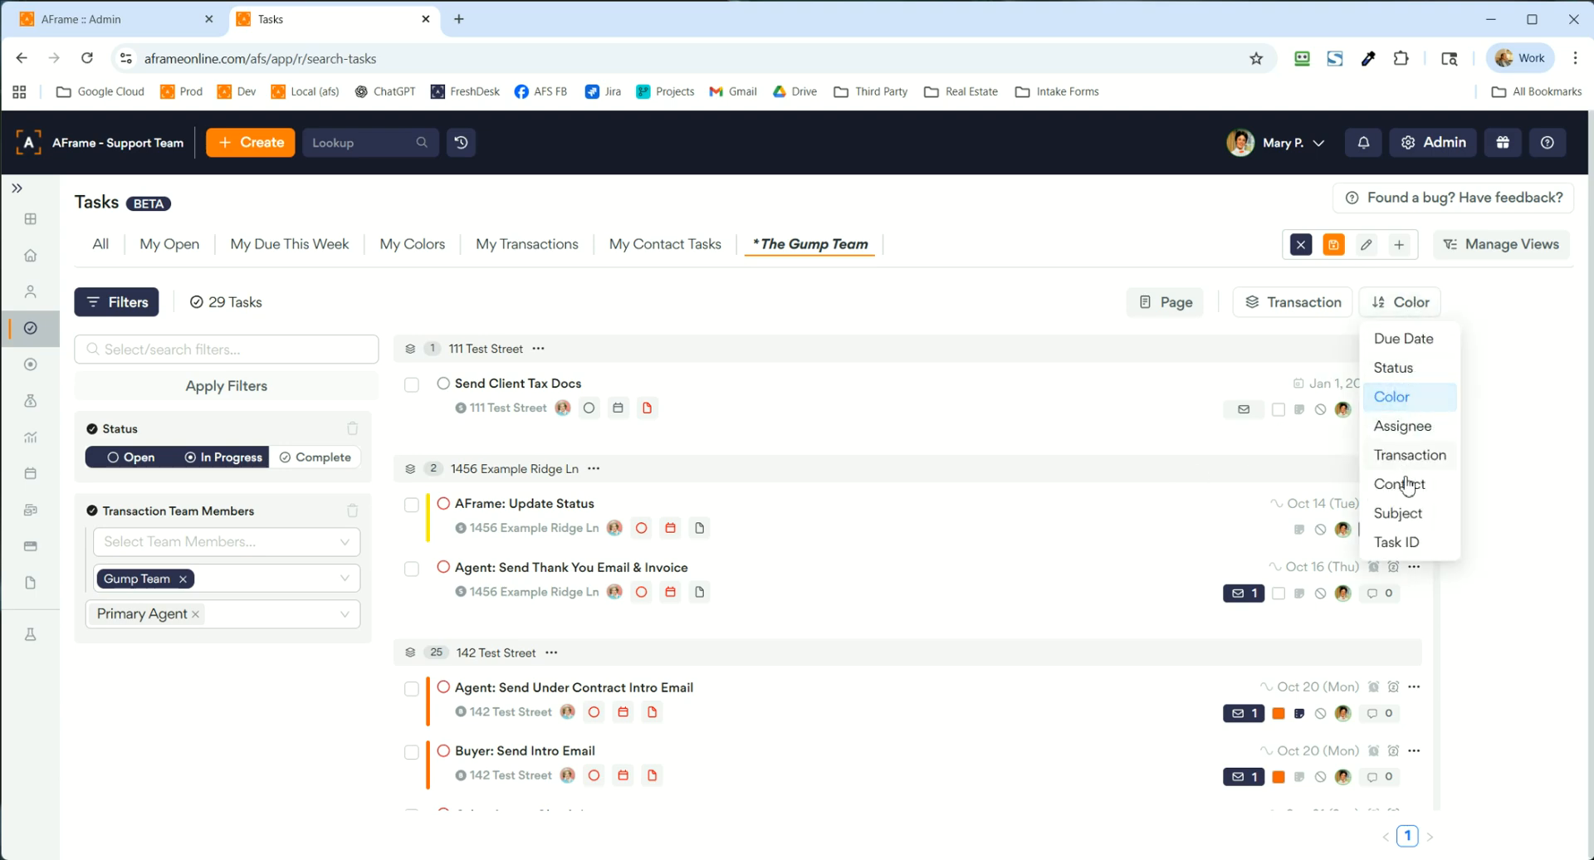
pyautogui.click(1411, 339)
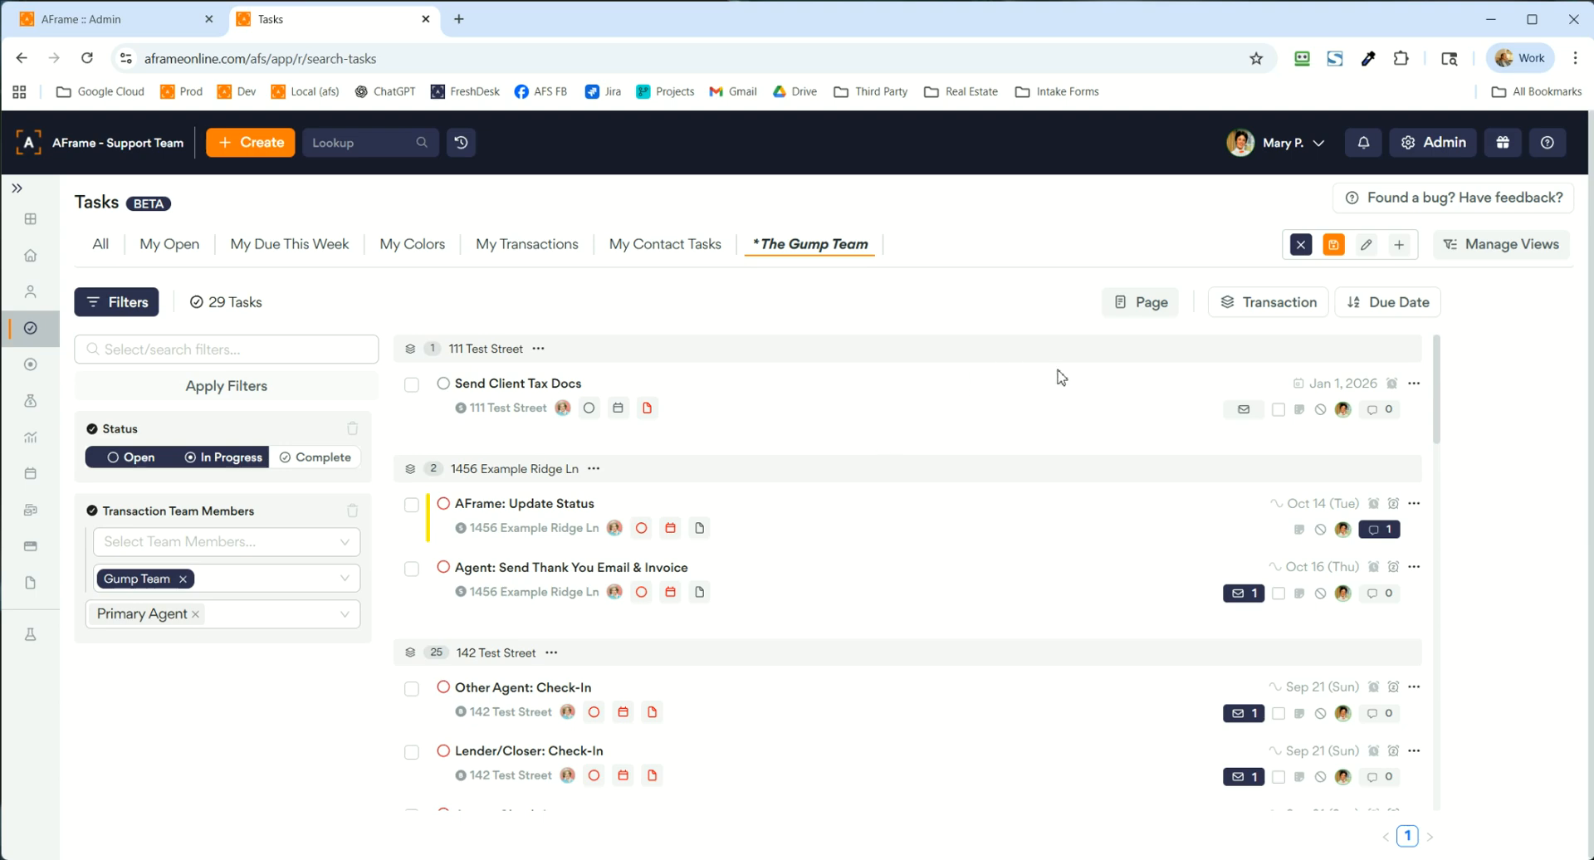
# - Check all tasks on the page in The Gump Team view and switch back to the All view
pyautogui.click(1163, 303)
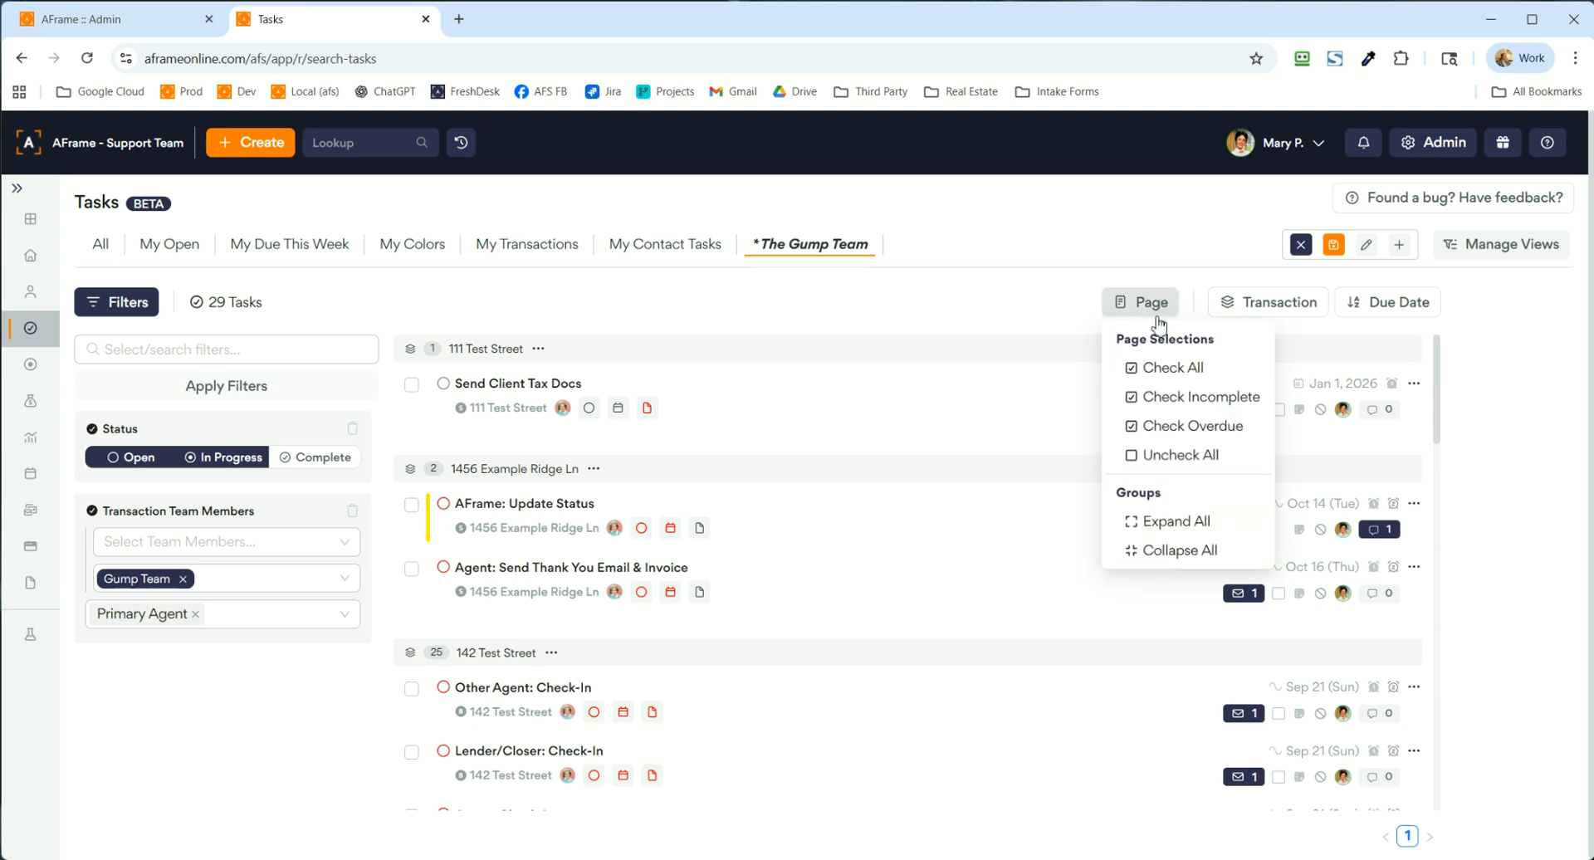
pyautogui.click(1182, 374)
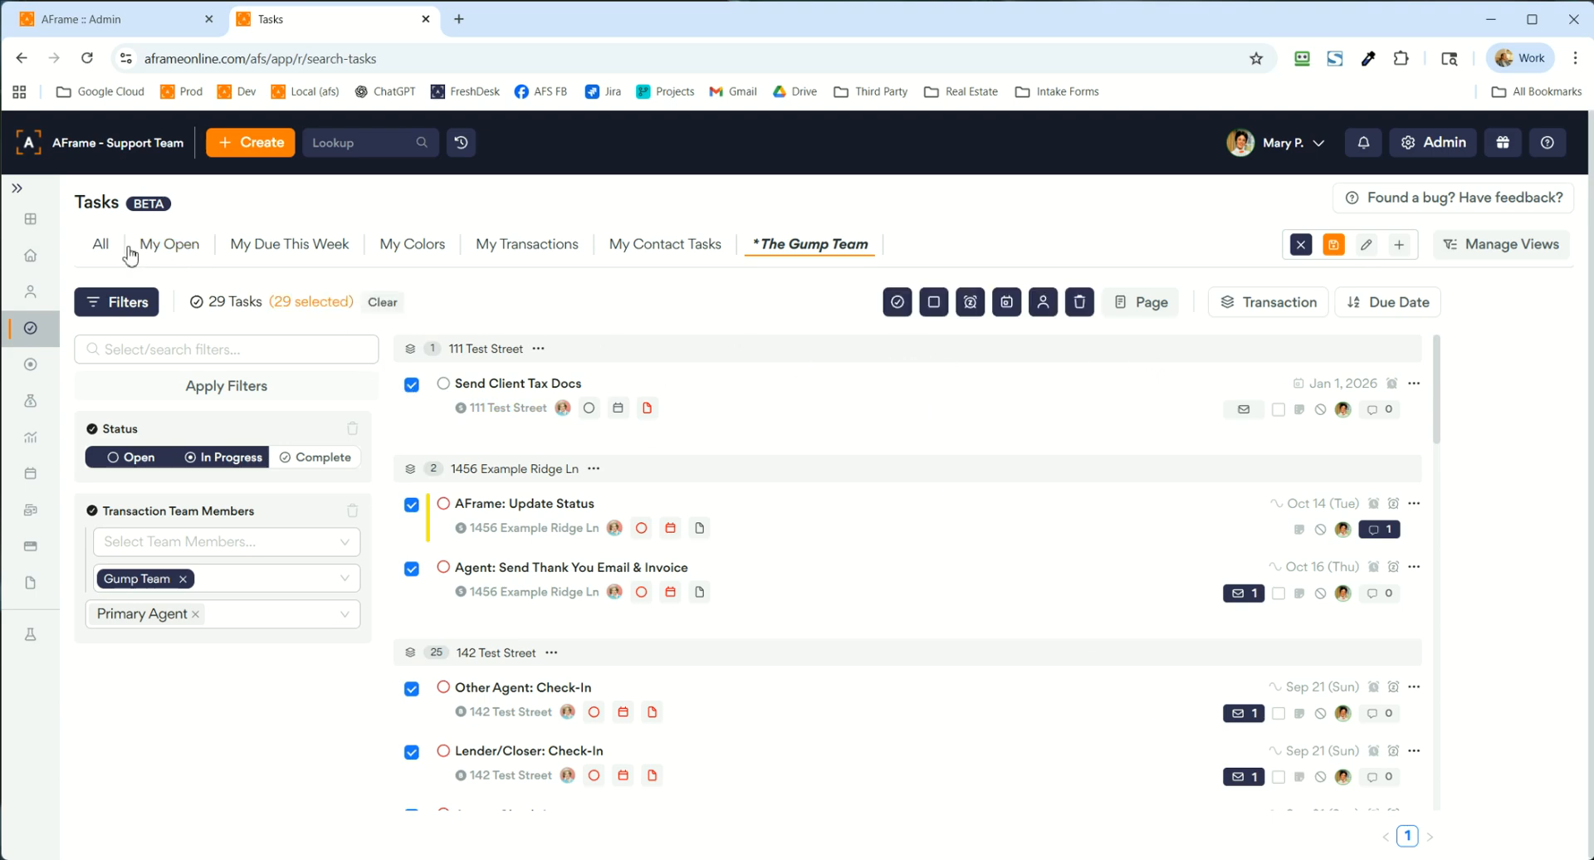
pyautogui.click(101, 244)
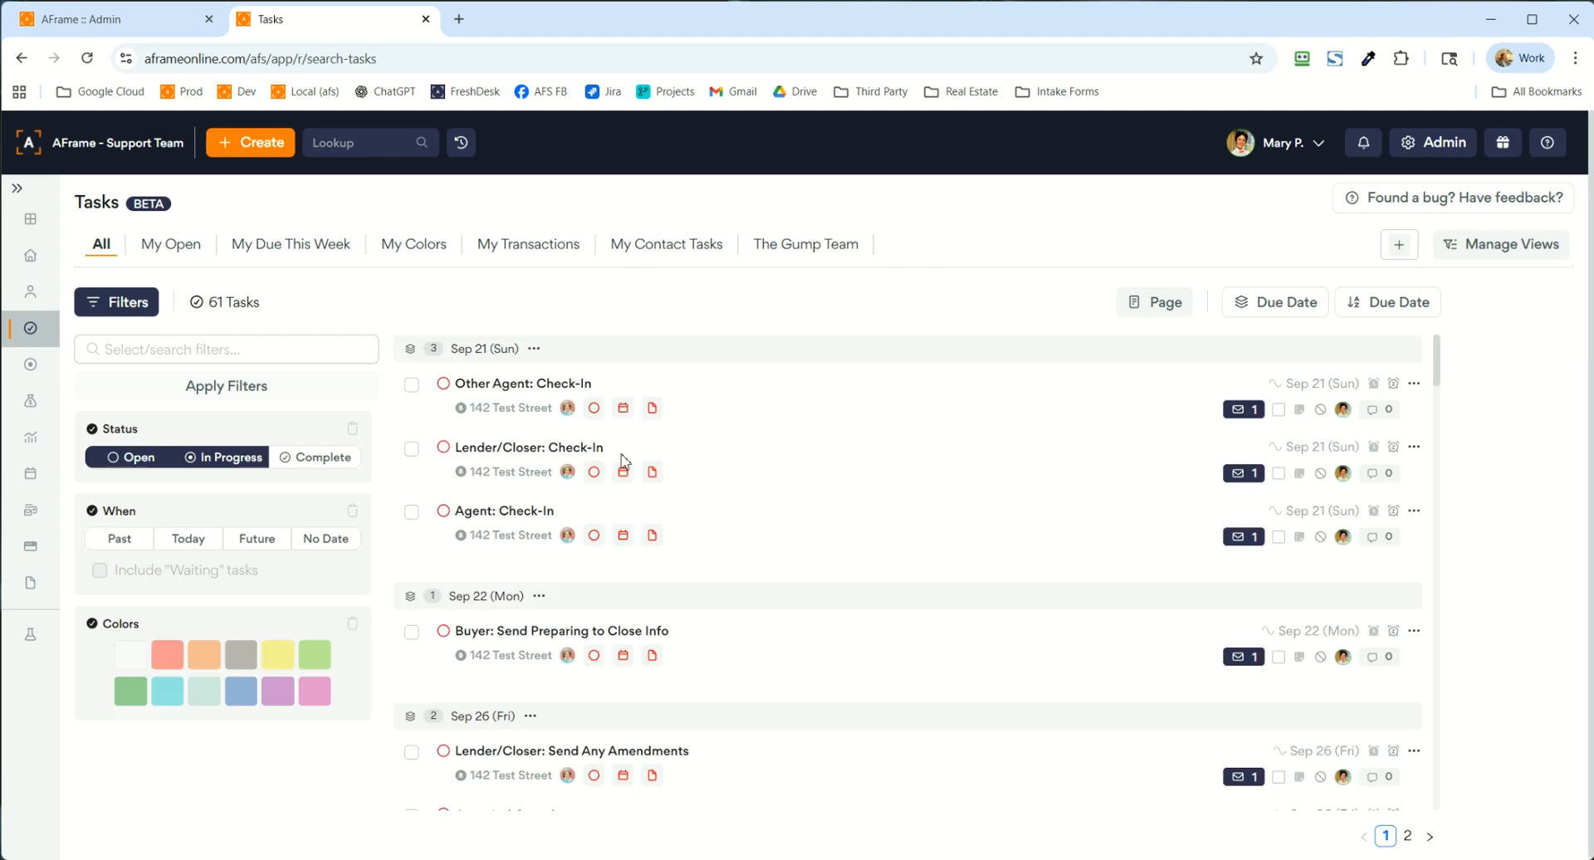
# - Select the three Sep 21 tasks plus Audit :: Videos and Audit :: MightyCall Tickets on page 2, and color them all orange
pyautogui.click(534, 349)
pyautogui.click(559, 407)
pyautogui.click(1407, 837)
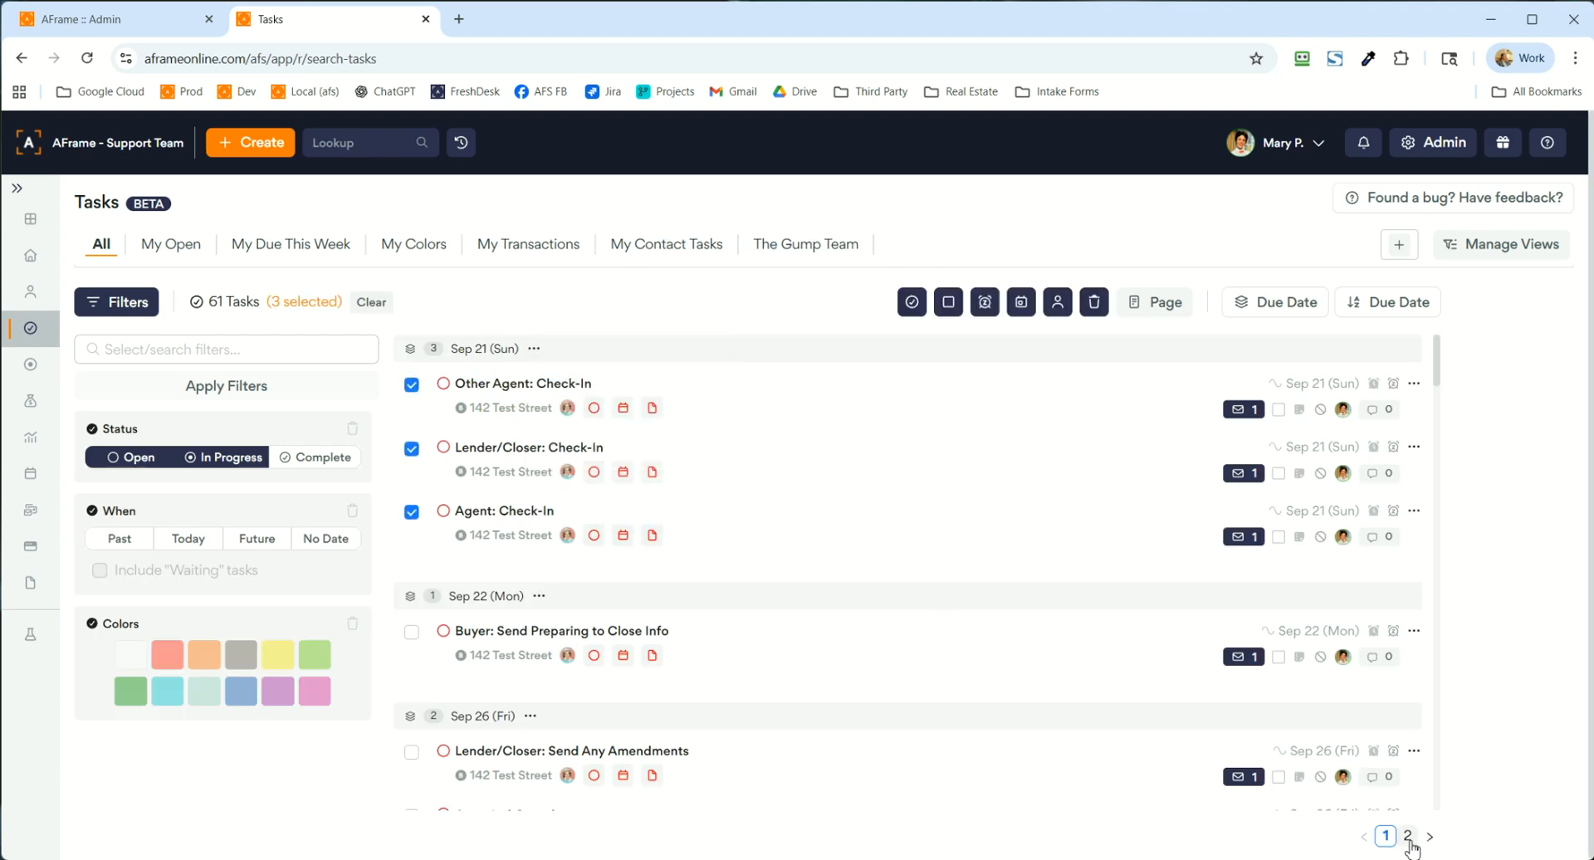
pyautogui.click(411, 624)
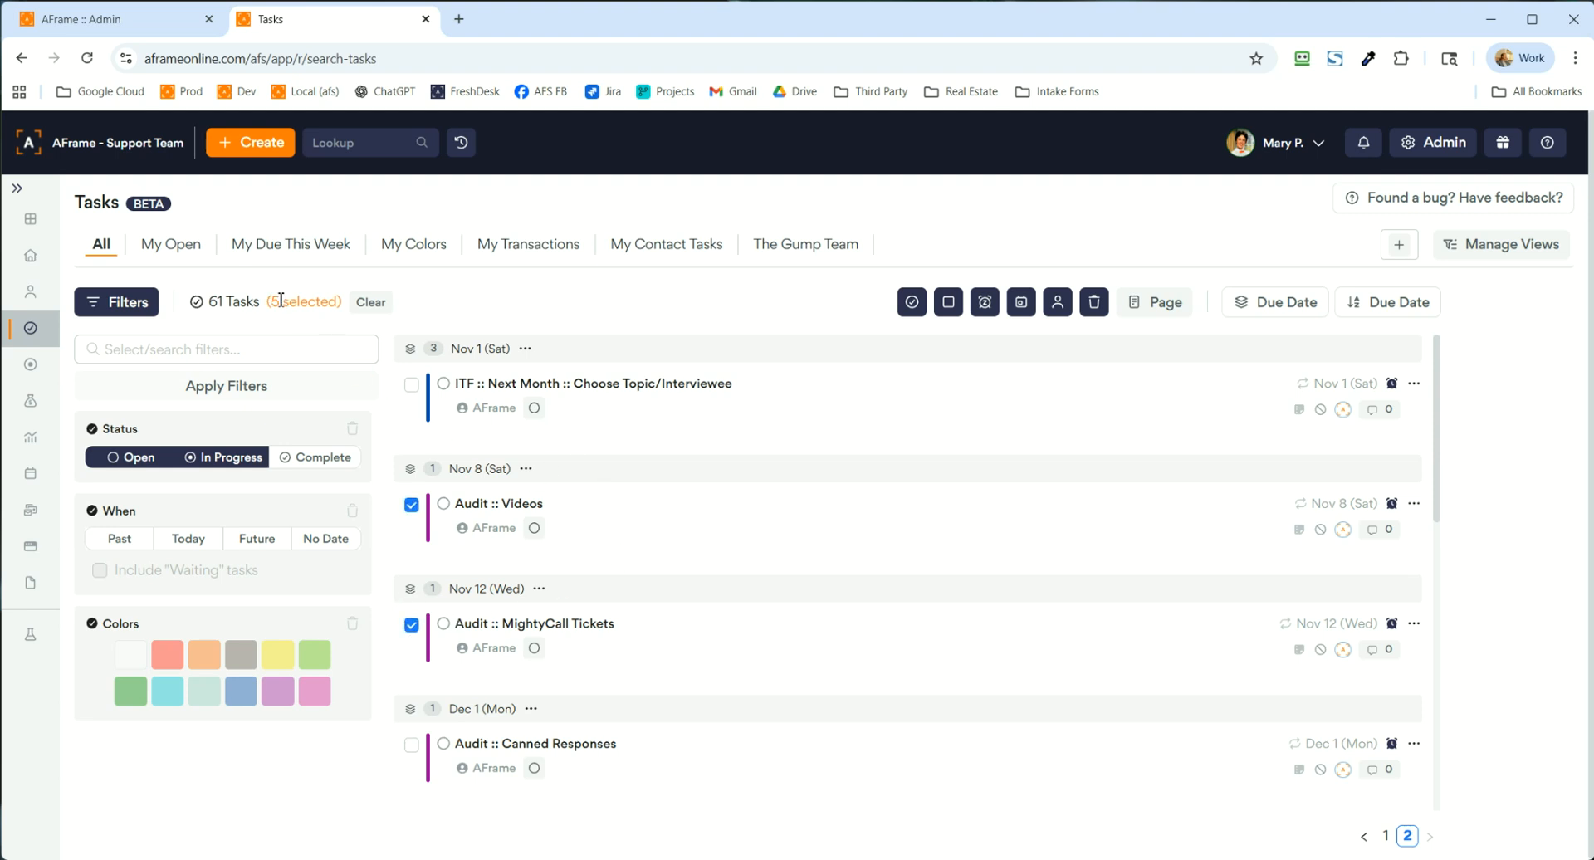
pyautogui.click(944, 303)
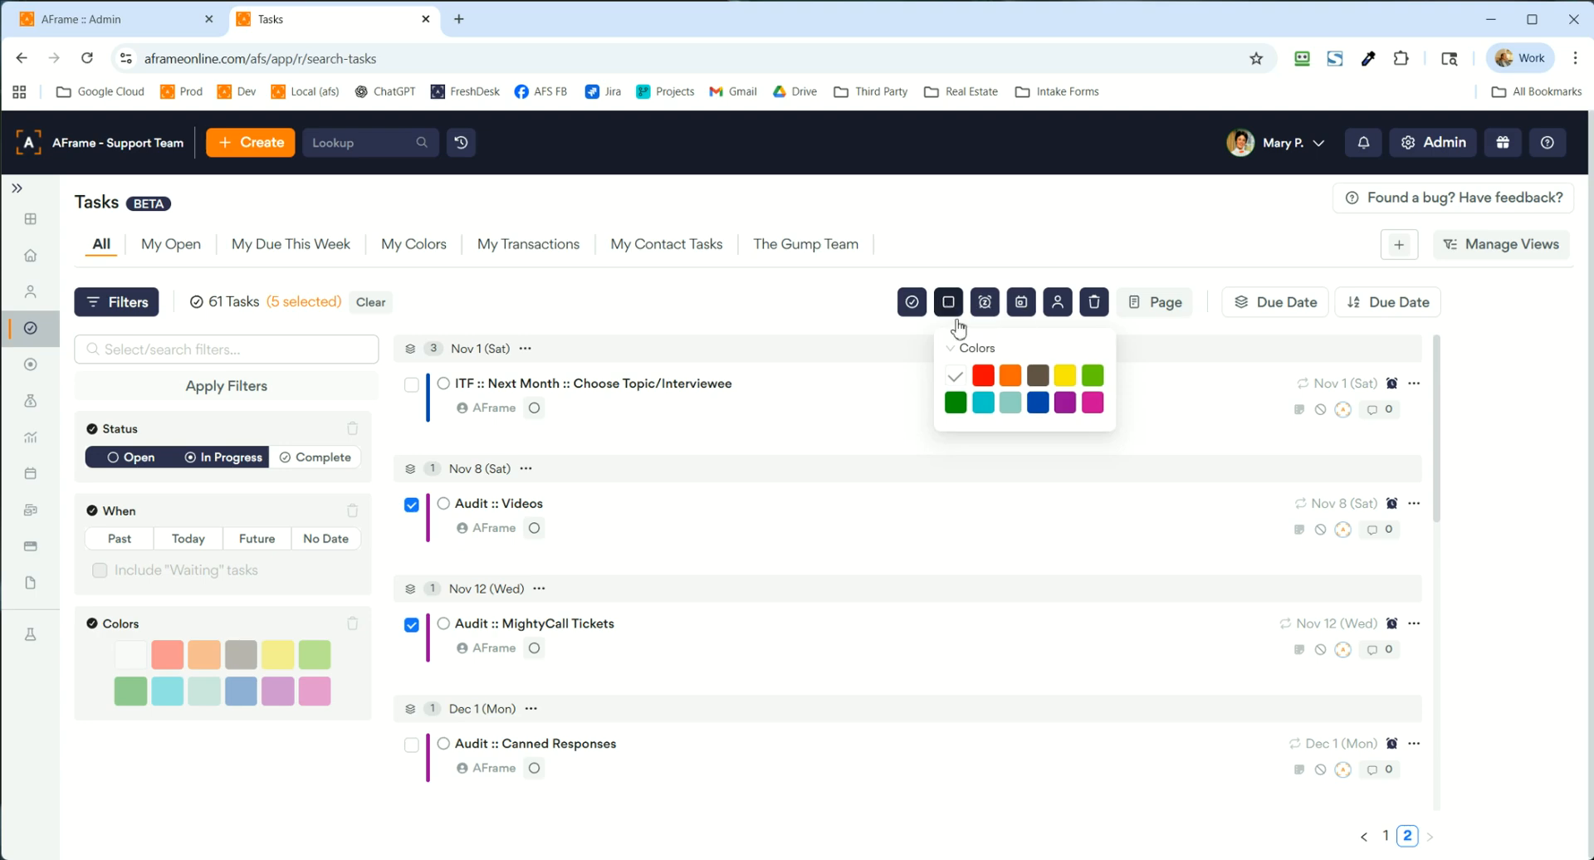
pyautogui.click(1012, 378)
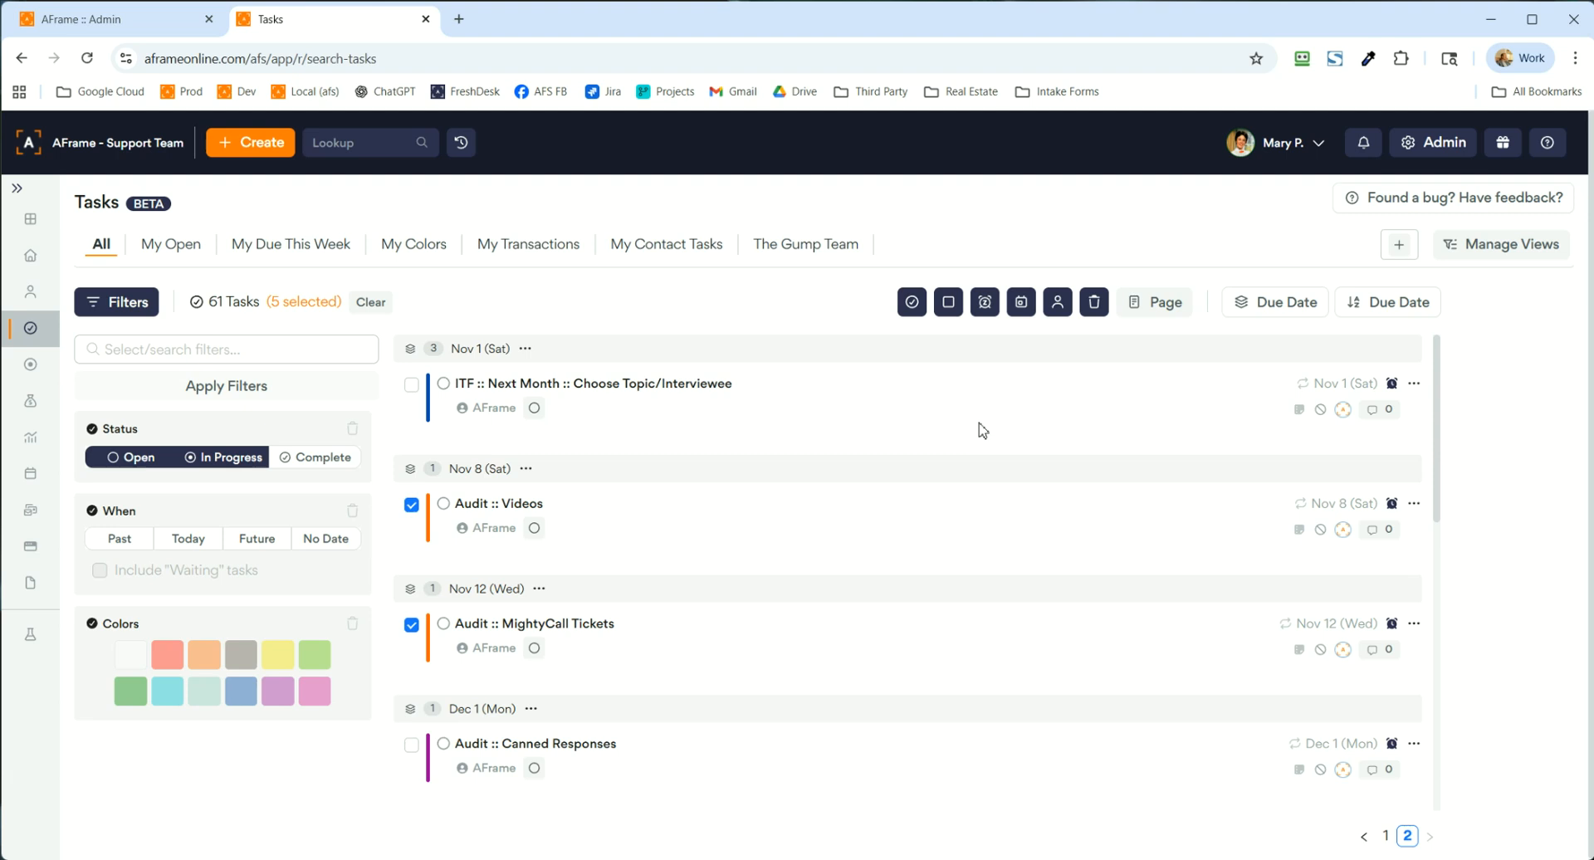
# - View the bulk Update Status and Snooze To options for the selected tasks without applying any
pyautogui.click(913, 304)
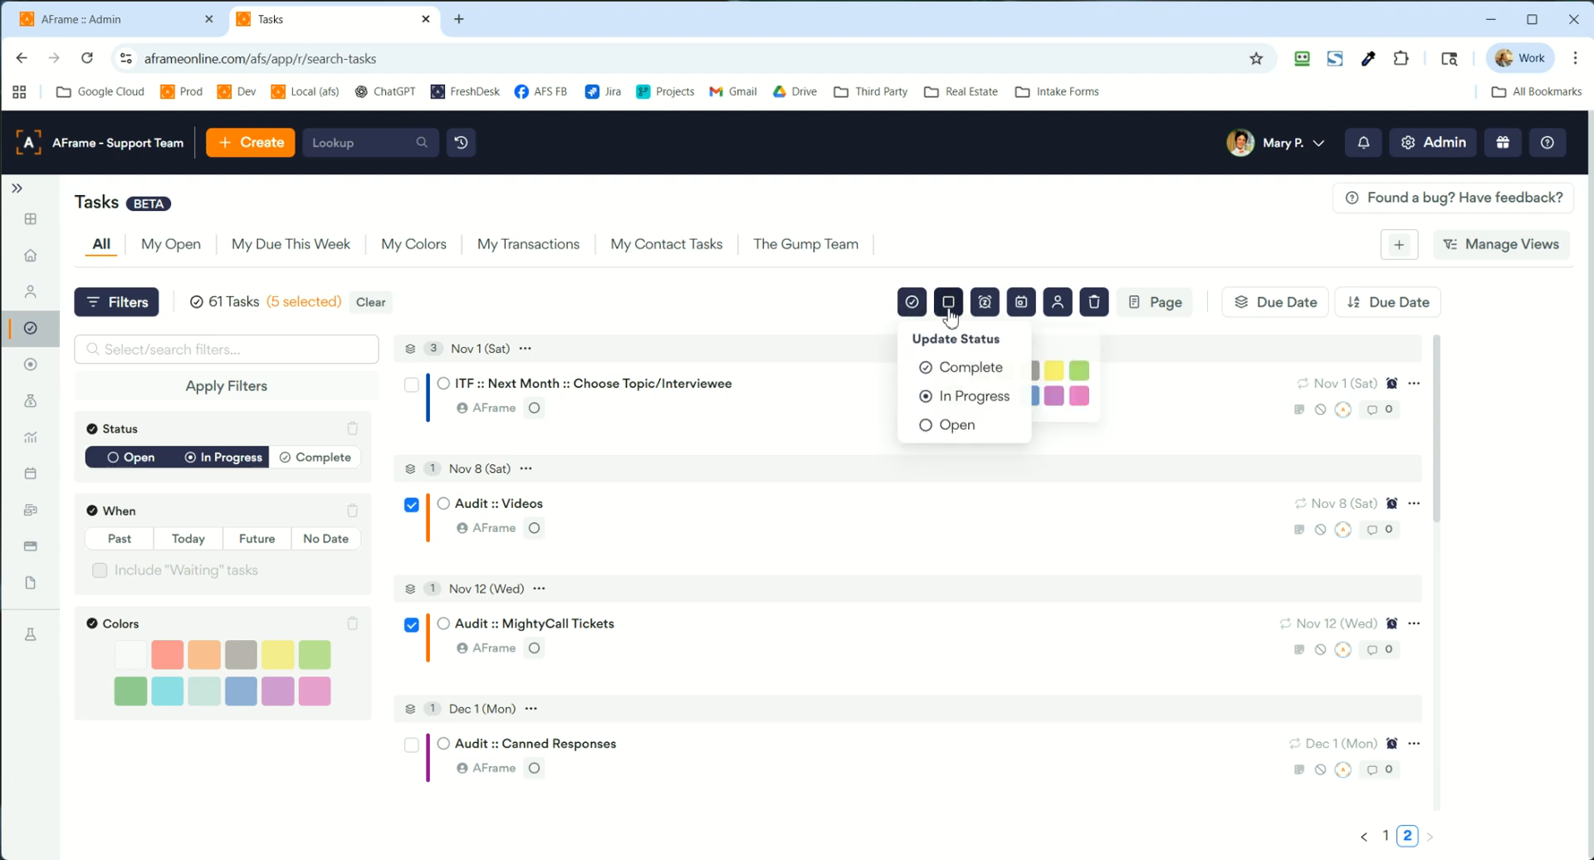
pyautogui.moveTo(976, 321)
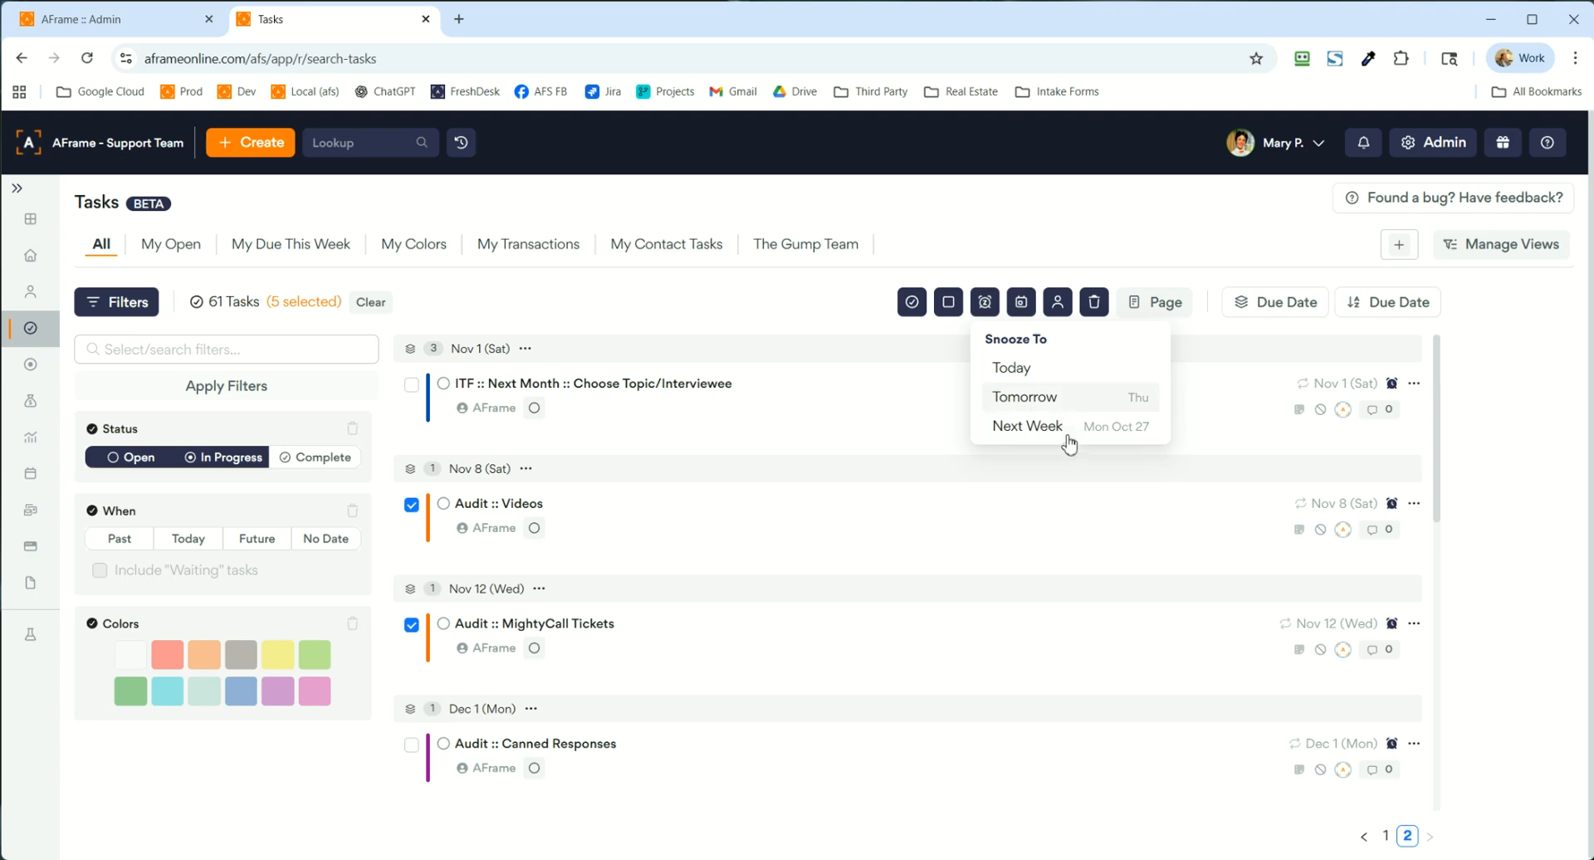
pyautogui.click(897, 424)
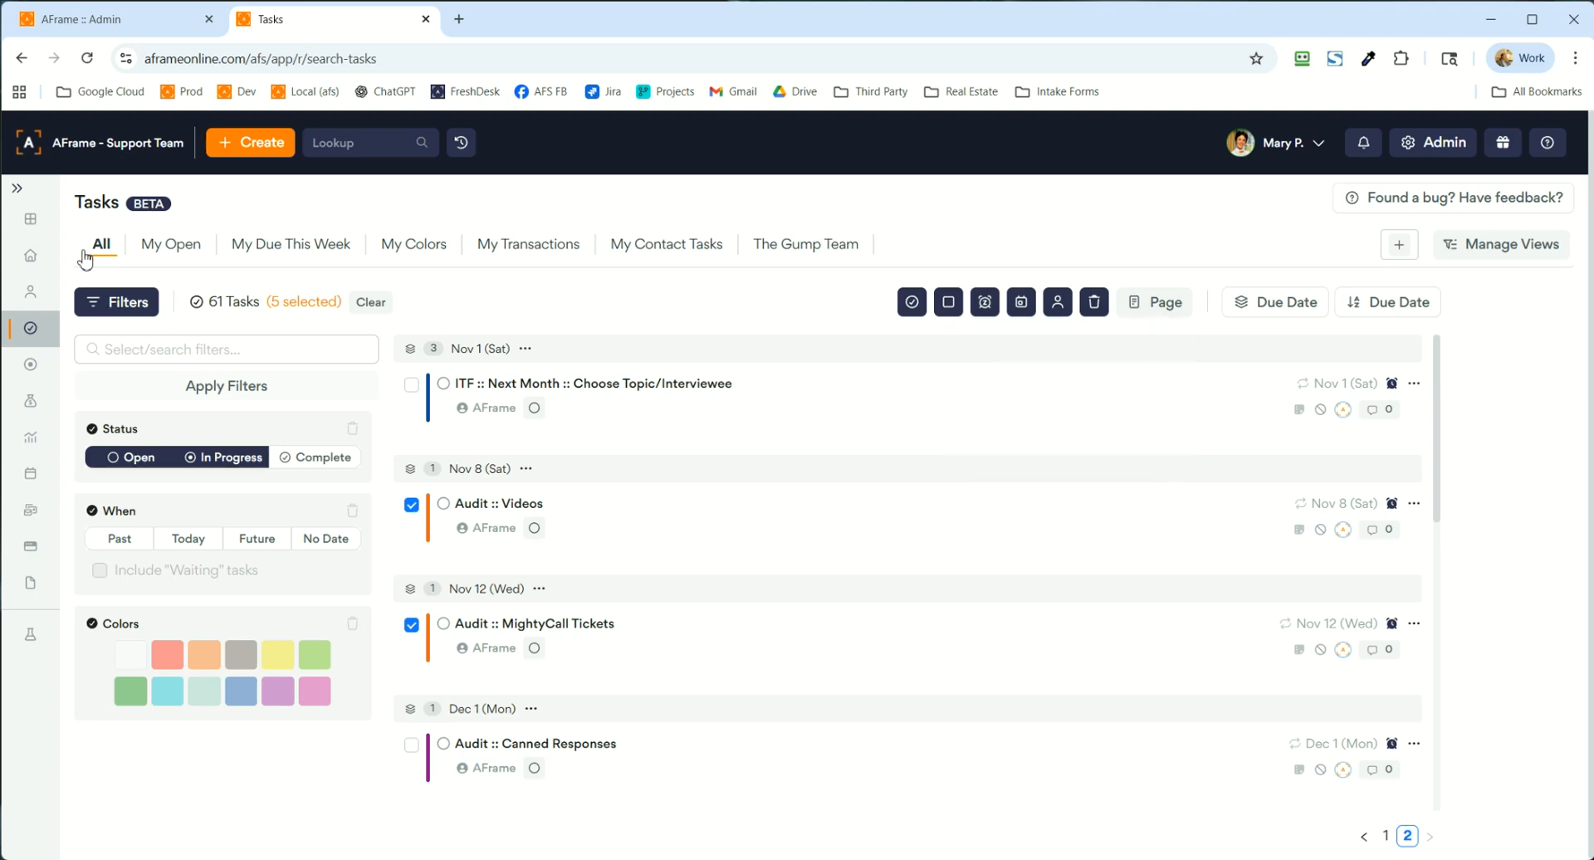
# - Return to page 1 and snooze the Other Agent: Check-In task to tomorrow
pyautogui.click(1386, 836)
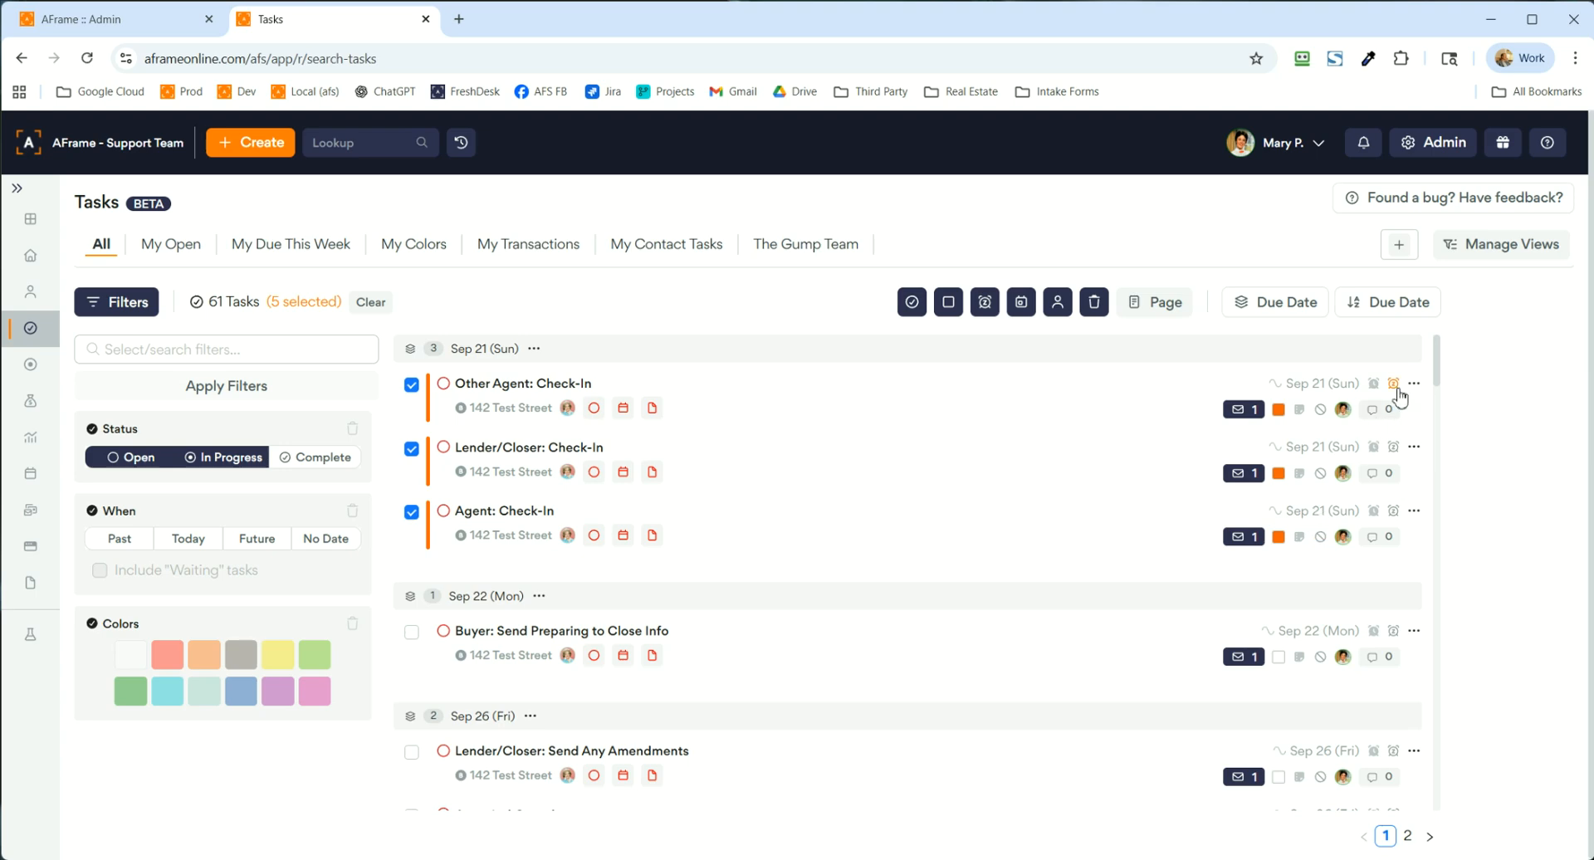
pyautogui.click(1394, 384)
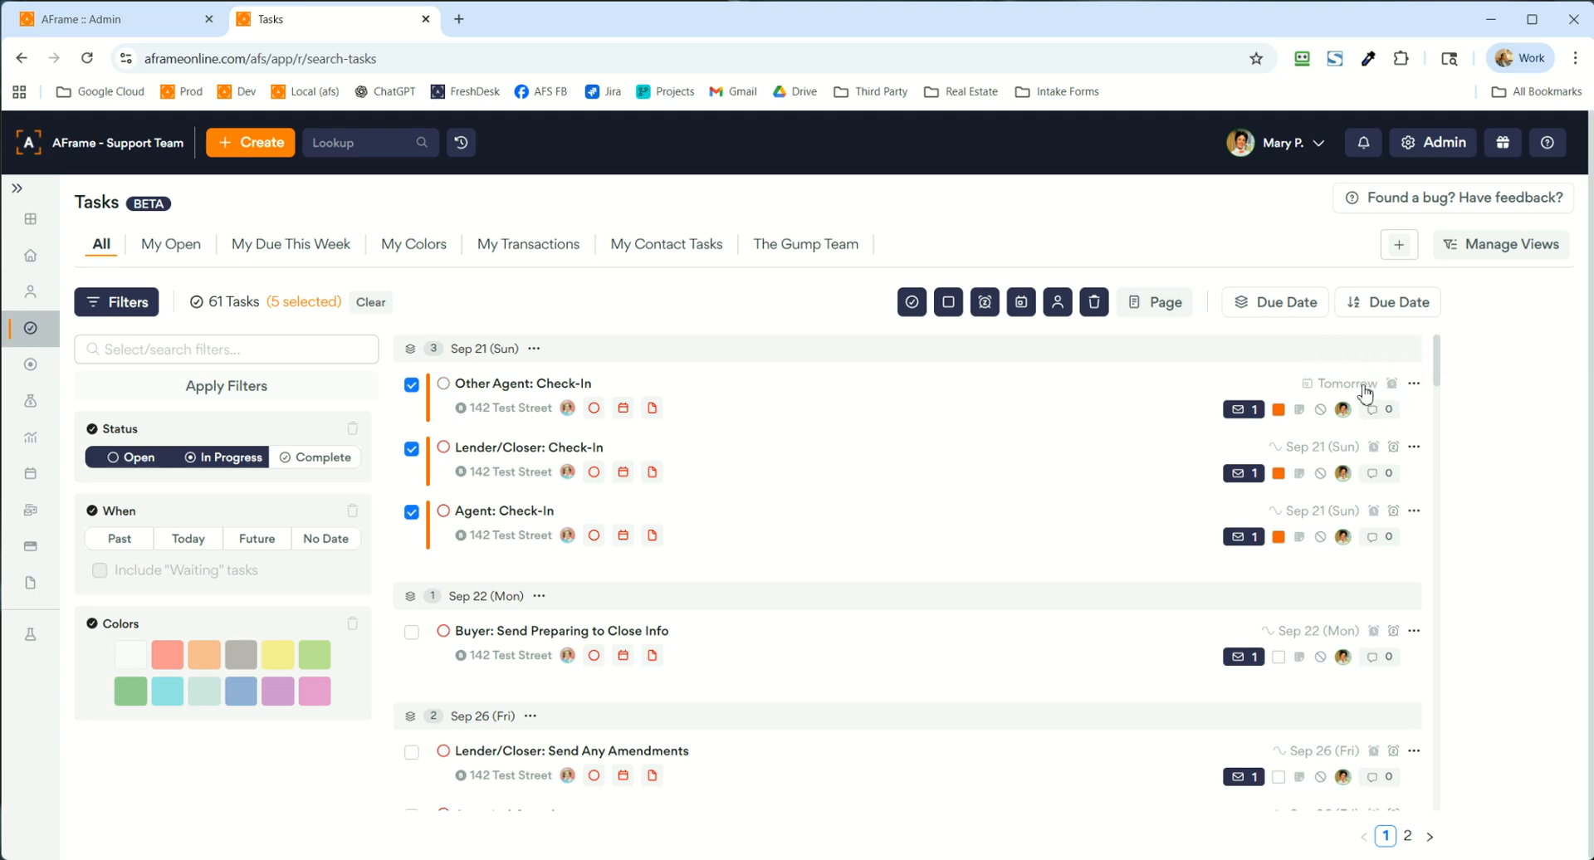
# - Check the snooze options of the Lender/Closer: Check-In task, mark it complete, and change its status to In Progress
pyautogui.click(1395, 451)
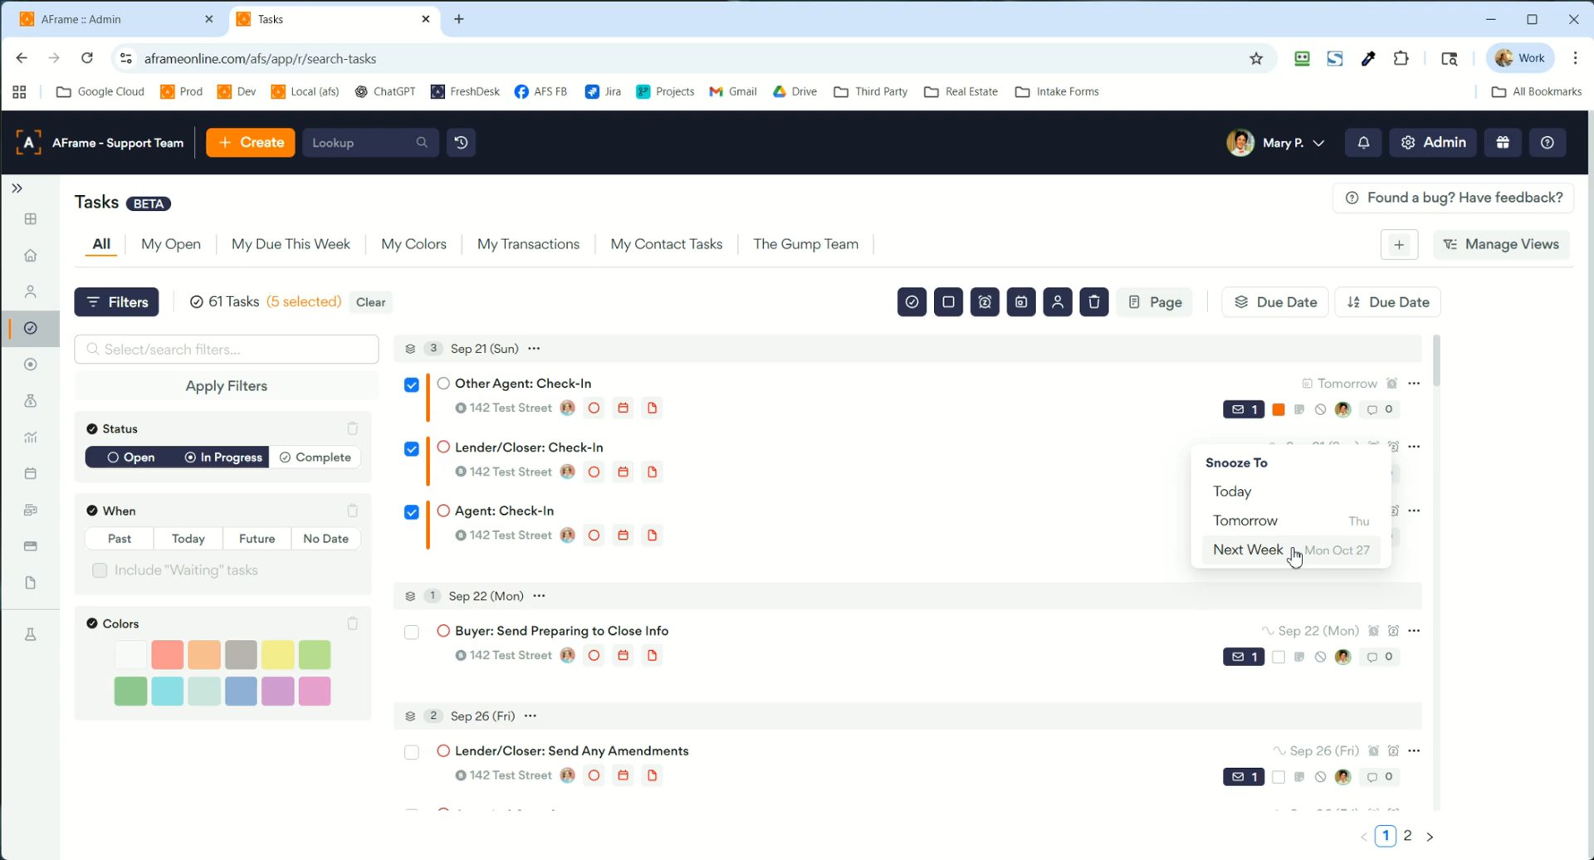
pyautogui.click(1084, 475)
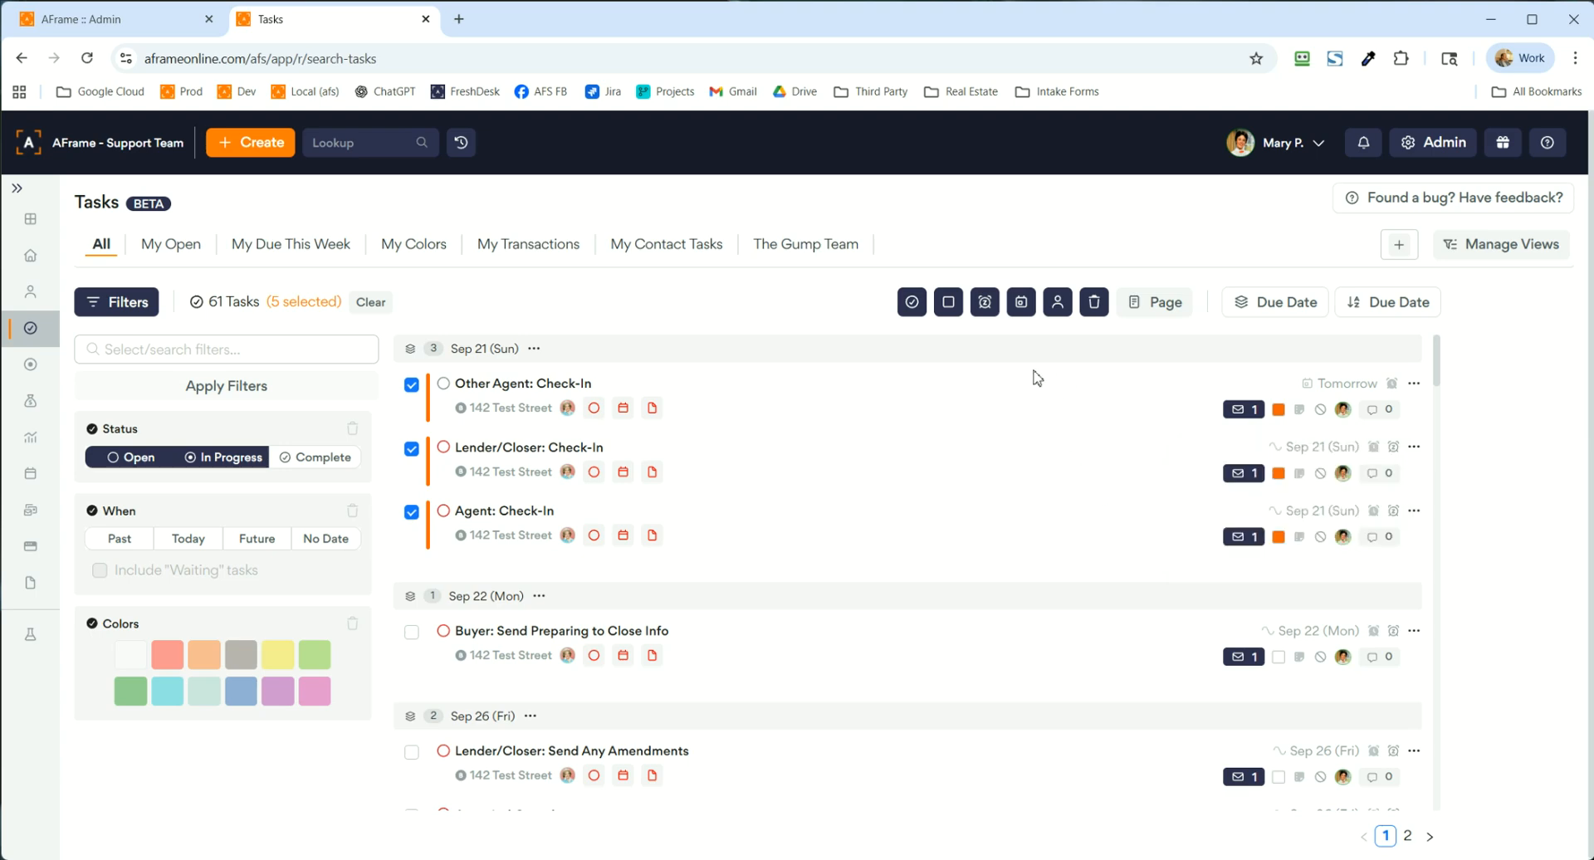
pyautogui.click(444, 450)
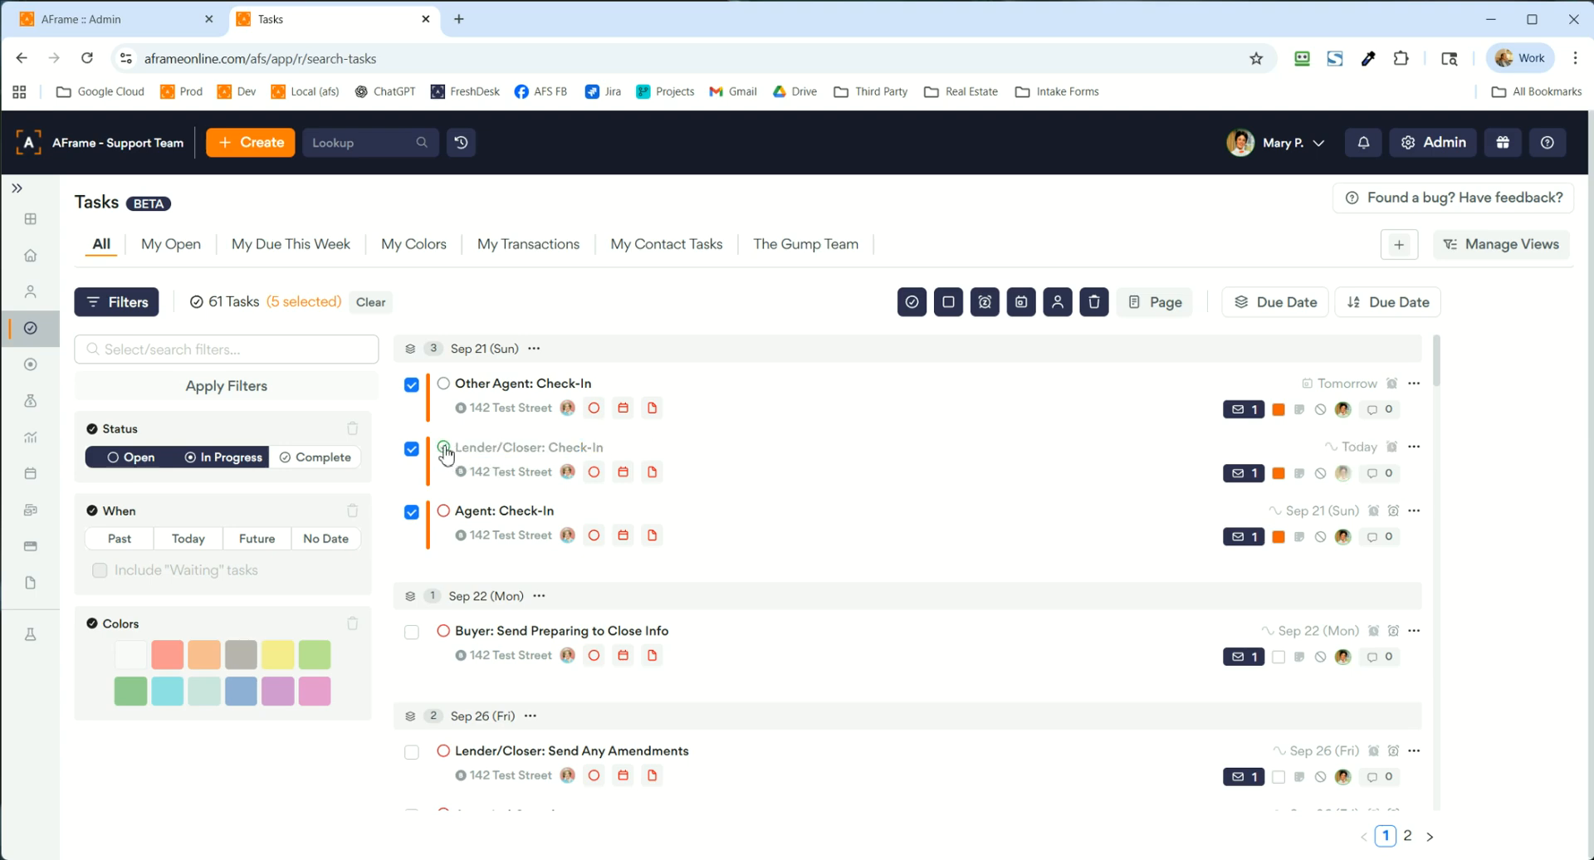
pyautogui.rightClick(446, 454)
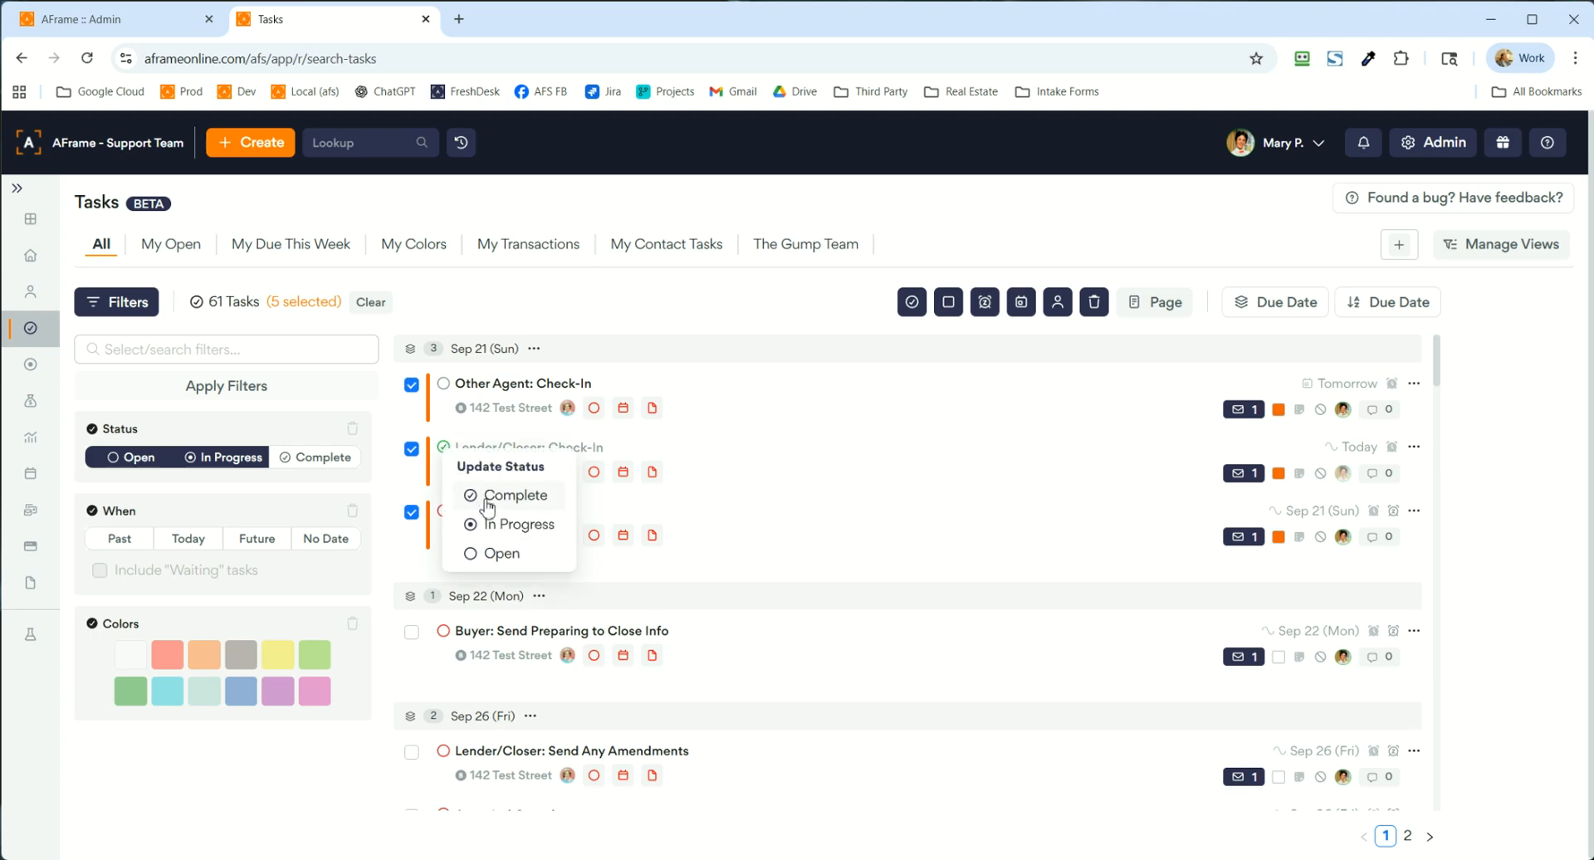
pyautogui.click(498, 527)
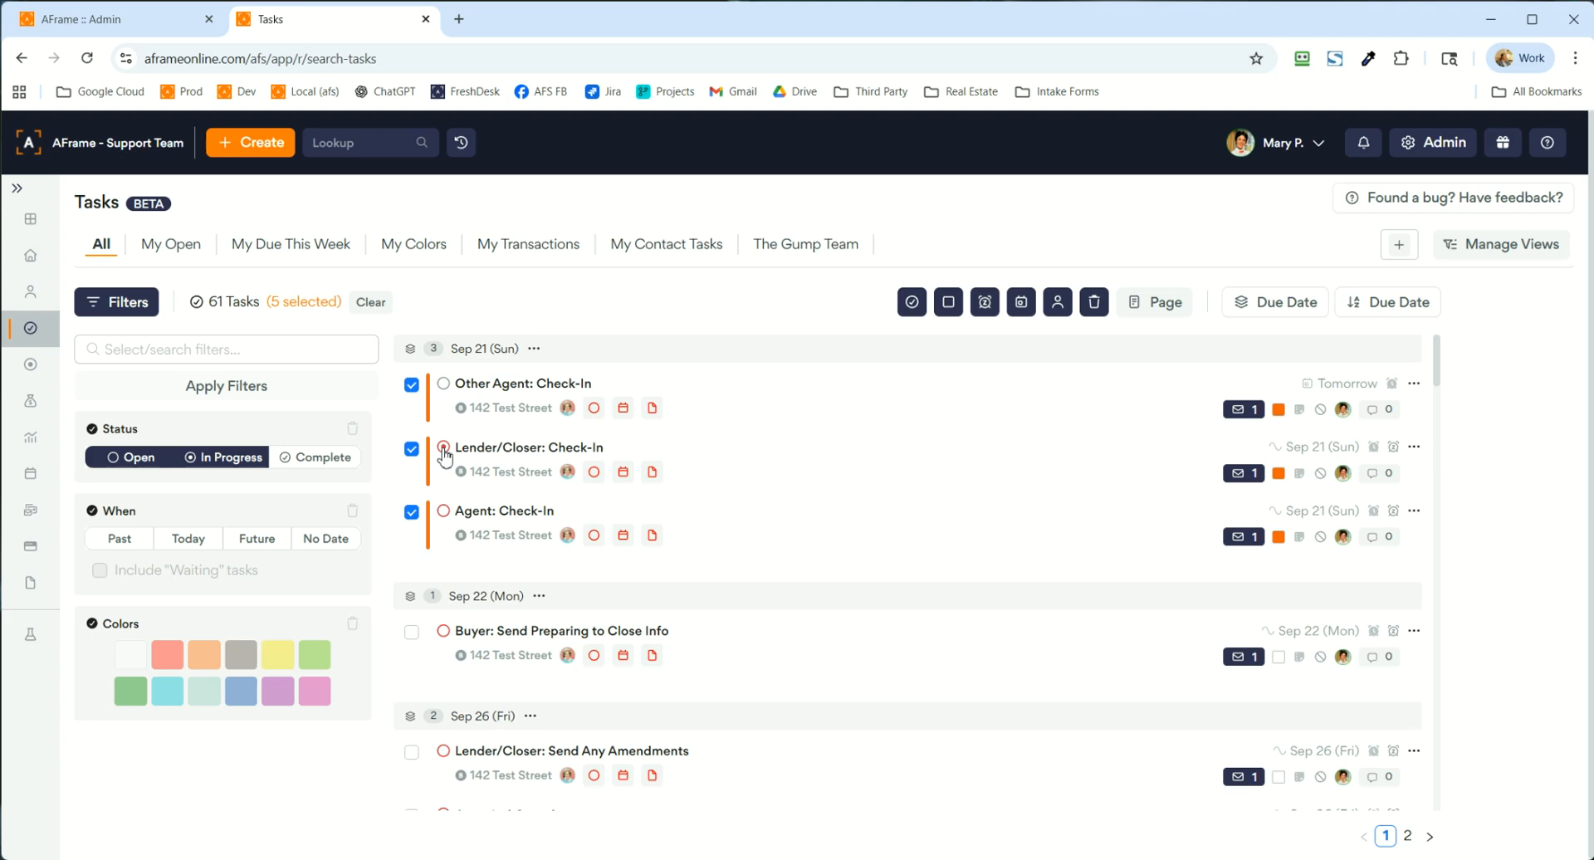
# - Collapse all task groups on the page and expand them again
pyautogui.click(1133, 309)
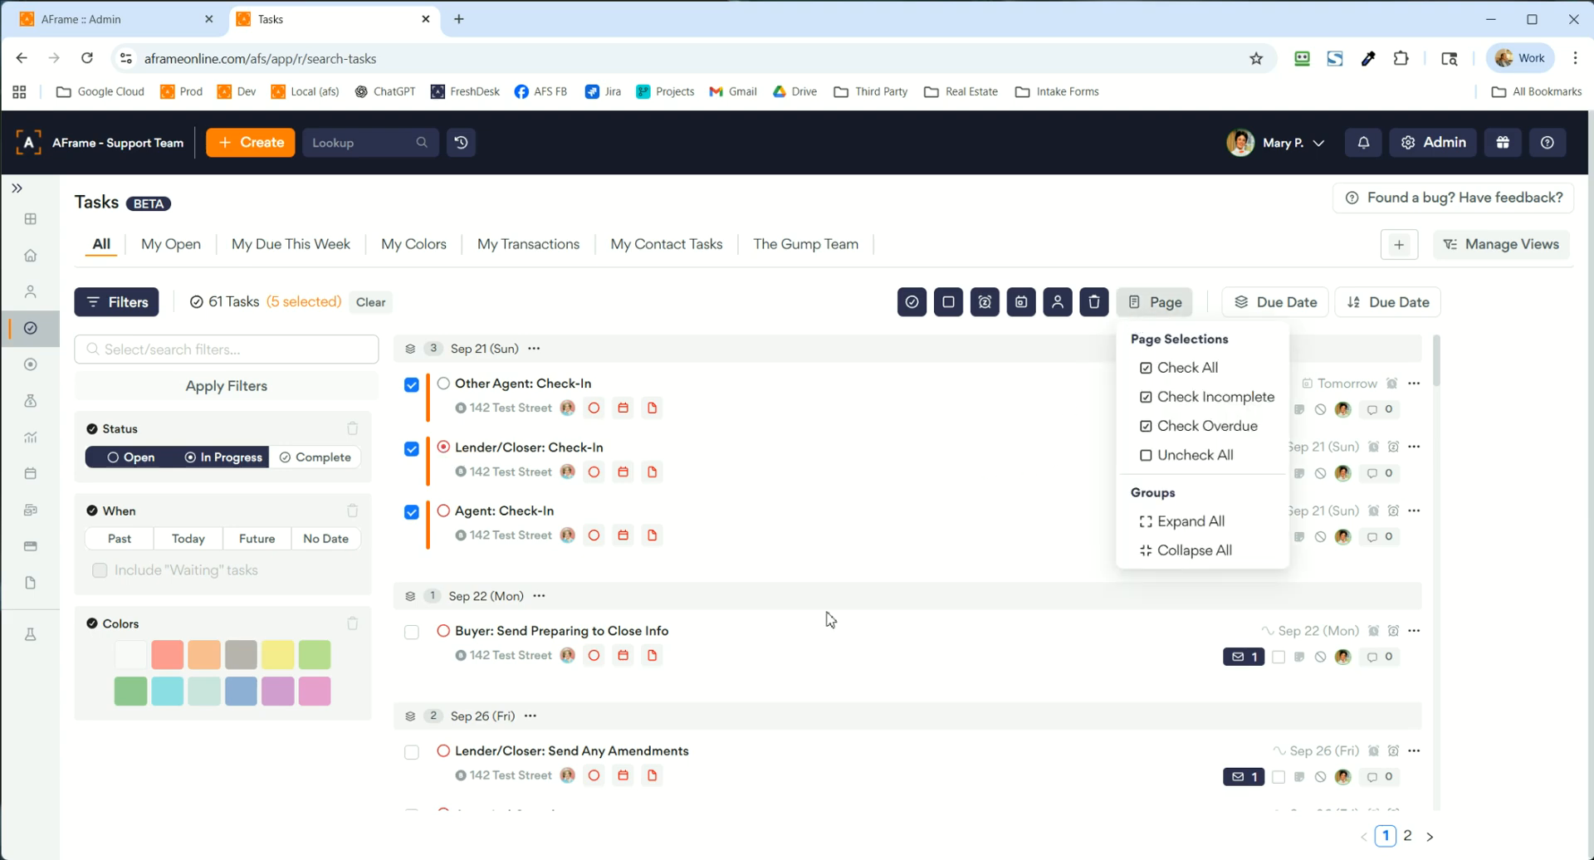
pyautogui.click(1163, 549)
pyautogui.click(1145, 318)
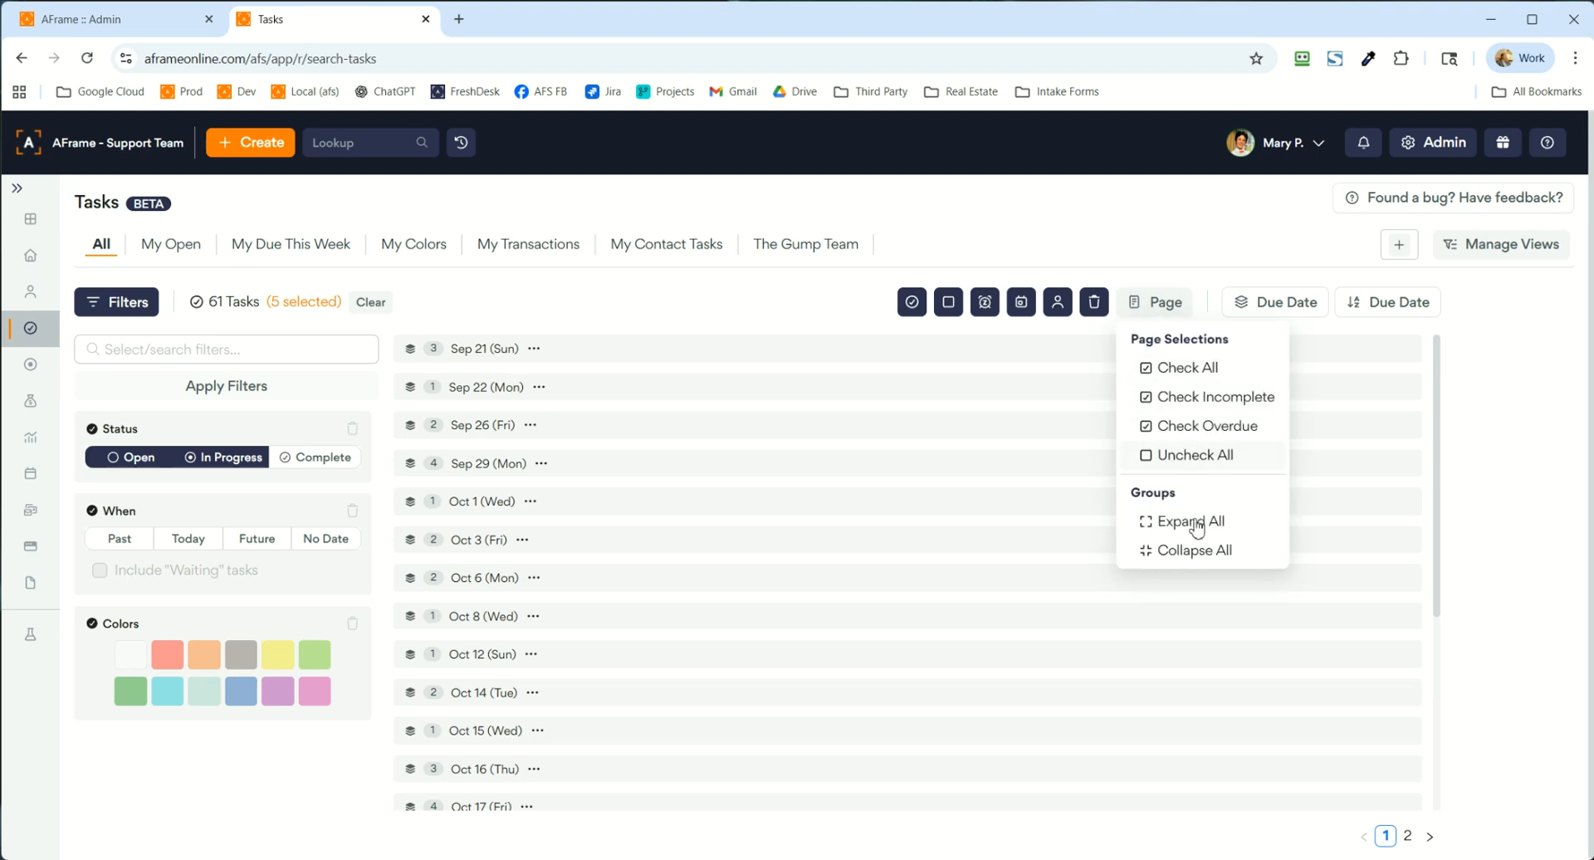
pyautogui.click(1195, 528)
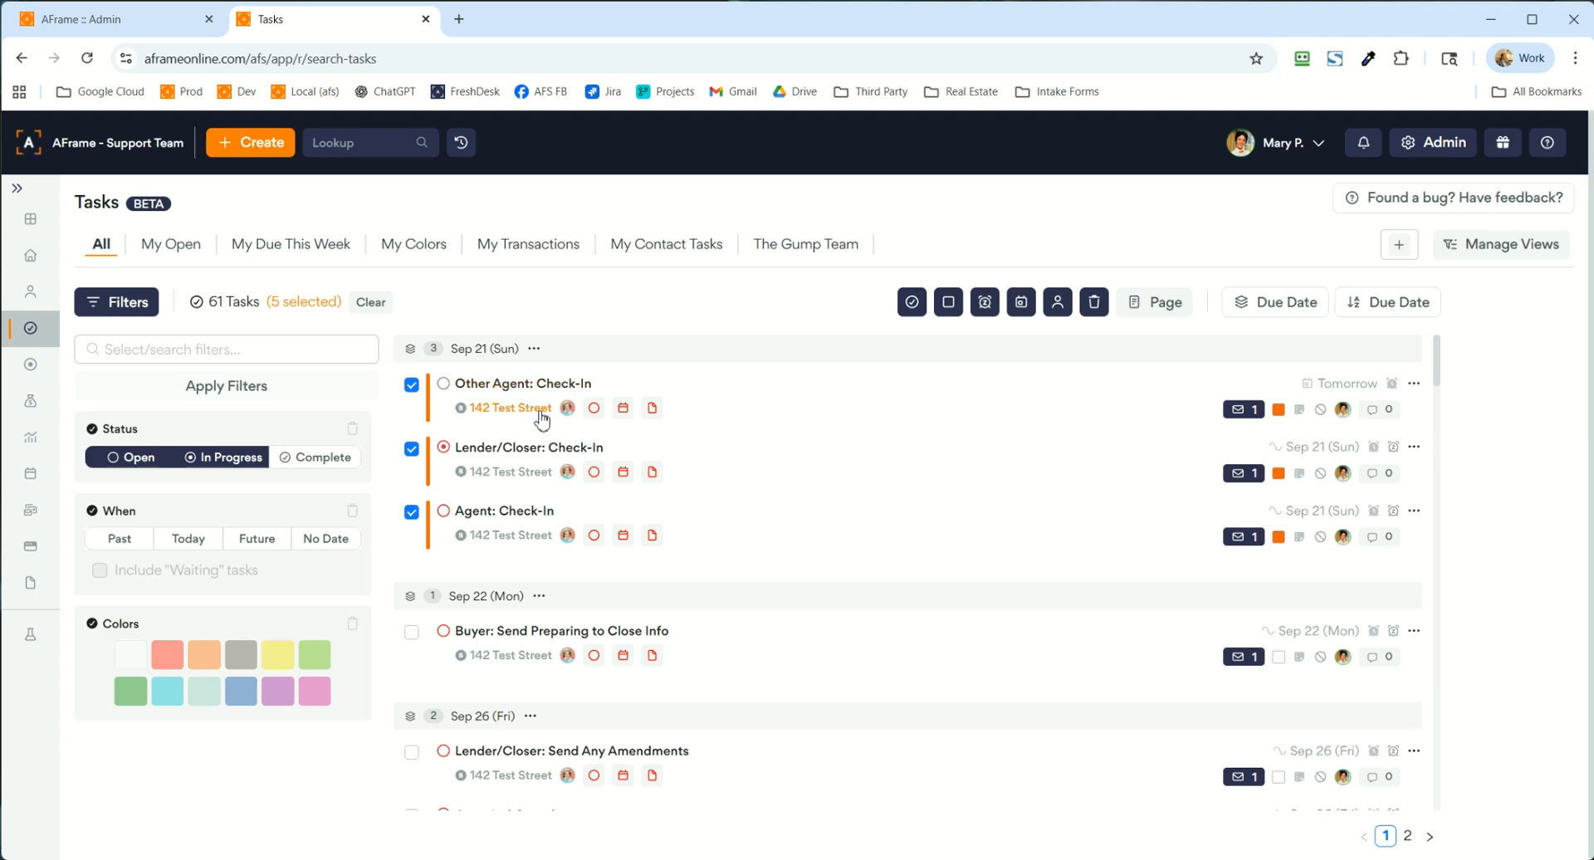
# - View the dates of the 142 Test Street transaction beside the task list, browse the tasks, and close the dates
pyautogui.click(623, 407)
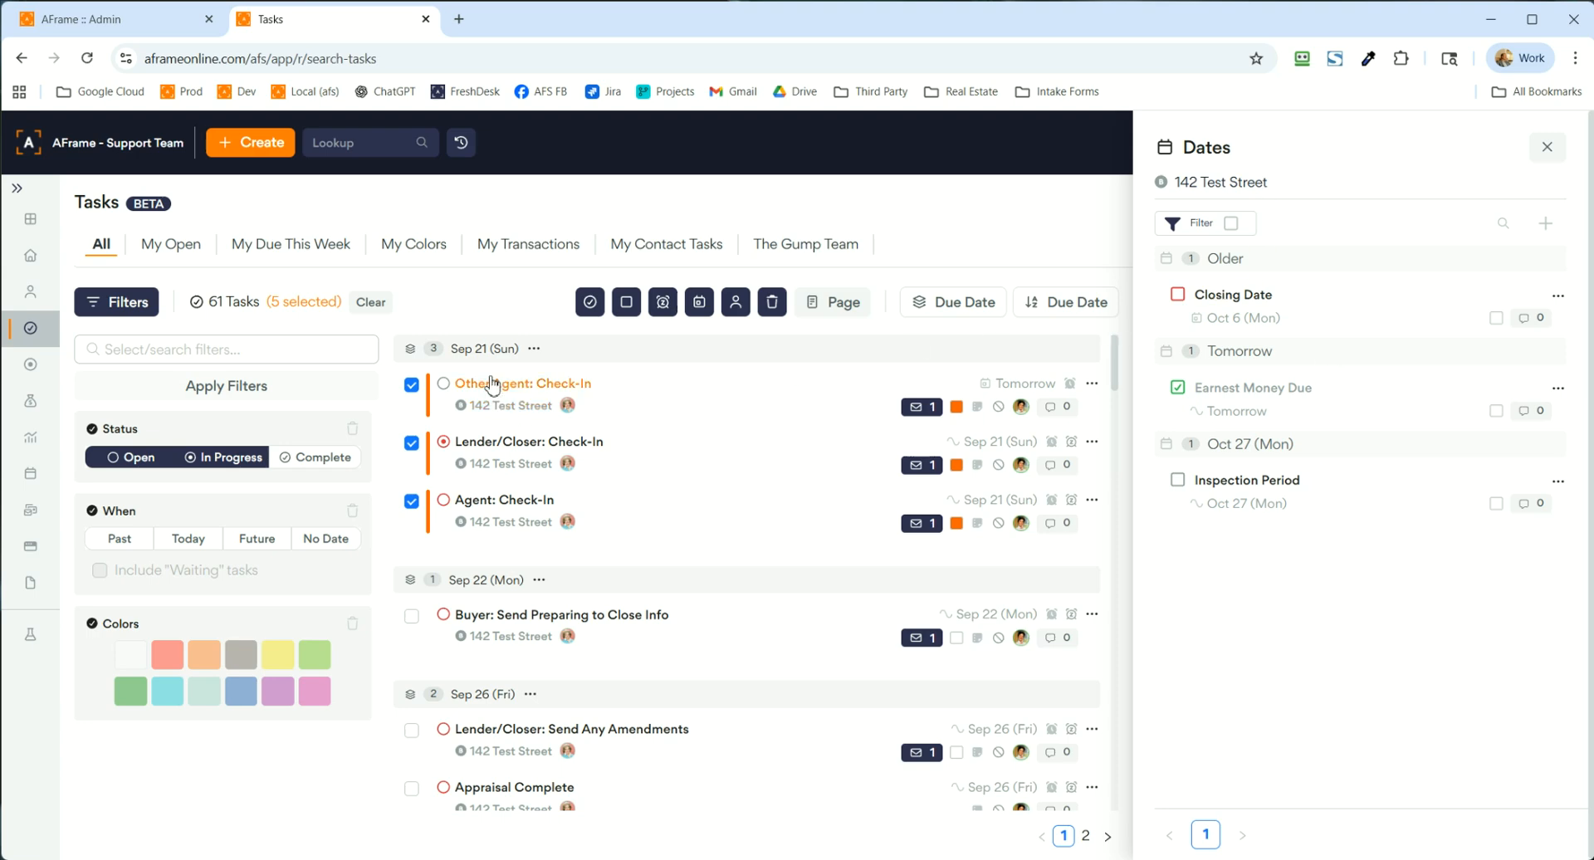
pyautogui.scroll(-5, 573, 606)
pyautogui.scroll(5, 573, 606)
pyautogui.scroll(-7, 587, 530)
pyautogui.scroll(-6, 587, 530)
pyautogui.scroll(-8, 561, 565)
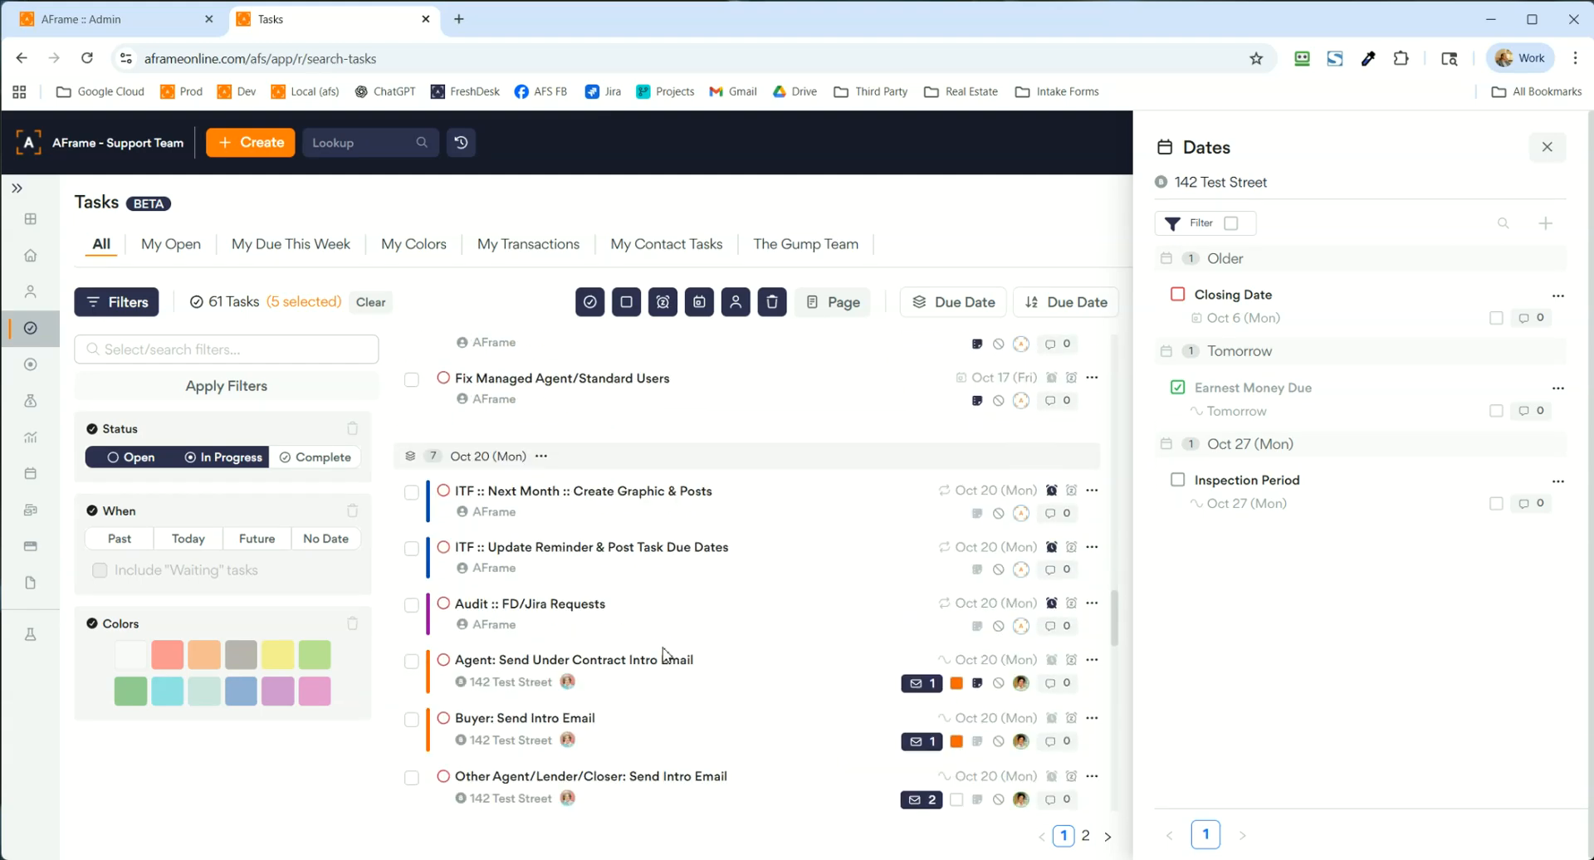
pyautogui.scroll(-2, 631, 660)
pyautogui.scroll(12, 552, 662)
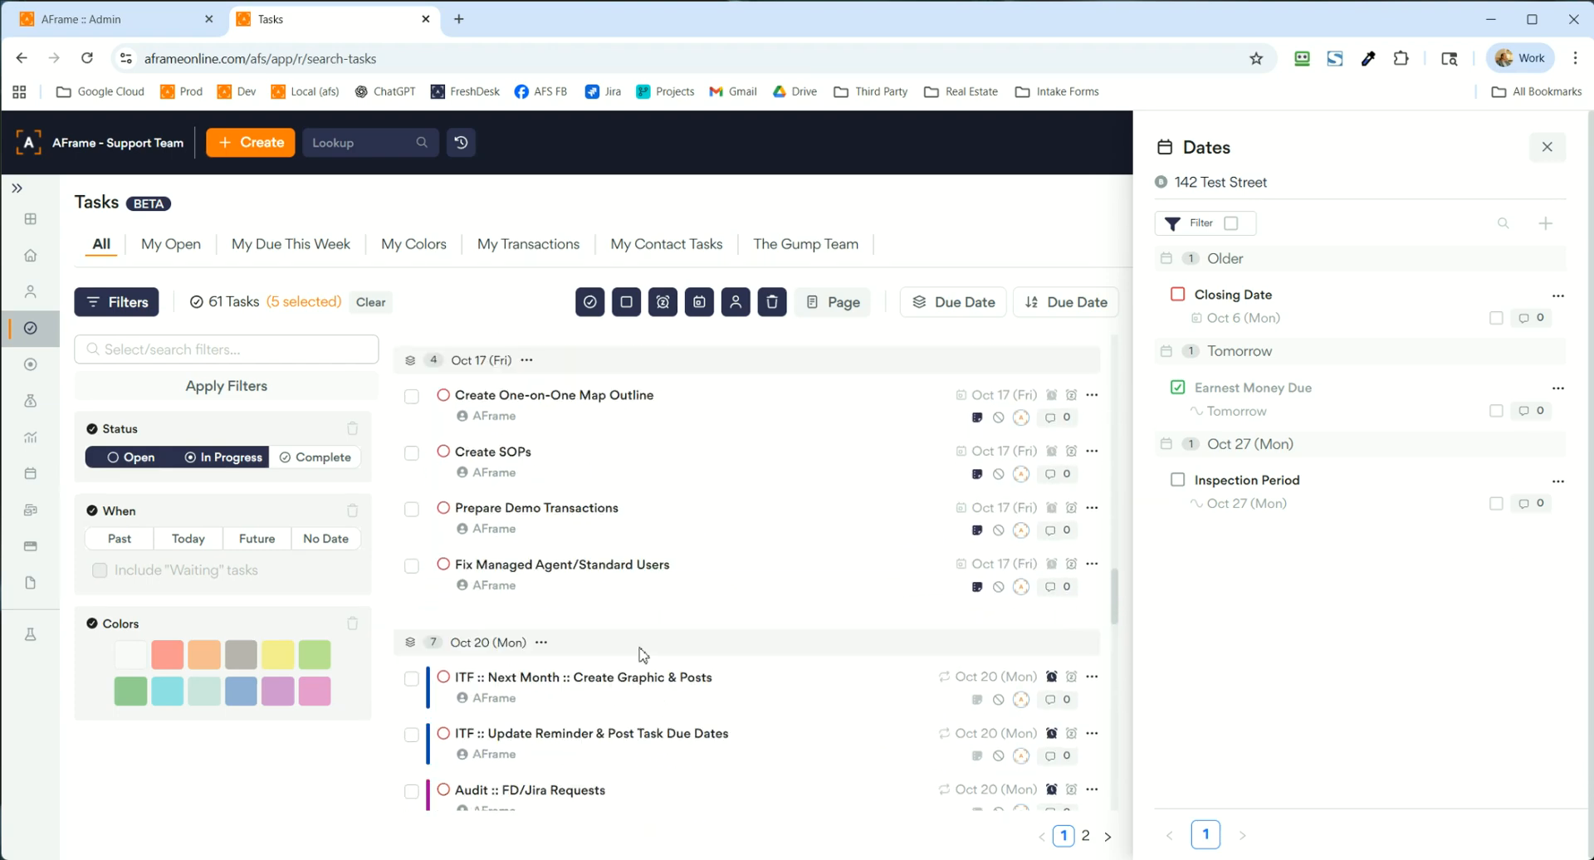
pyautogui.scroll(5, 598, 598)
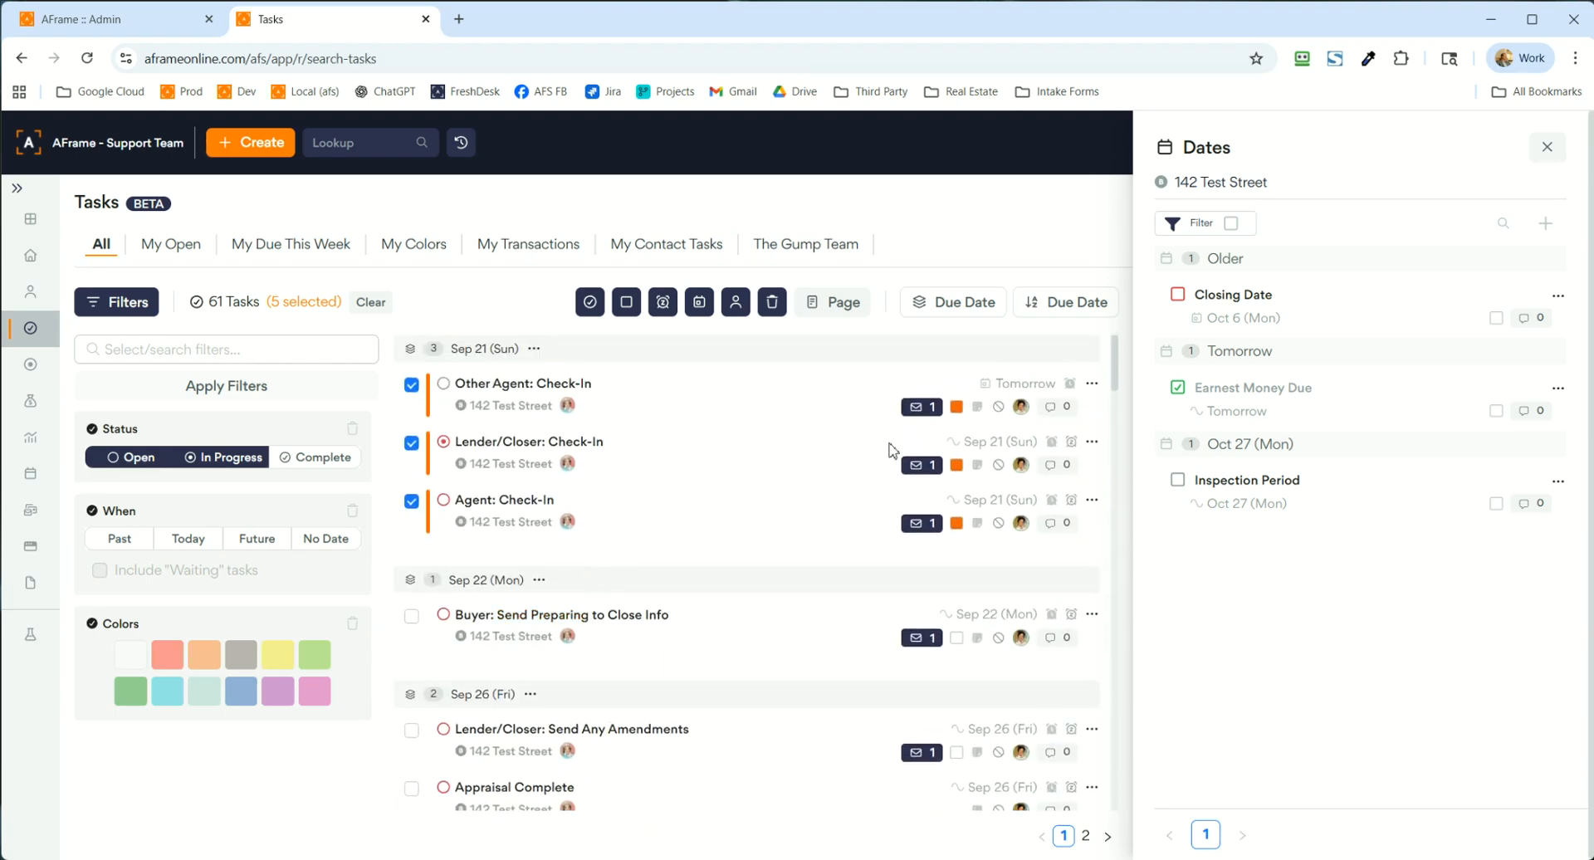
pyautogui.click(1547, 147)
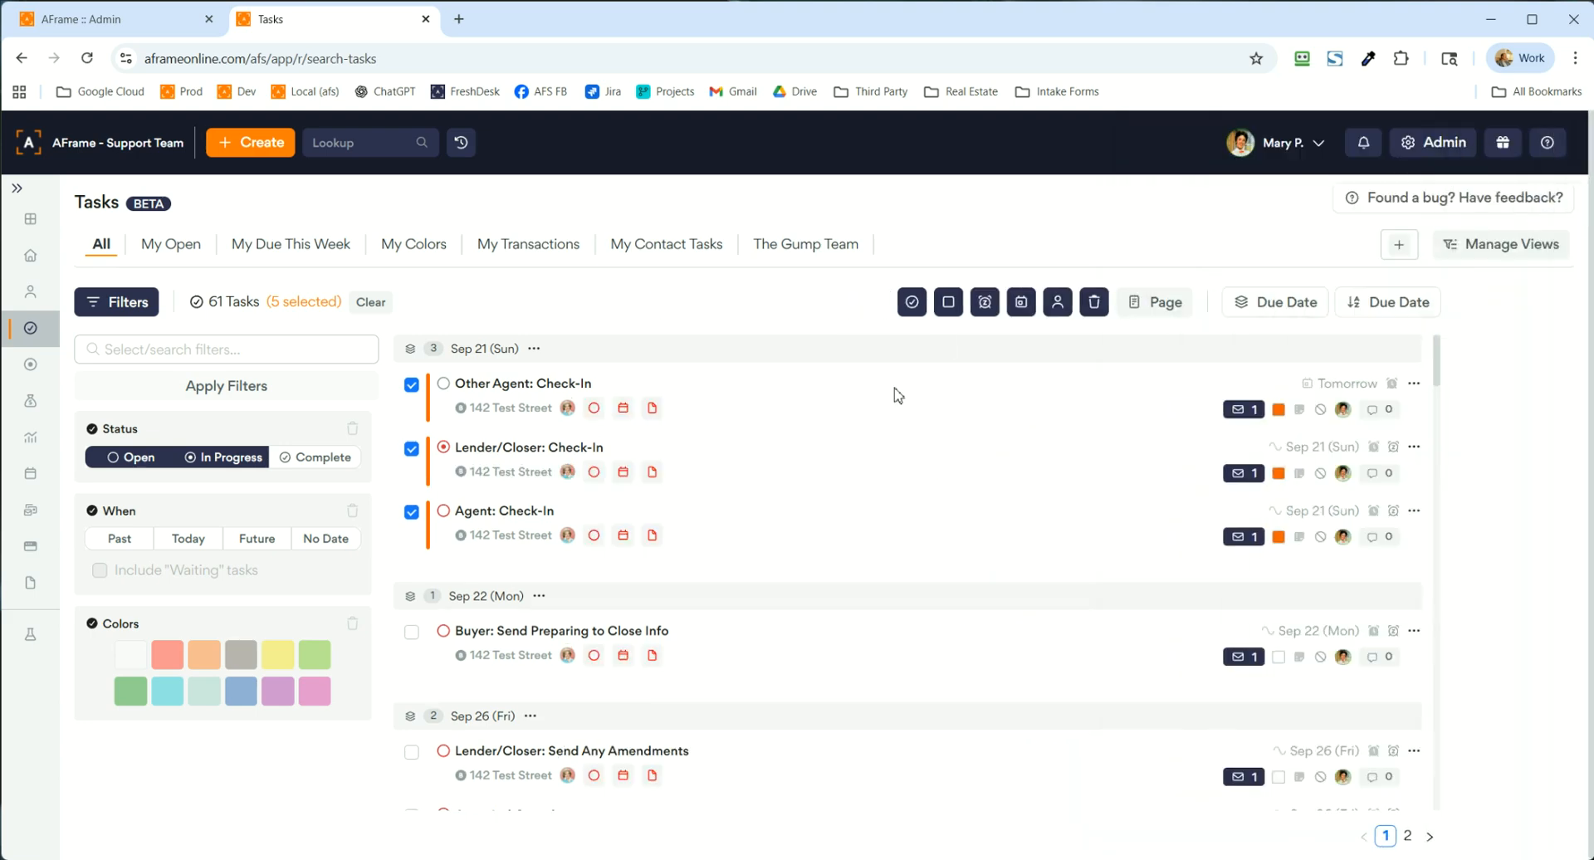
pyautogui.click(623, 408)
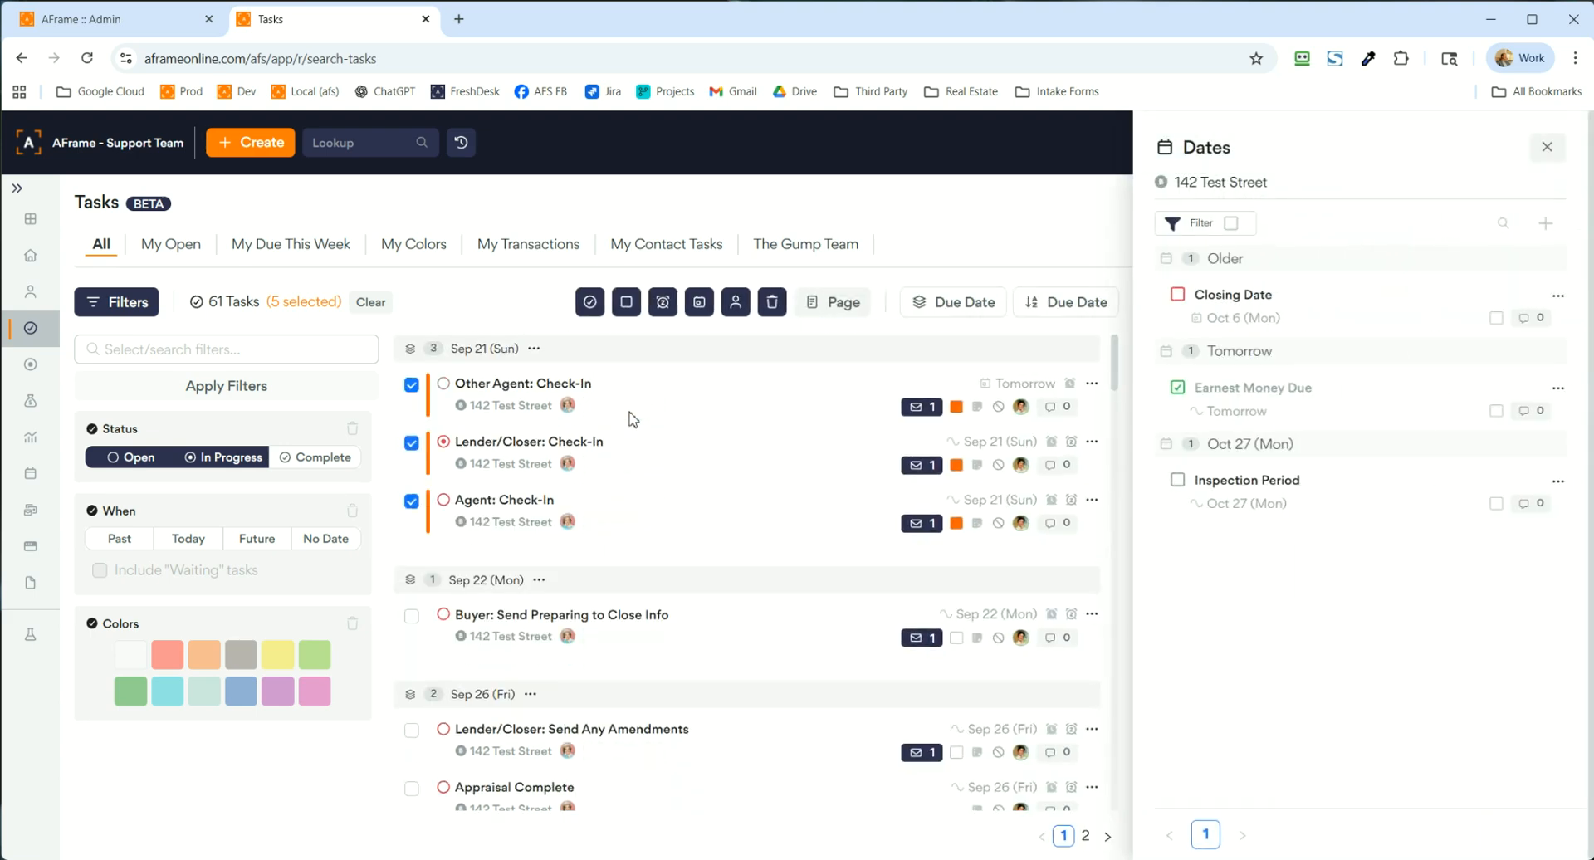
pyautogui.click(623, 408)
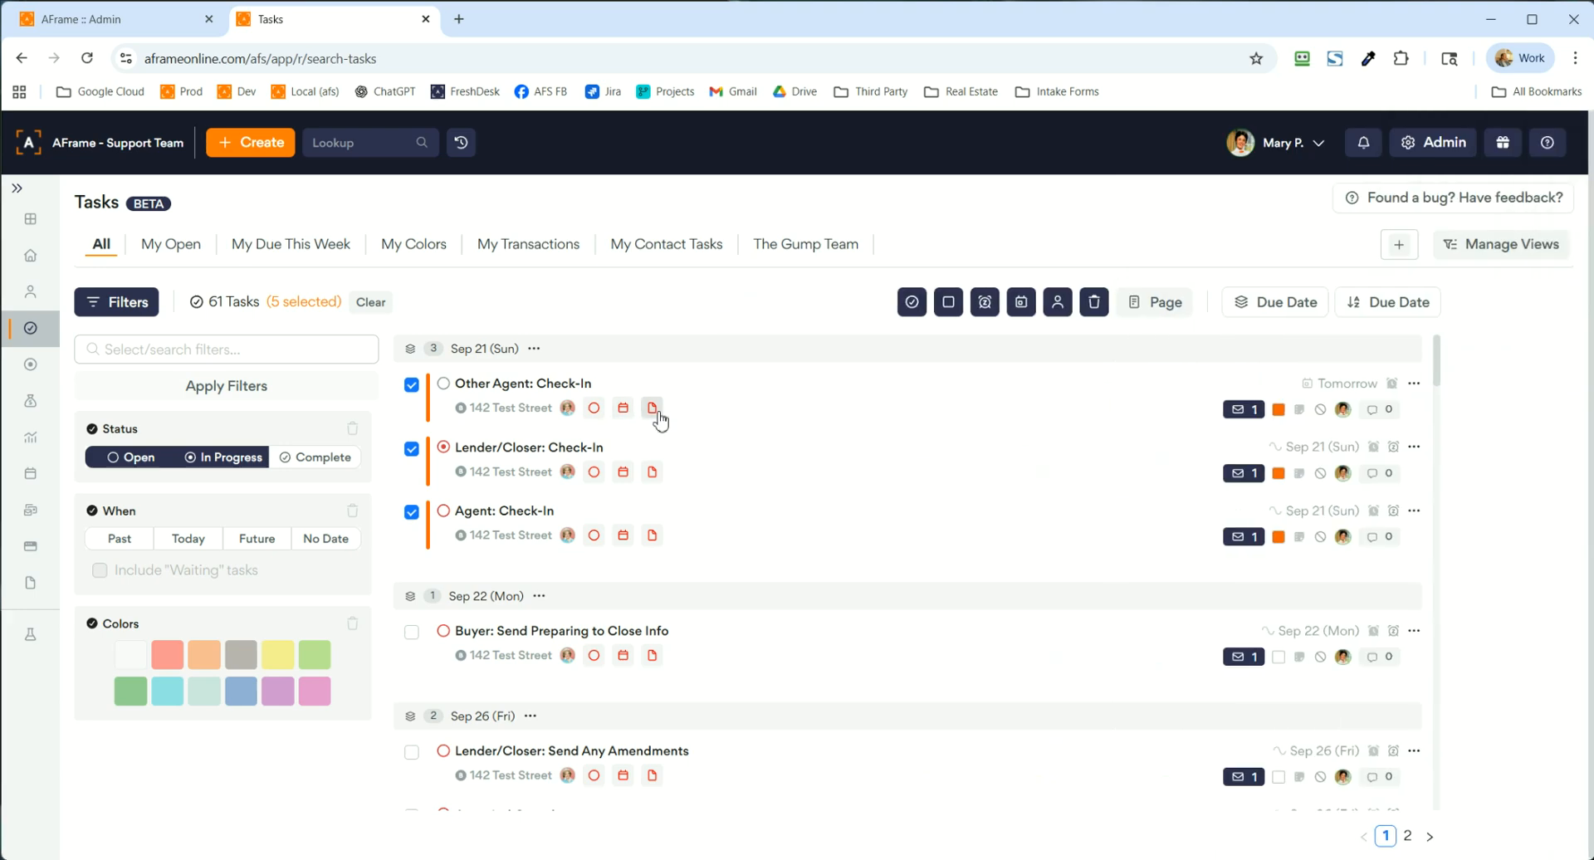
# - View the attachments of the 142 Test Street transaction, hide the task filters, and close the attachments
pyautogui.click(653, 408)
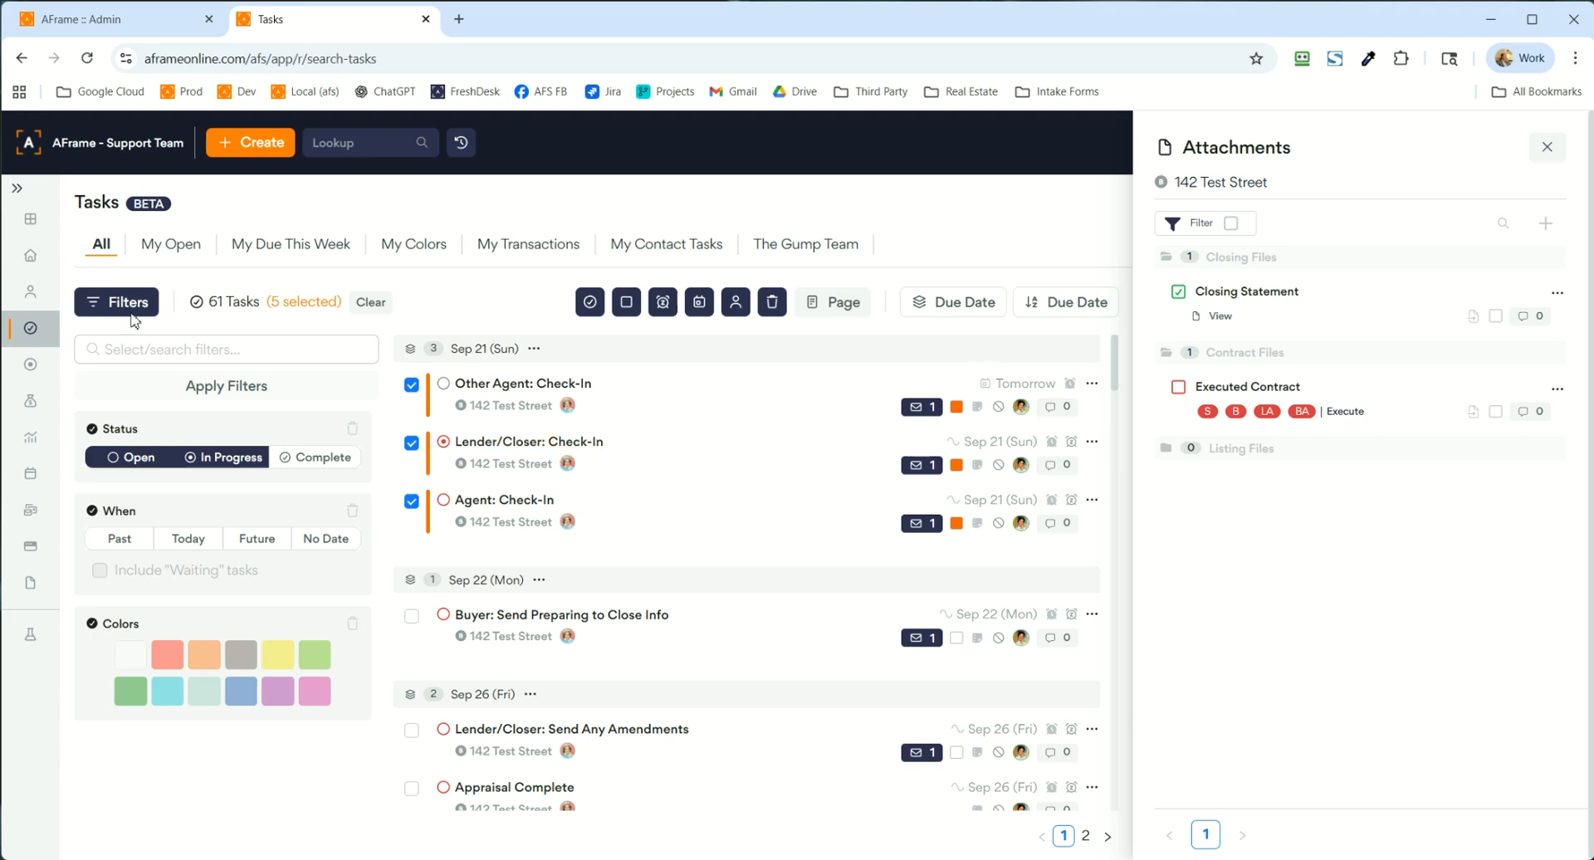
pyautogui.click(91, 309)
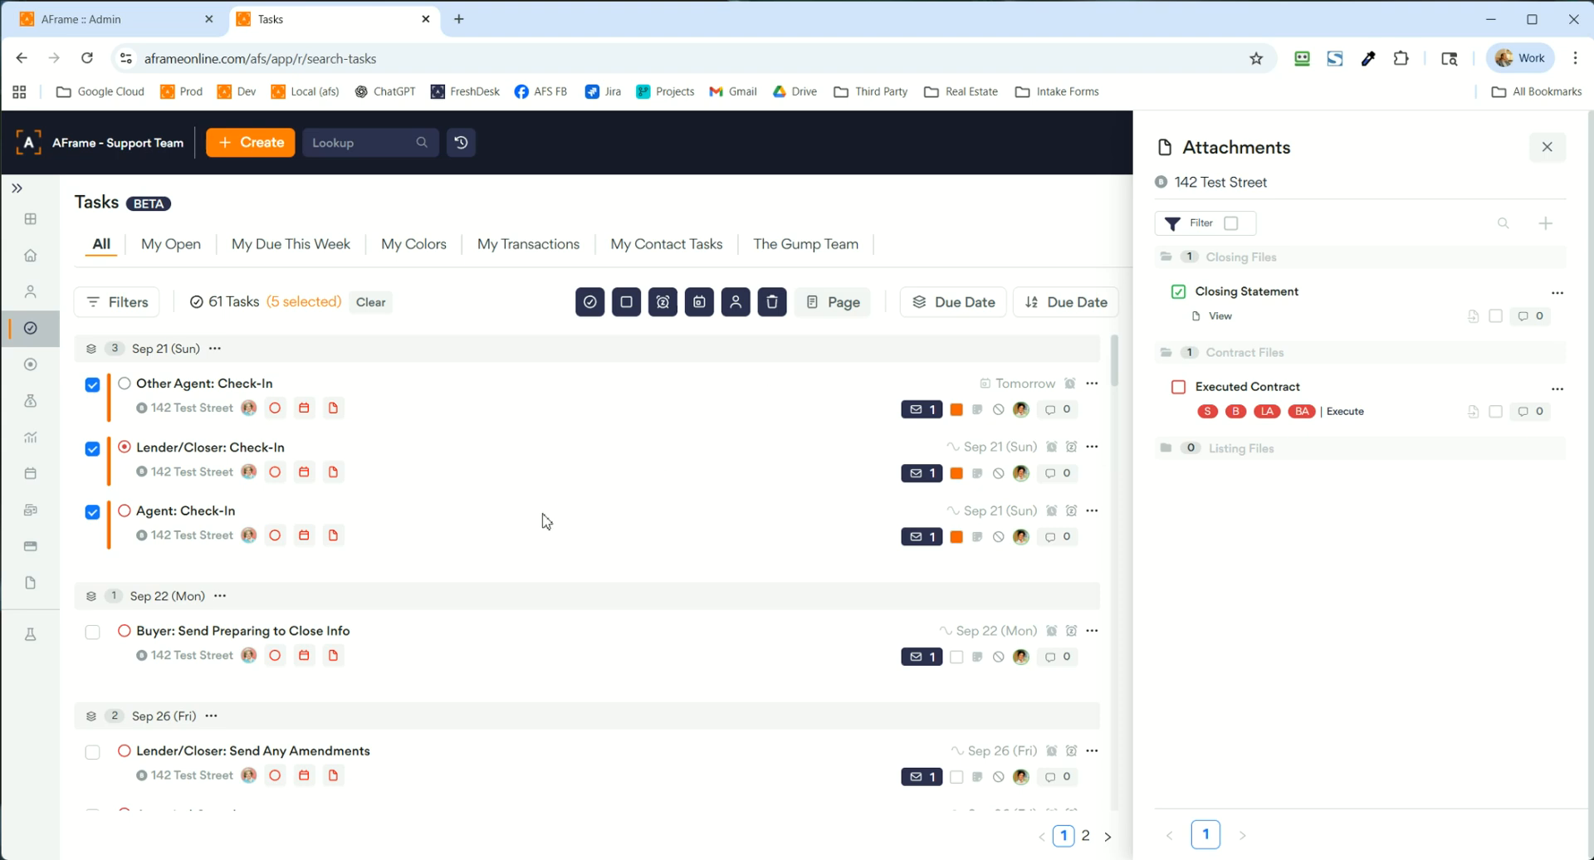
pyautogui.click(1547, 148)
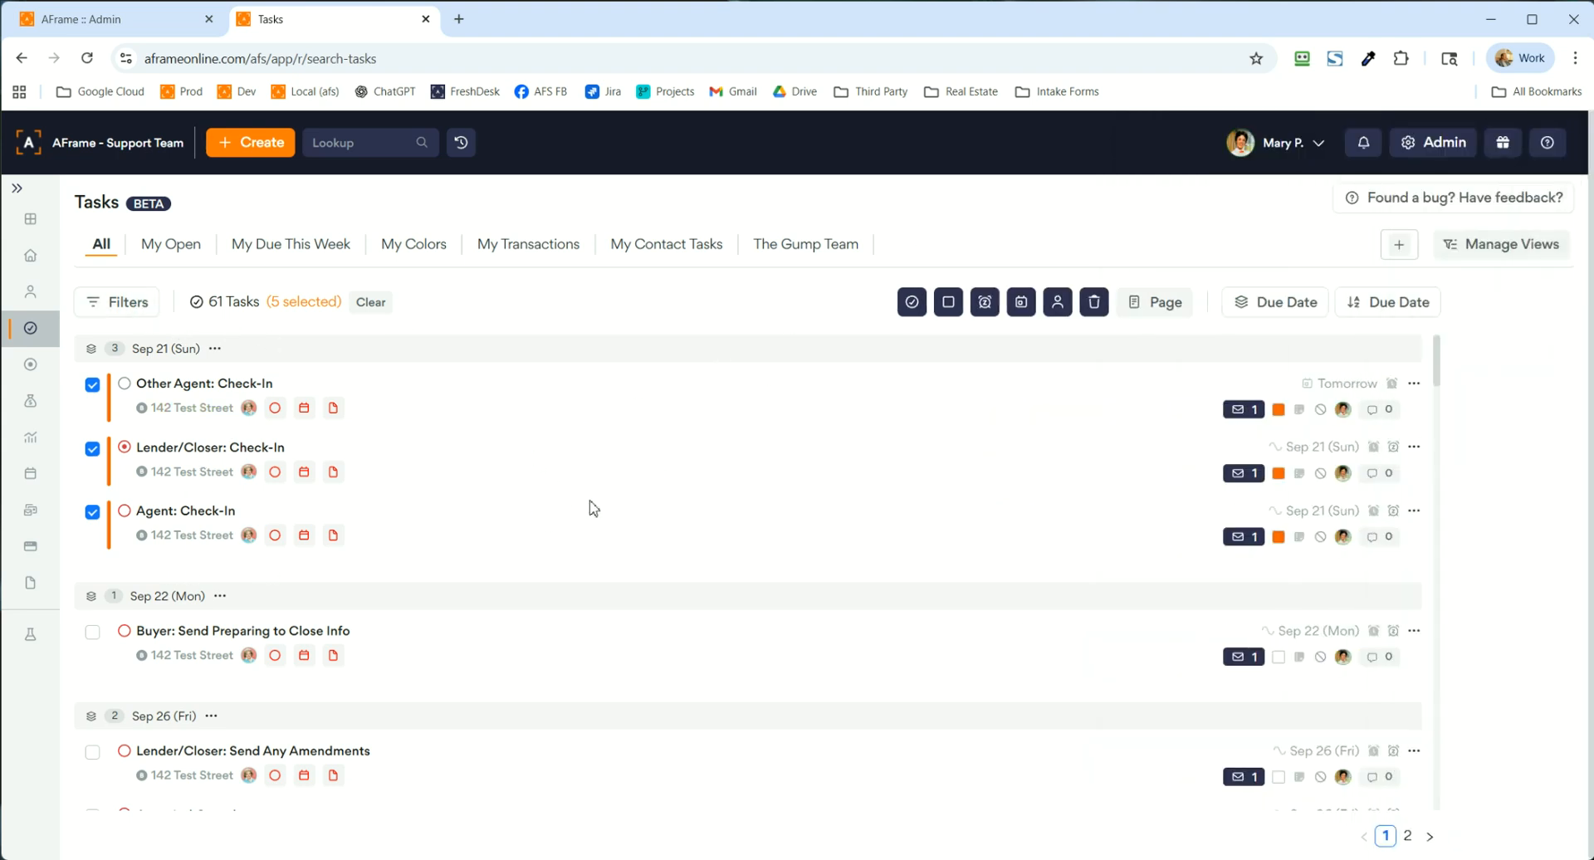
# - Show the filters again, add the 142 Test Street transaction to them, and view the selectable associated transactions
pyautogui.click(192, 475)
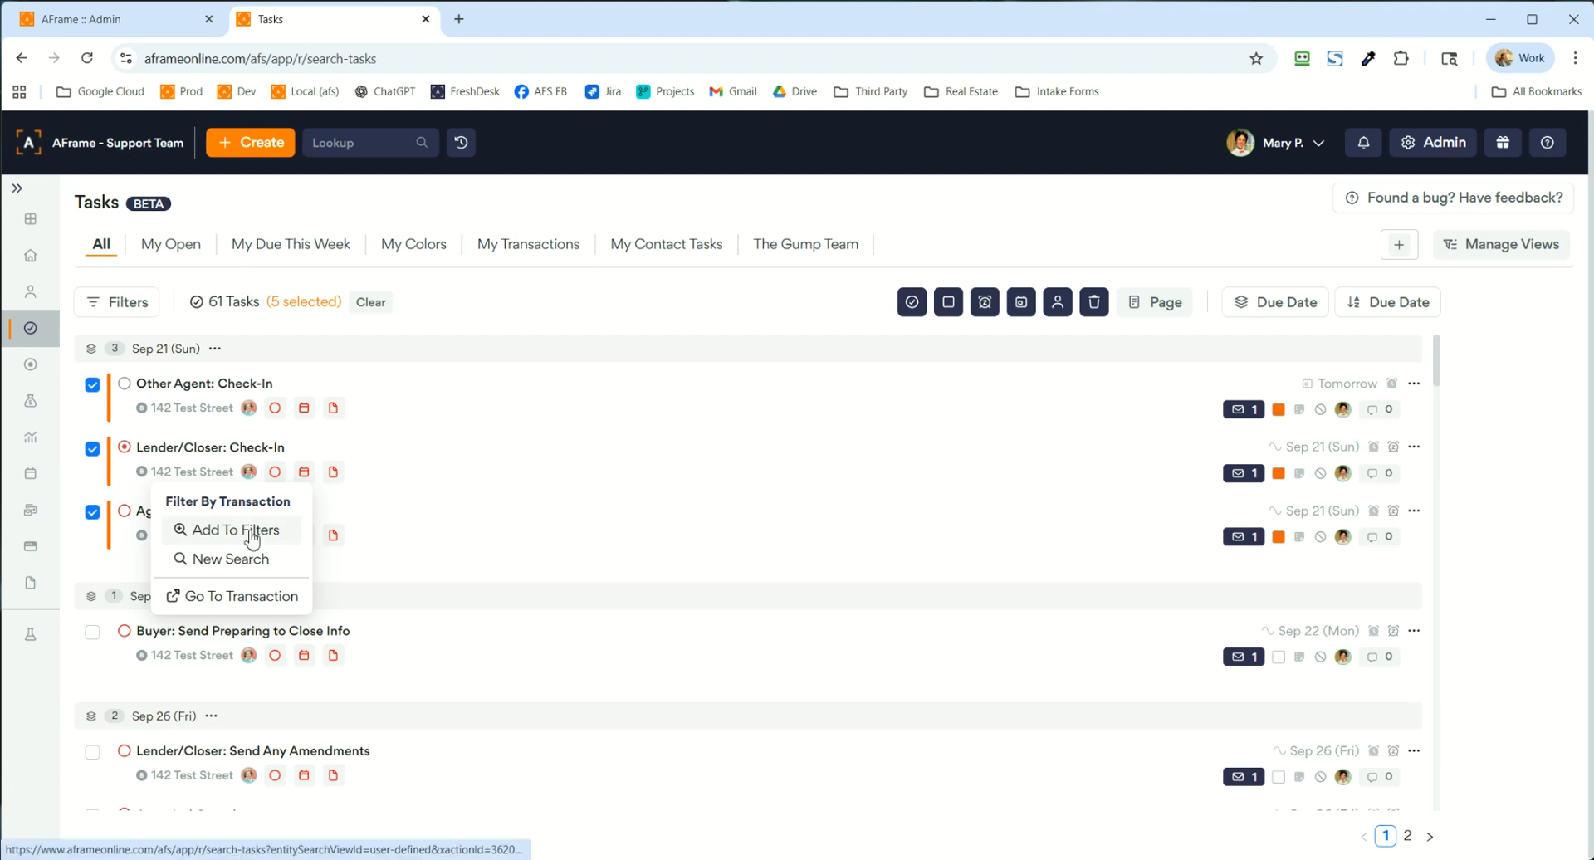
pyautogui.click(125, 303)
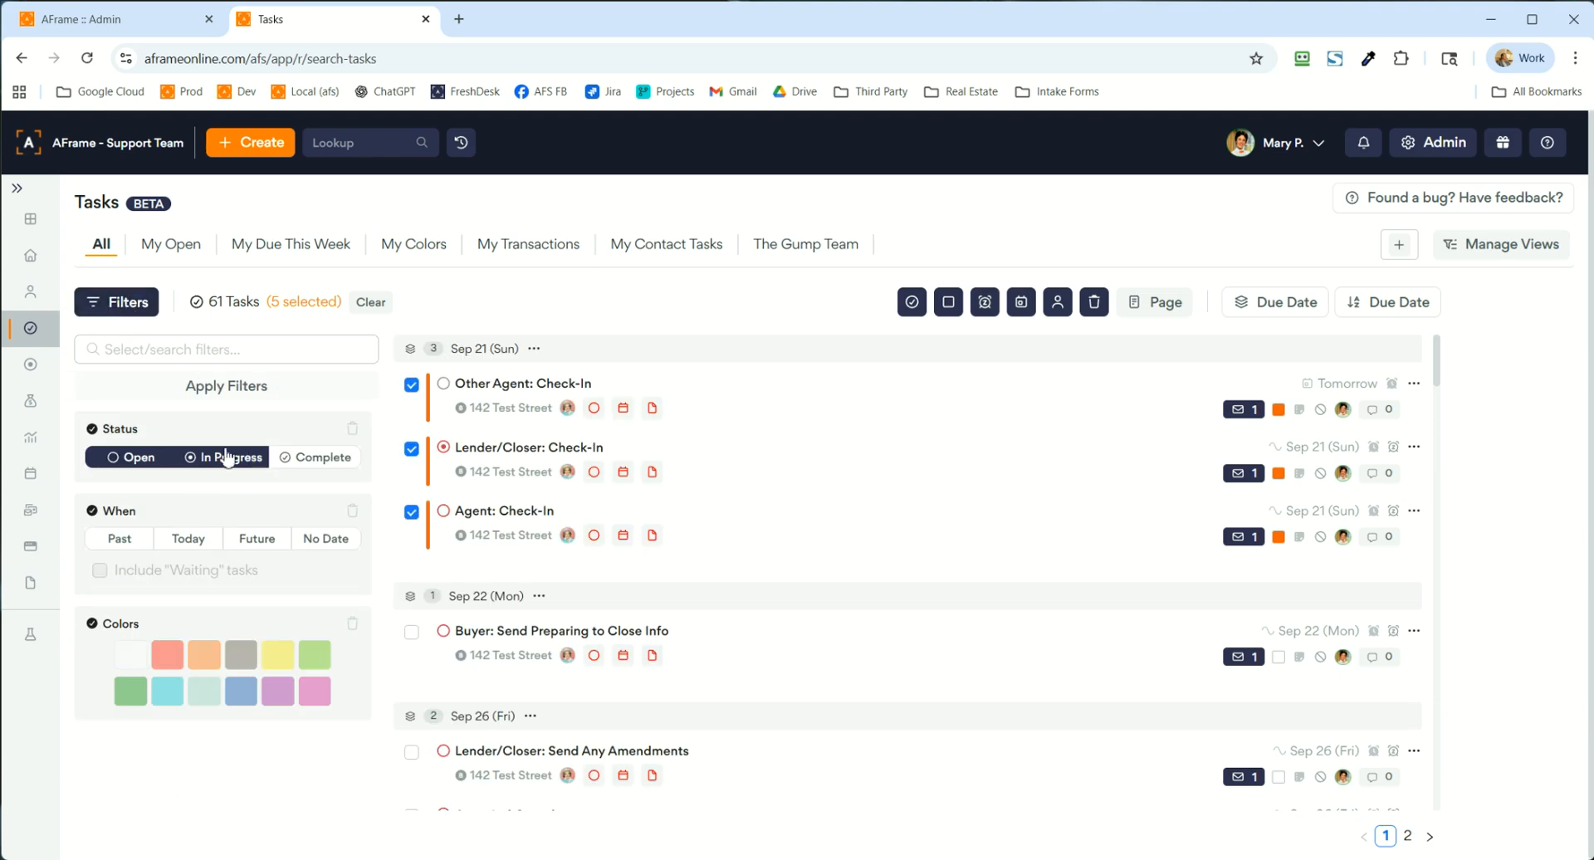
pyautogui.moveTo(525, 478)
pyautogui.click(549, 532)
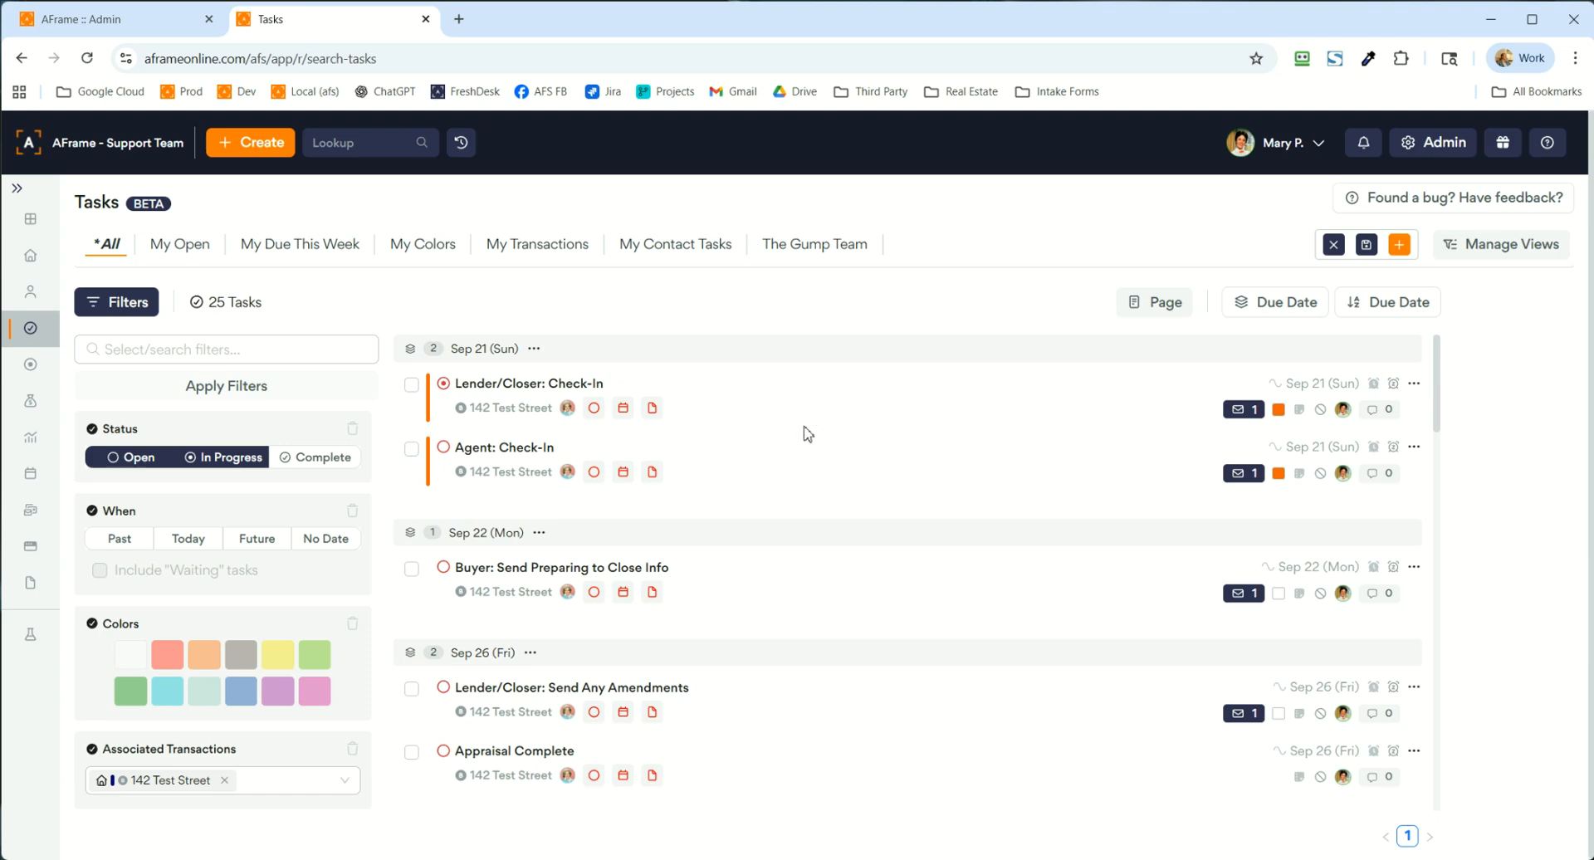
pyautogui.click(295, 782)
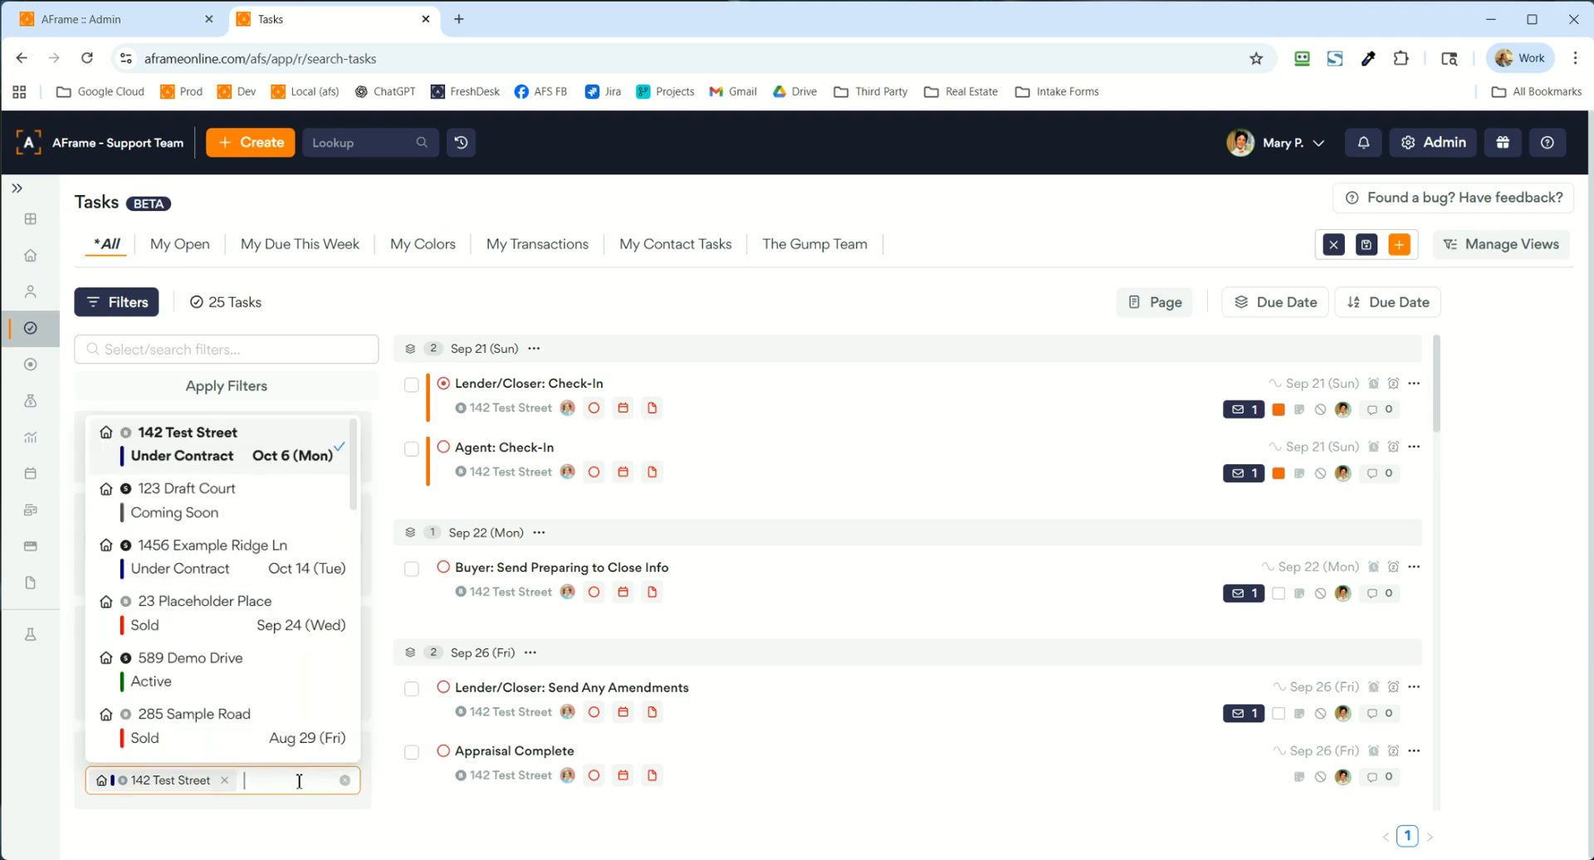
pyautogui.click(648, 428)
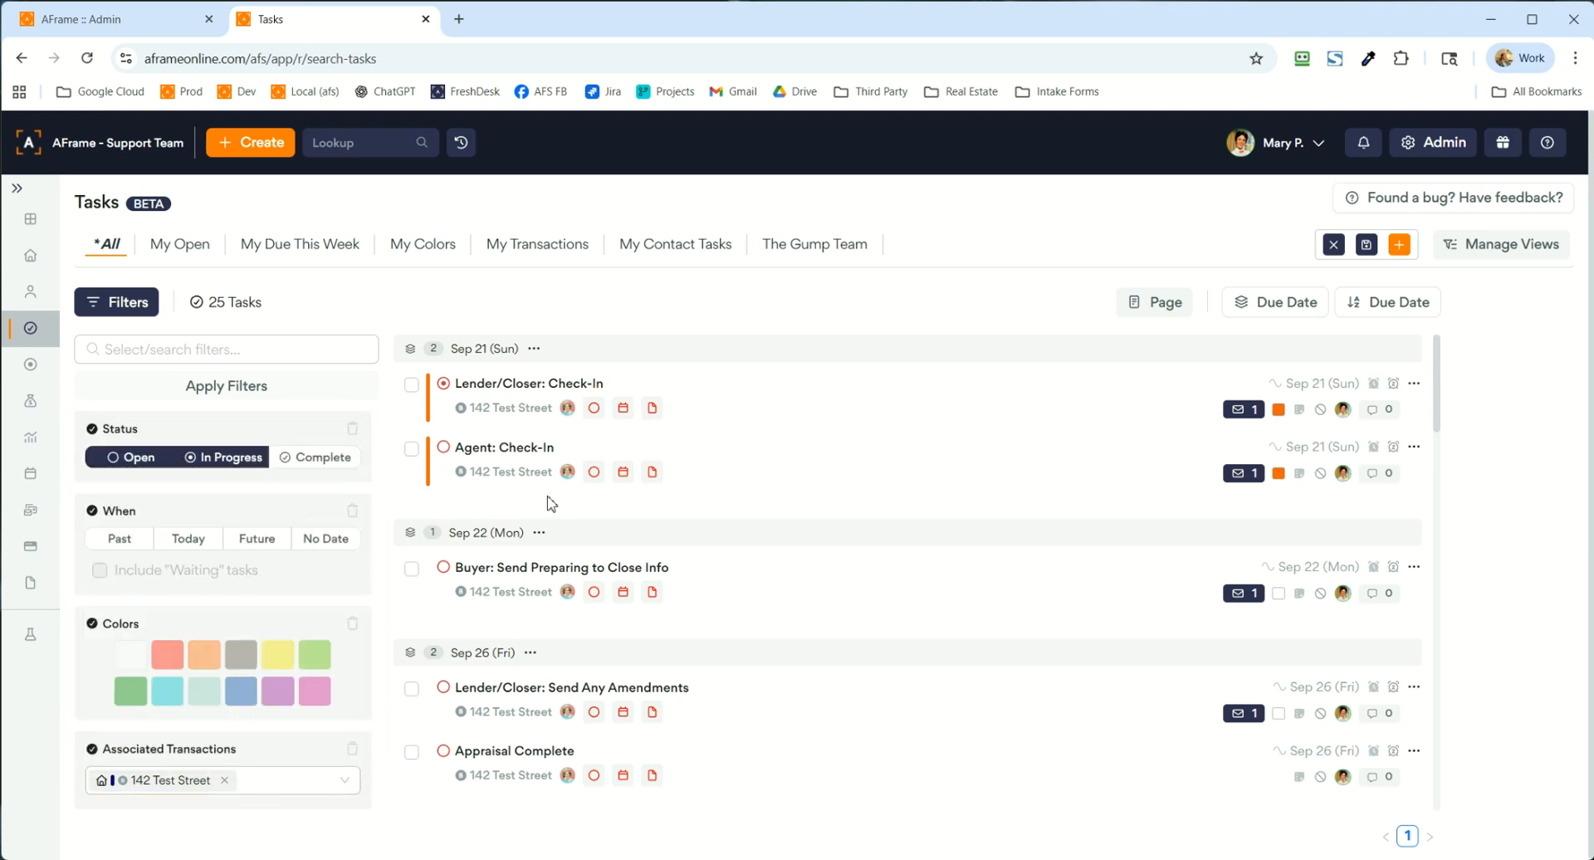
# - Run a new search for the 142 Test Street transaction's tasks, look through them, and revert the All view's changes
pyautogui.click(525, 410)
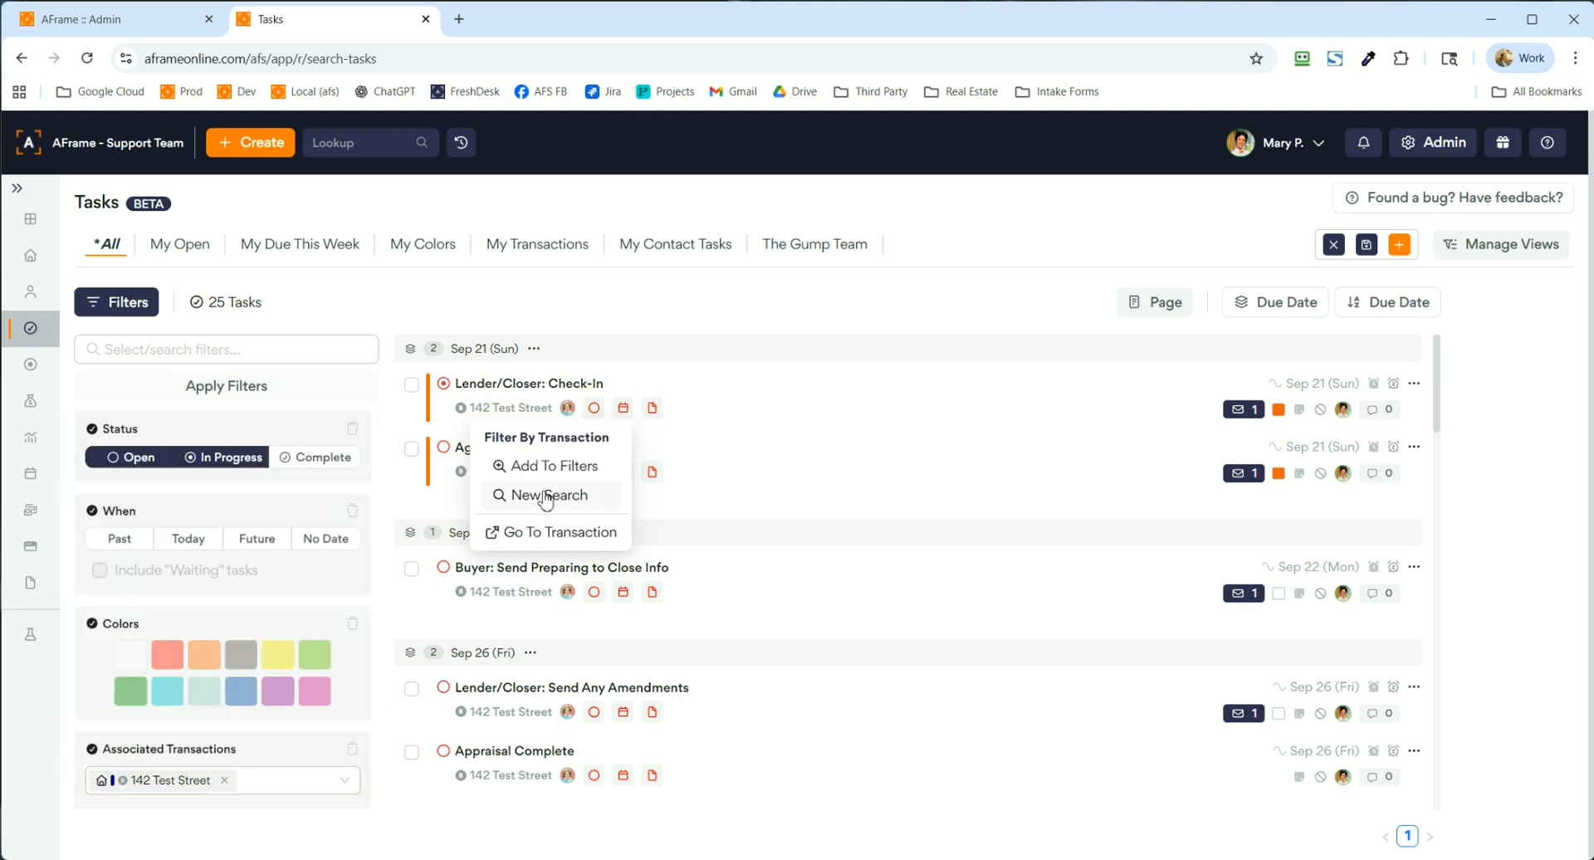
pyautogui.click(544, 495)
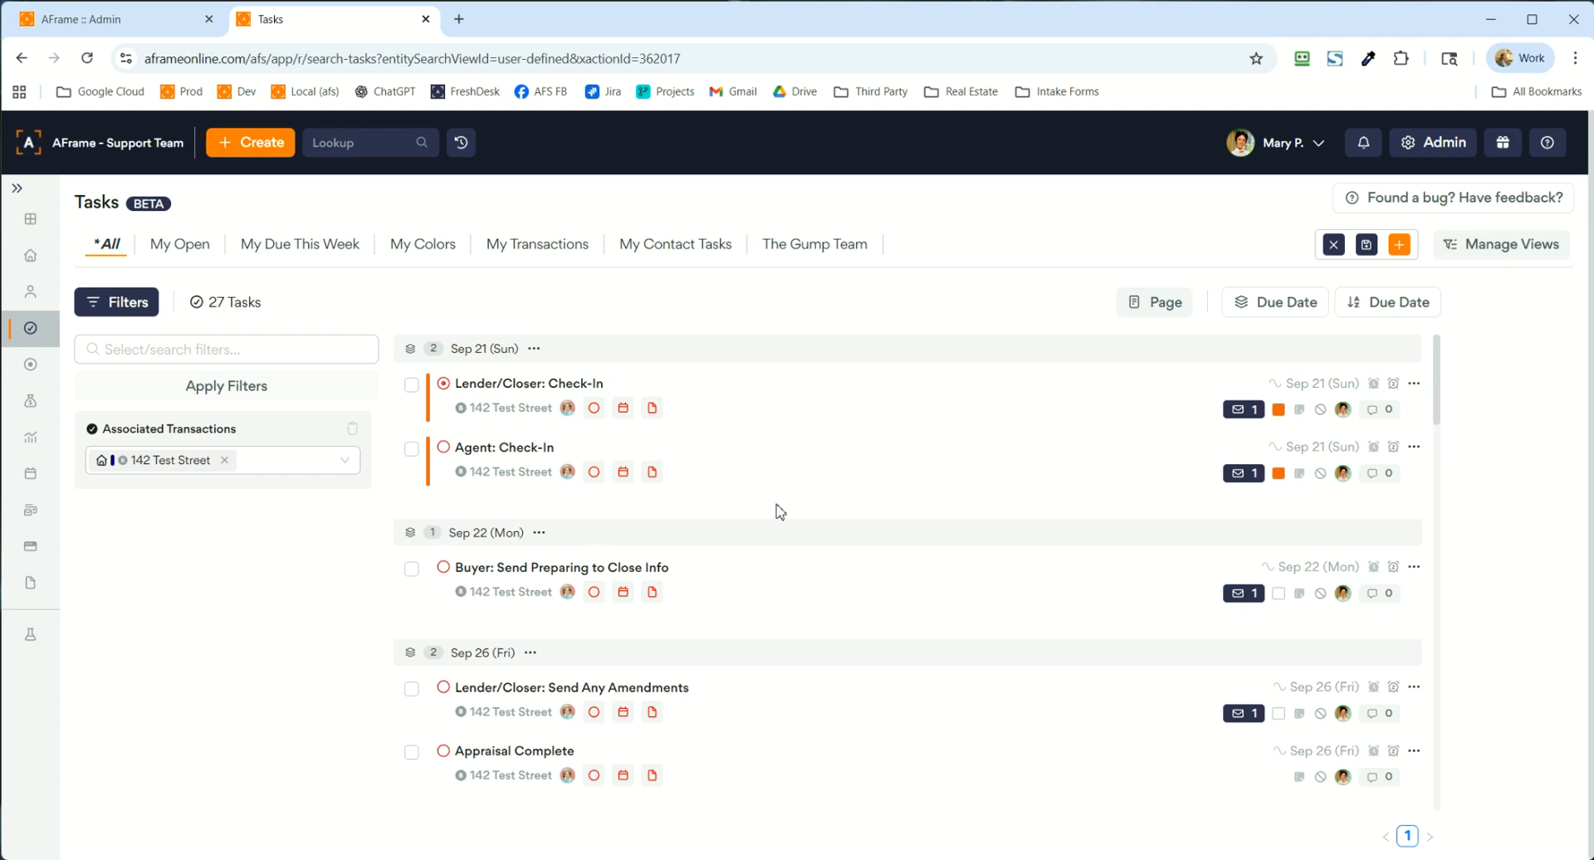
pyautogui.scroll(-12, 781, 531)
pyautogui.scroll(-5, 799, 593)
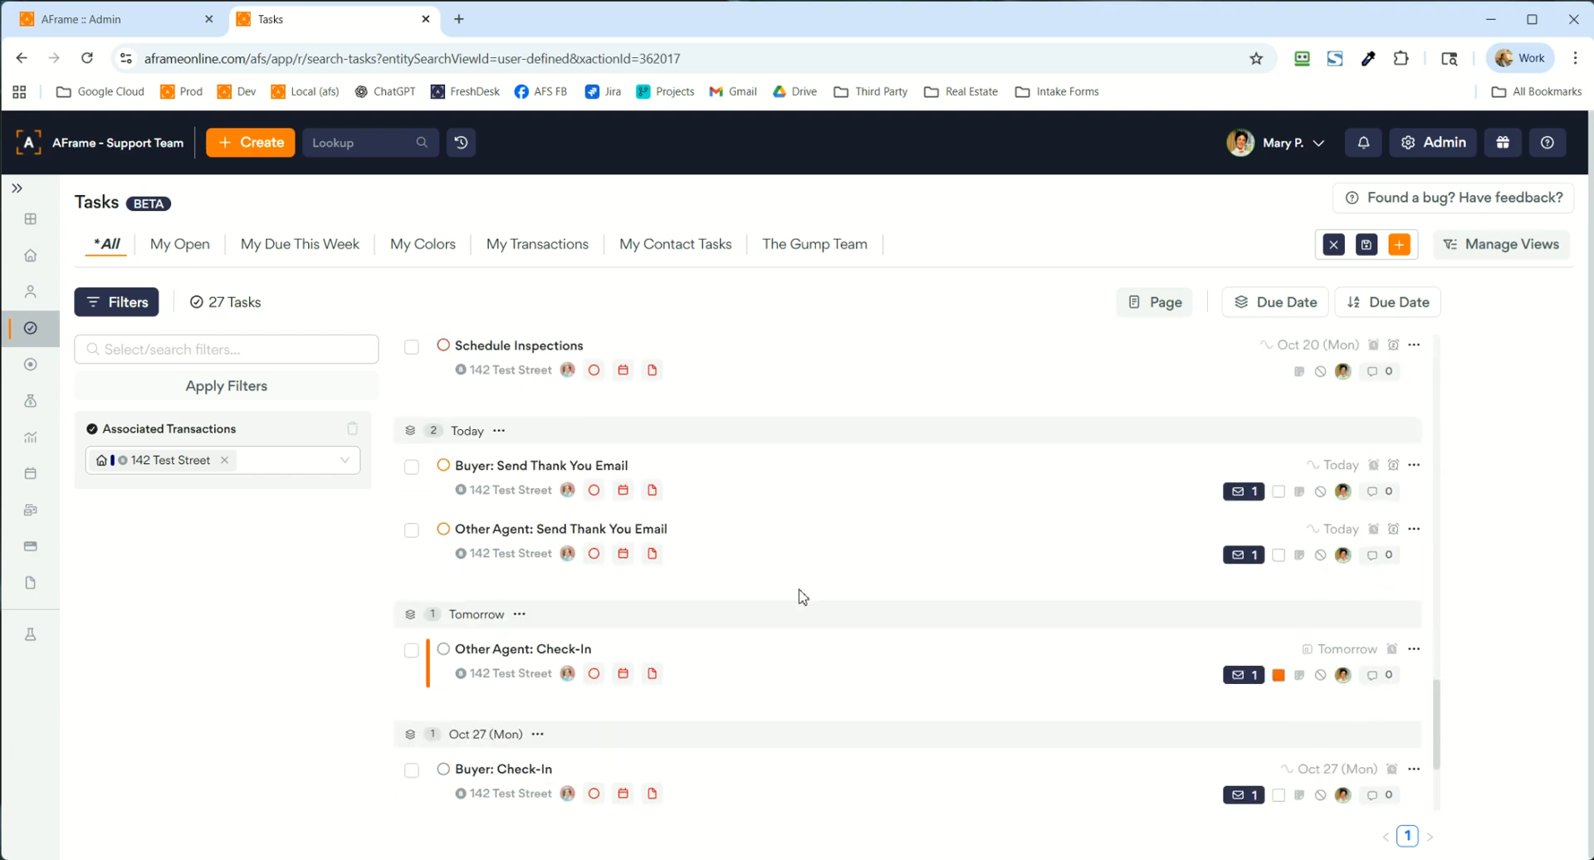
pyautogui.scroll(10, 789, 623)
pyautogui.scroll(5, 797, 643)
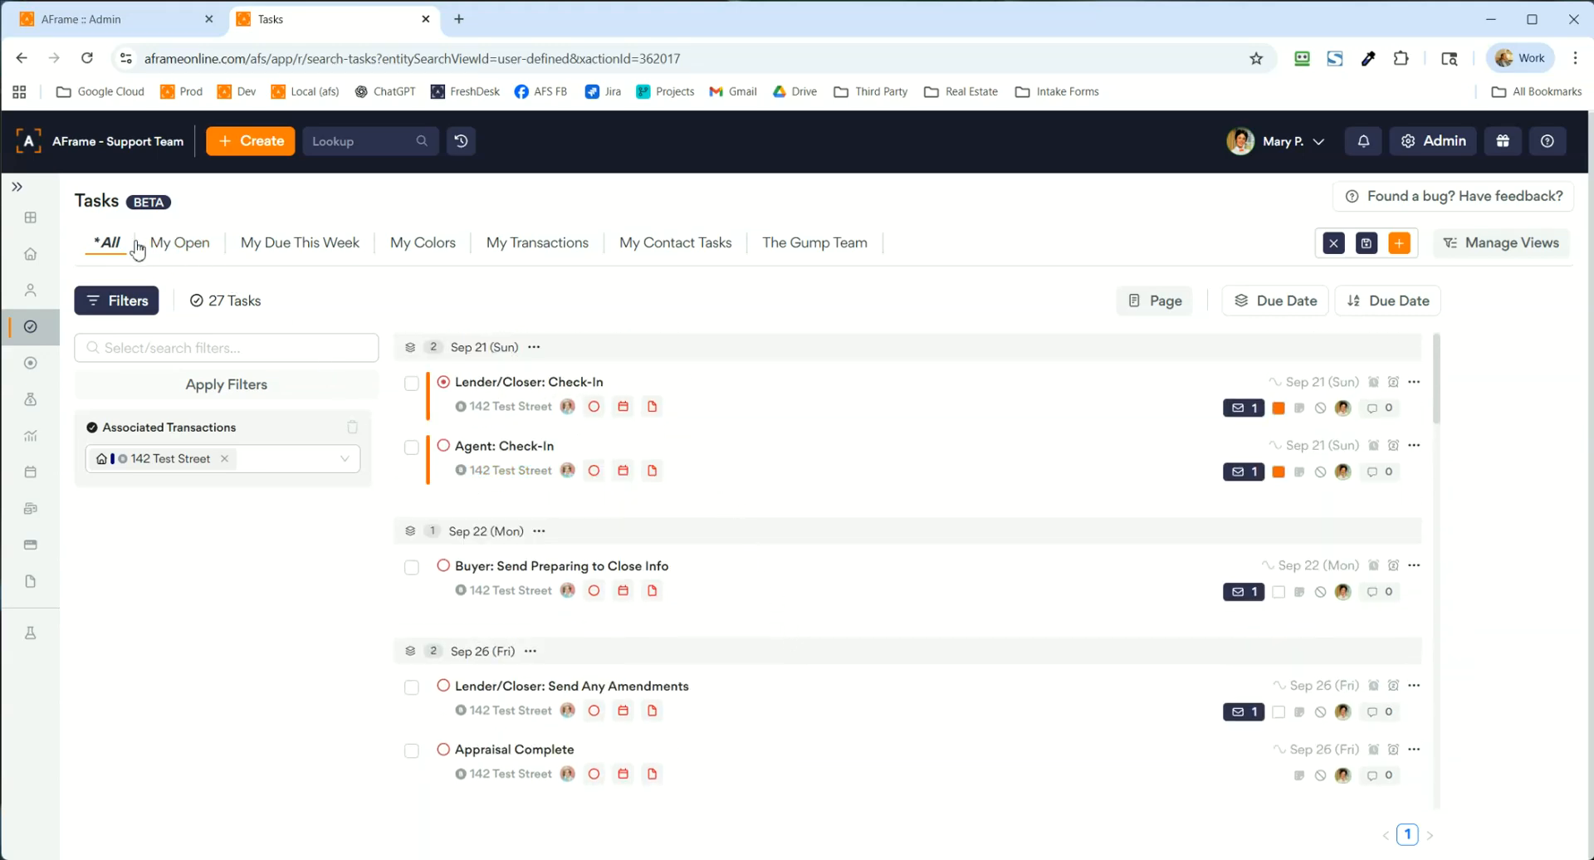
pyautogui.click(1333, 243)
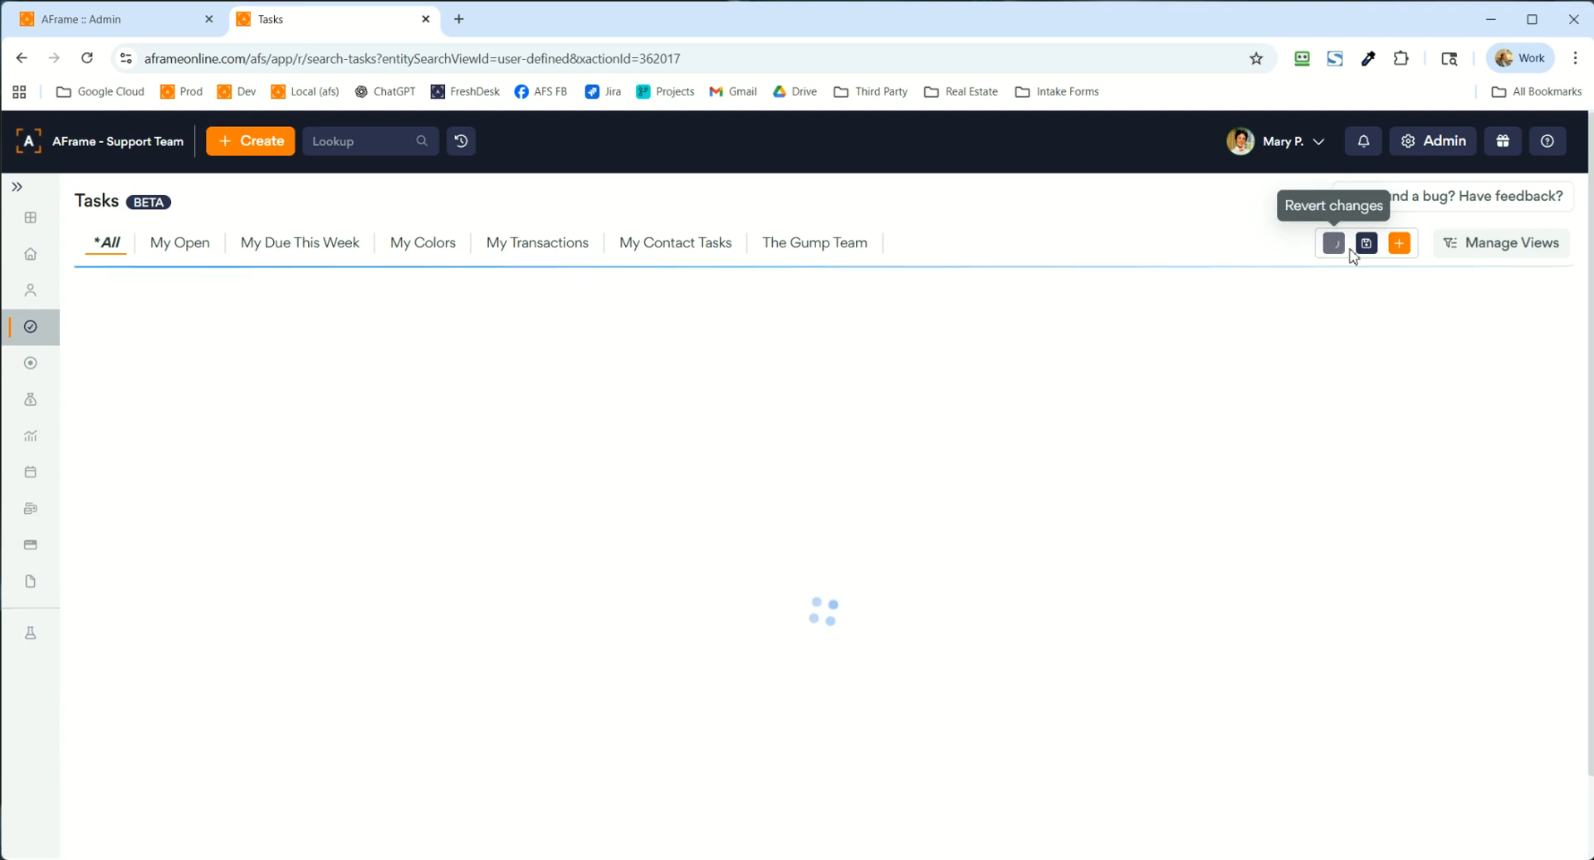